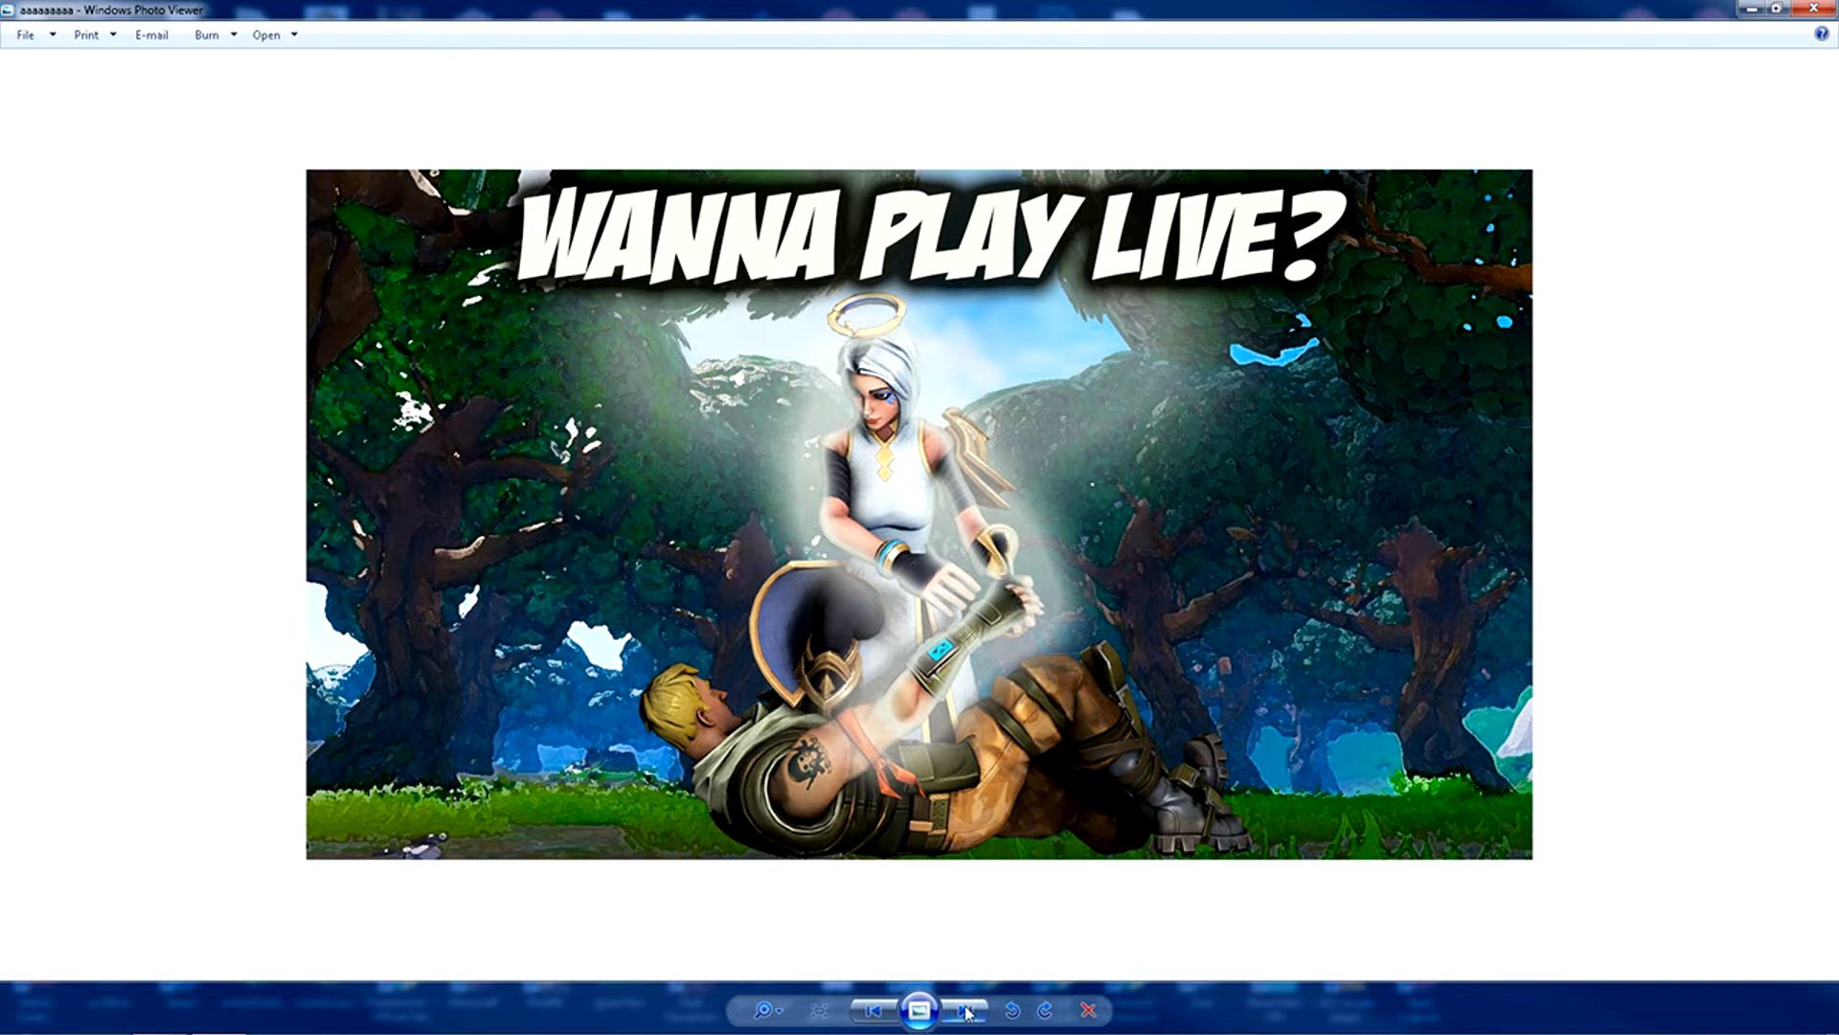
Look through the Fortnite thumbnail examples in the picture folder and close the photo viewer.
click(965, 1011)
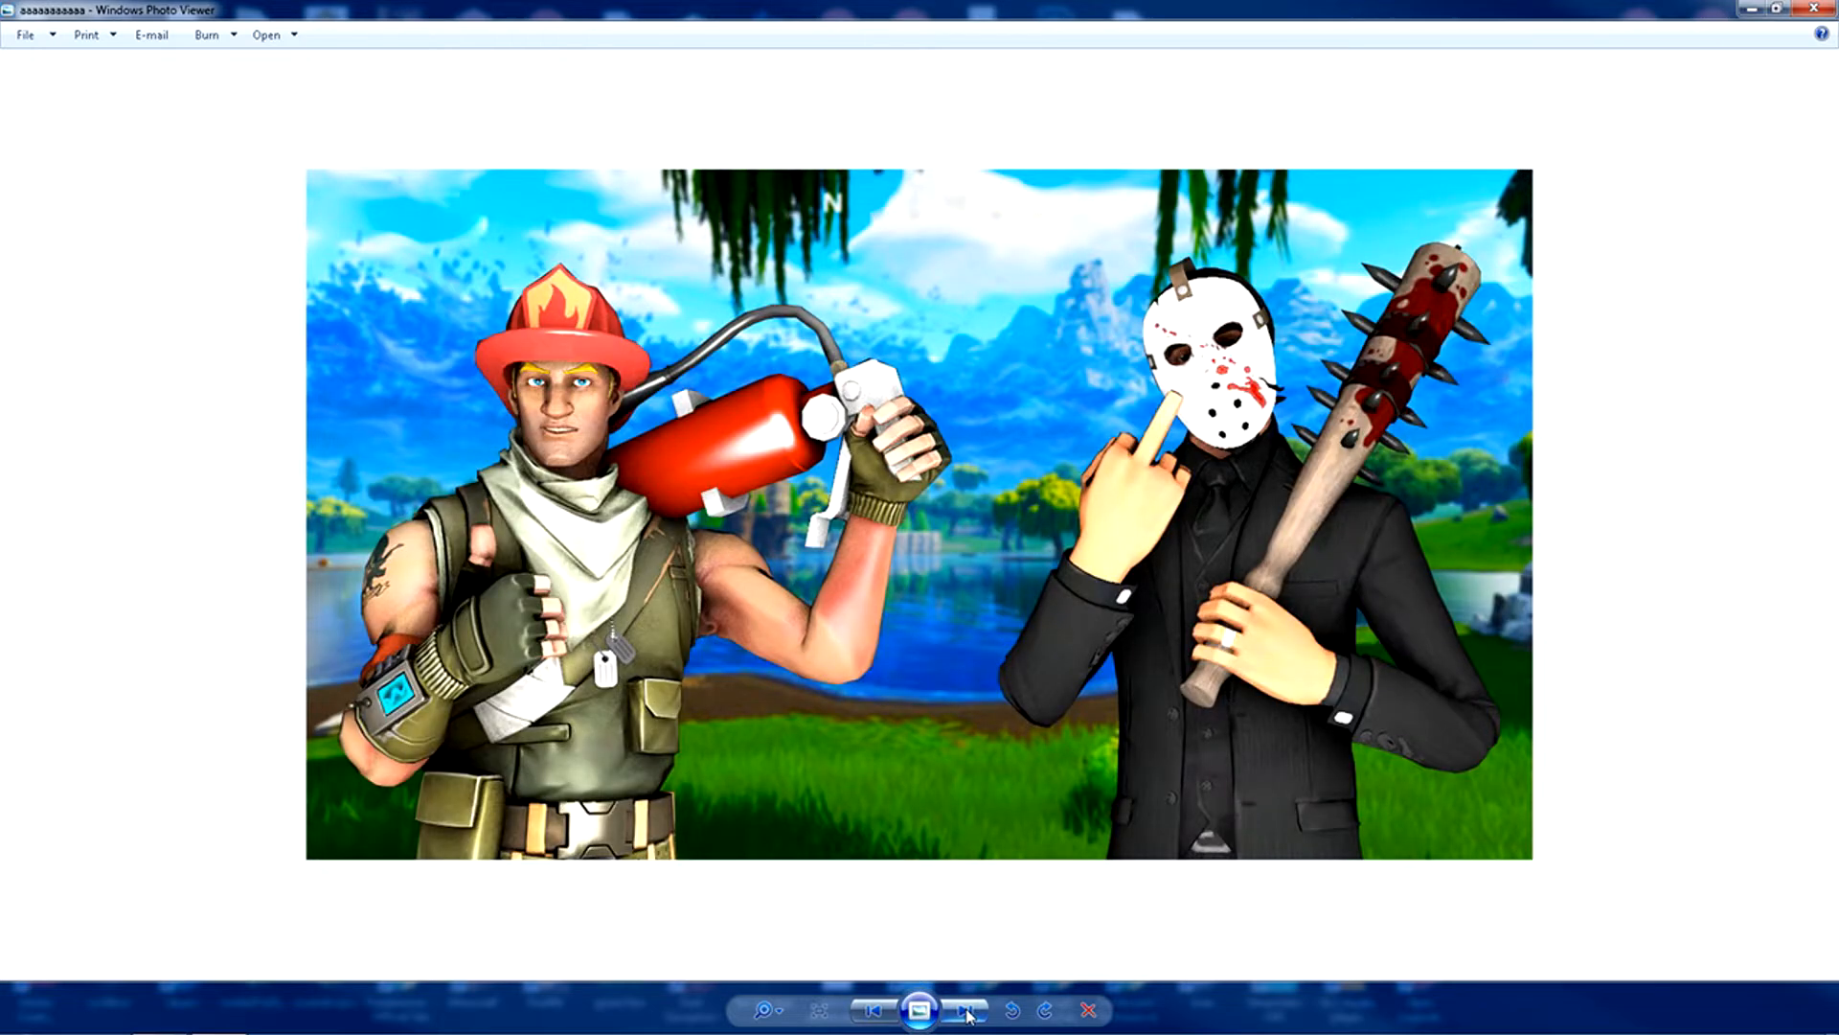
click(965, 1011)
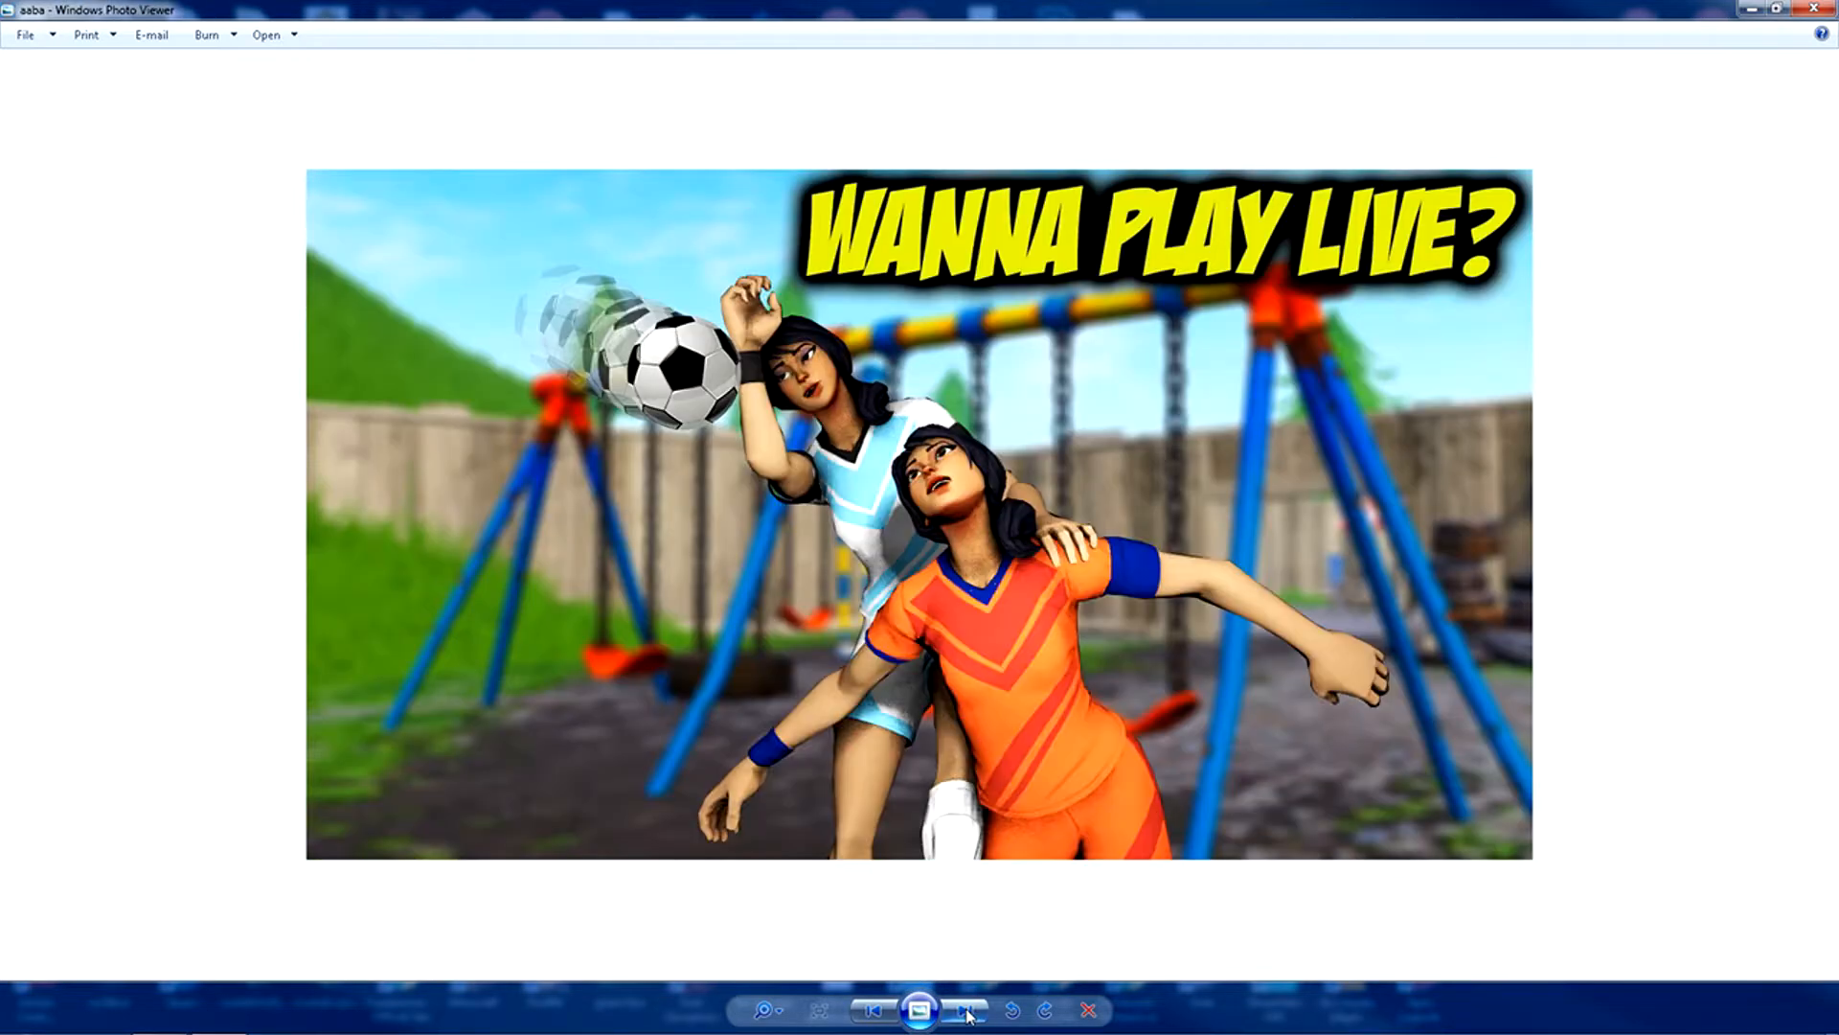
click(965, 1010)
click(965, 1010)
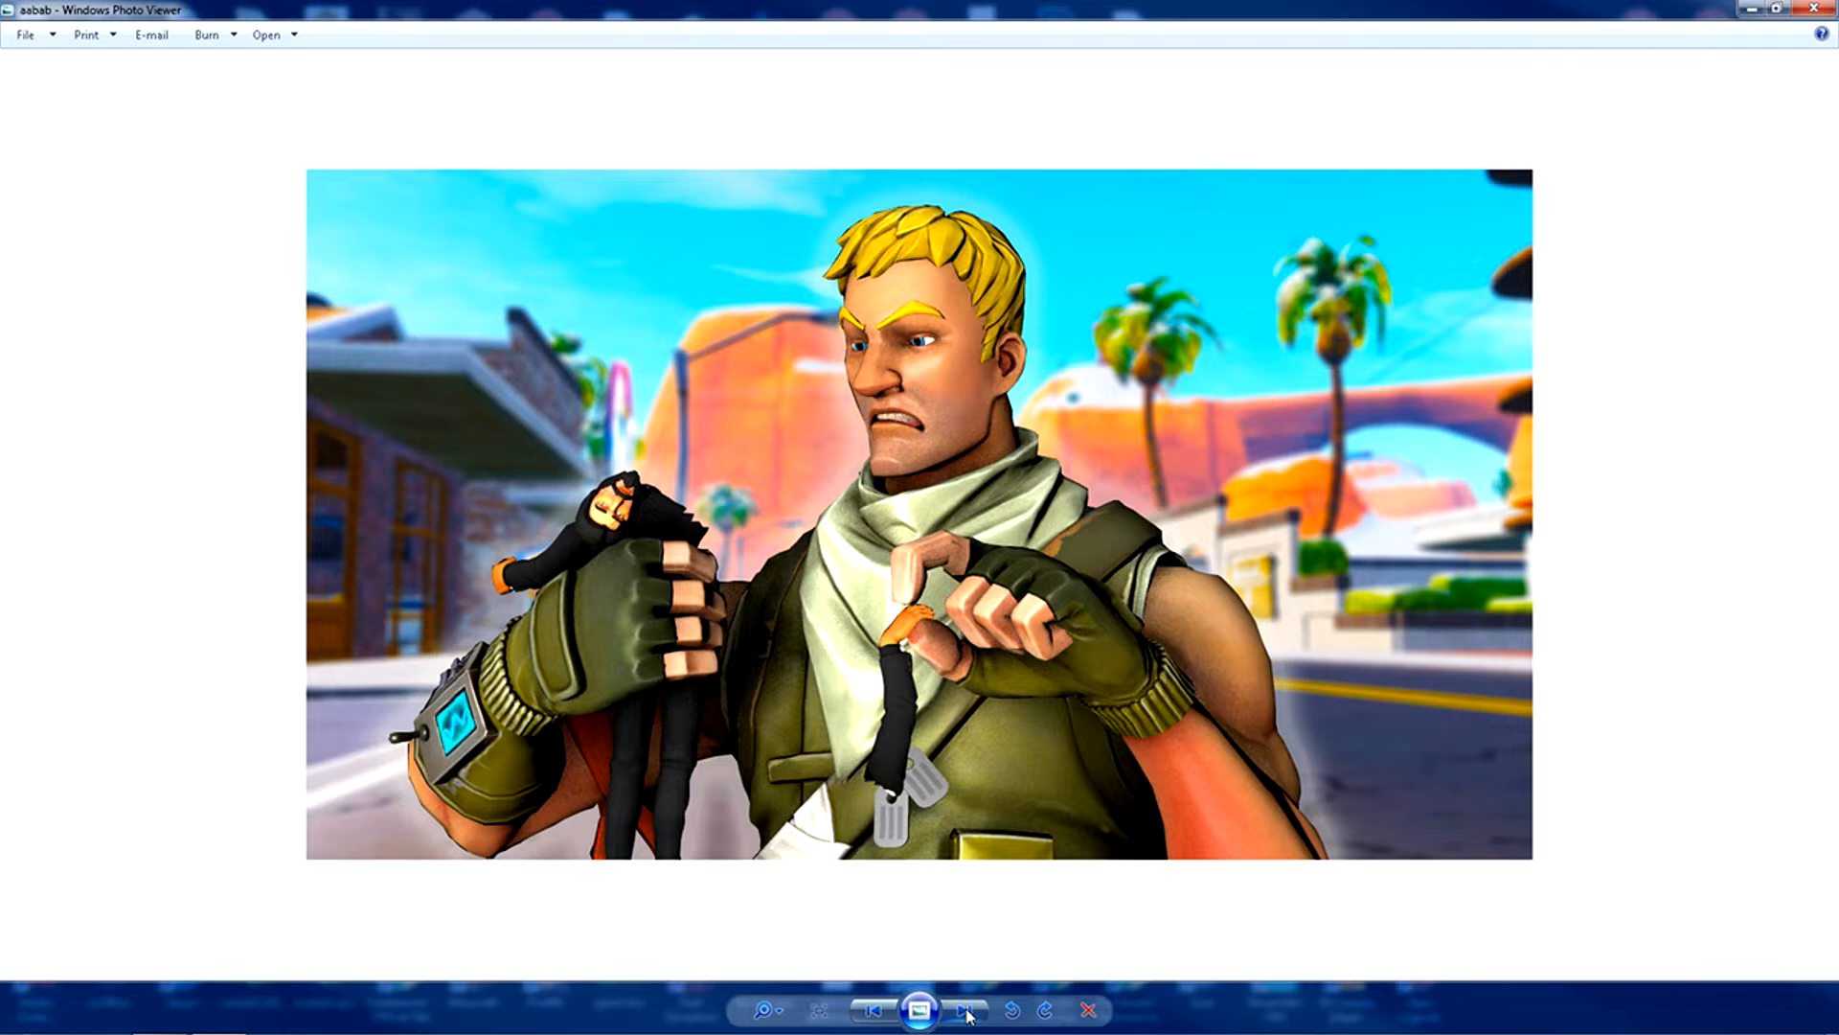
click(966, 1010)
click(966, 1010)
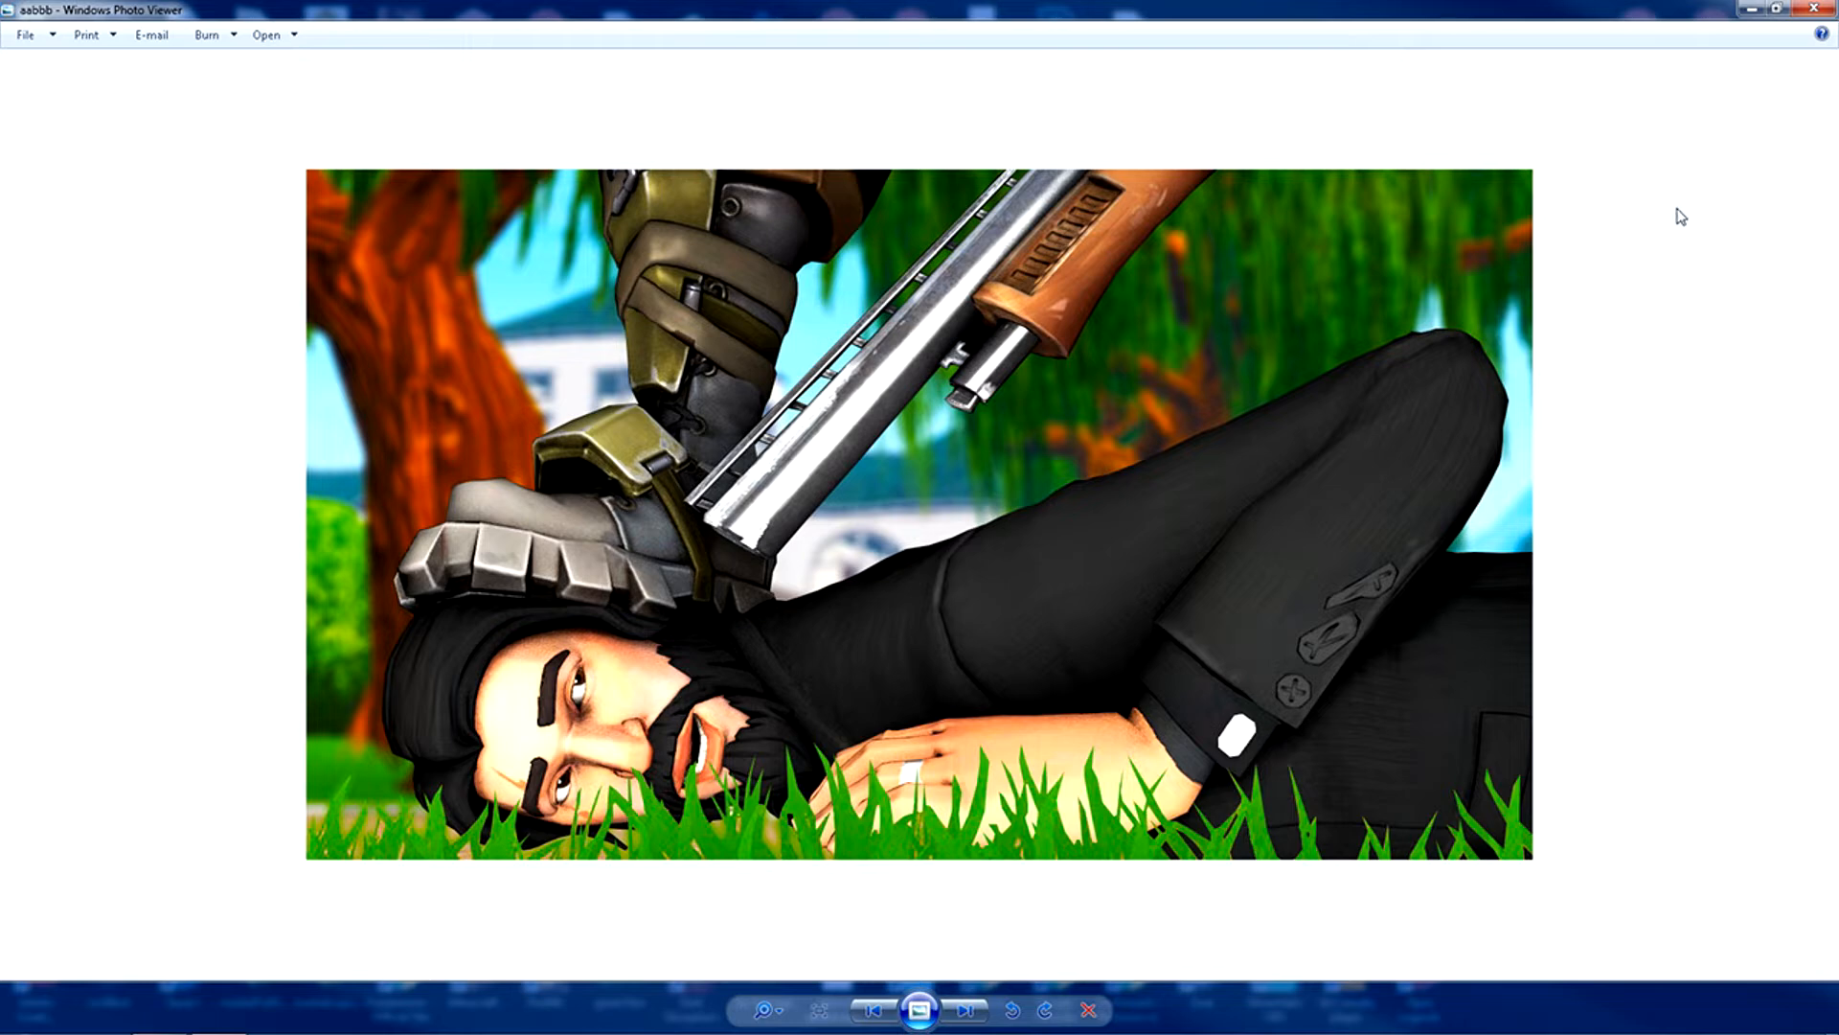
click(1815, 9)
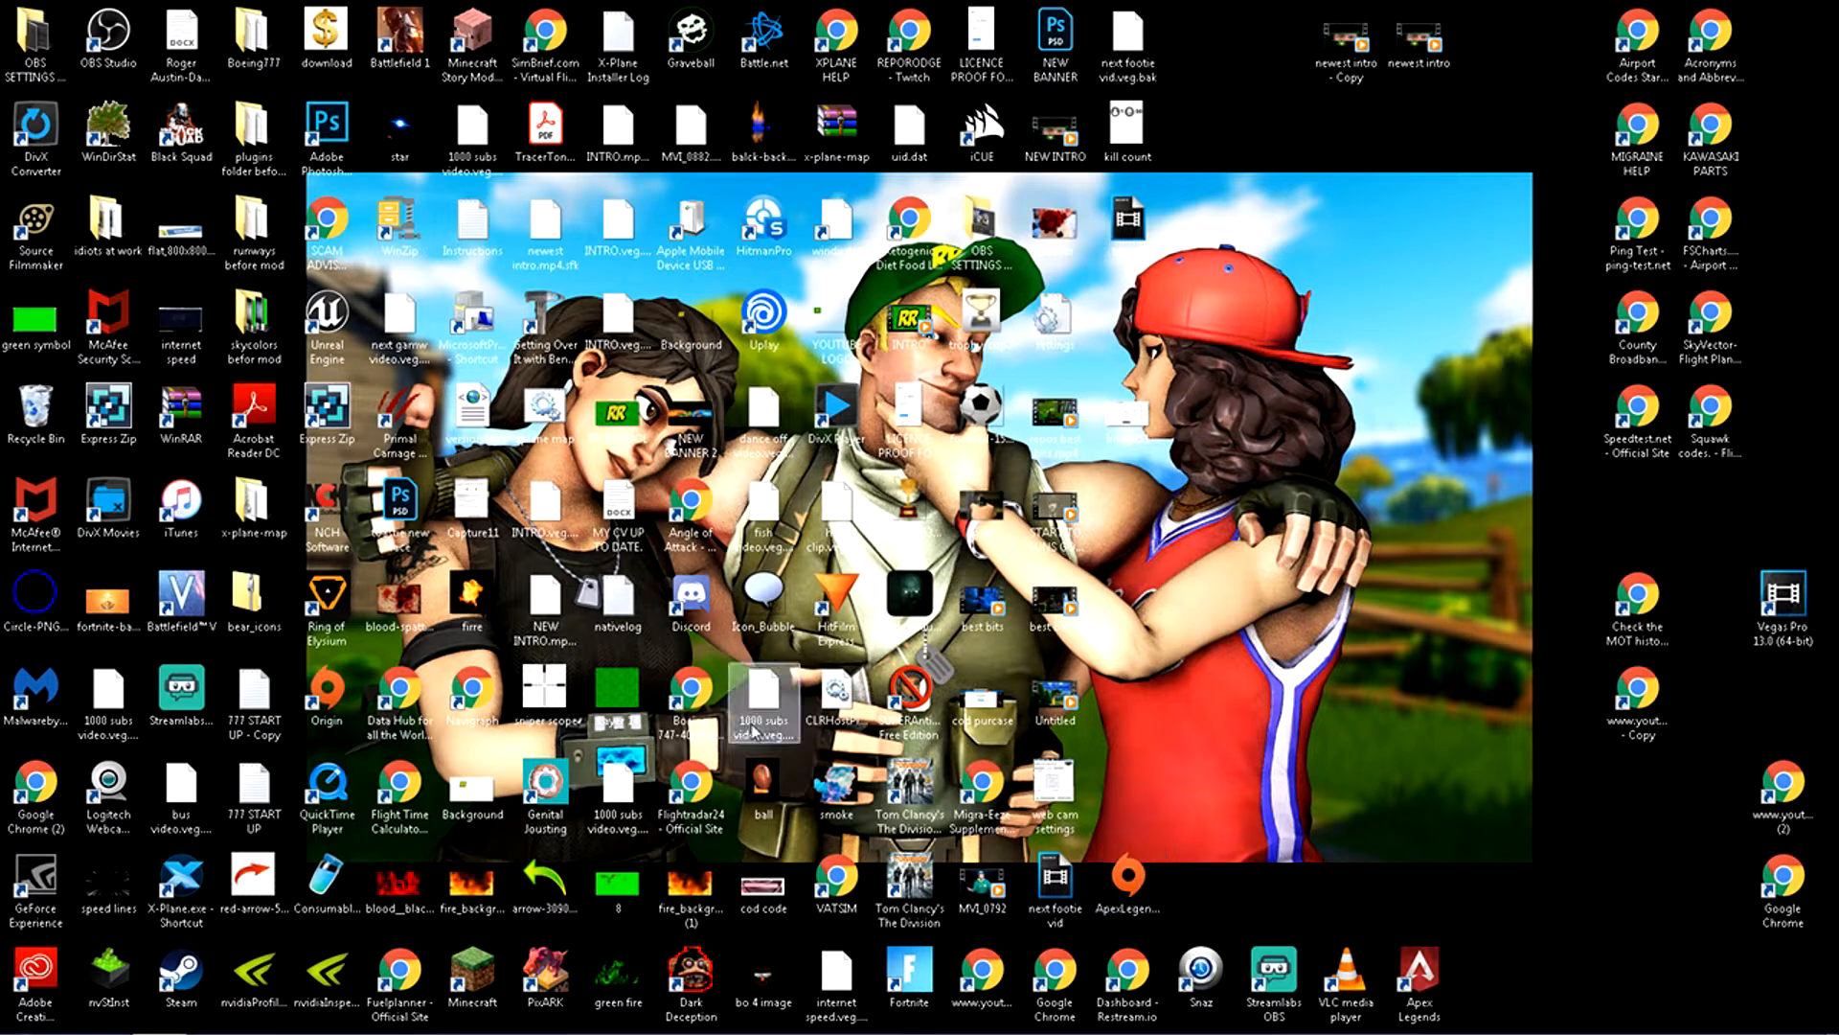
Move the Source Filmmaker shortcut to the free area of the desktop and launch the program from it.
mouse_move(181, 972)
mouse_down()
mouse_move(1202, 134)
mouse_move(372, 937)
mouse_move(182, 975)
mouse_up()
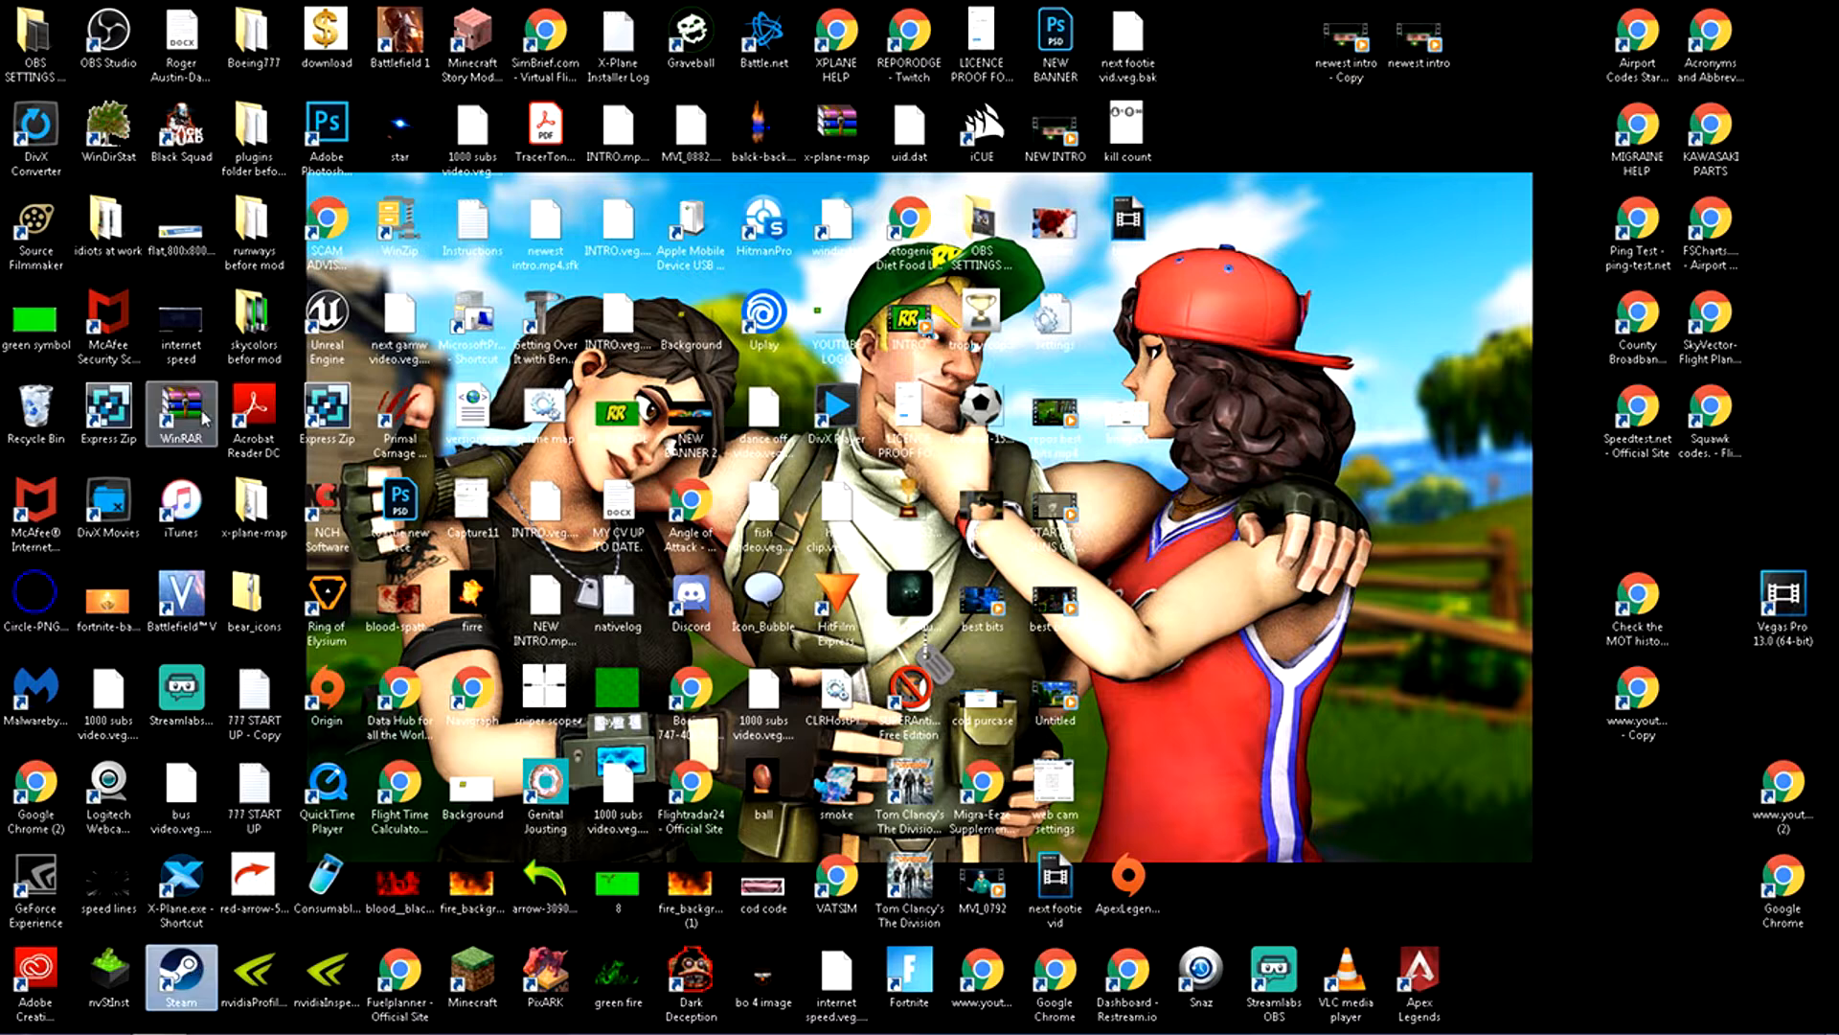
drag(36, 230, 1274, 233)
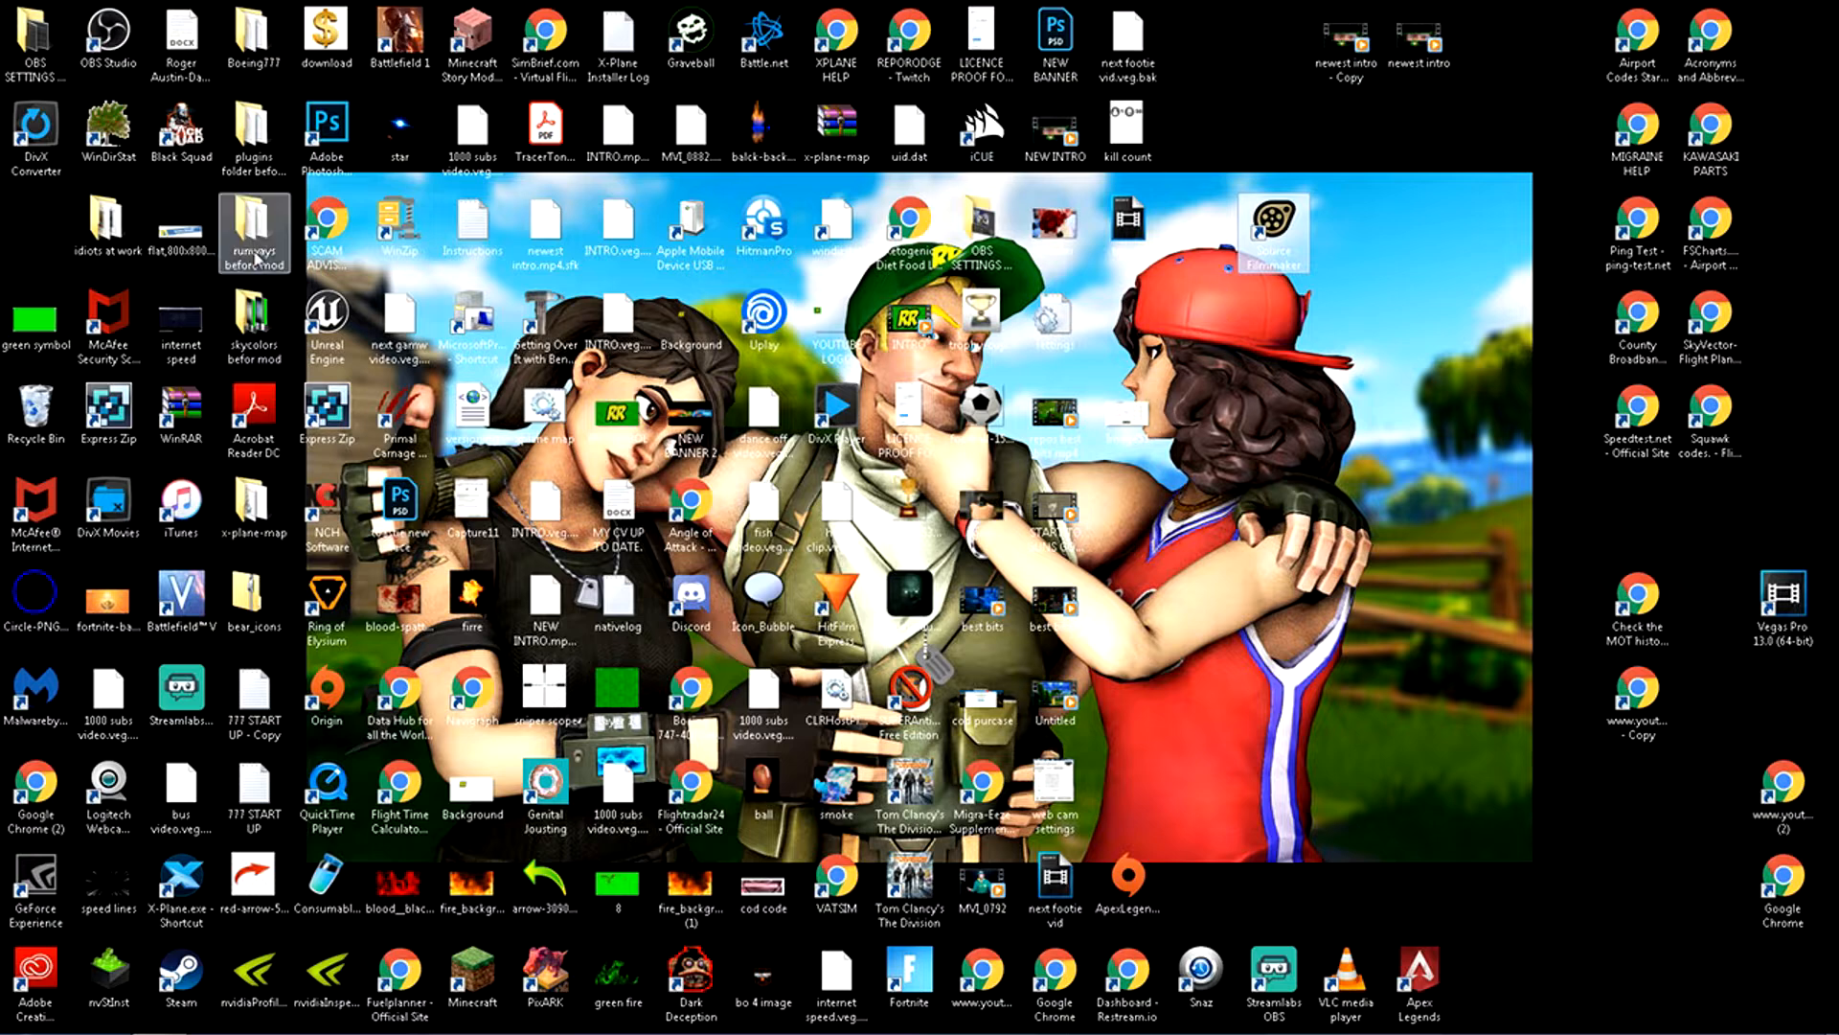
double_click(1284, 222)
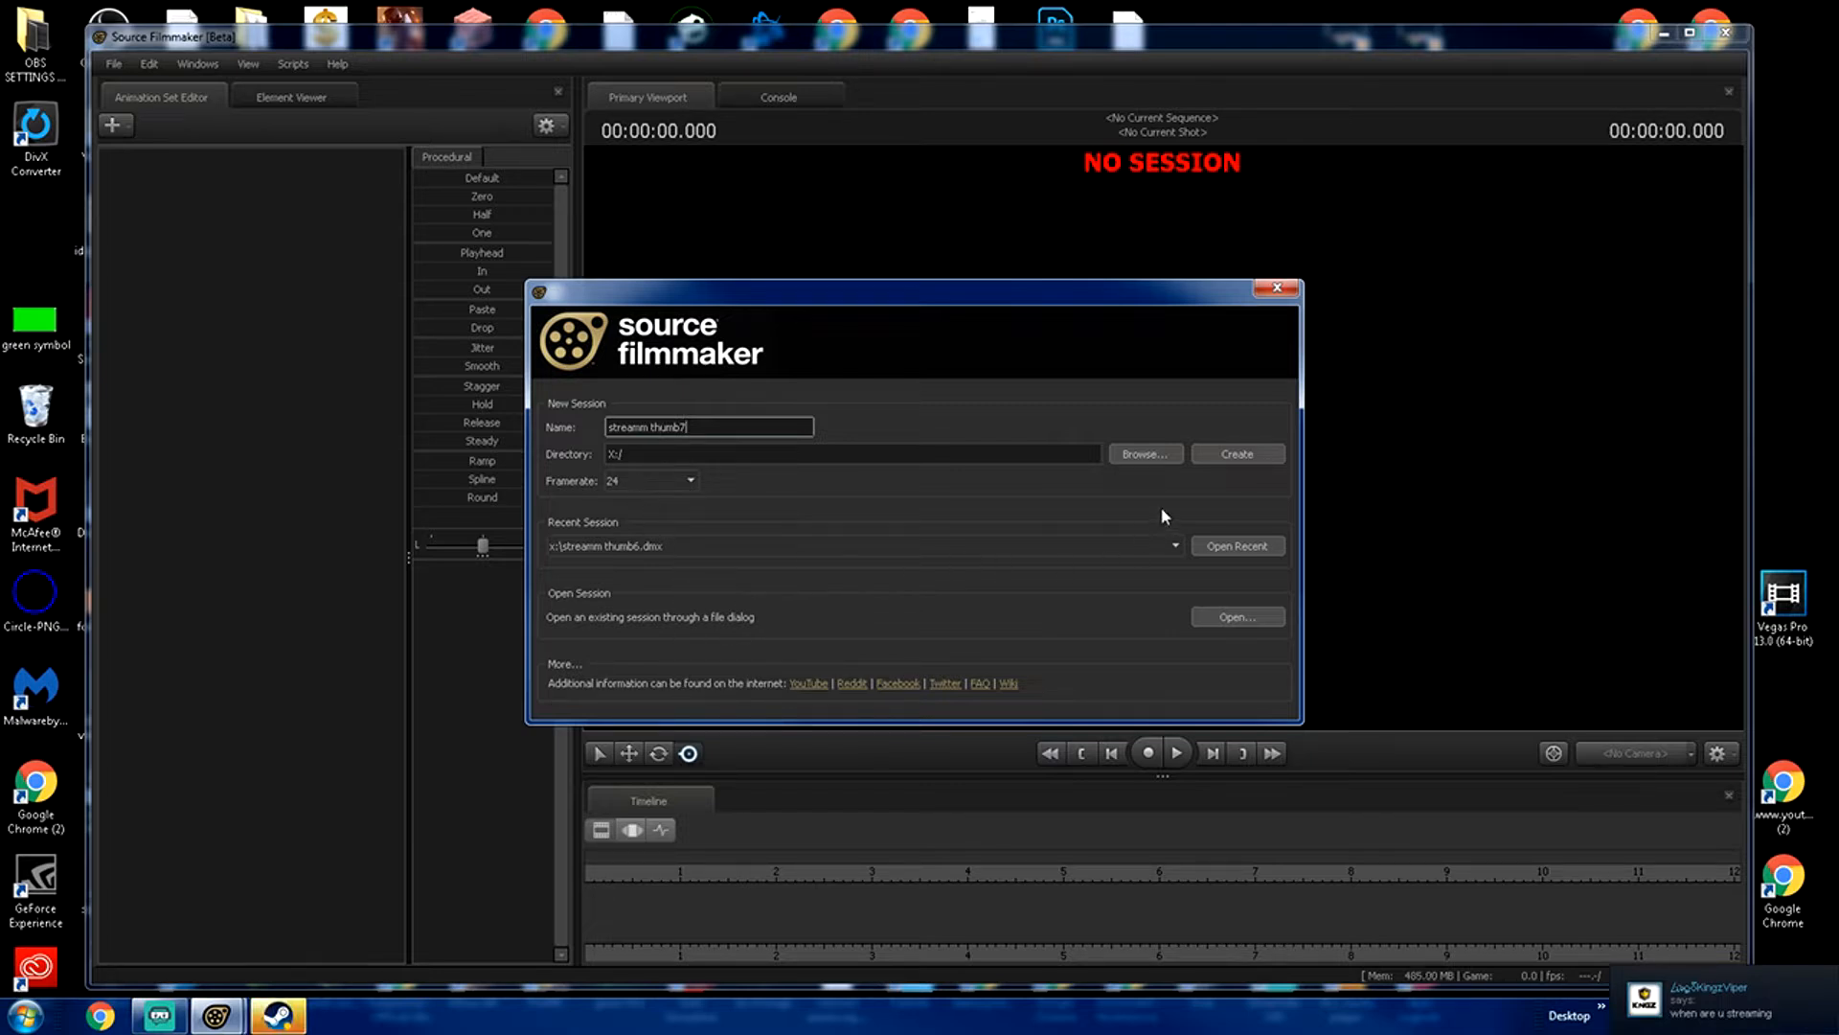
Create the session "streamm thumb7" in X:/ at 24 fps, cancel the unsubscribed-content removal, and switch the timeline to the Motion Editor.
click(1236, 453)
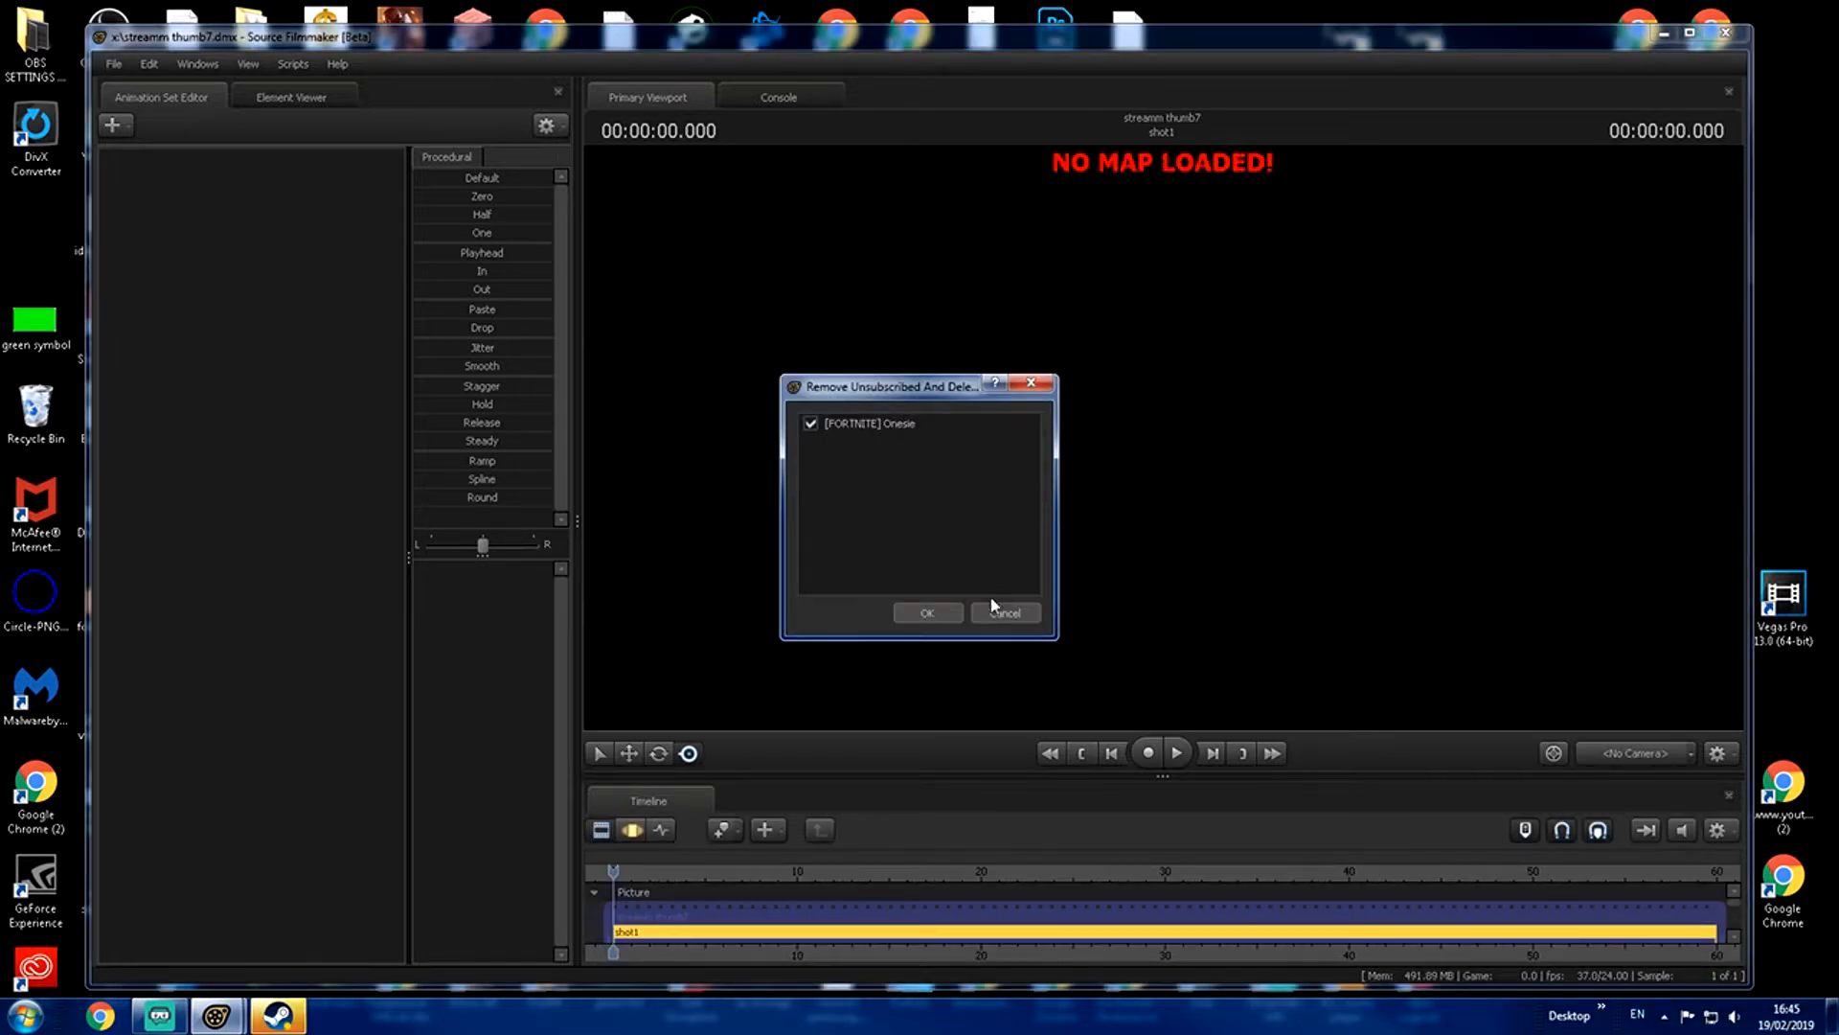
click(999, 620)
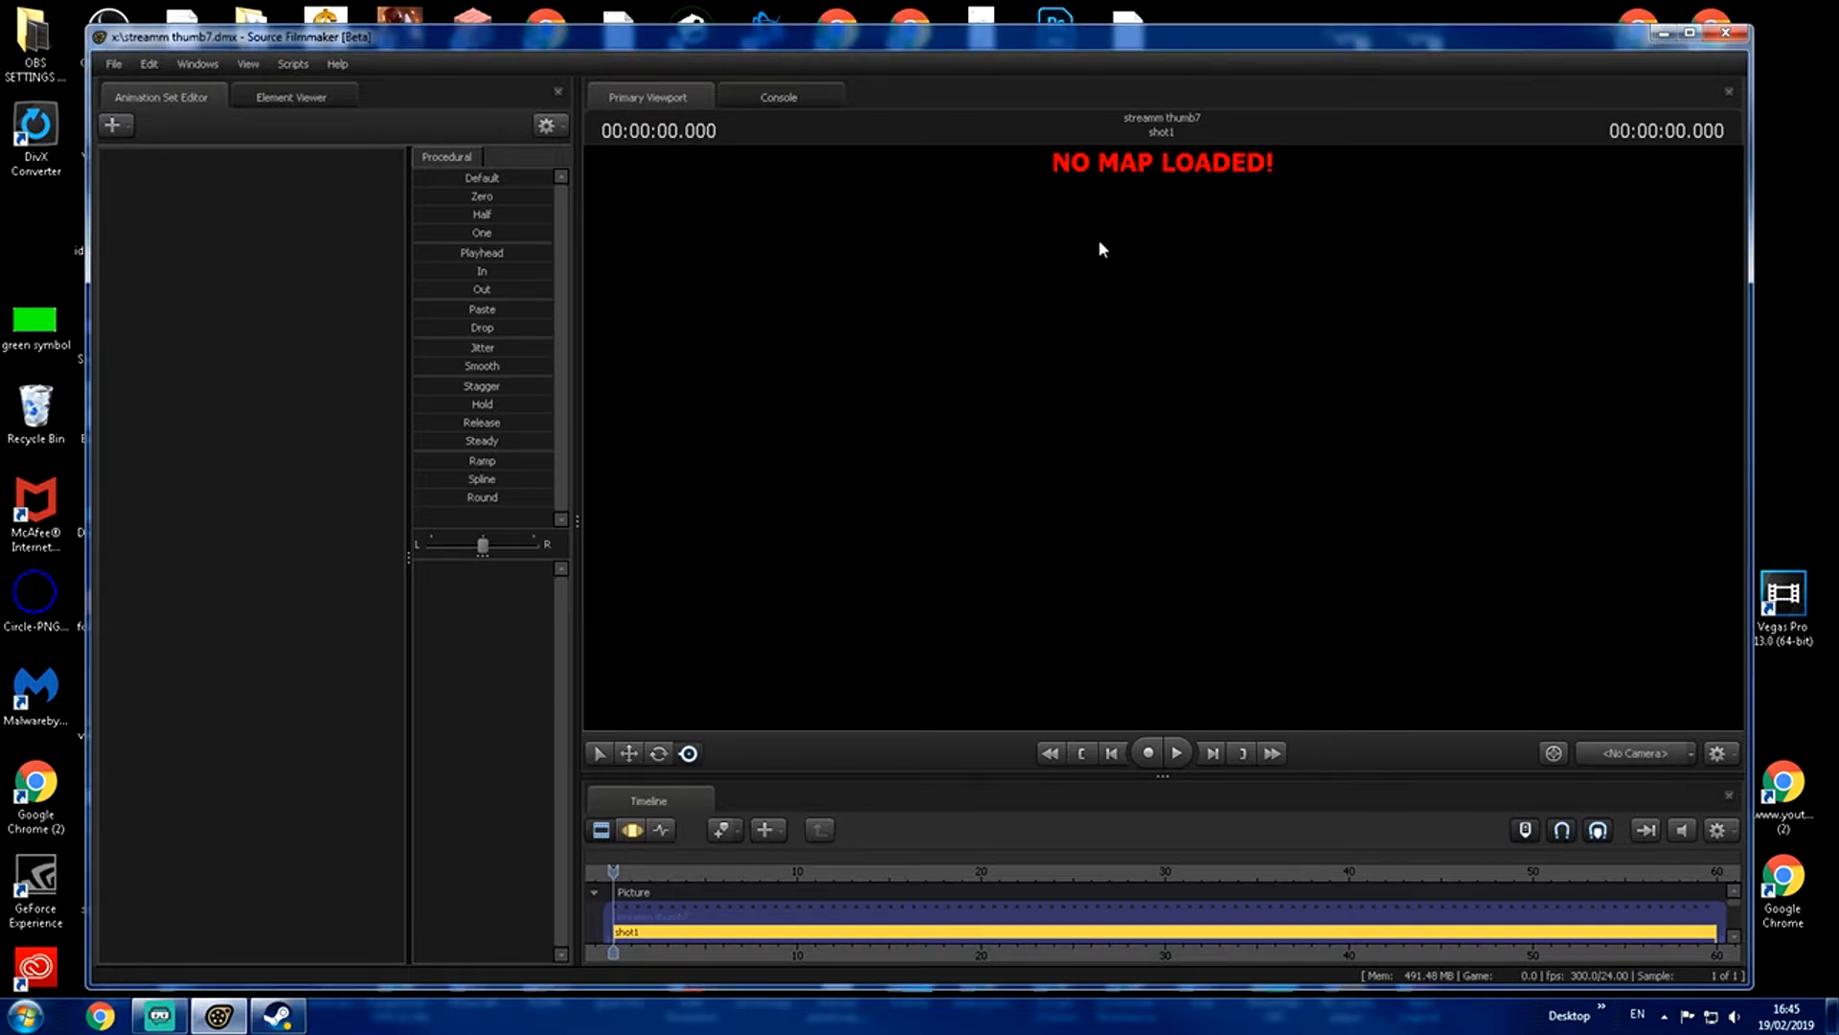
click(633, 829)
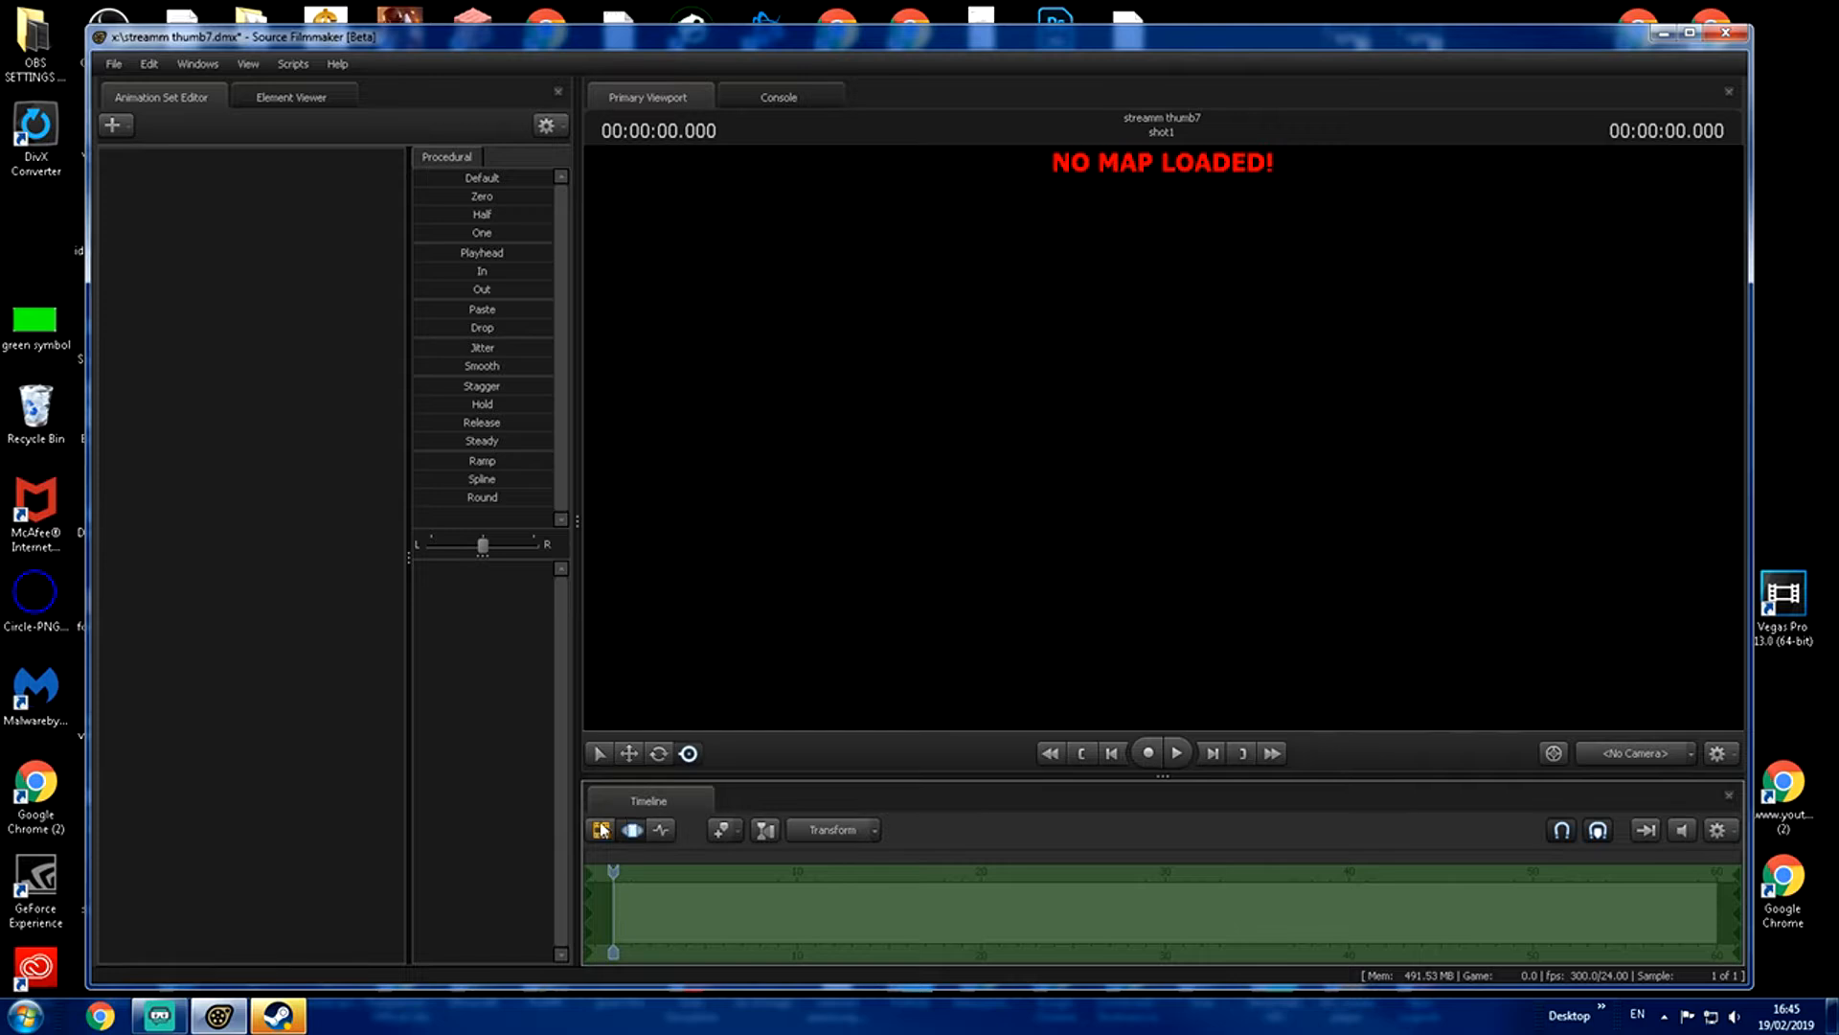
Maximize the Source Filmmaker window and close the Steam chat window.
click(1690, 32)
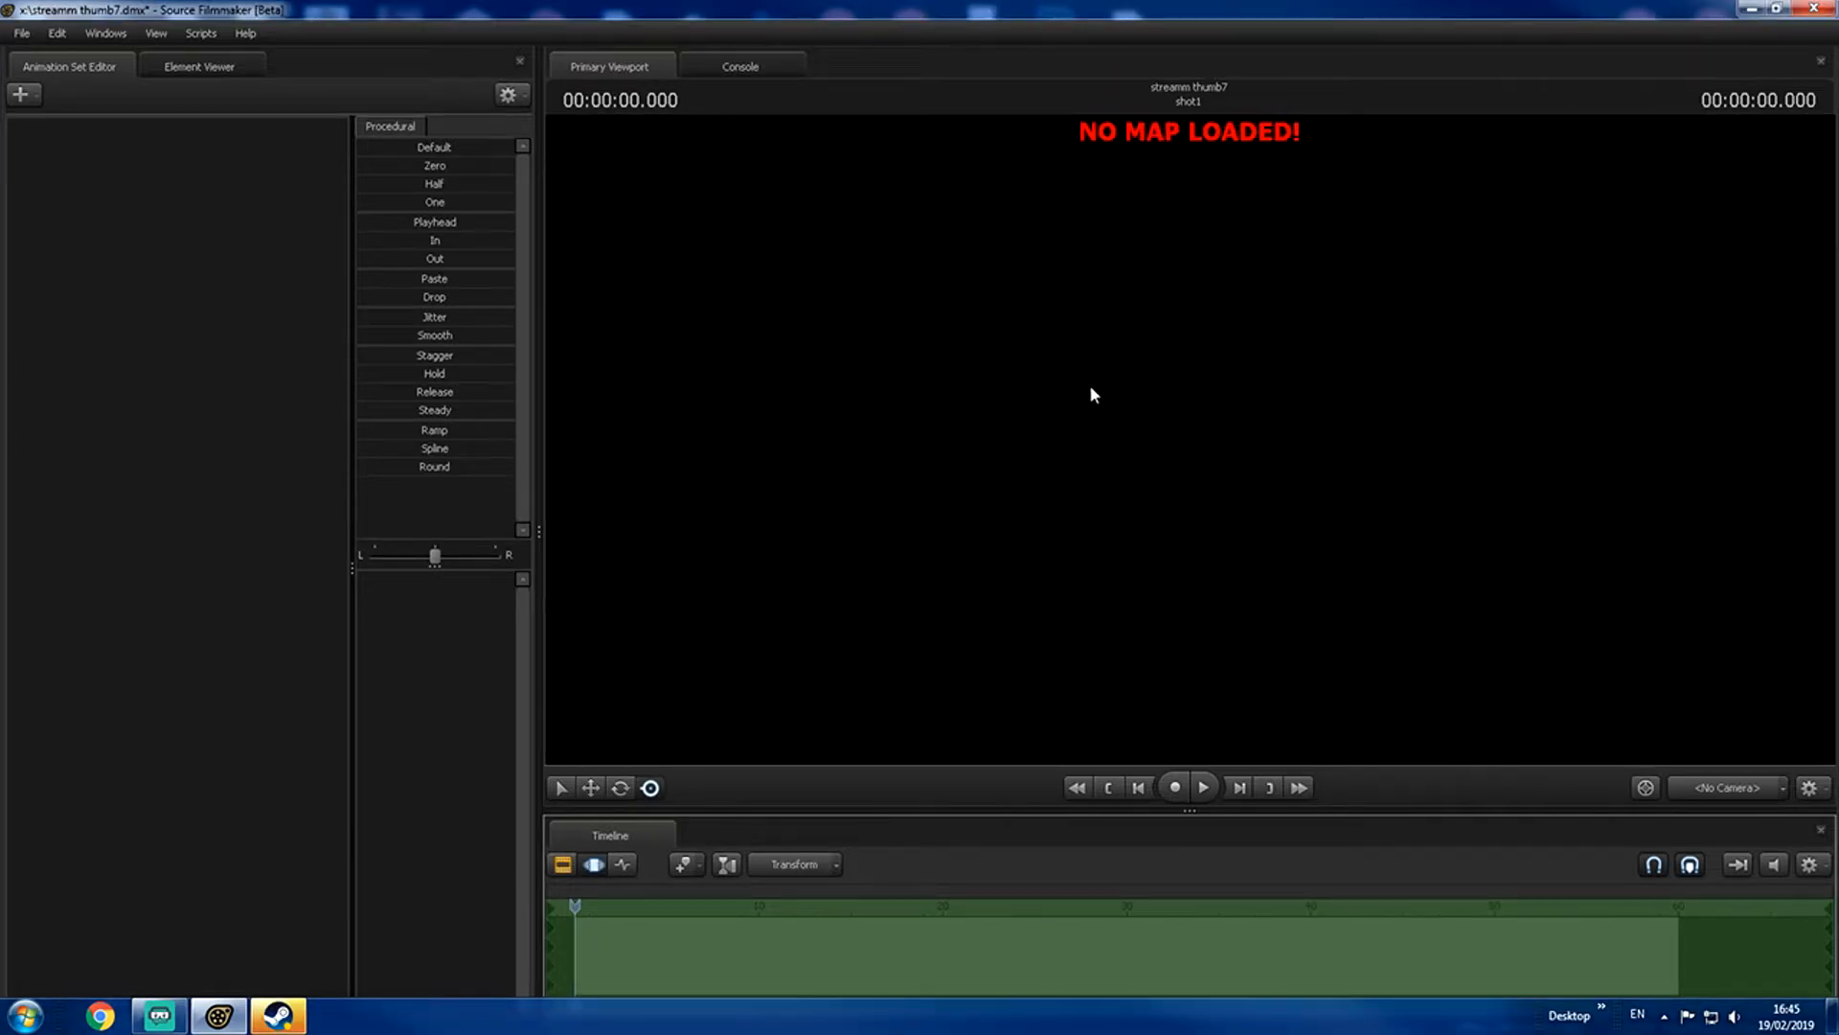
mouse_move(287, 1017)
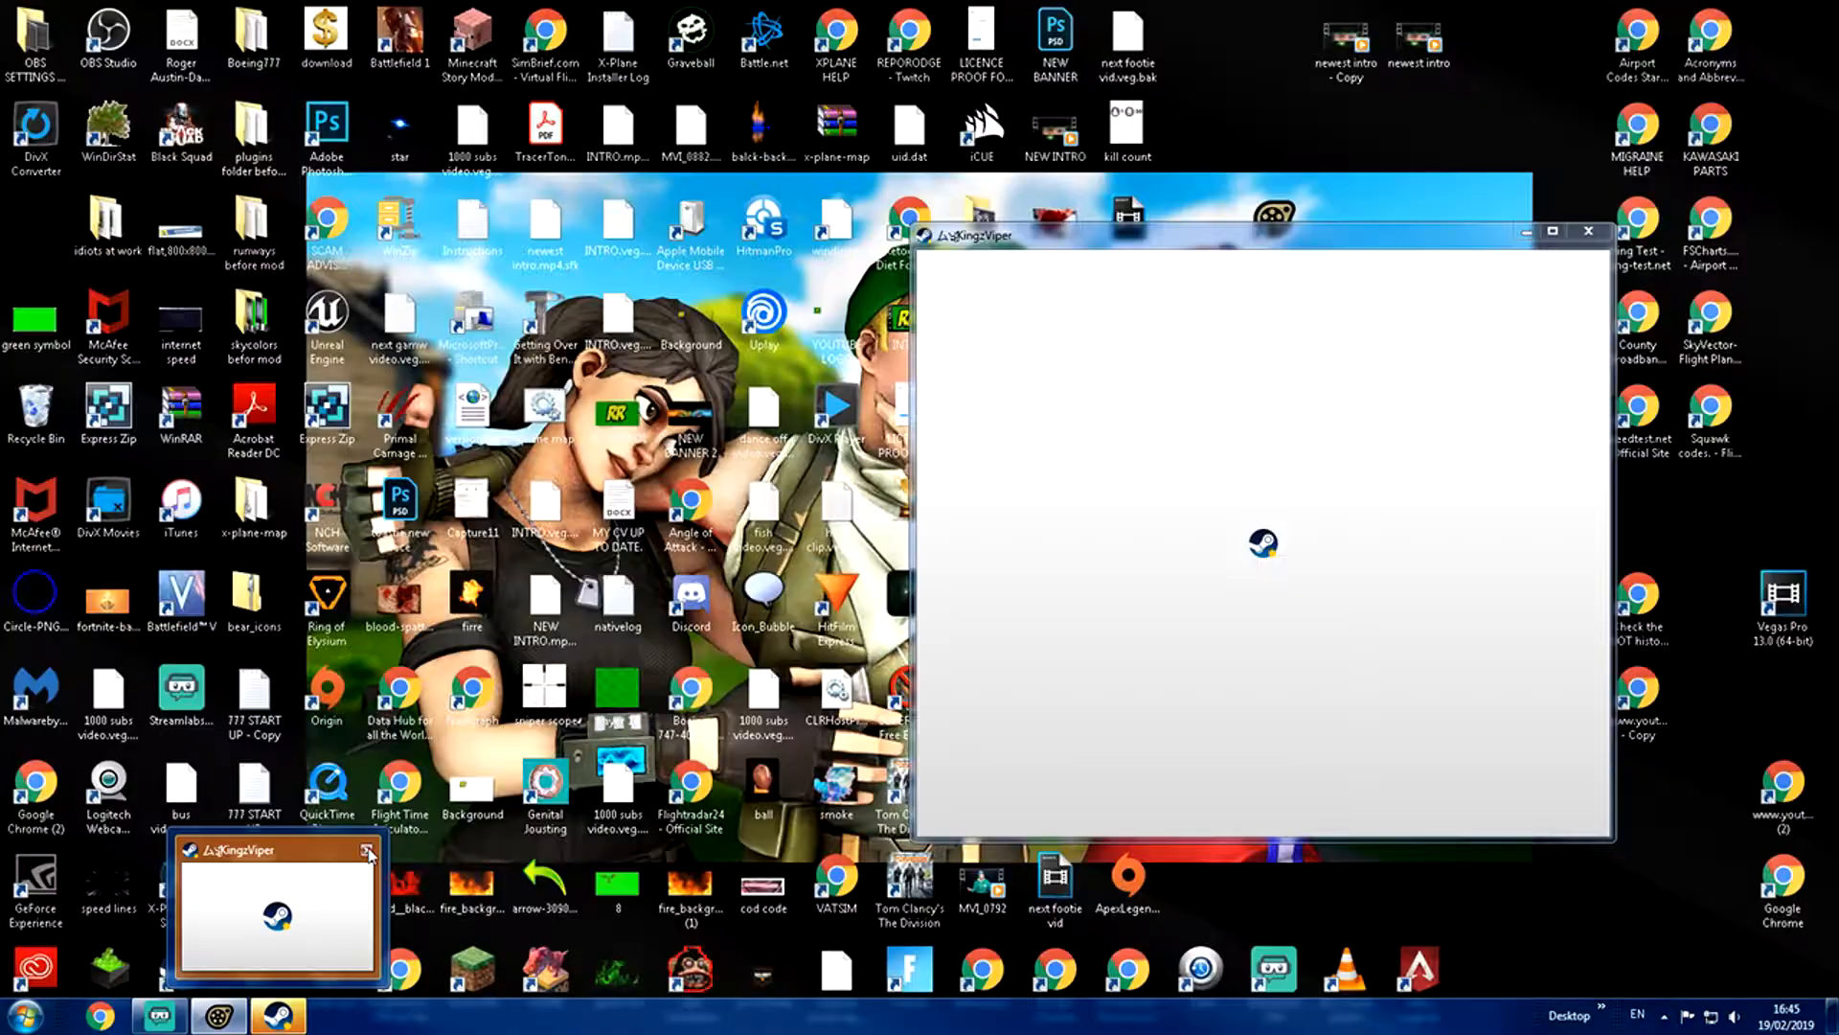
click(367, 851)
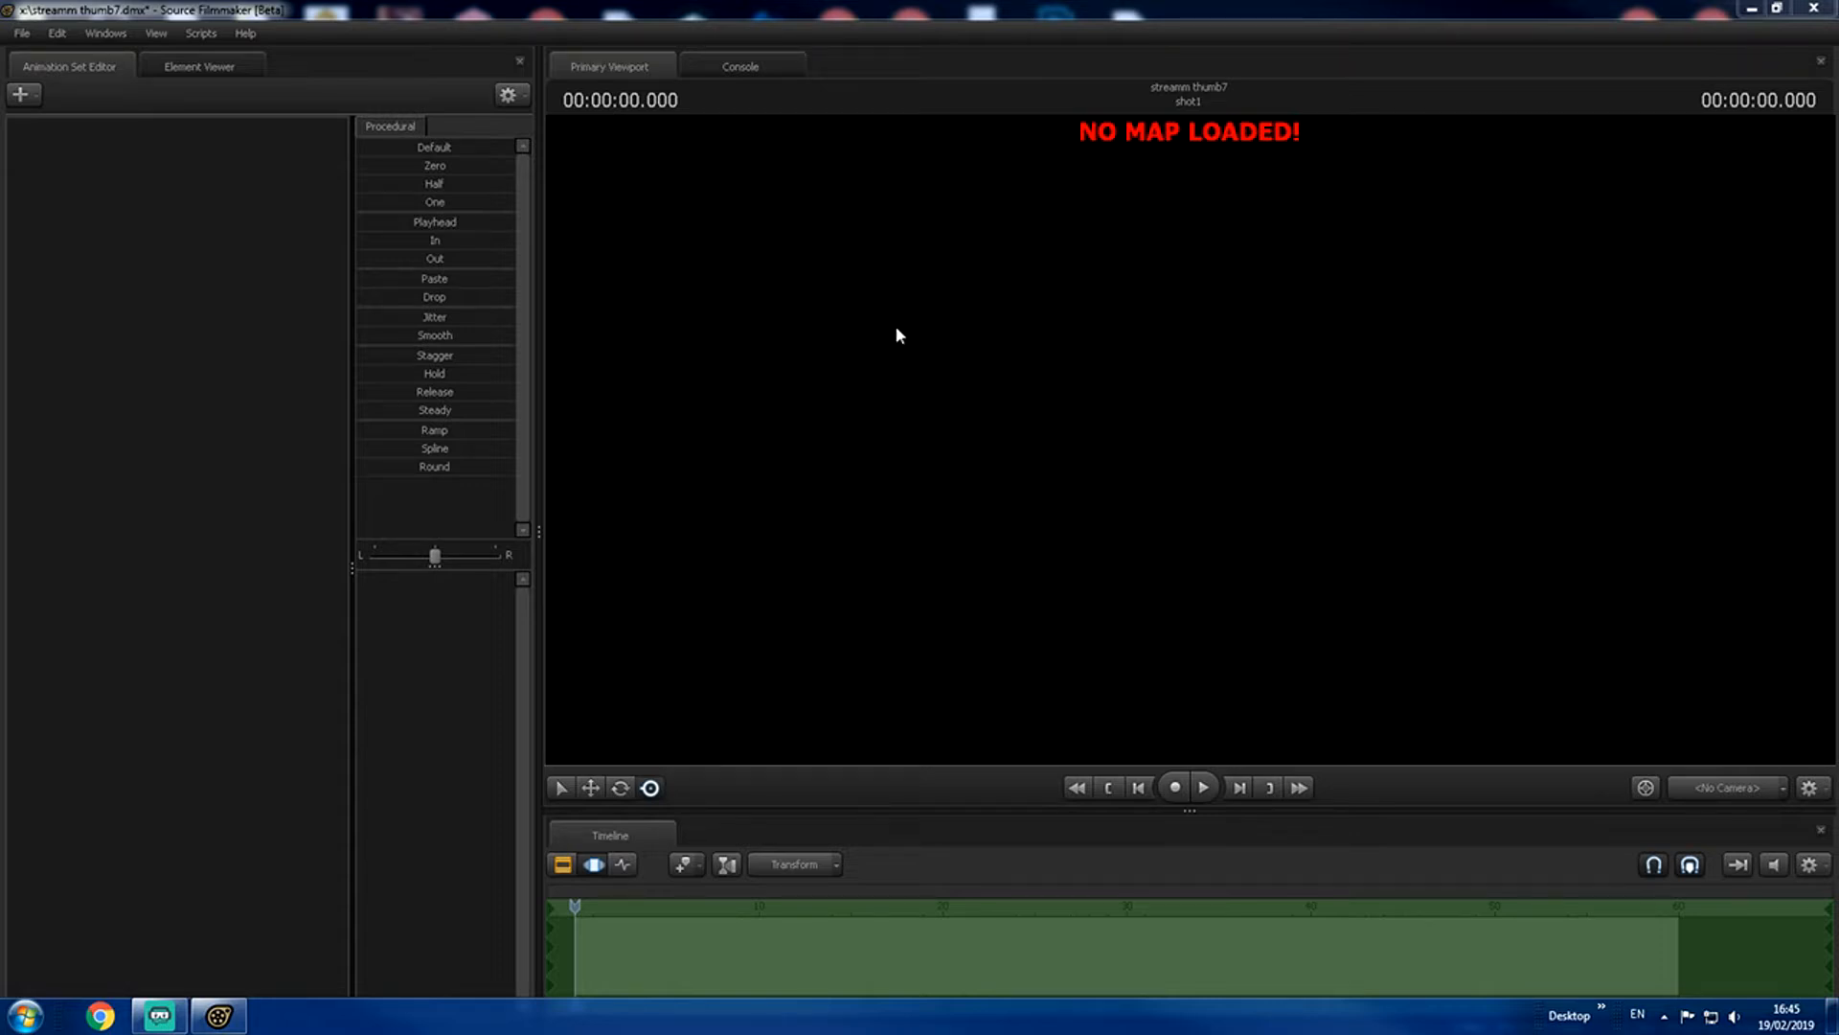
Load the map black_void.bsp into the session, filtering the map list by "bla".
click(21, 34)
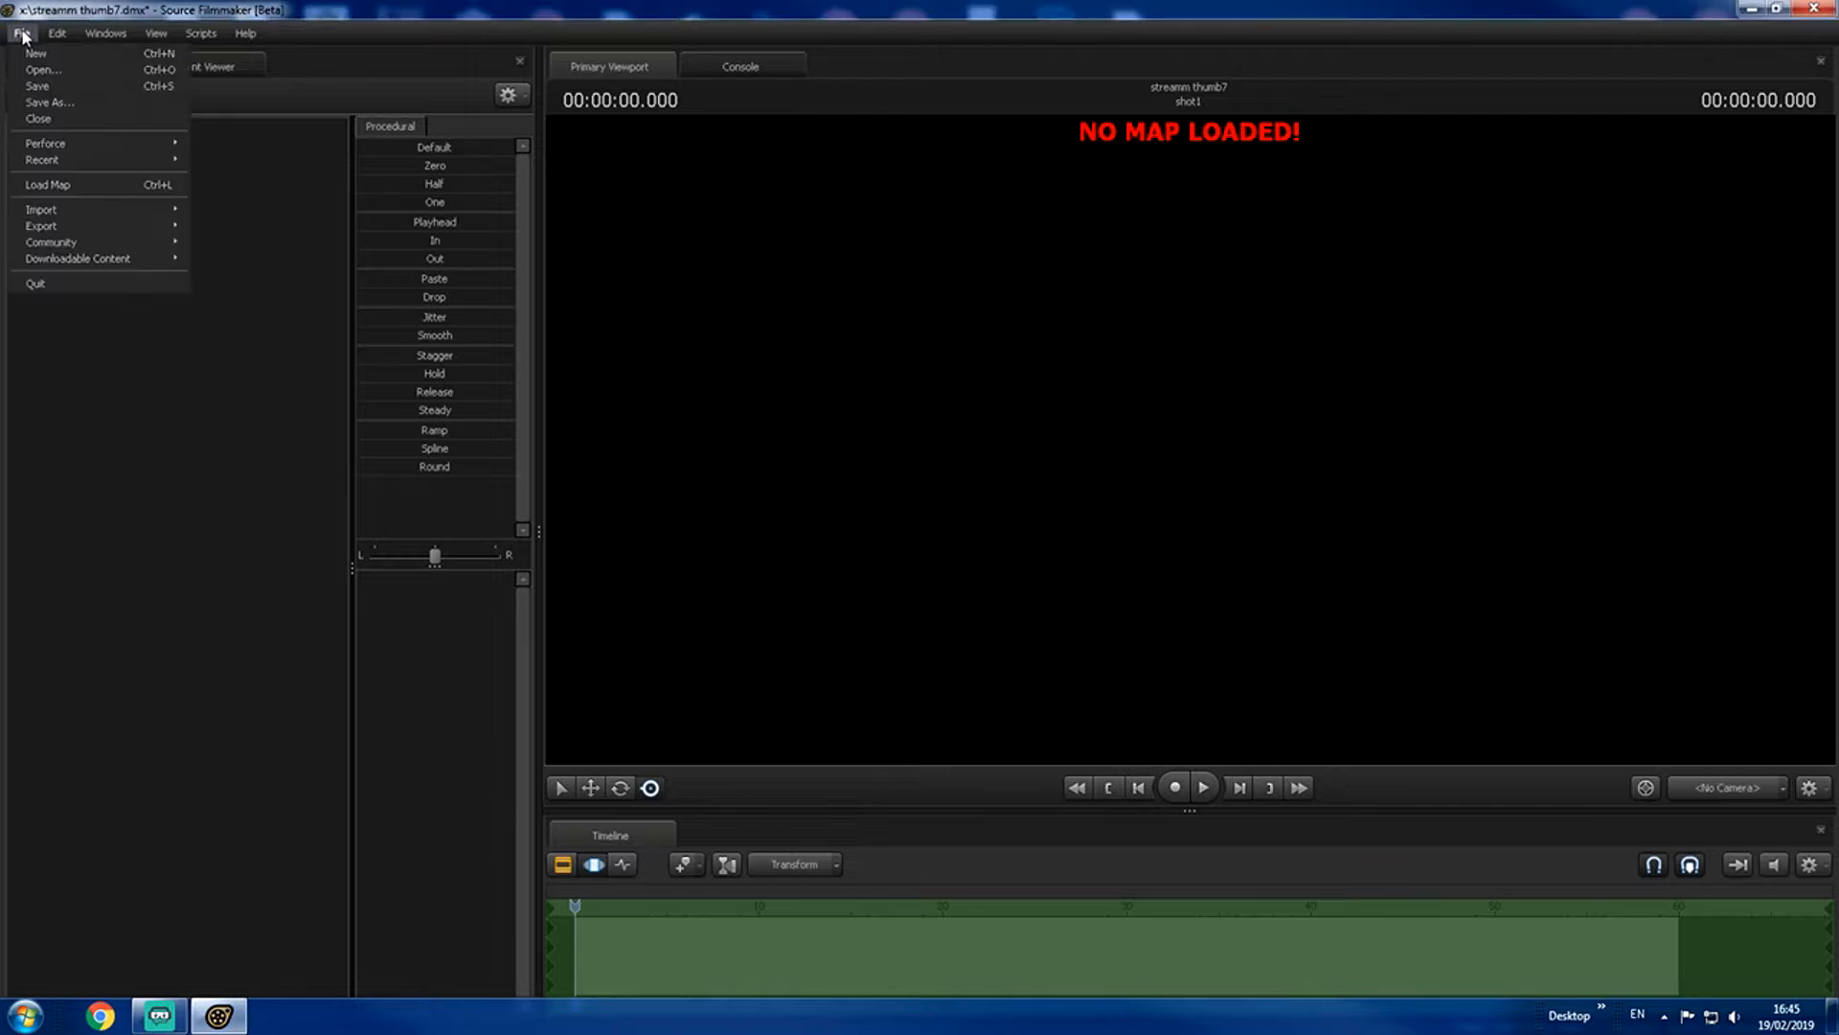
click(71, 185)
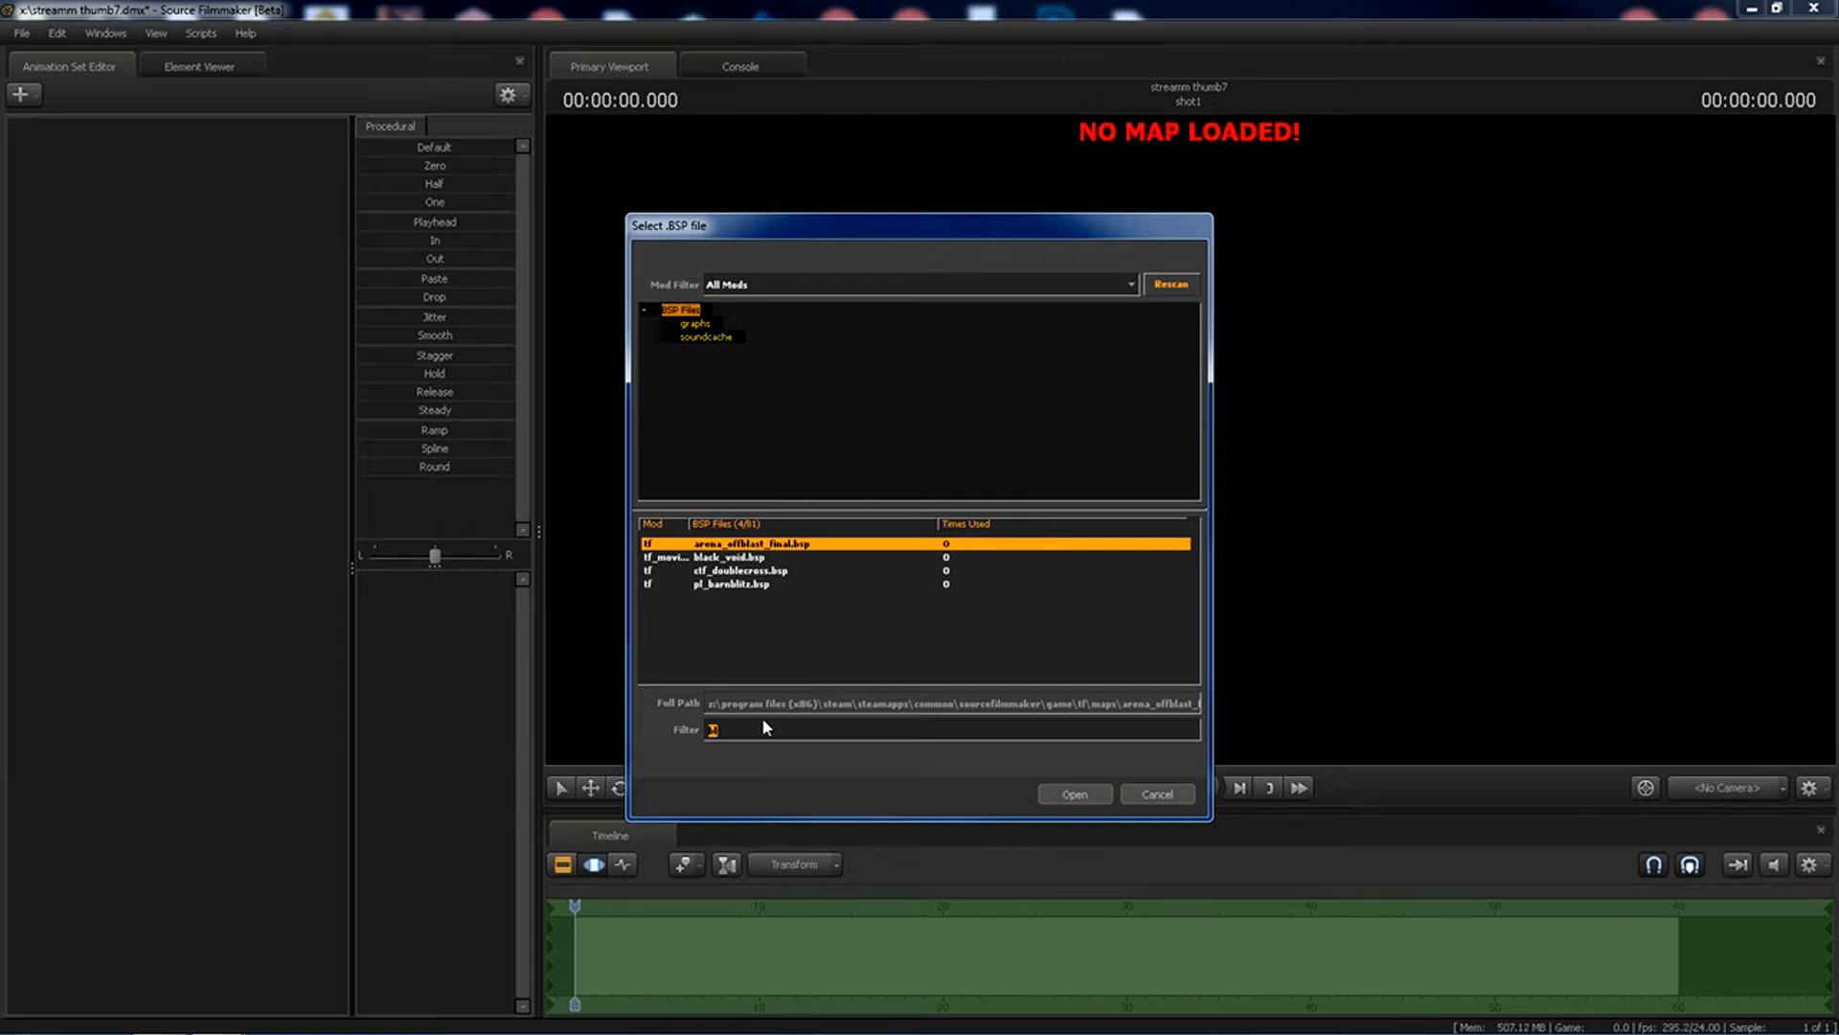
key(BackSpace)
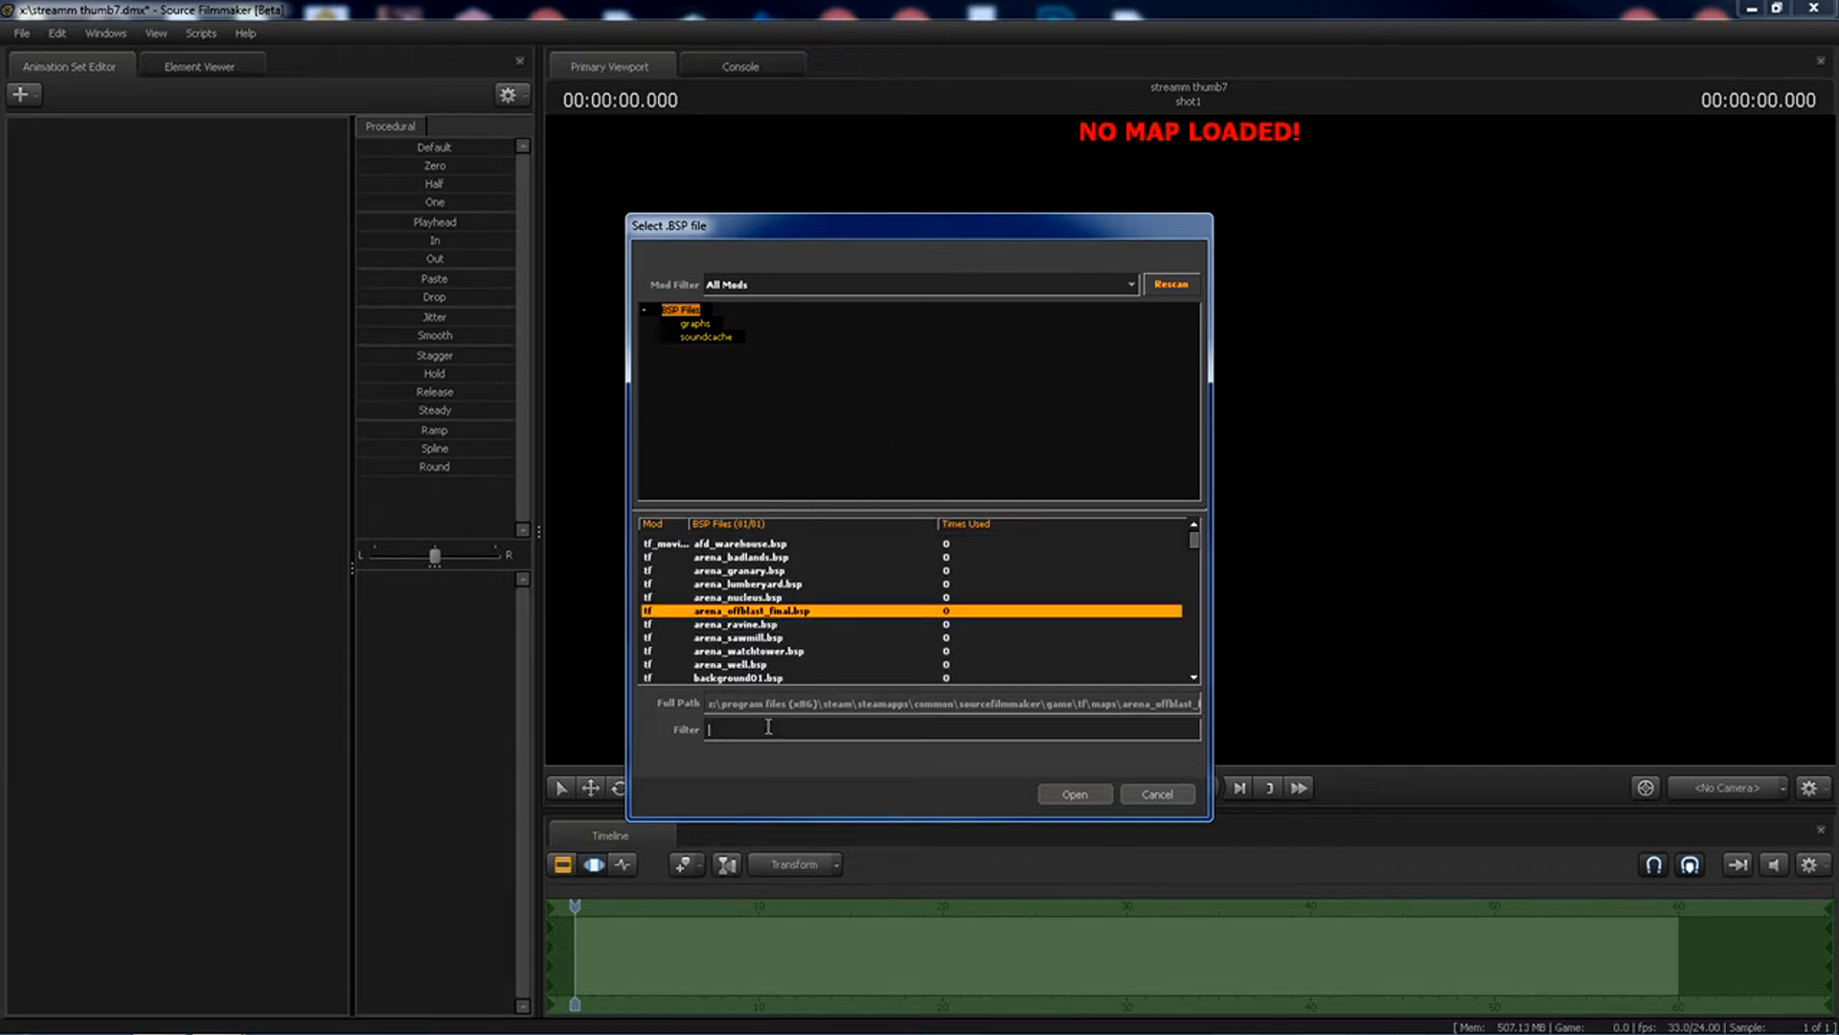
text(bla)
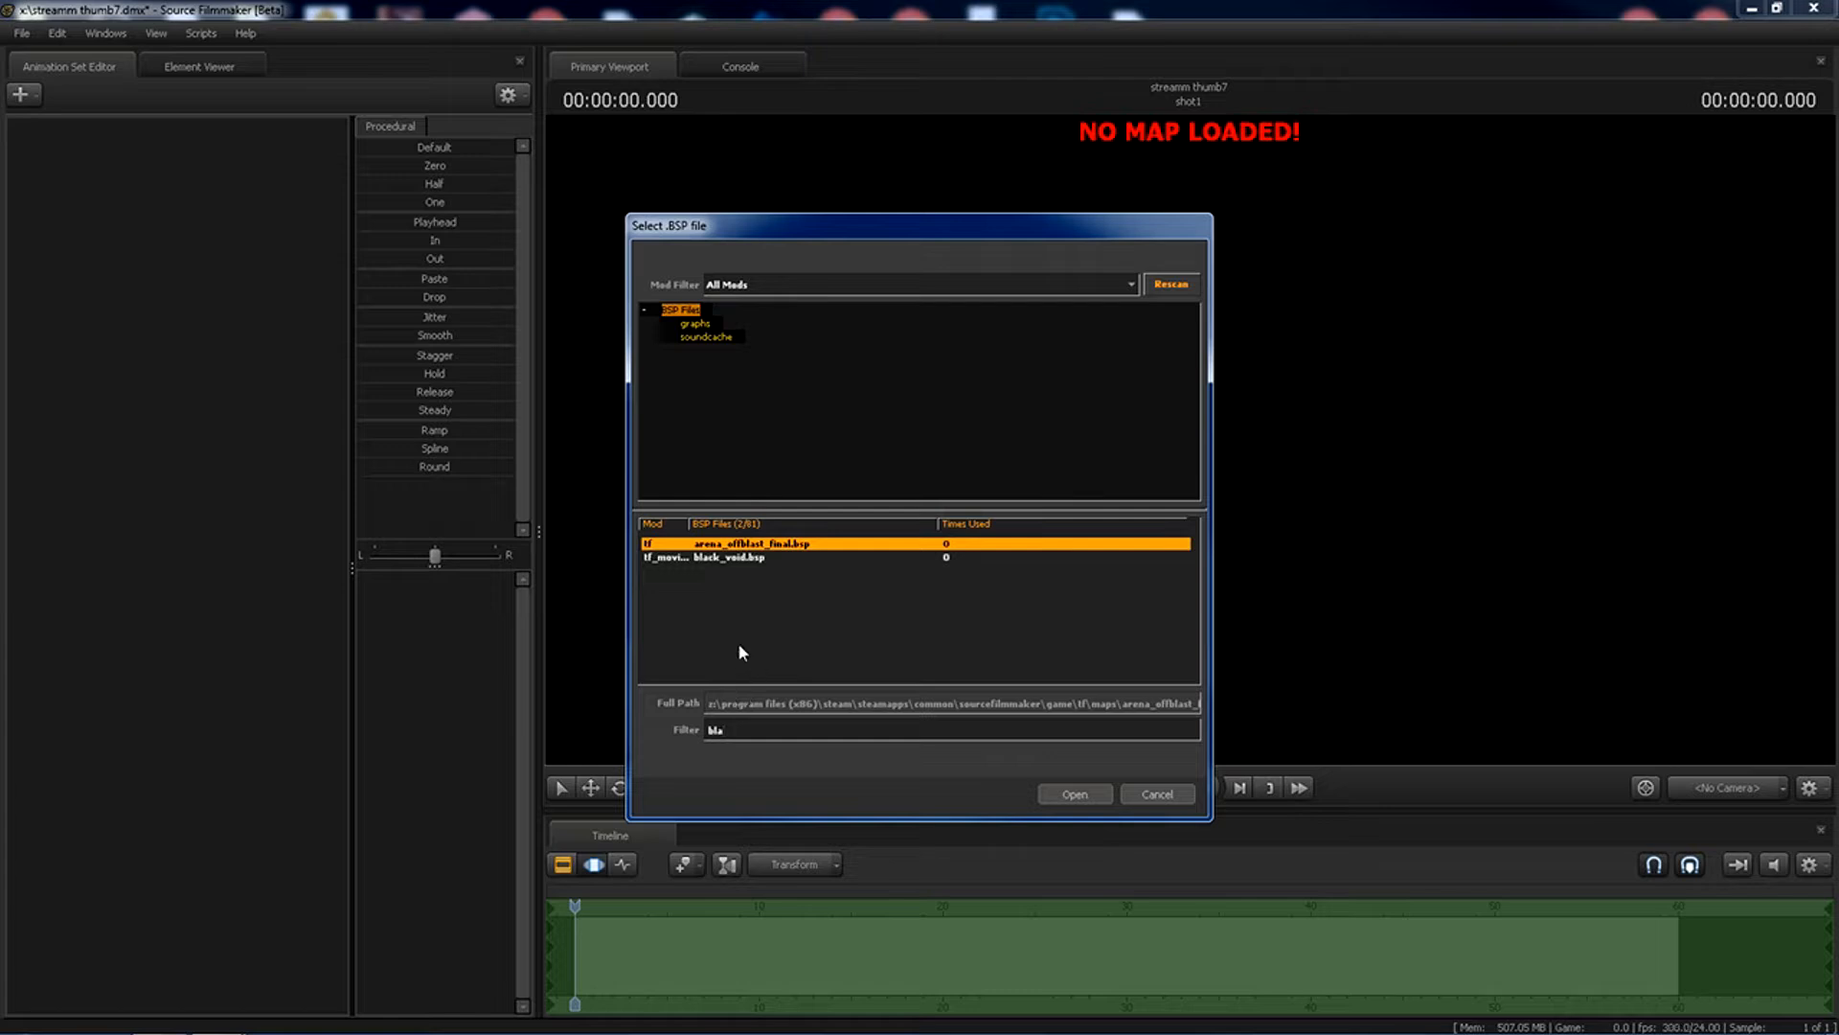
click(738, 558)
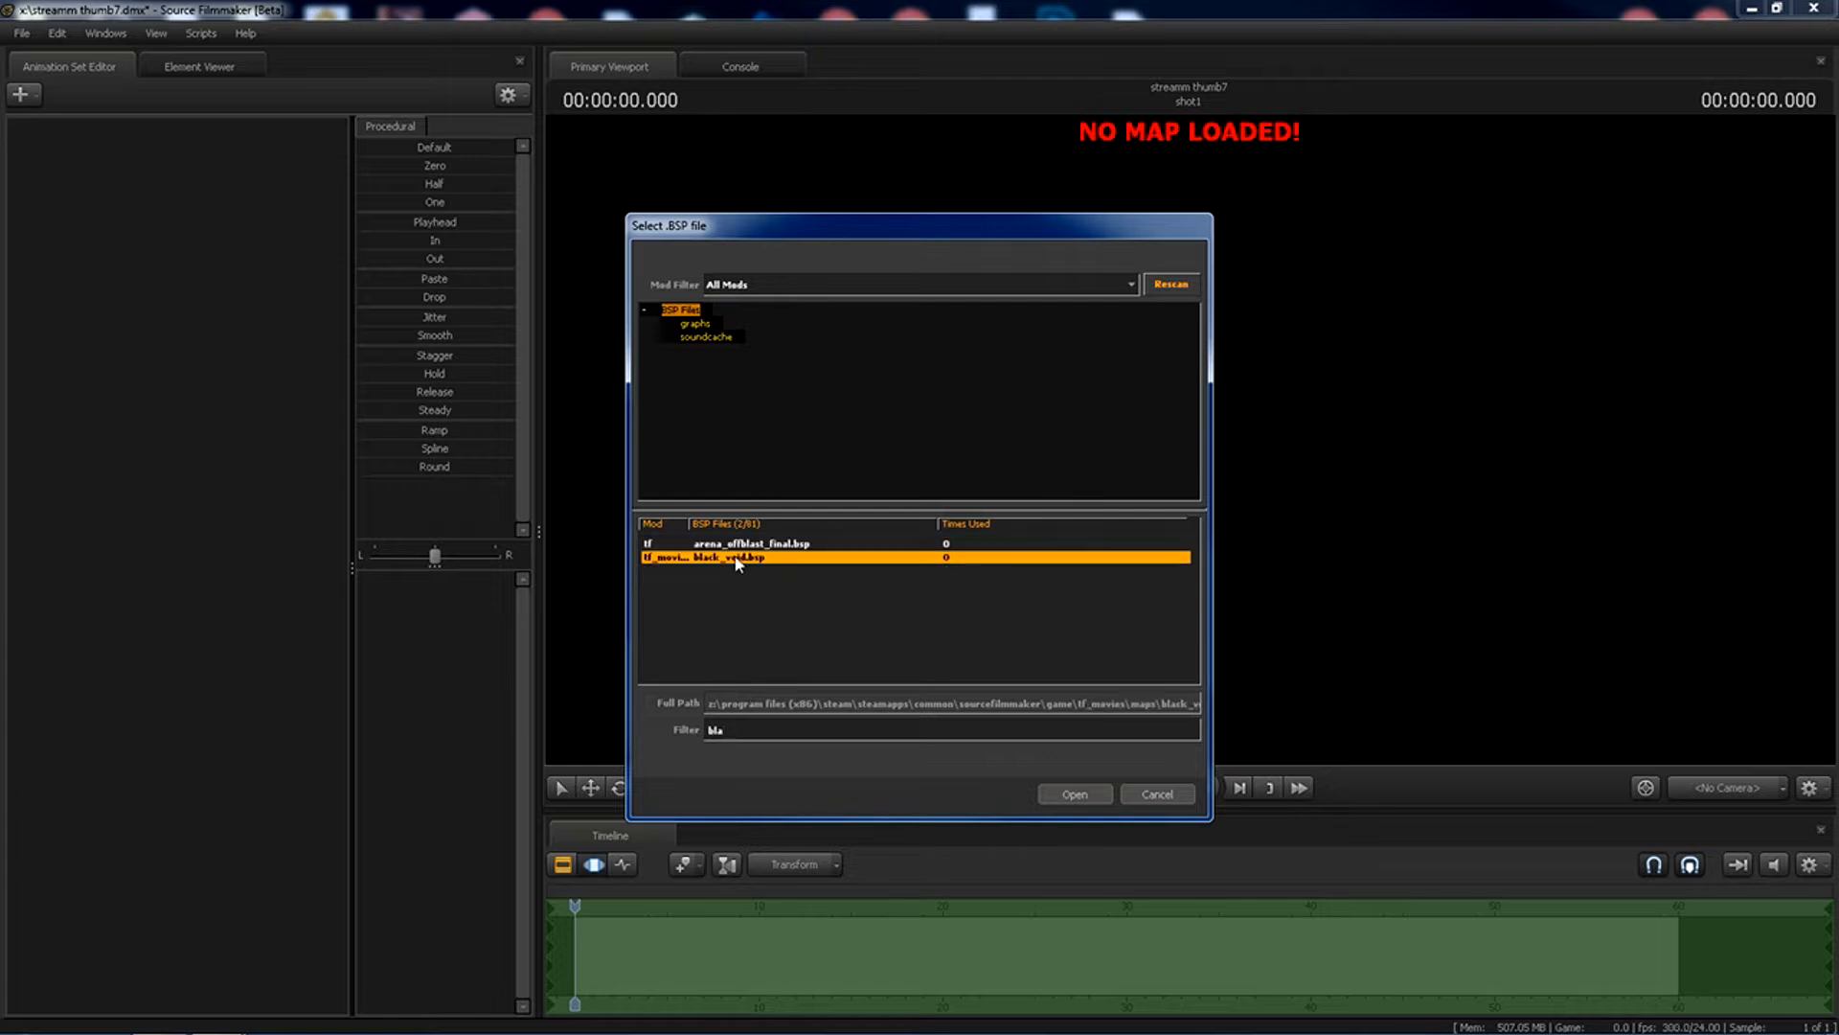
click(1085, 794)
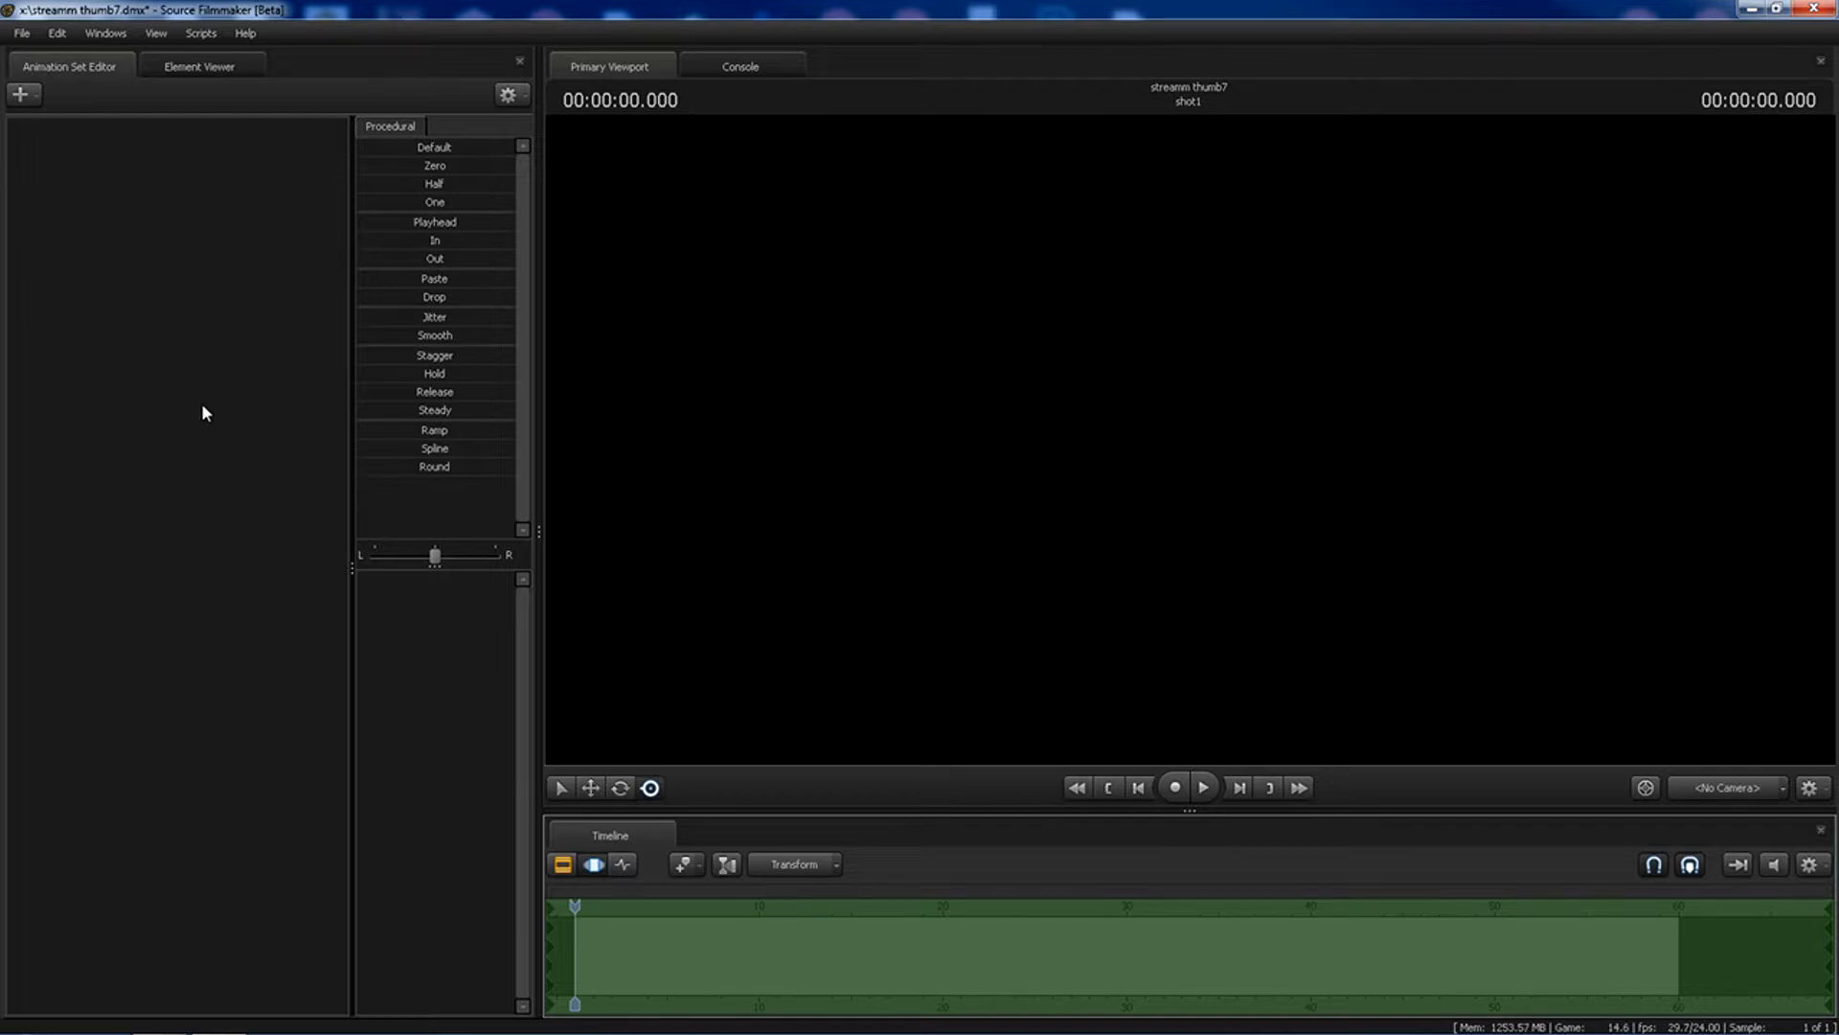
Add an animation set for a new model, choosing the blond Jonesy character from the arachnit\fortnite models.
right_click(229, 335)
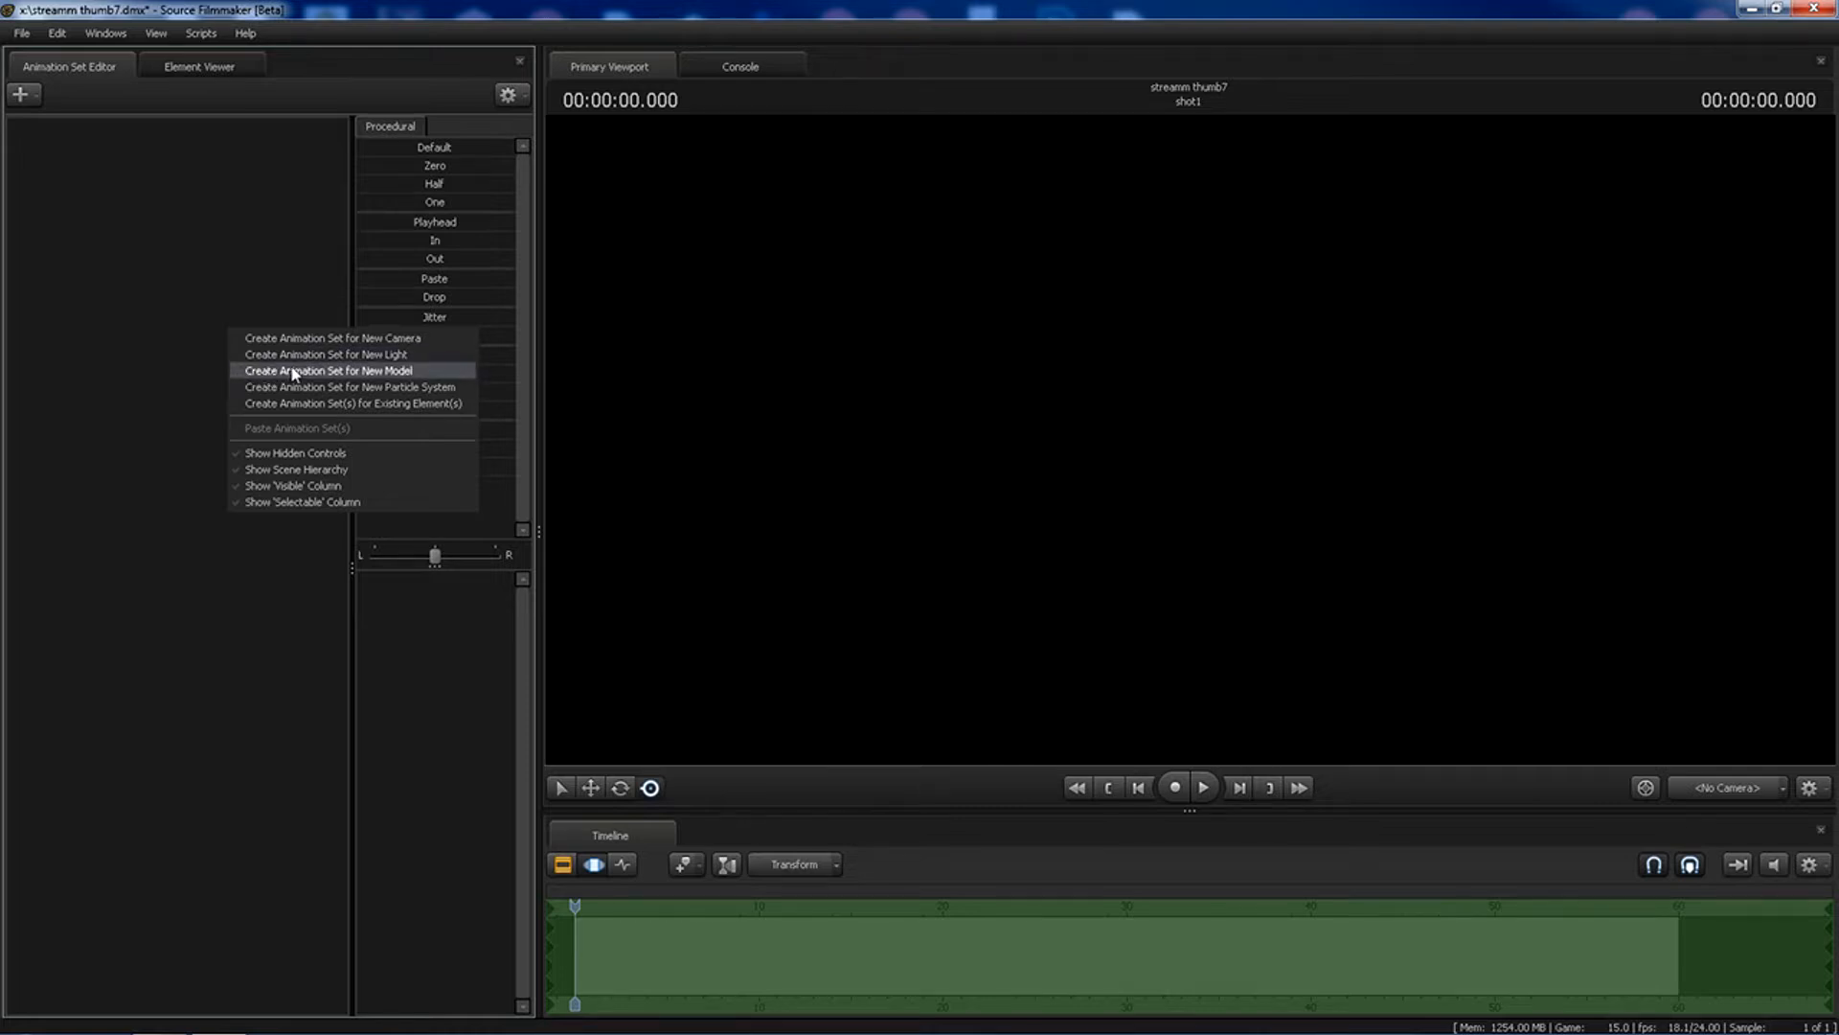
click(357, 371)
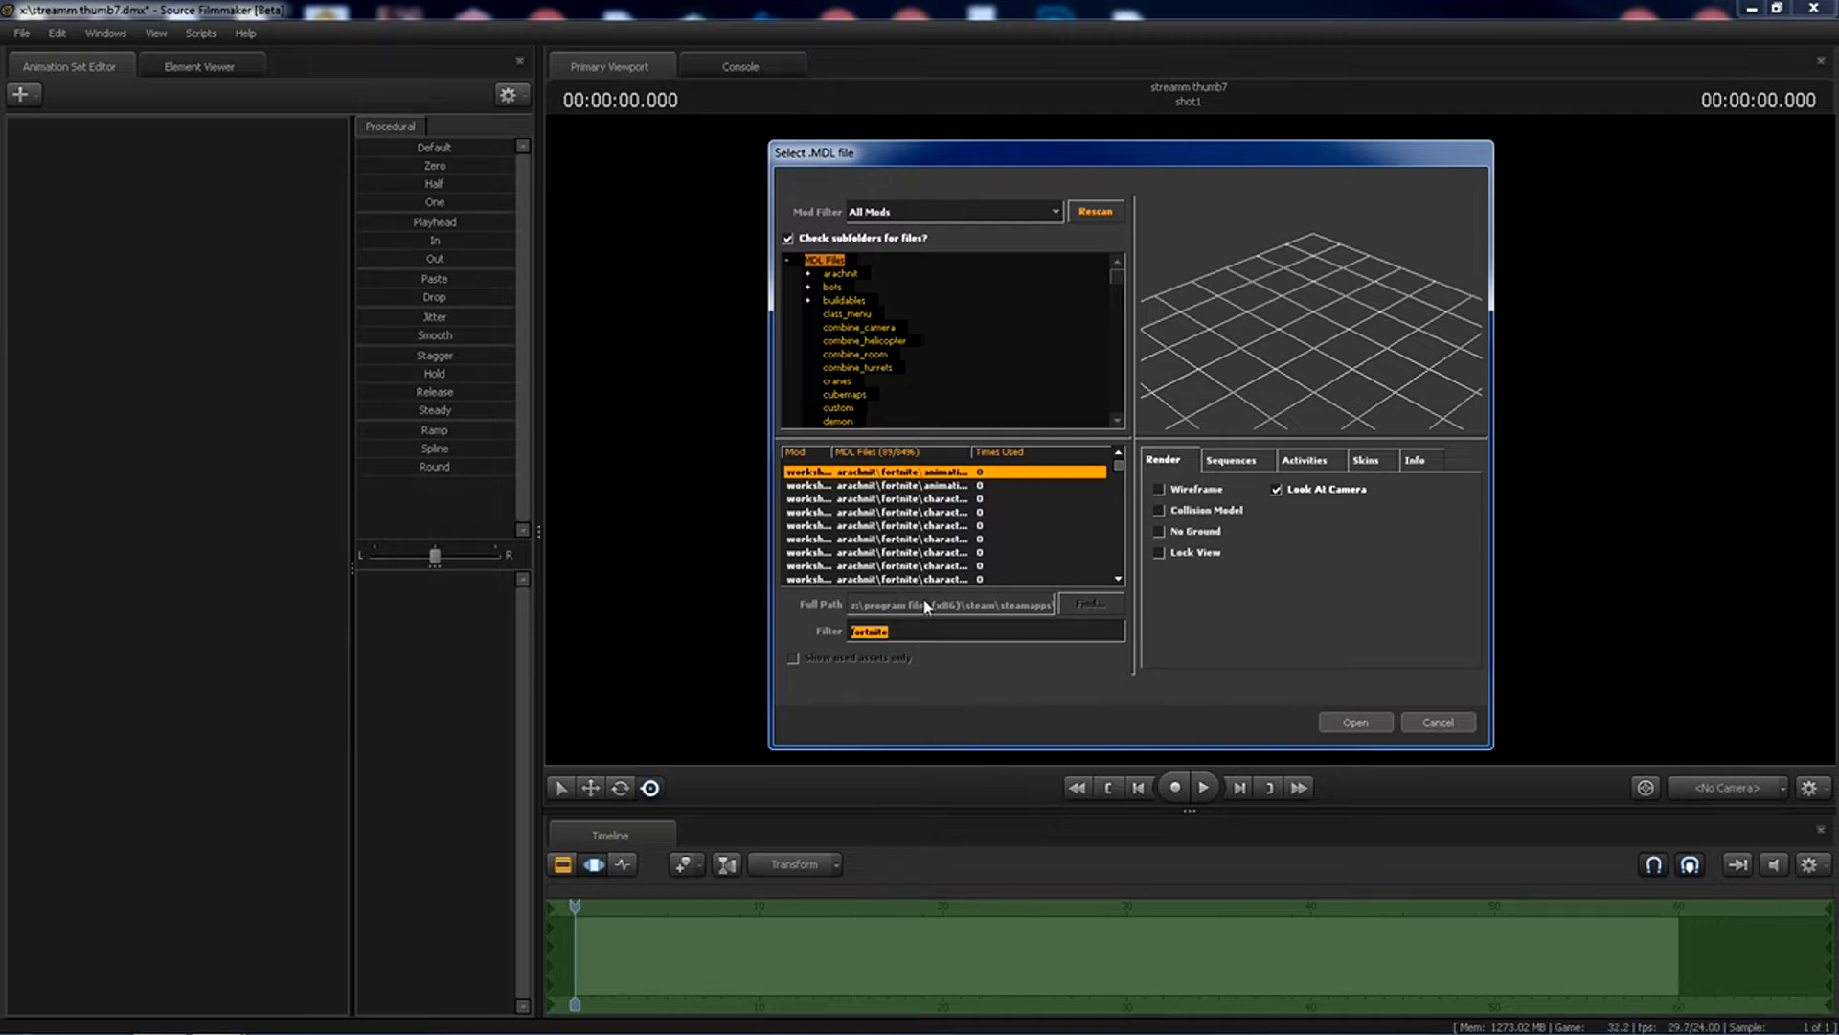
click(948, 525)
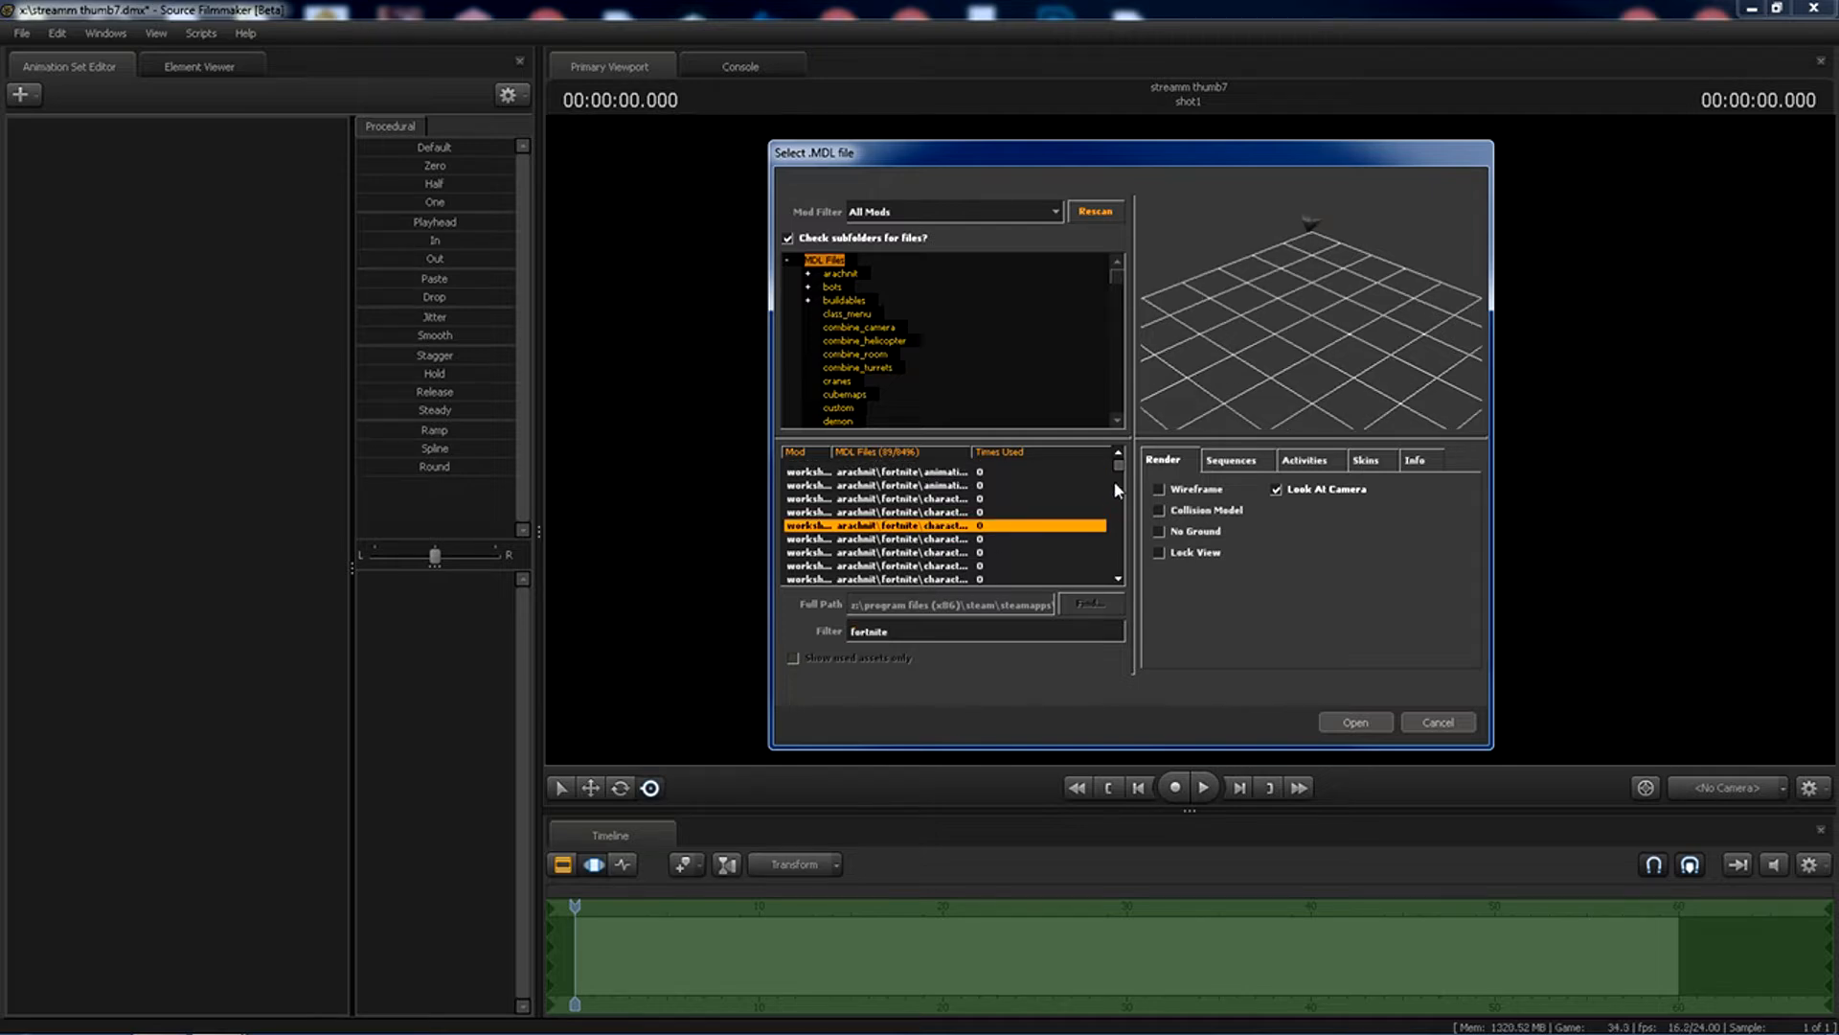
click(1118, 580)
click(1118, 580)
click(1118, 580)
click(1118, 579)
click(1118, 580)
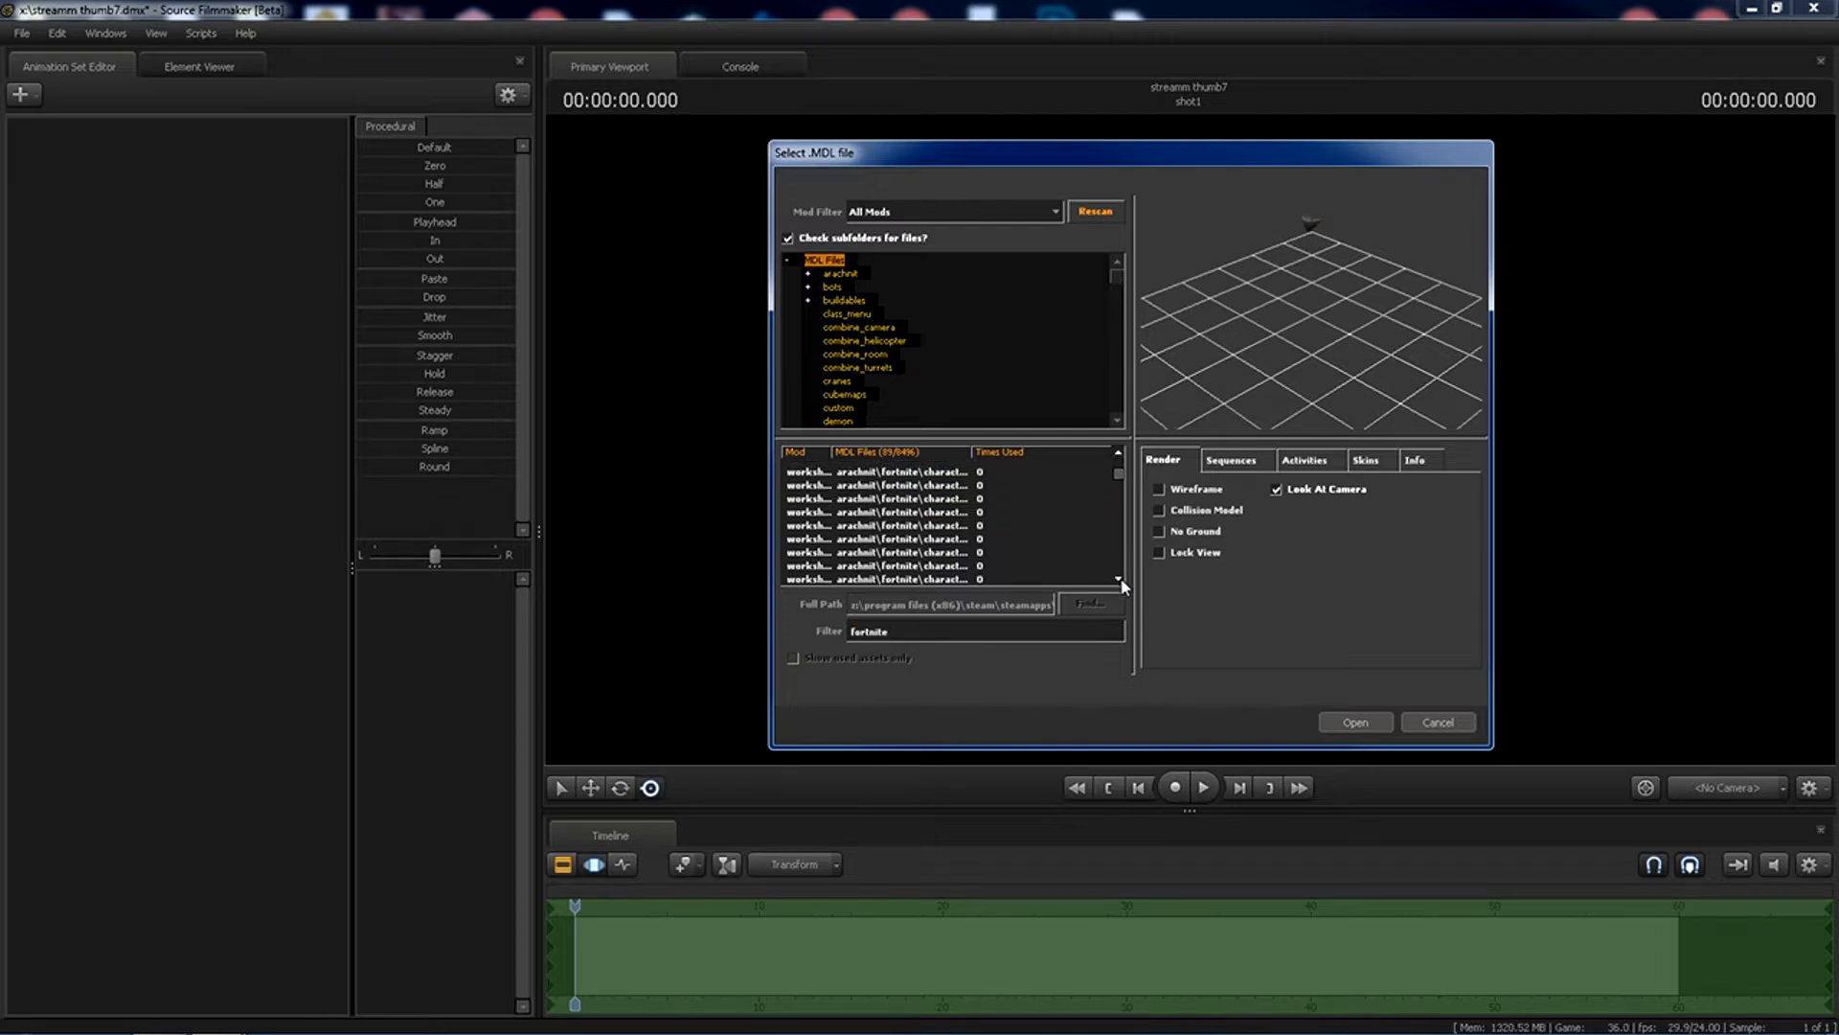
click(943, 499)
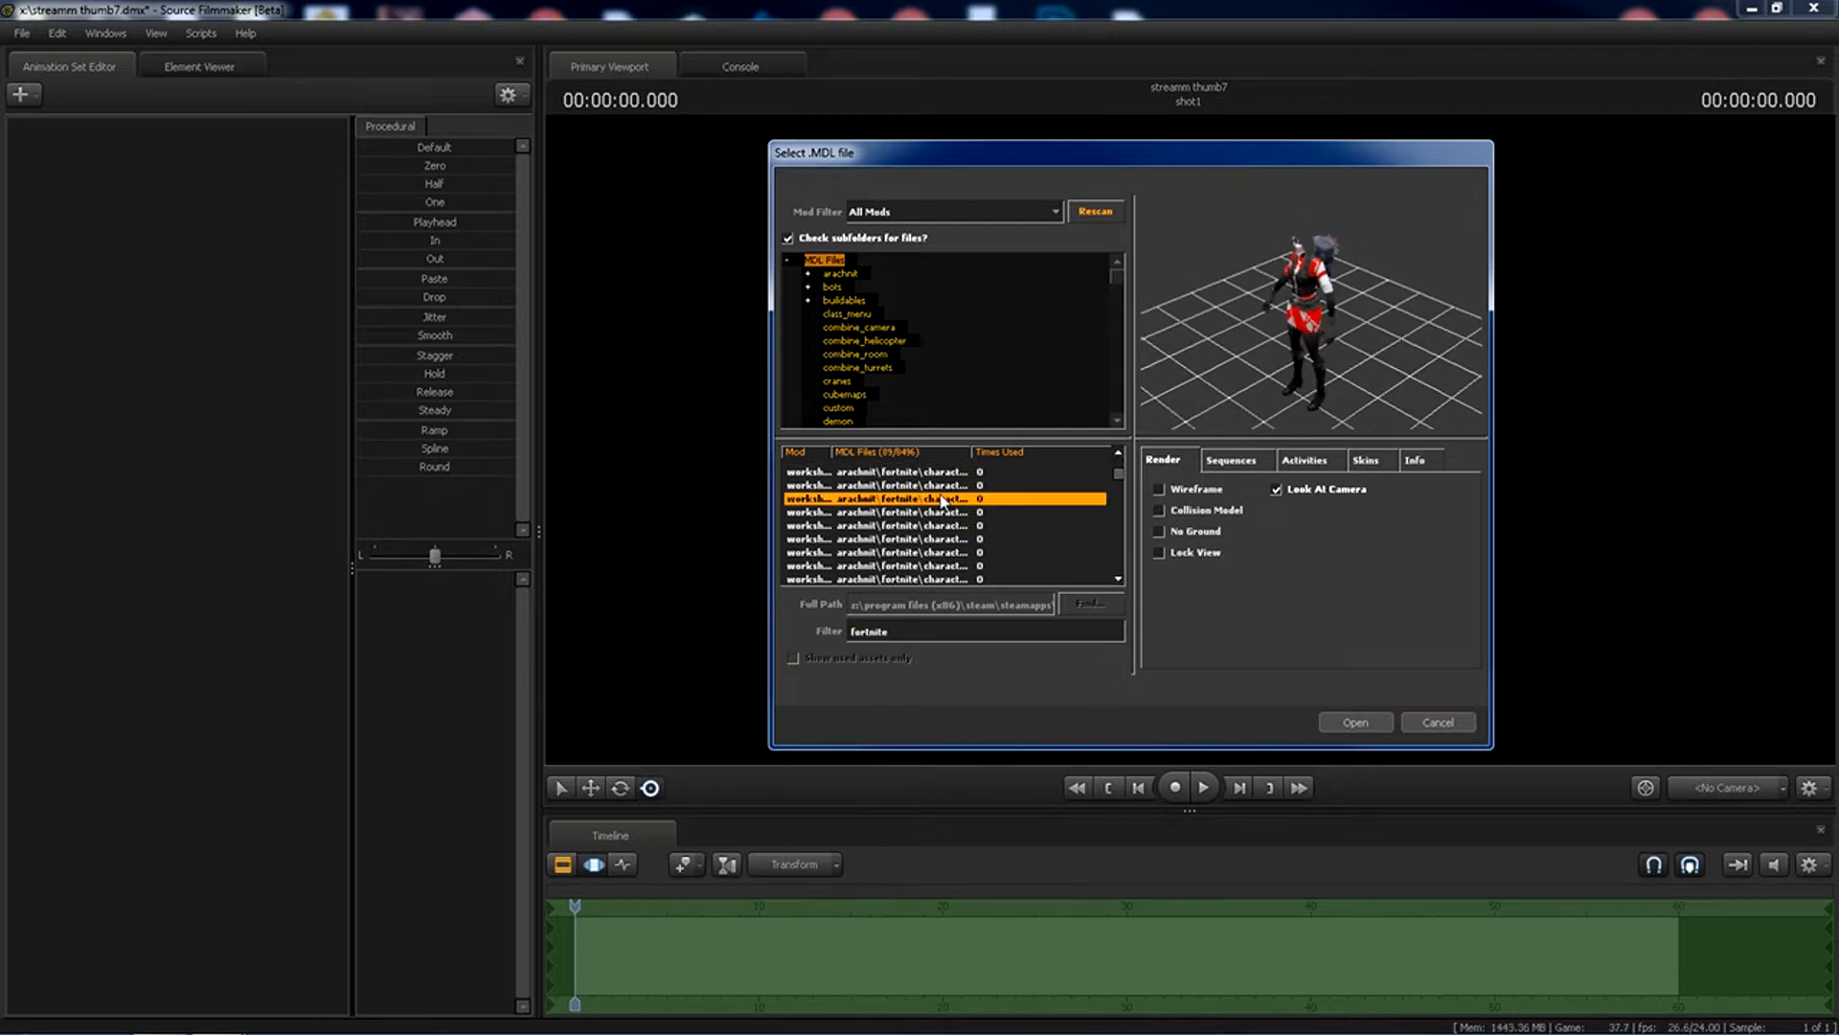
click(946, 513)
click(951, 526)
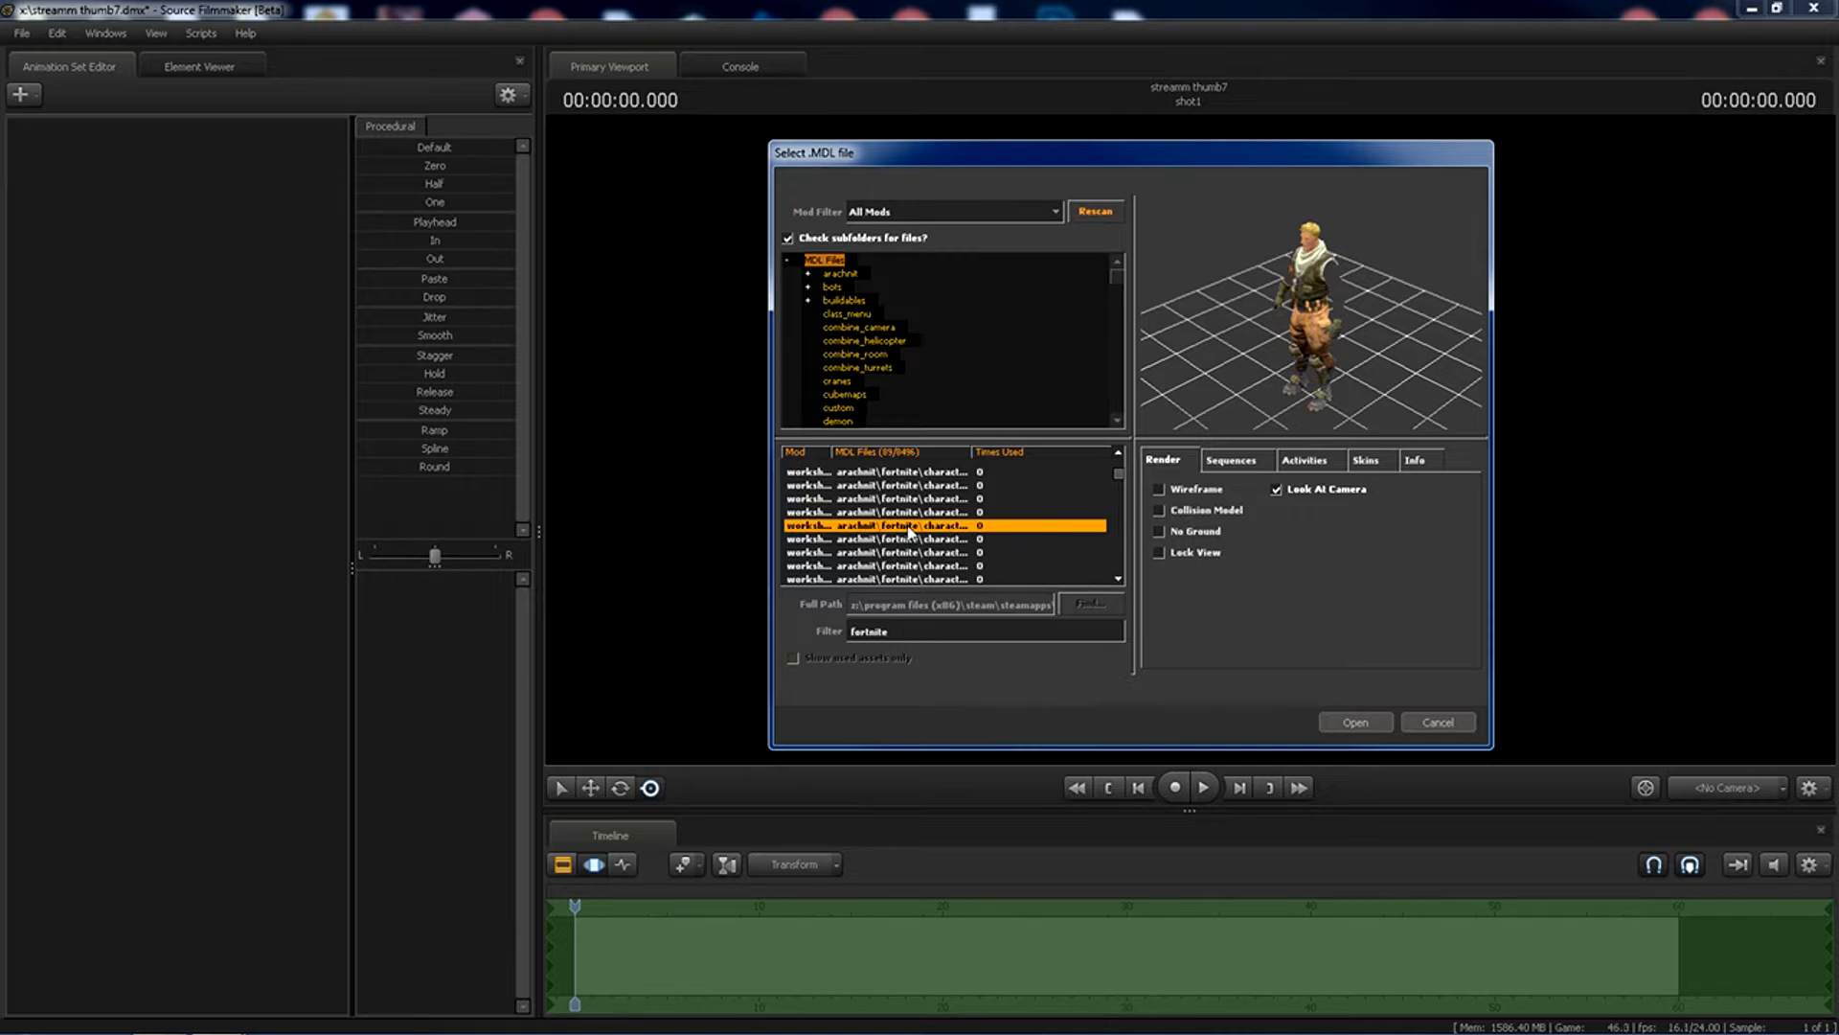
click(1366, 714)
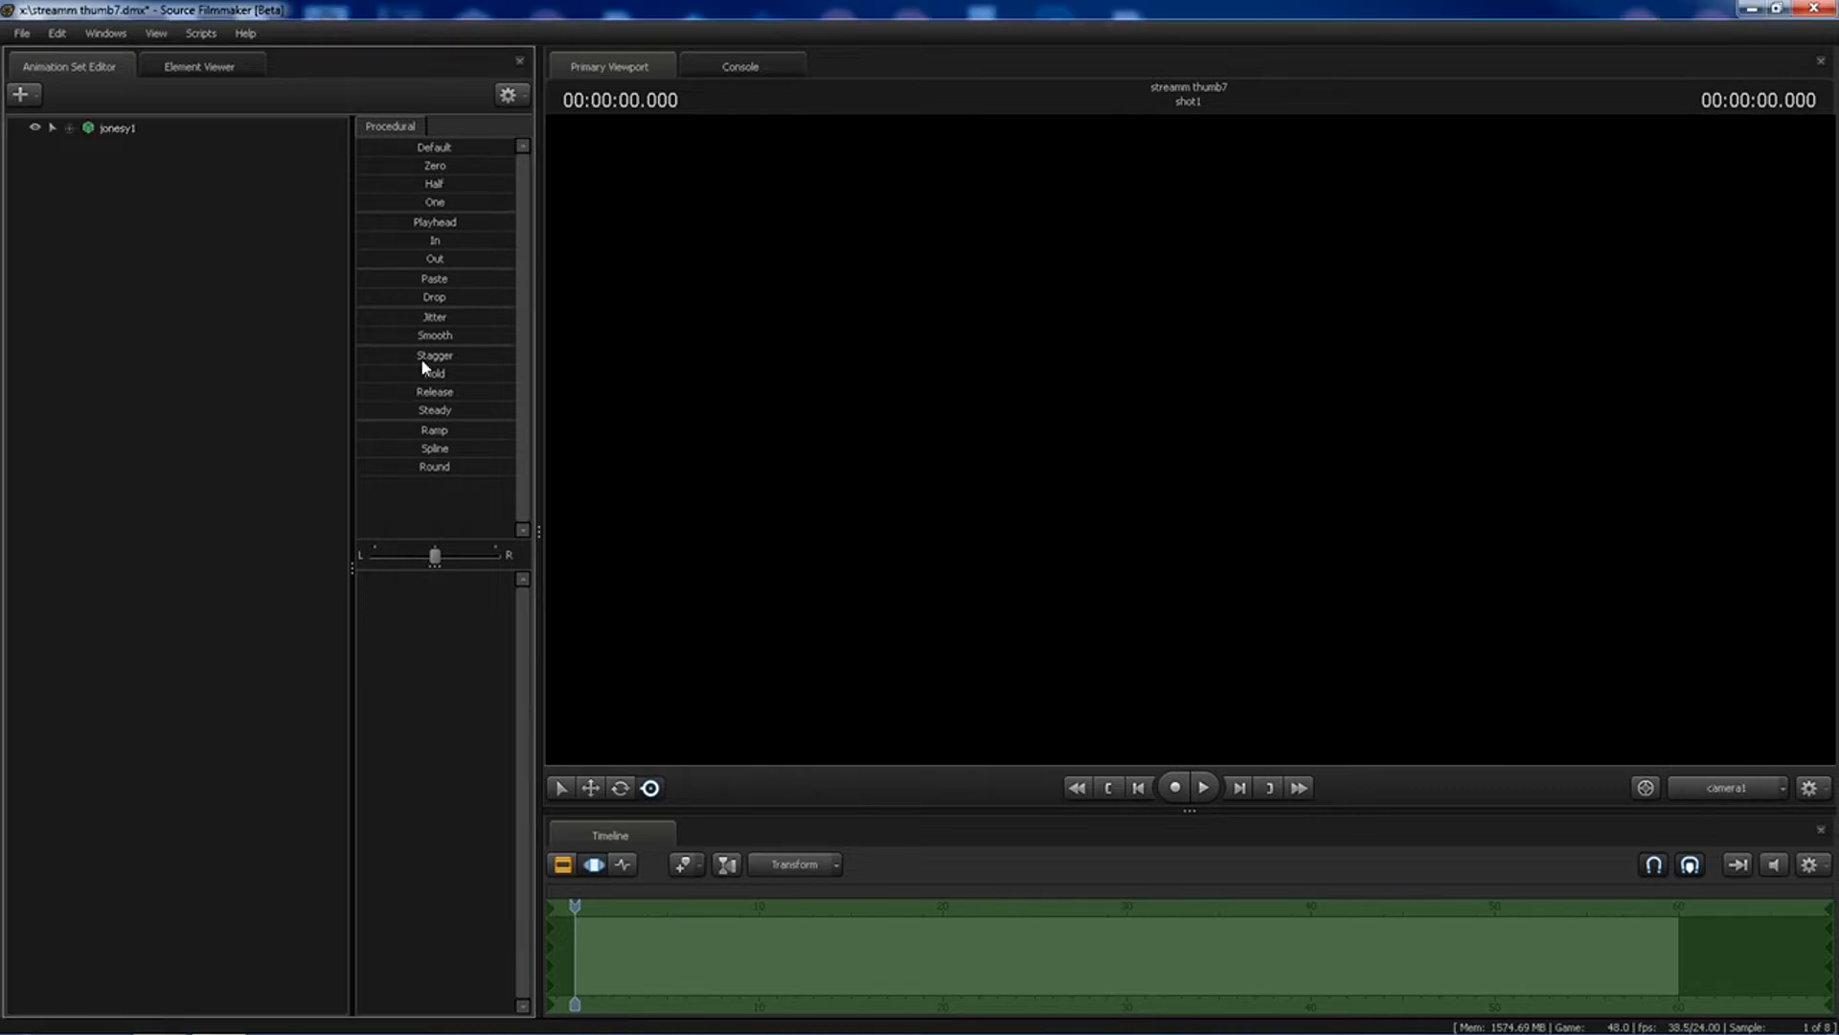
Add a second model animation set using the black-clad, bearded Reaper character from the mrshlapa\fortnite models.
right_click(151, 210)
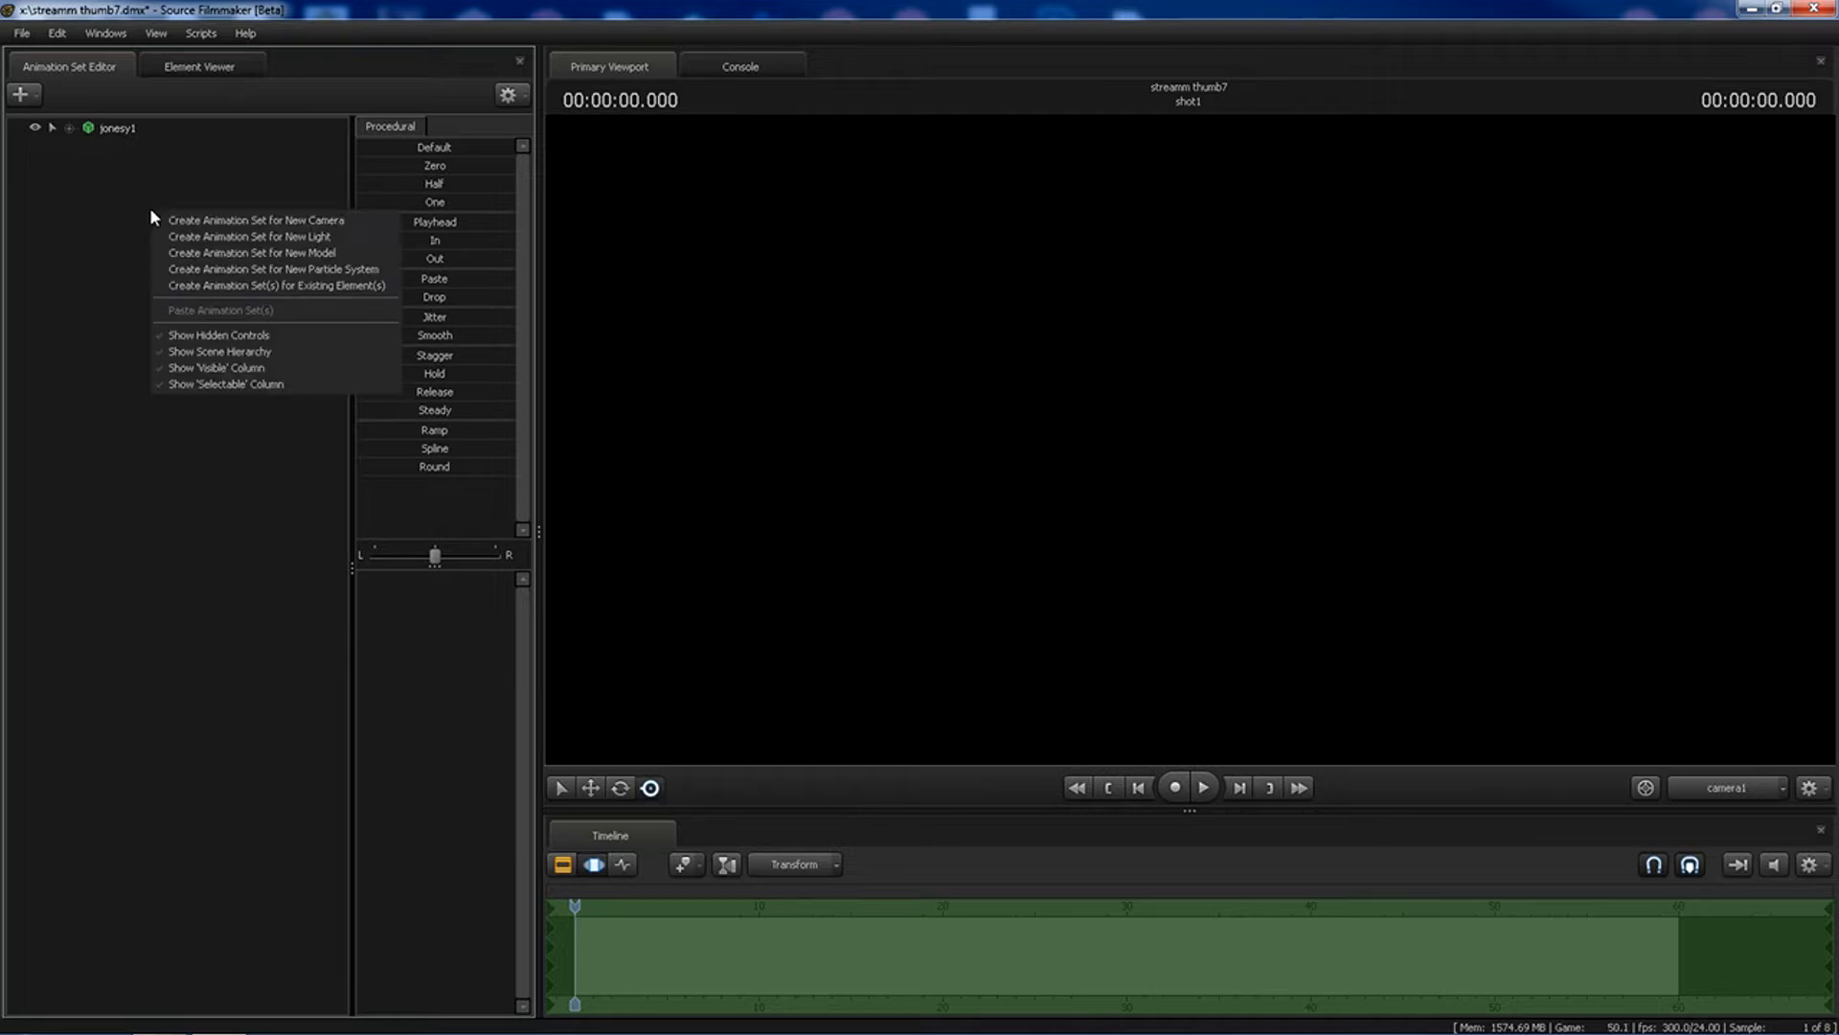
click(206, 254)
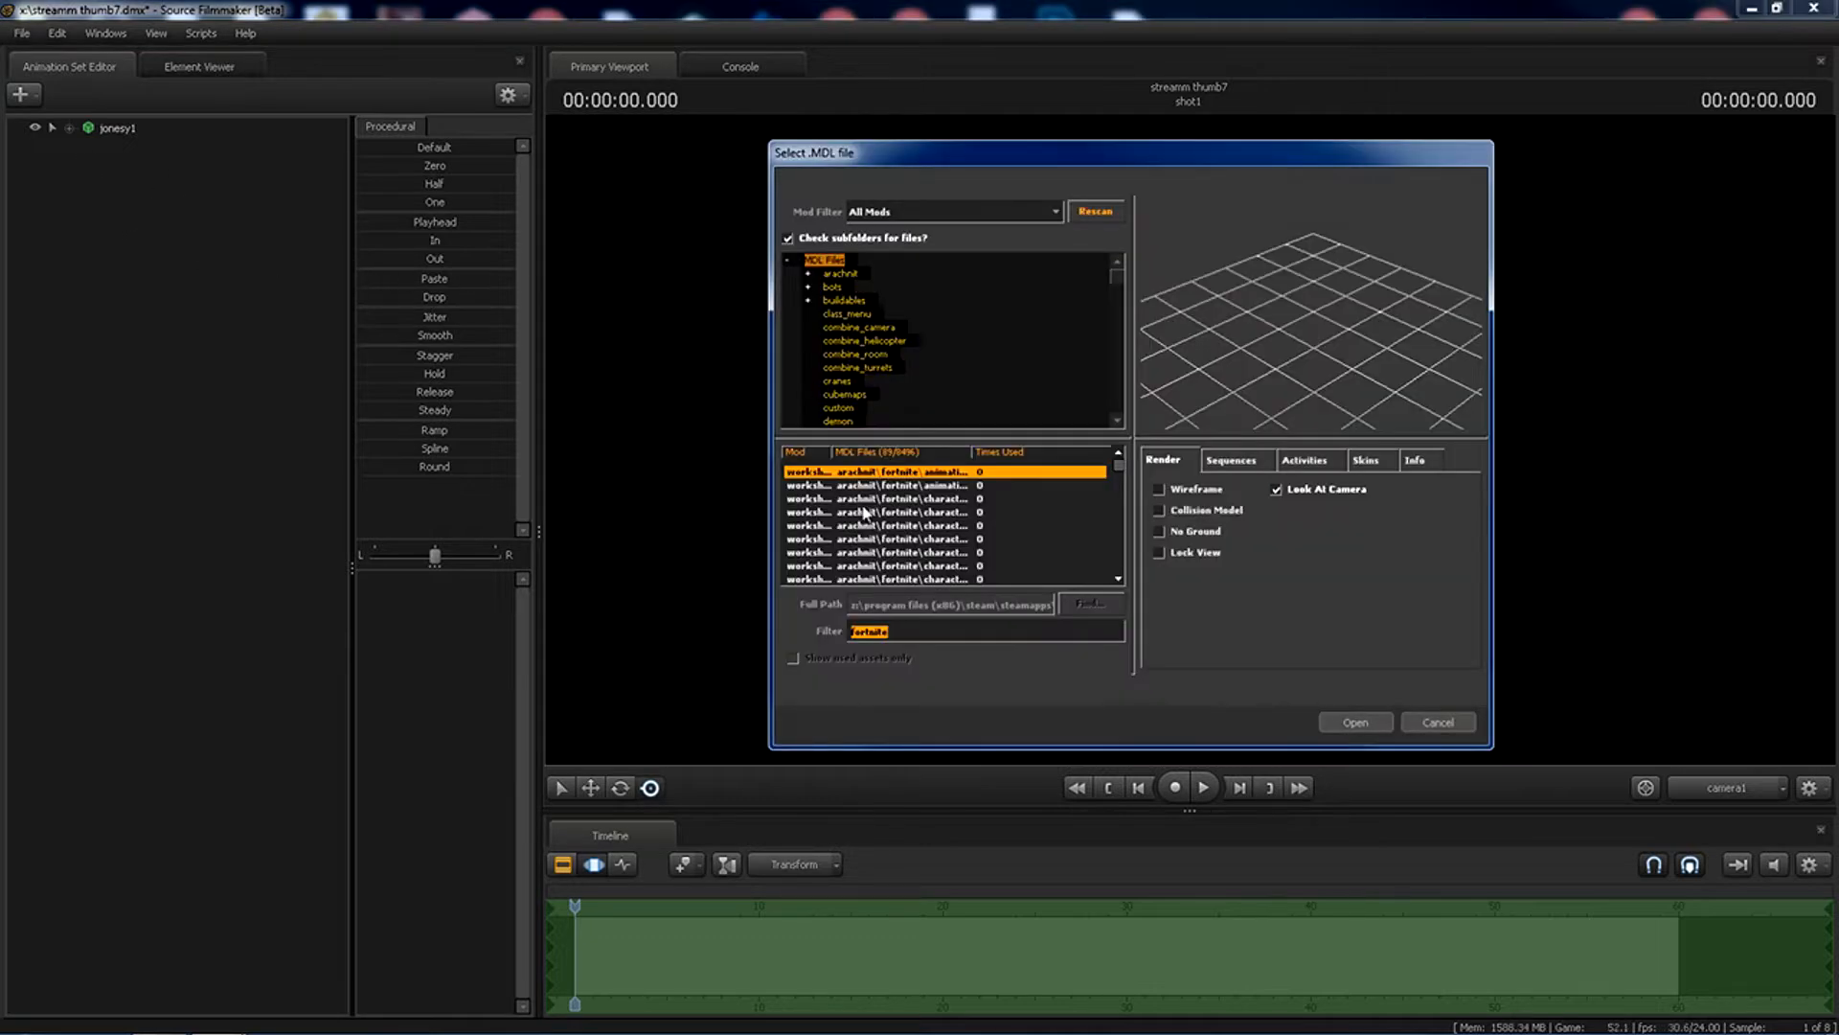
drag(1118, 469, 1118, 564)
click(940, 567)
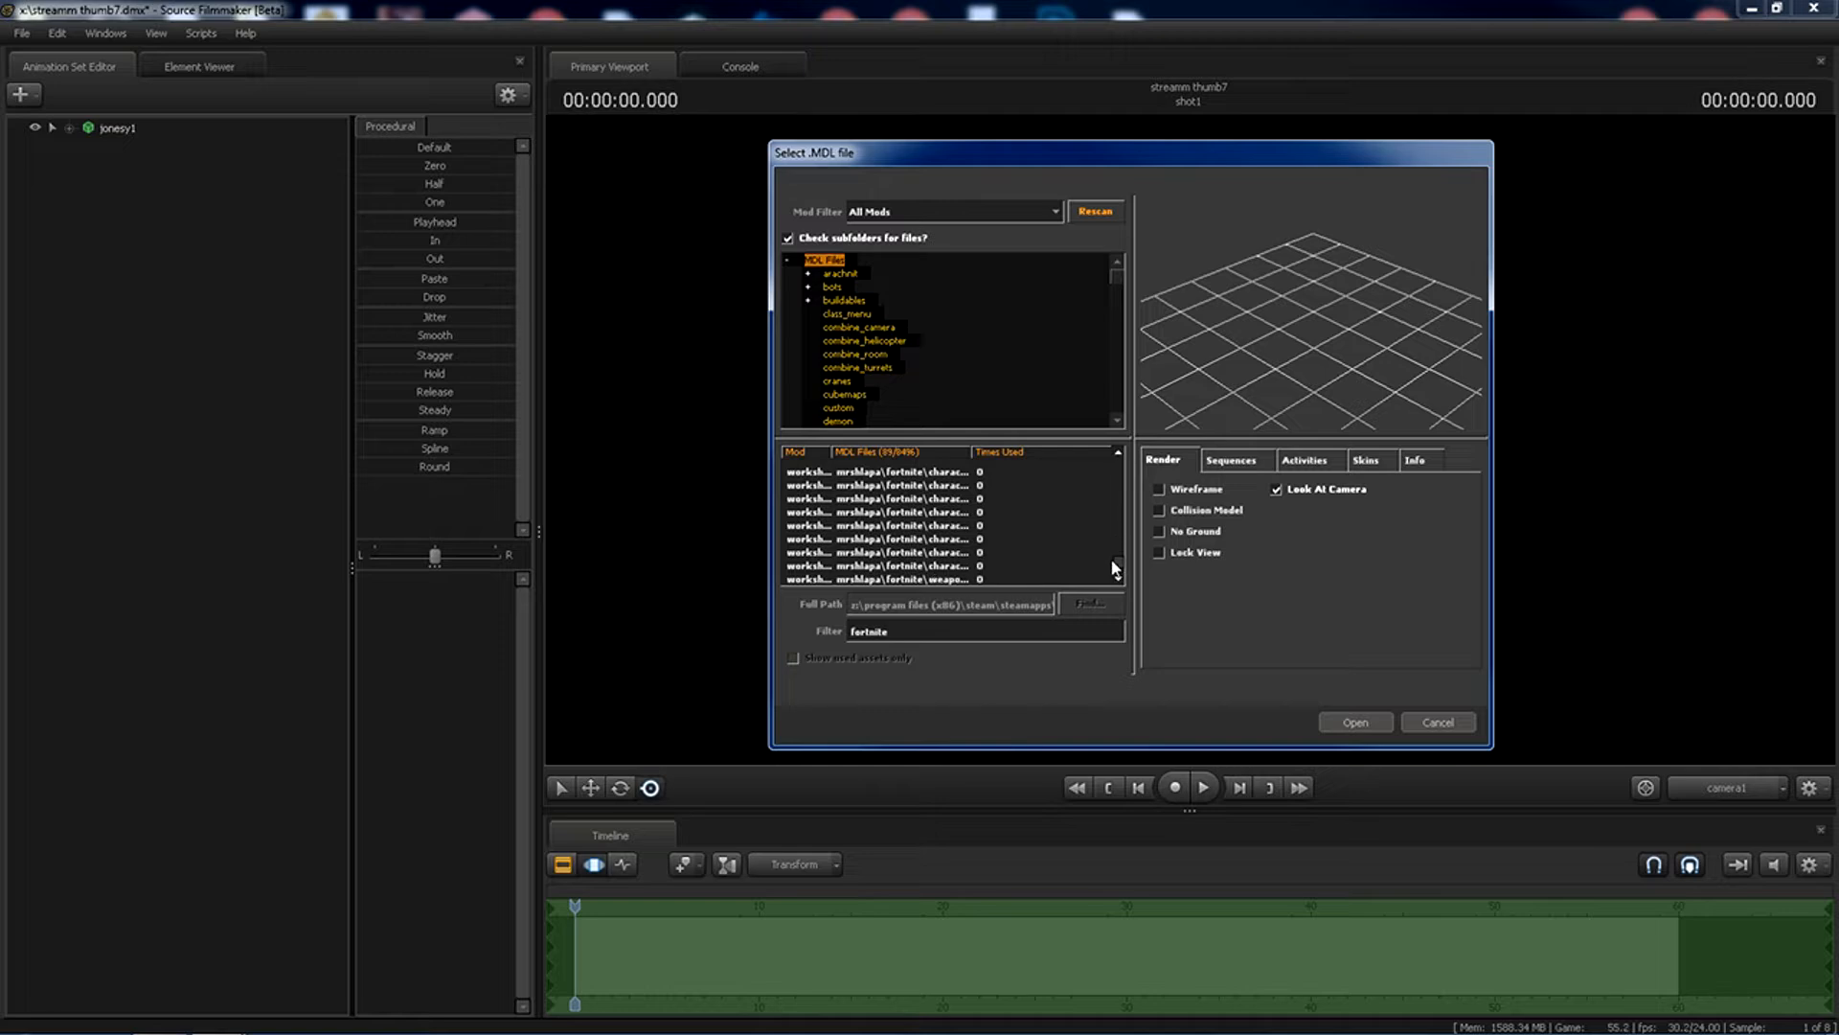
click(942, 552)
click(941, 538)
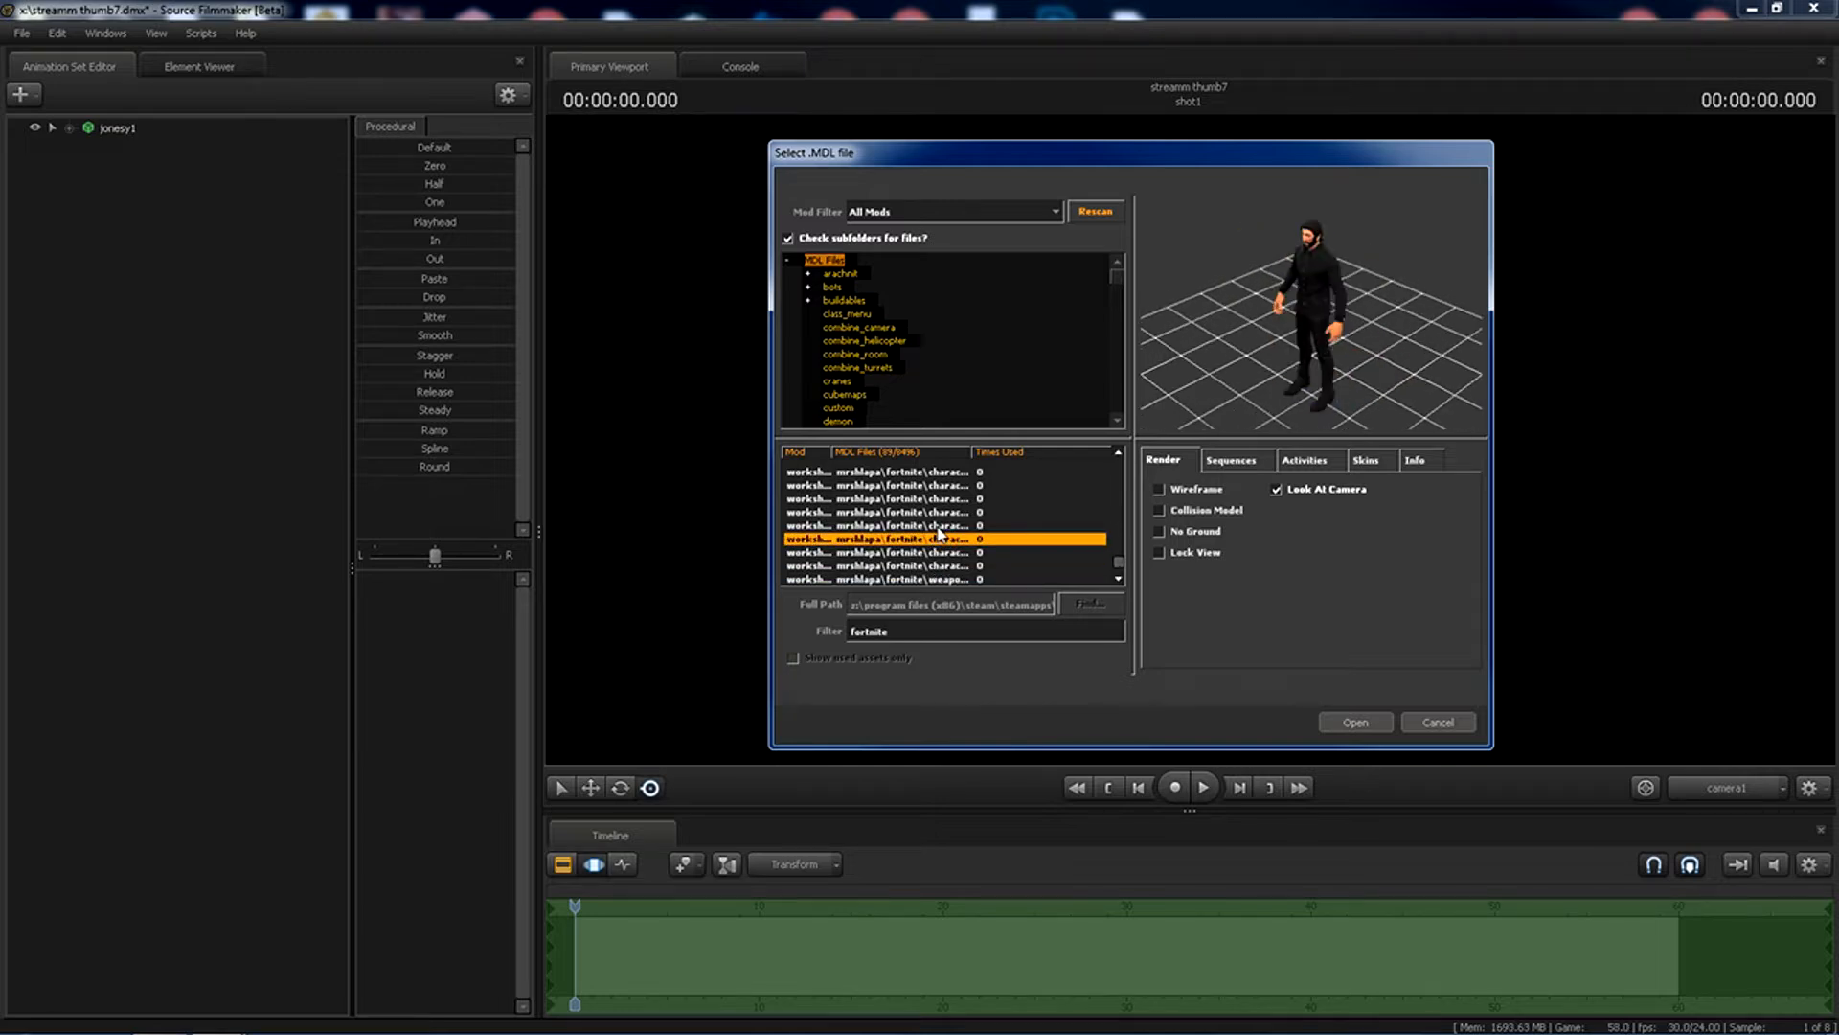
click(1355, 722)
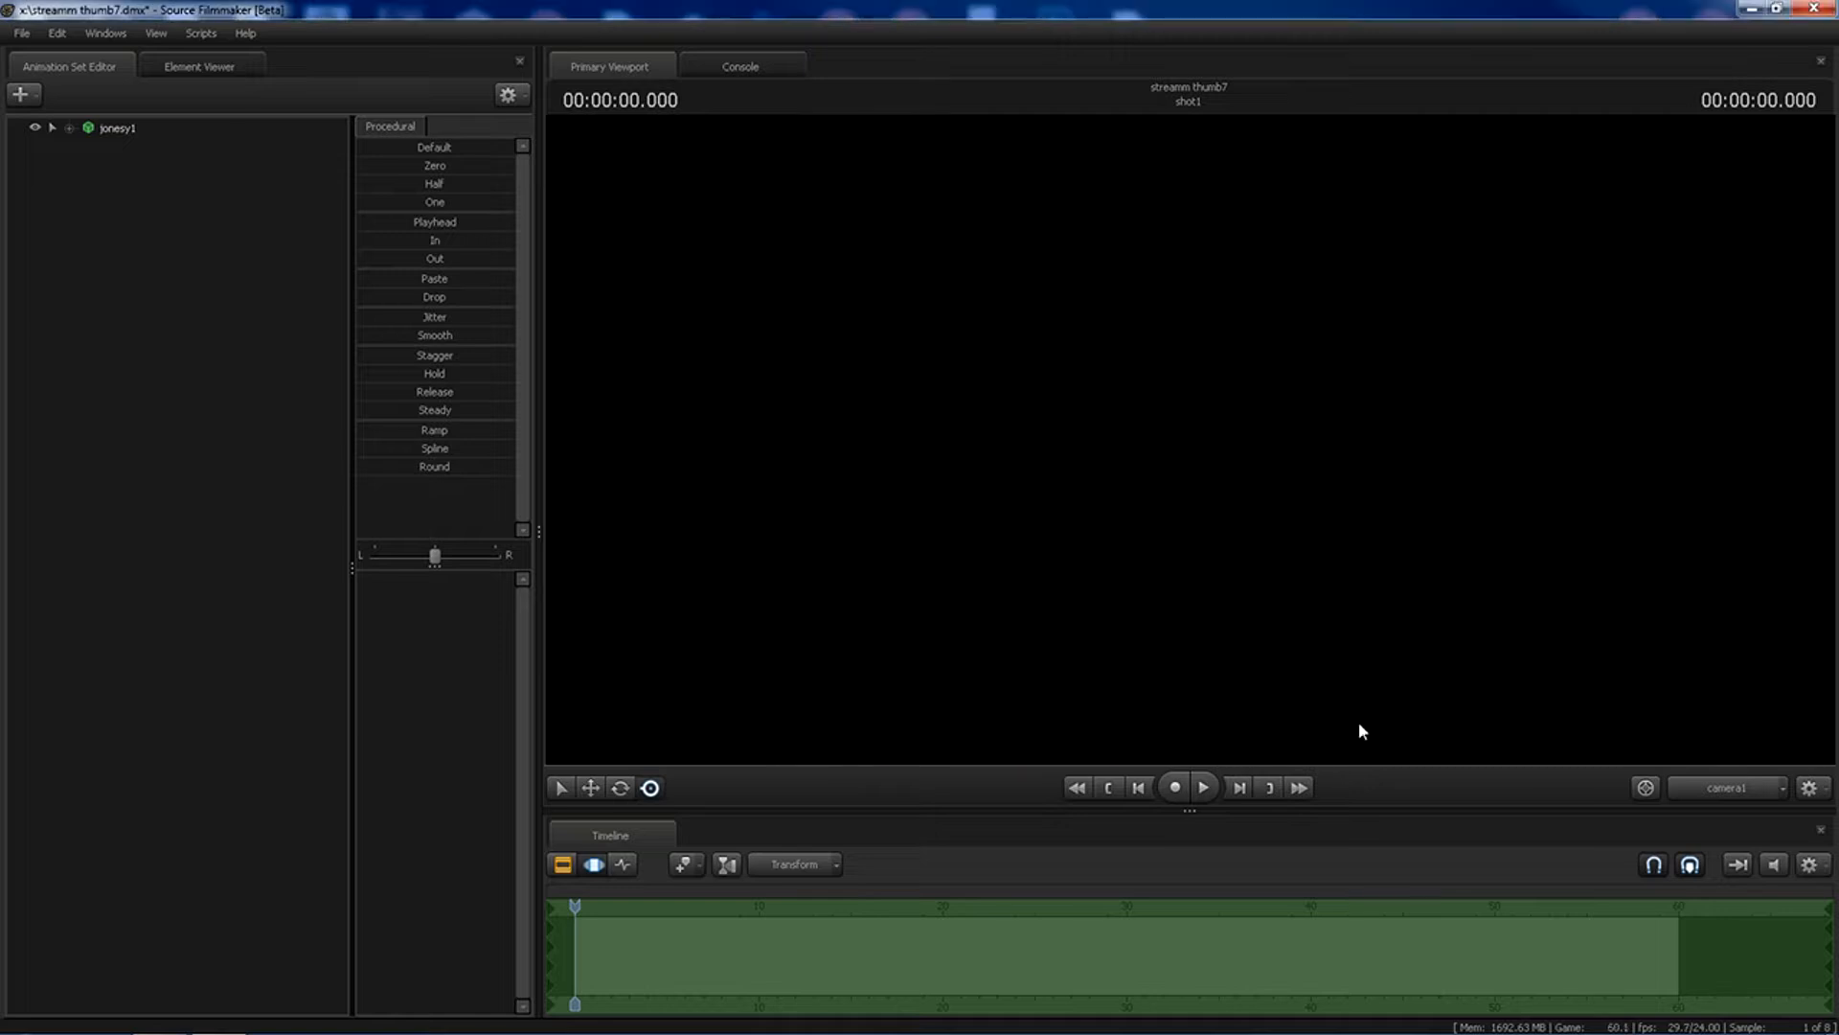
Create an animation set for a new light in front of the two character models.
right_click(115, 195)
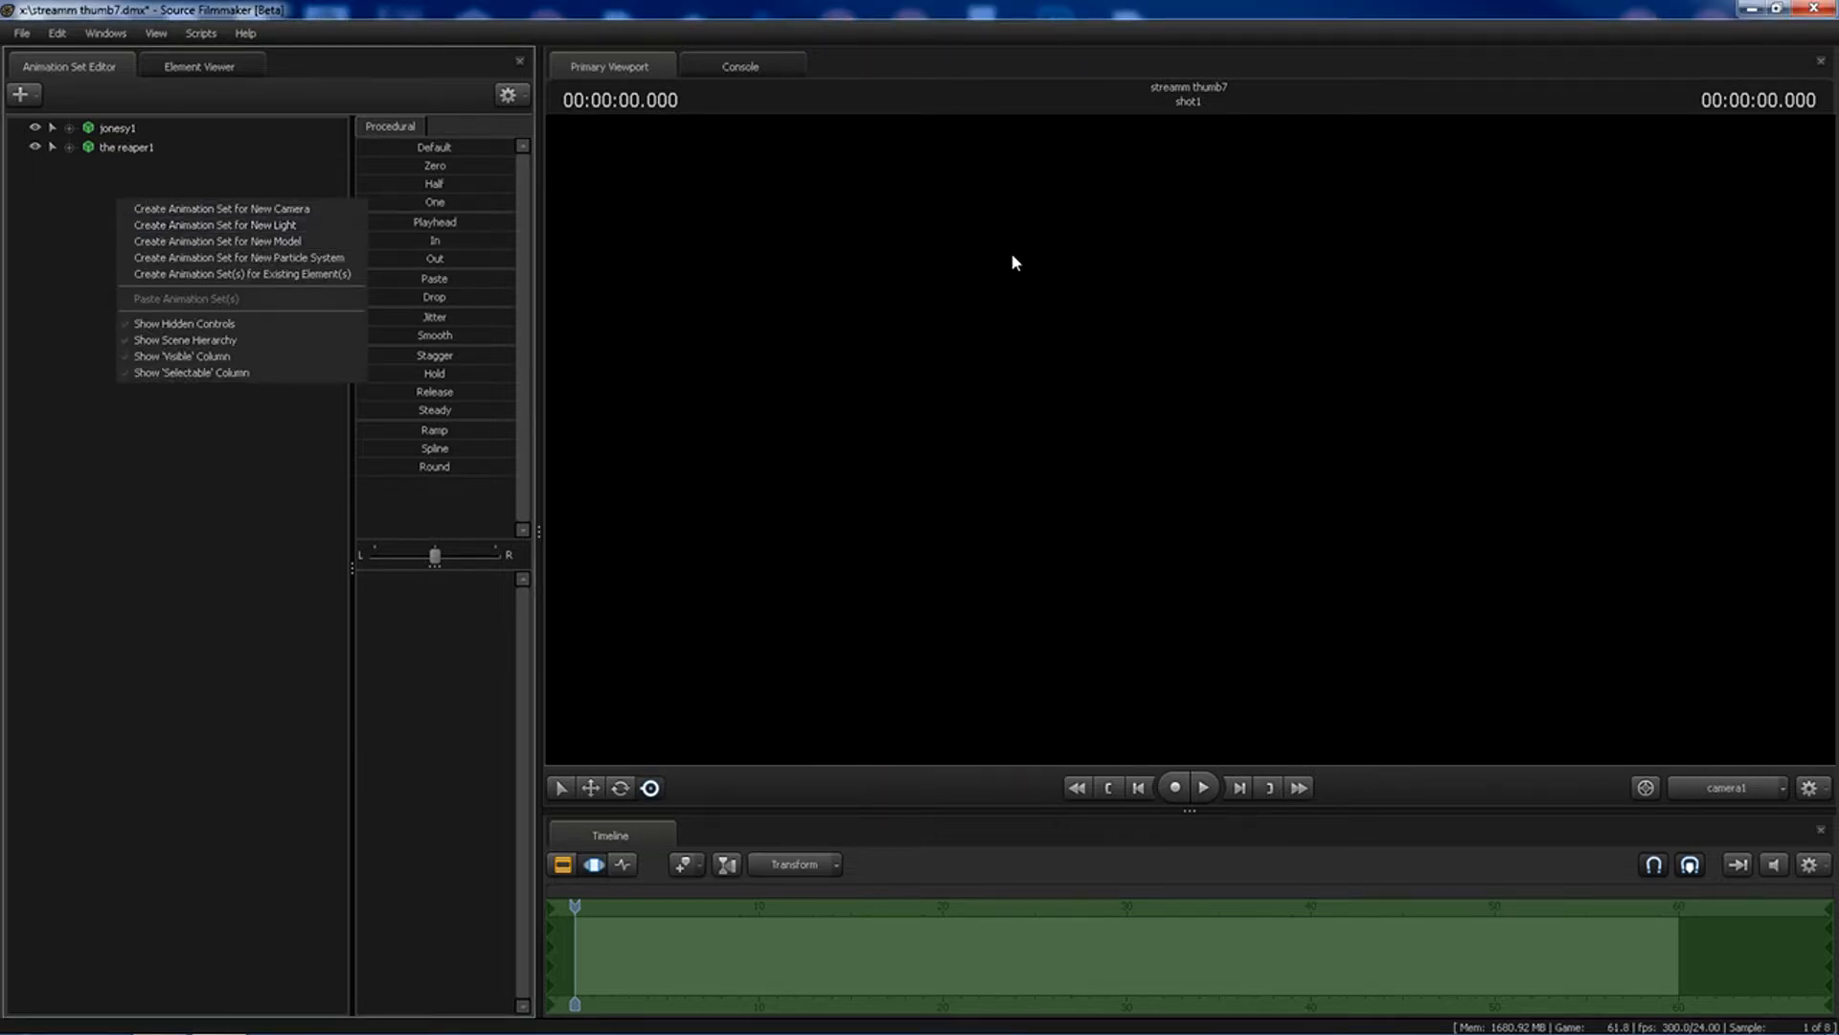
click(224, 228)
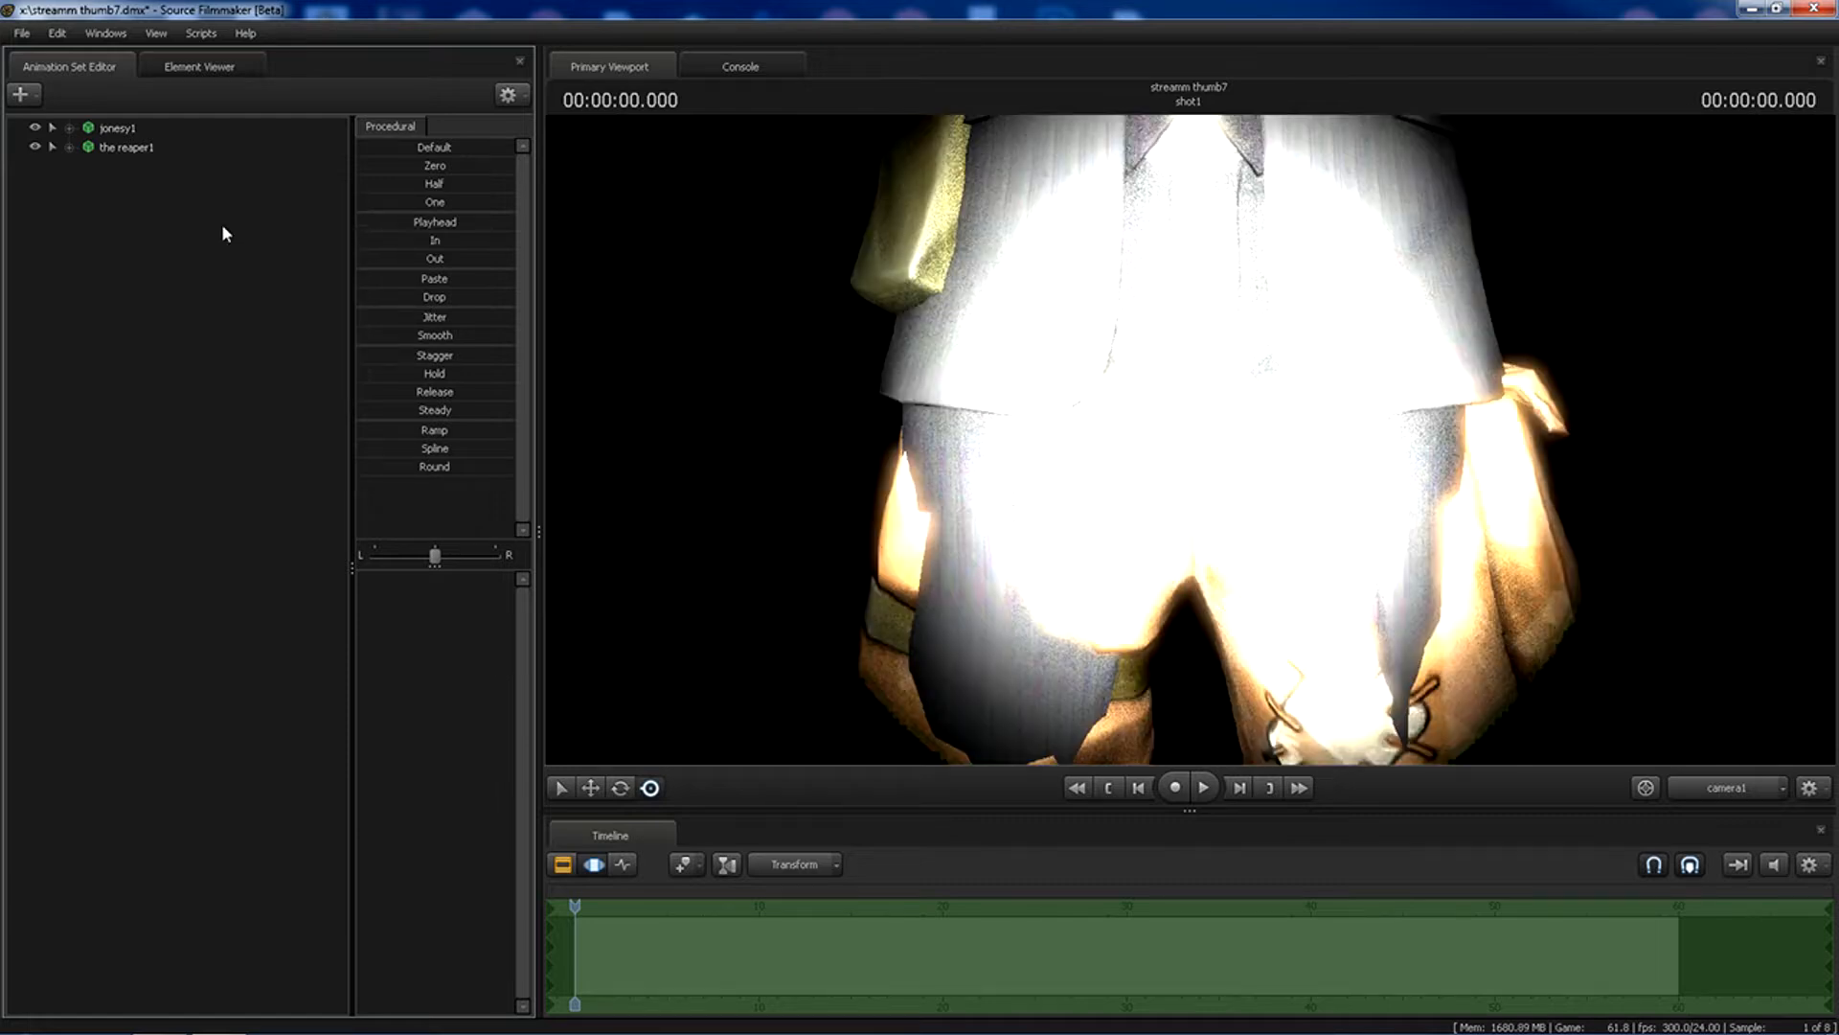
click(1084, 395)
key(s)
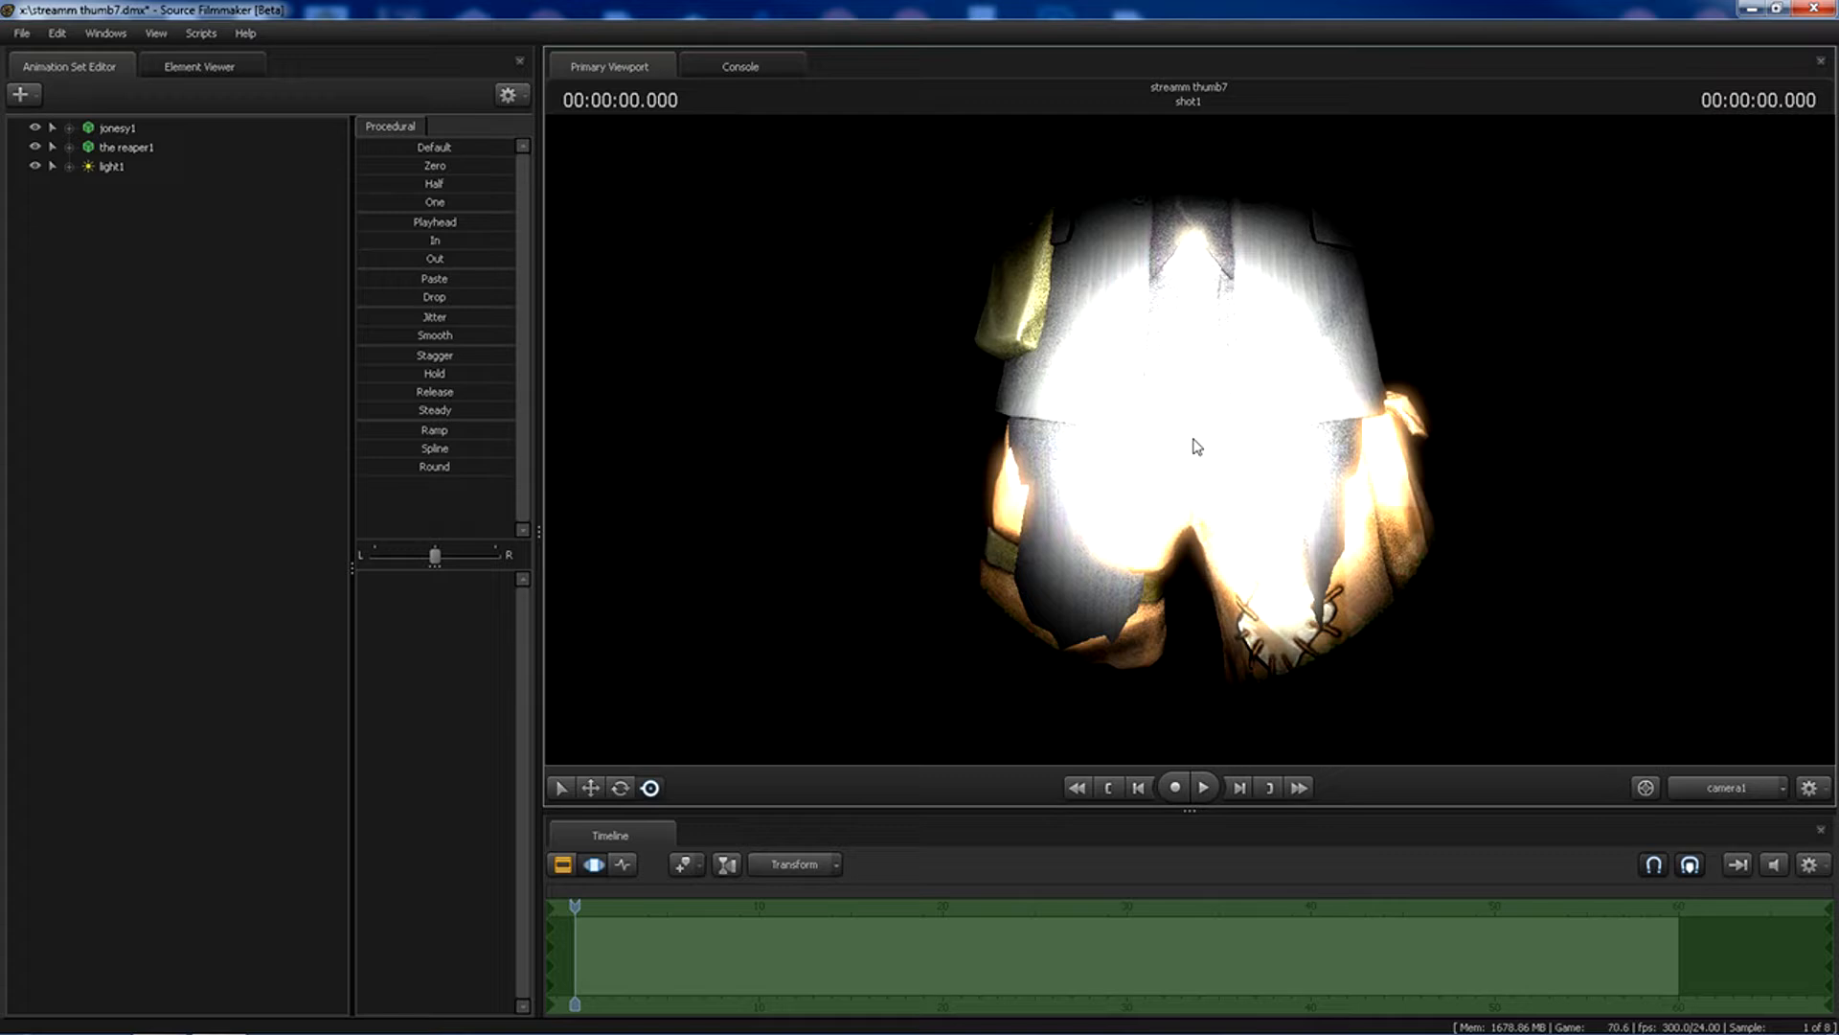
Pull the scene camera back from the characters and copy its view to the work camera.
key(s)
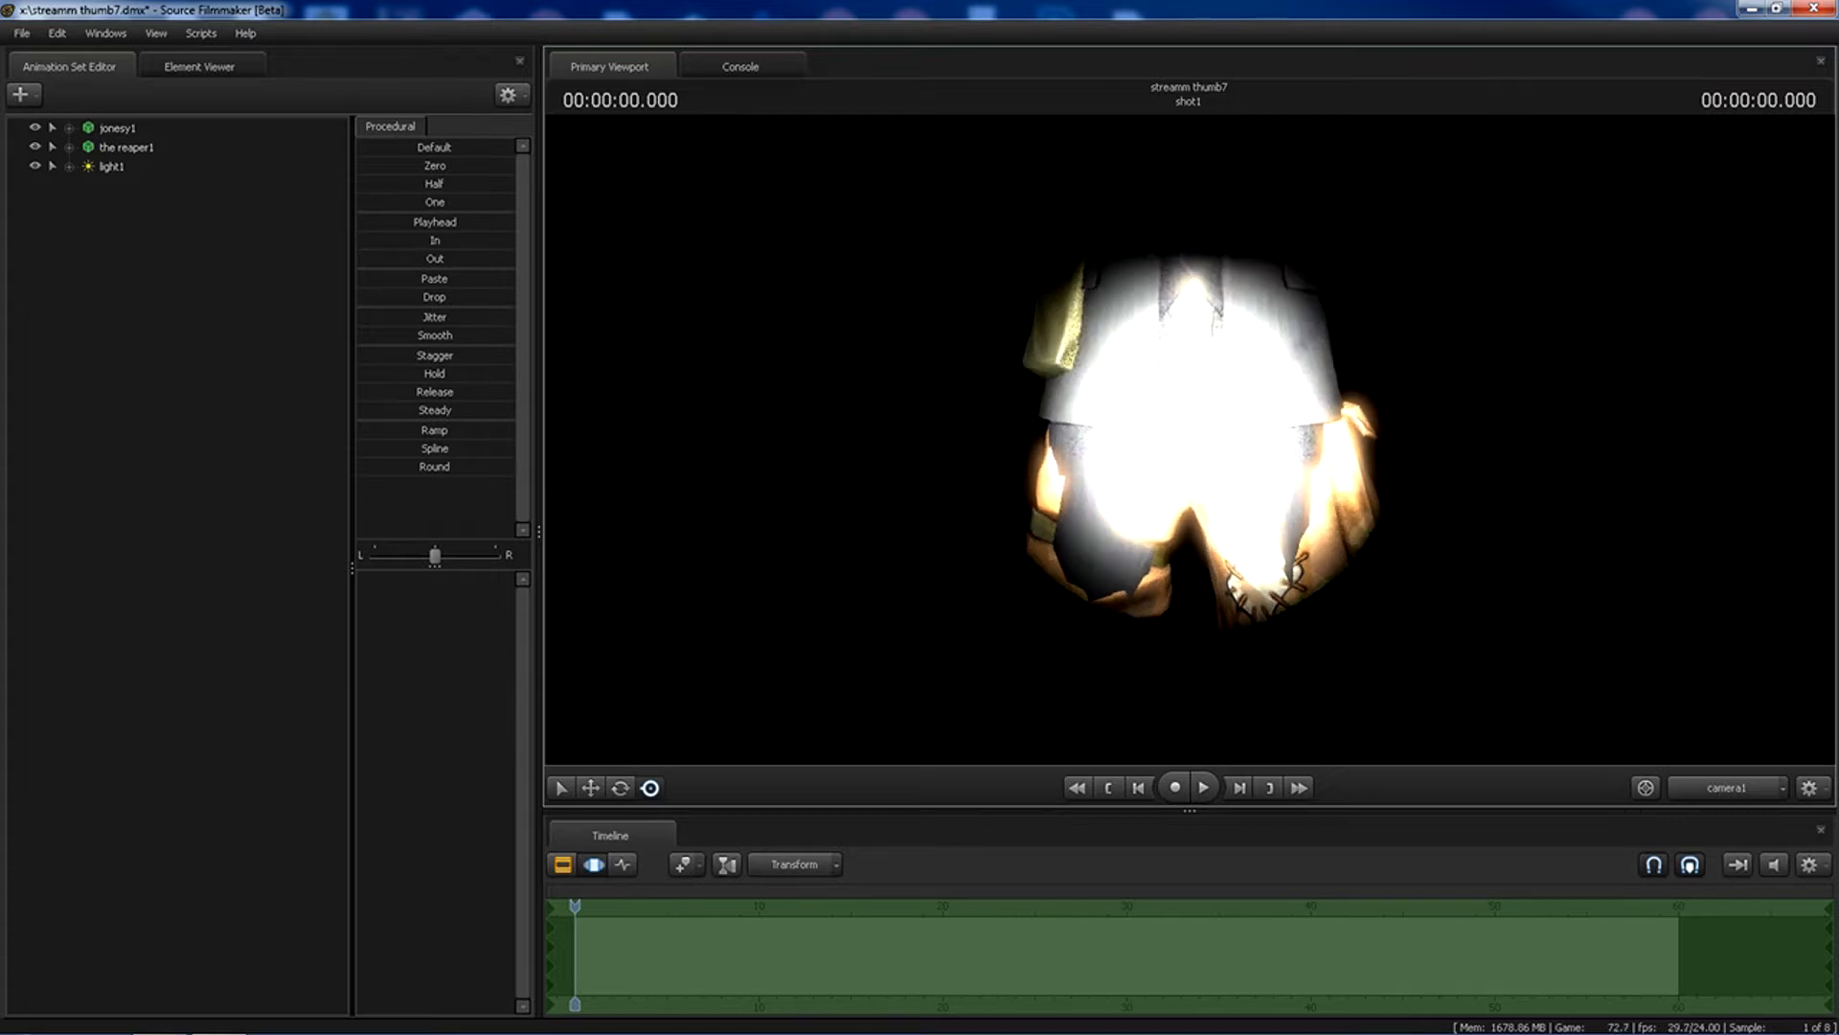
key(s)
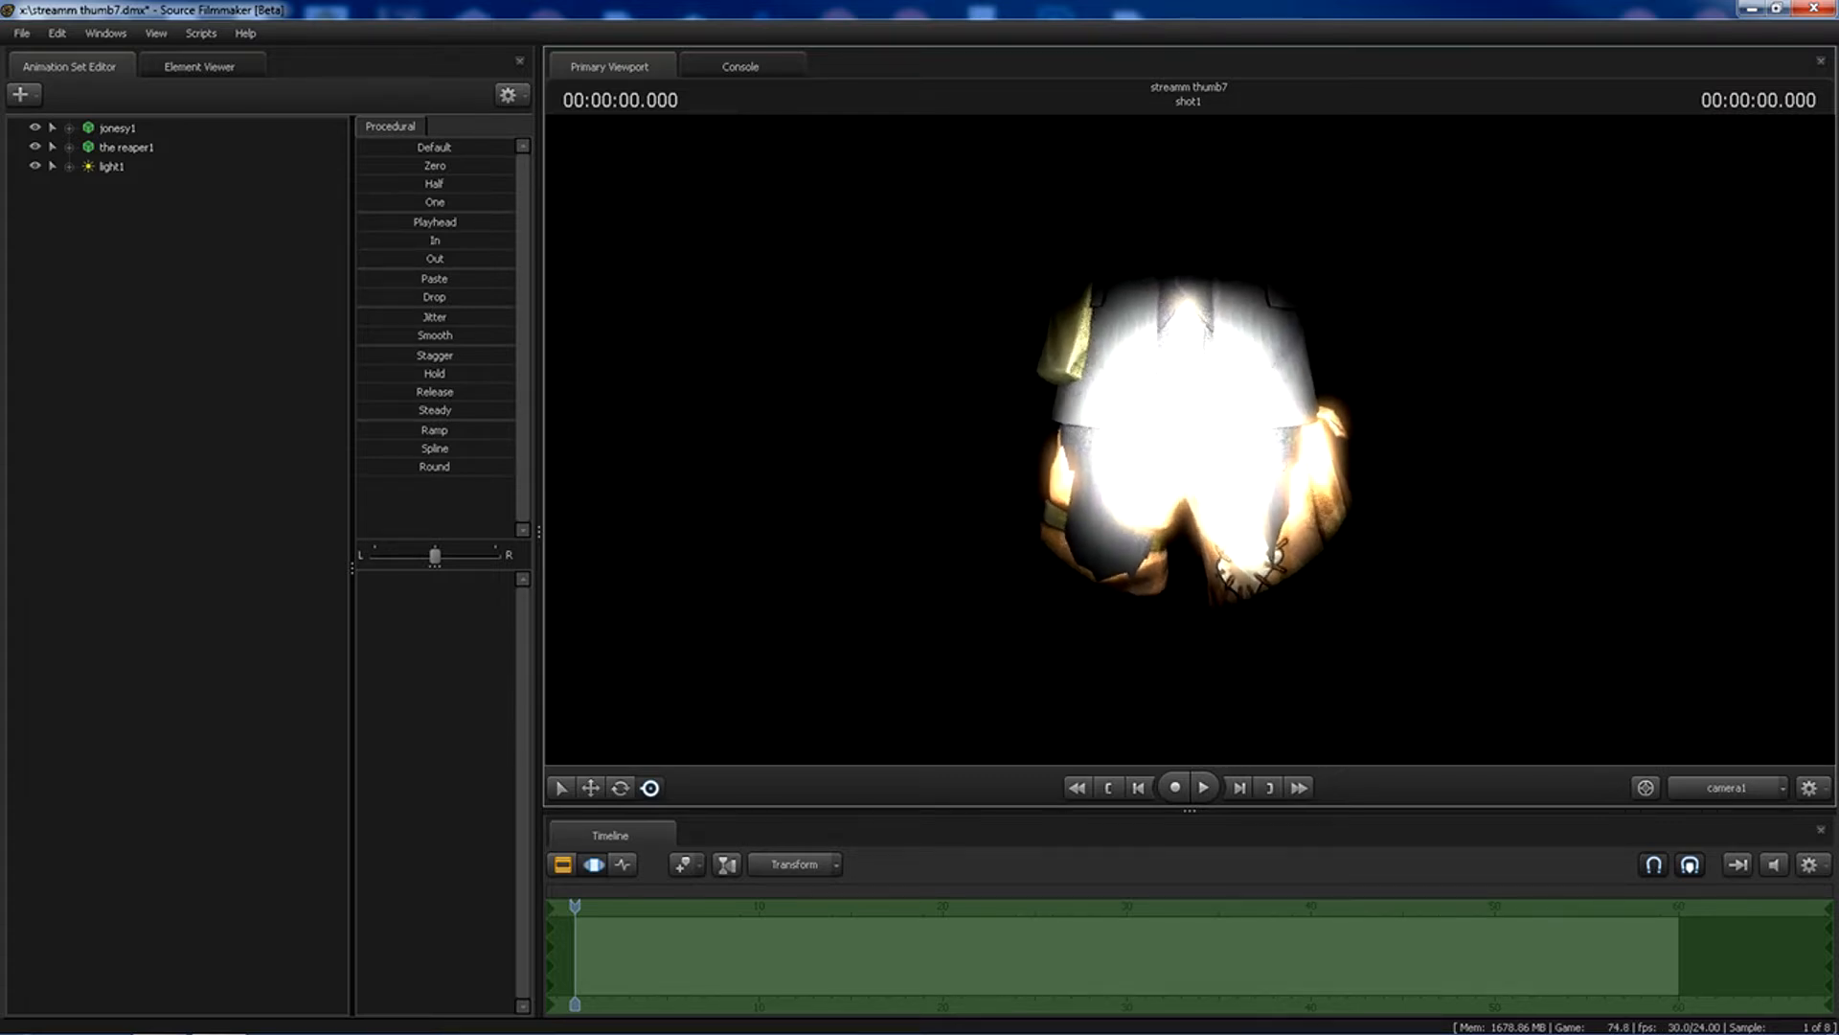
key(a)
key(d)
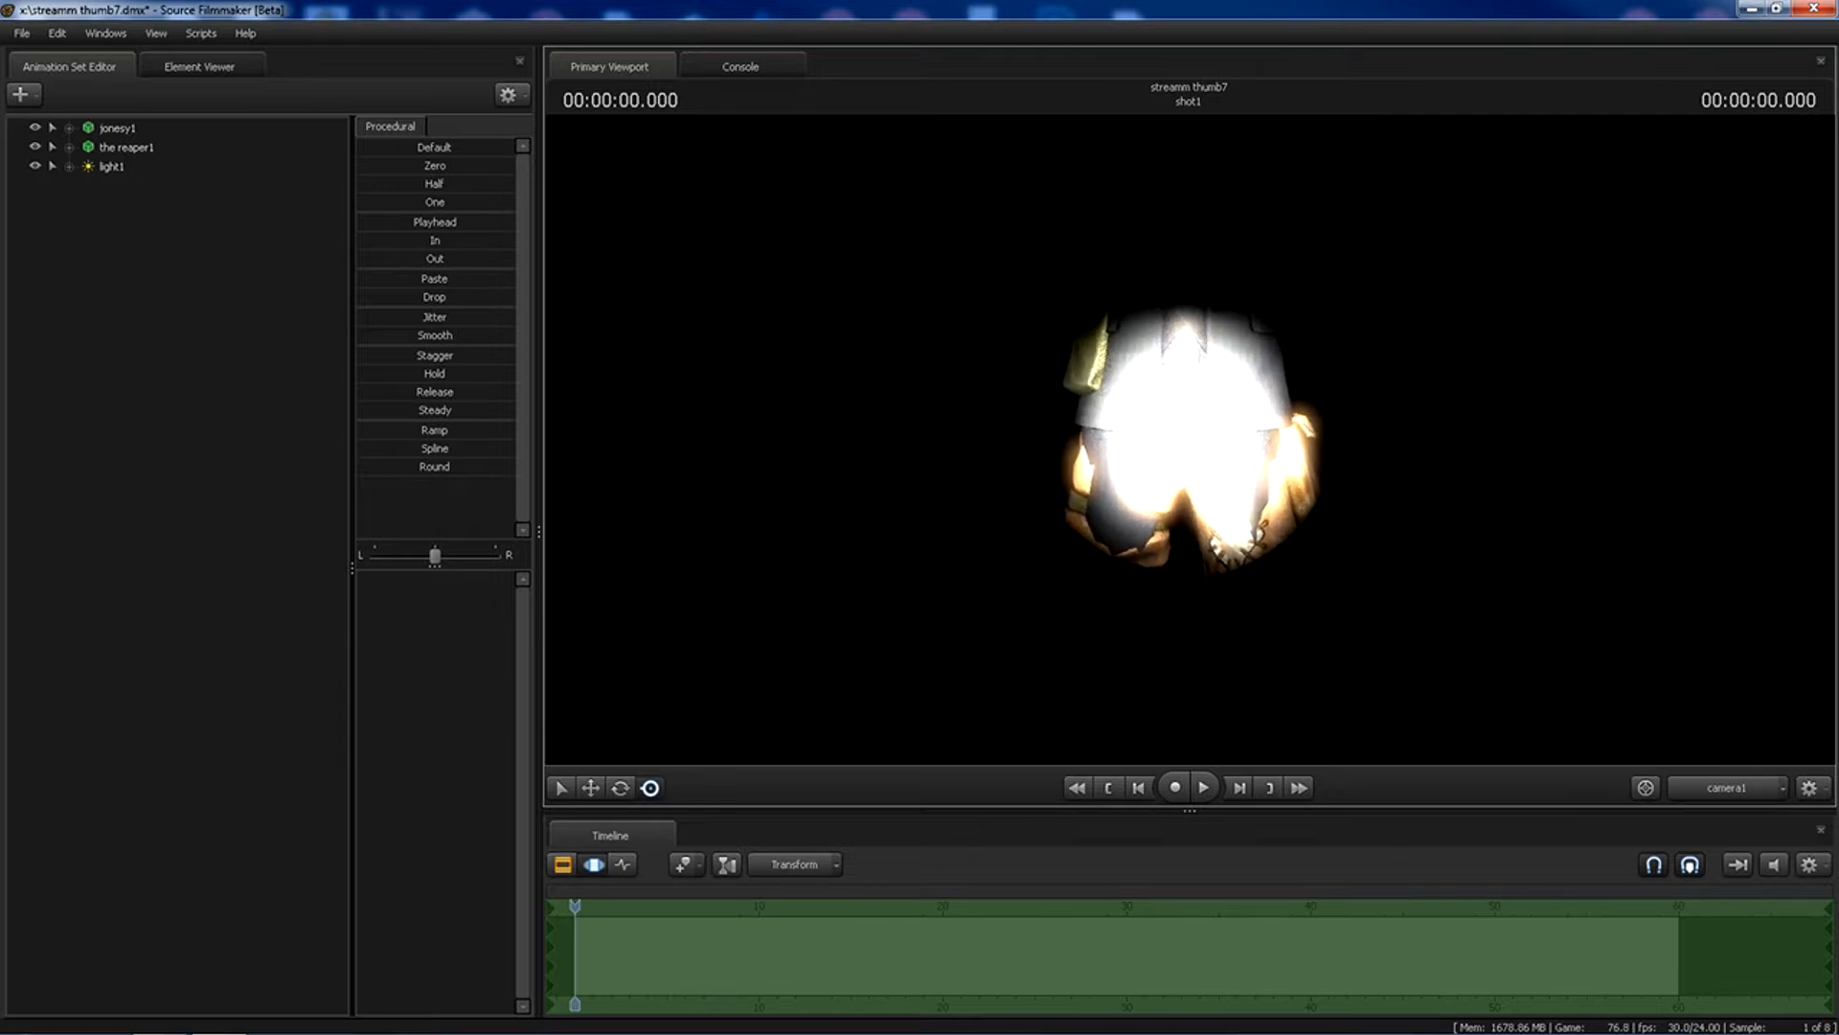
ctrl+click(1721, 796)
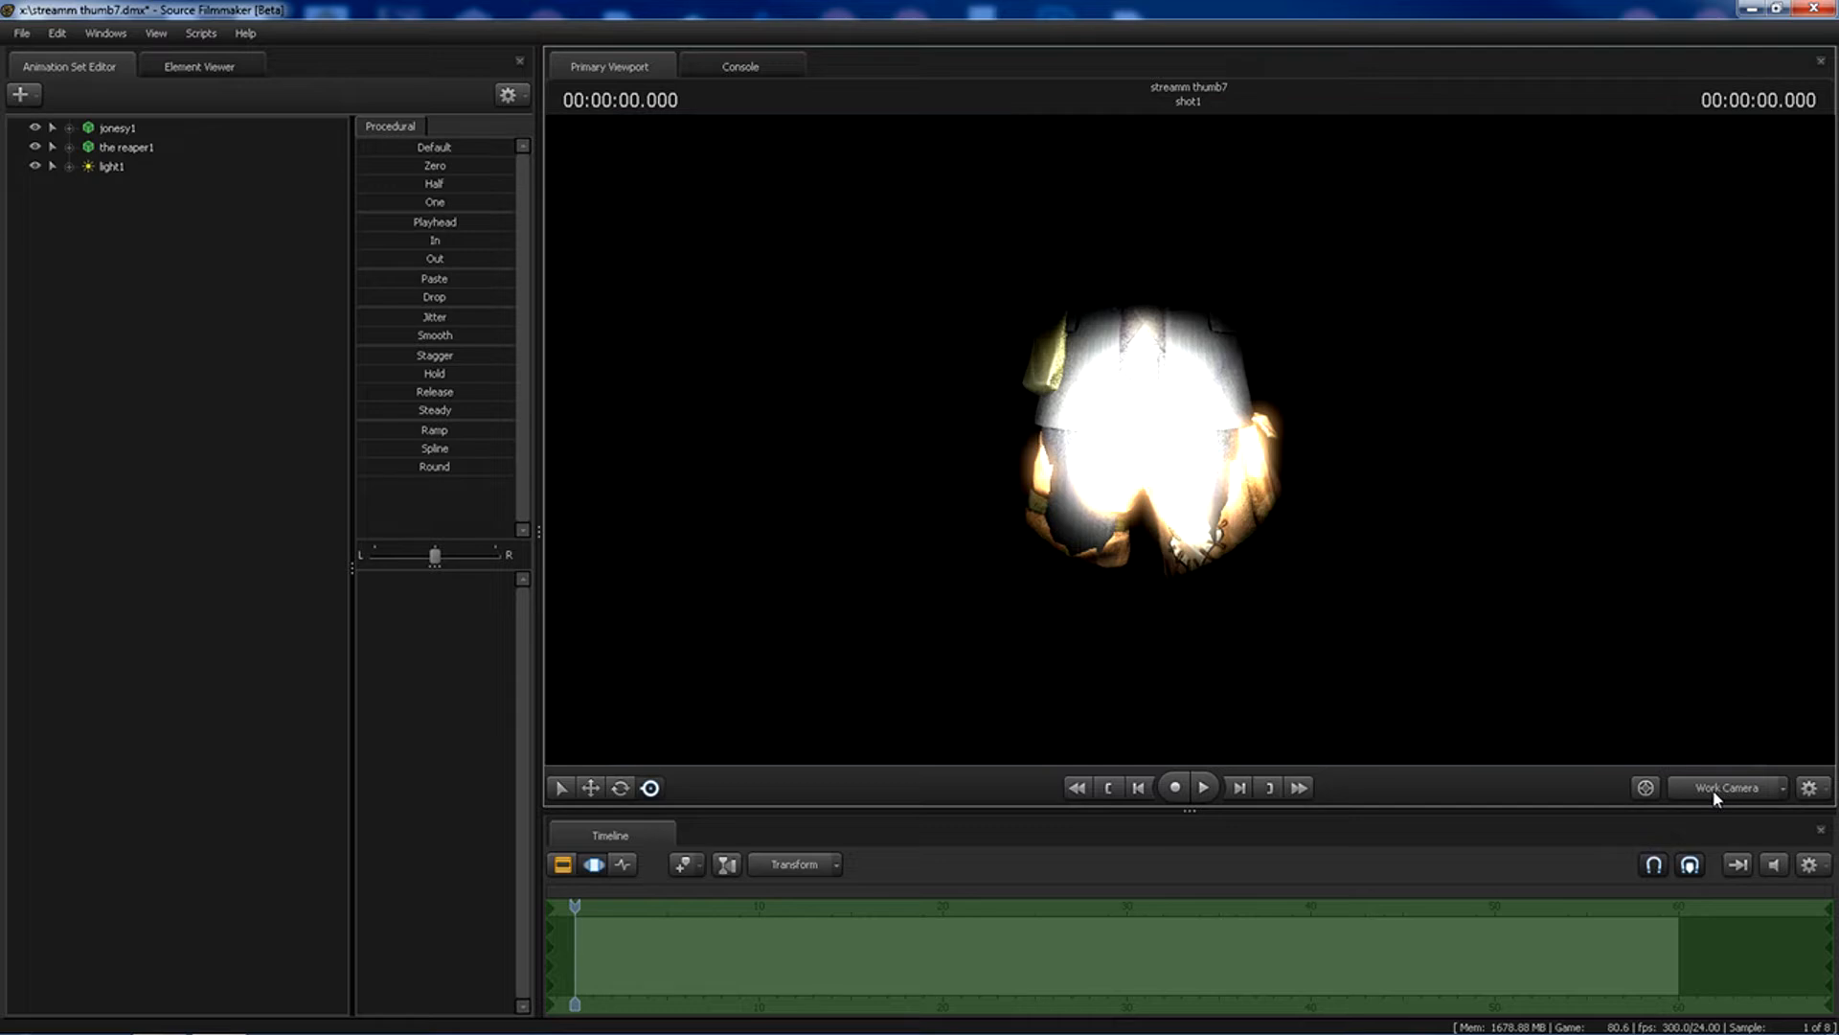
Widen light1's horizontalFOV to its maximum and lower its intensity to a low level.
click(114, 165)
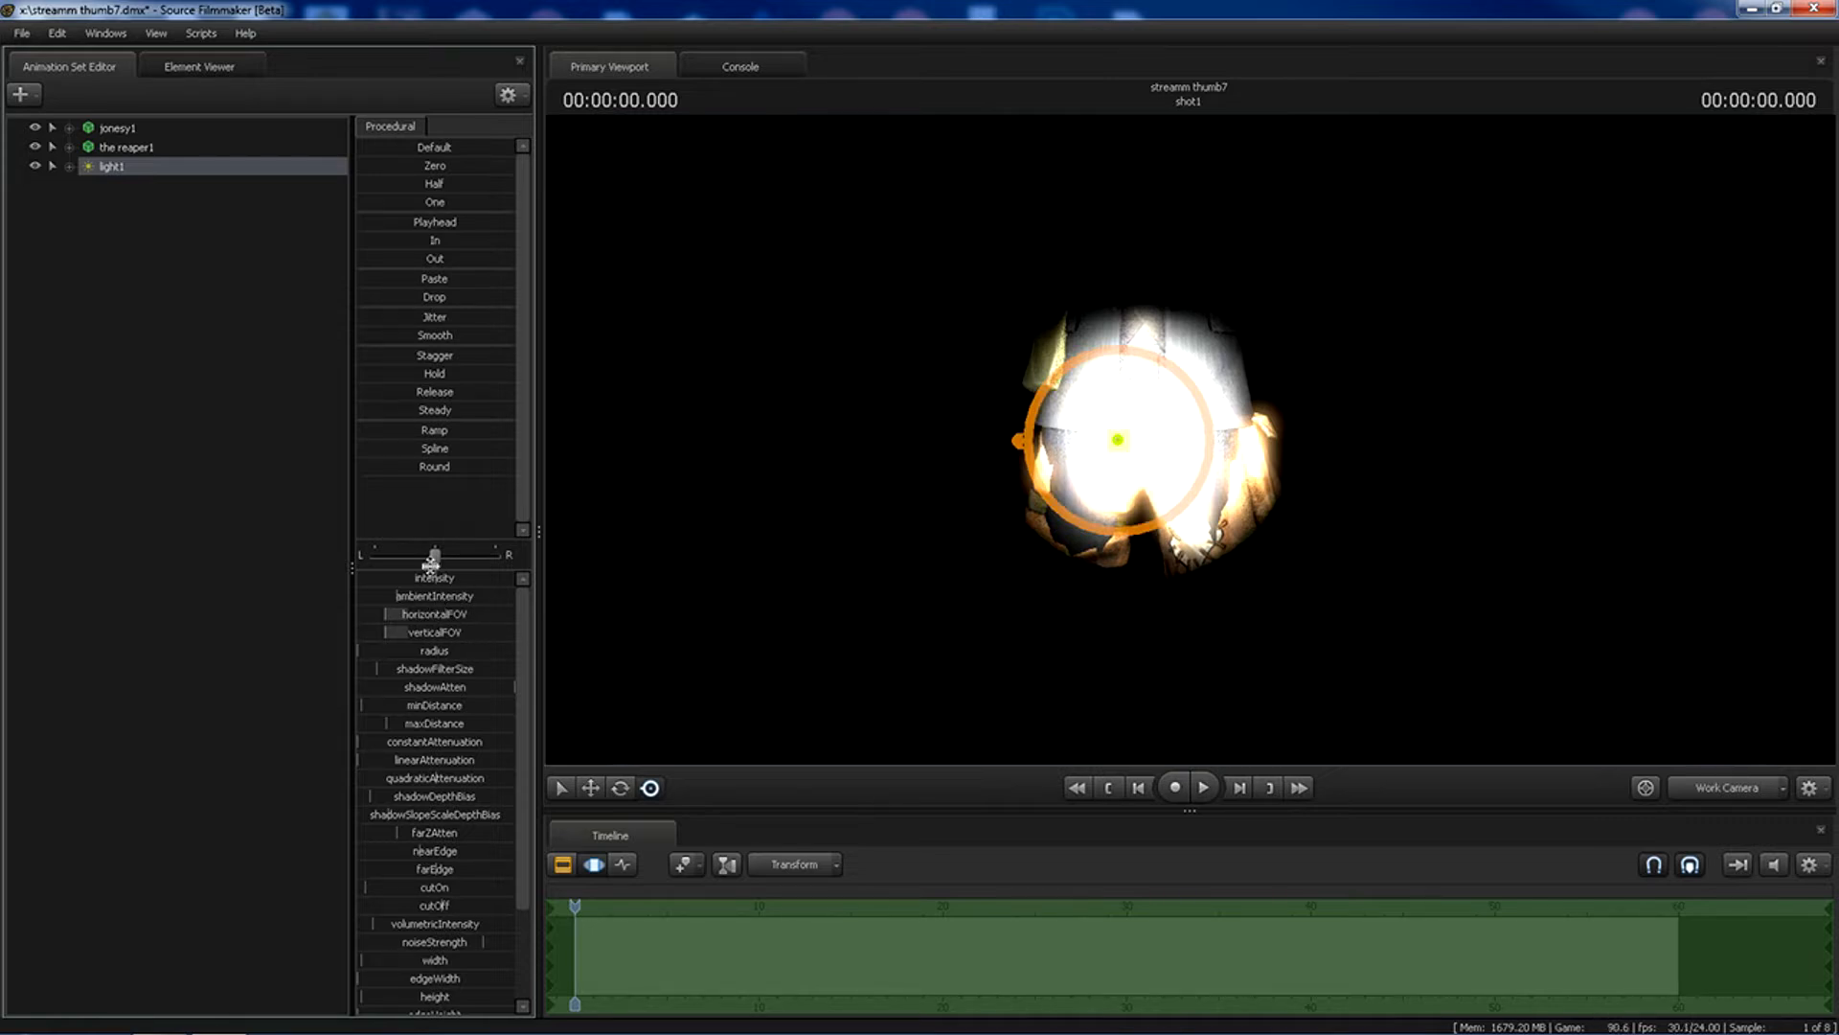
drag(424, 621, 498, 621)
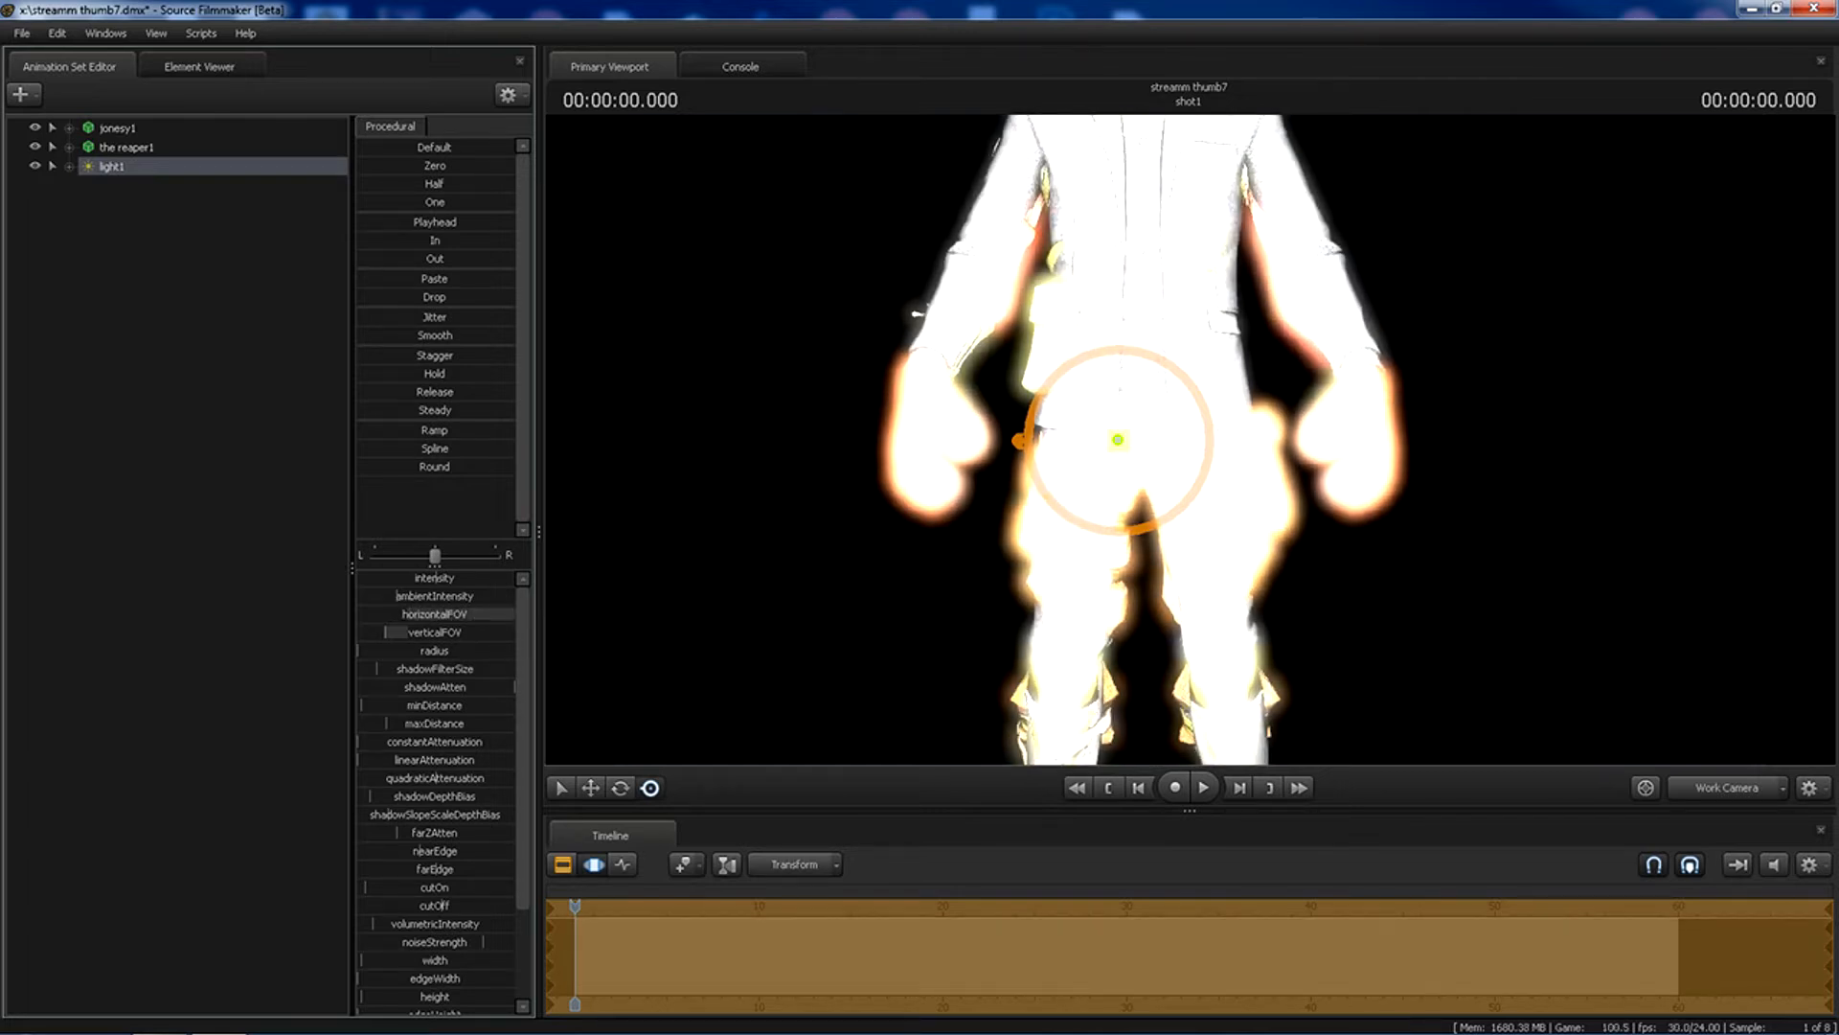
click(455, 580)
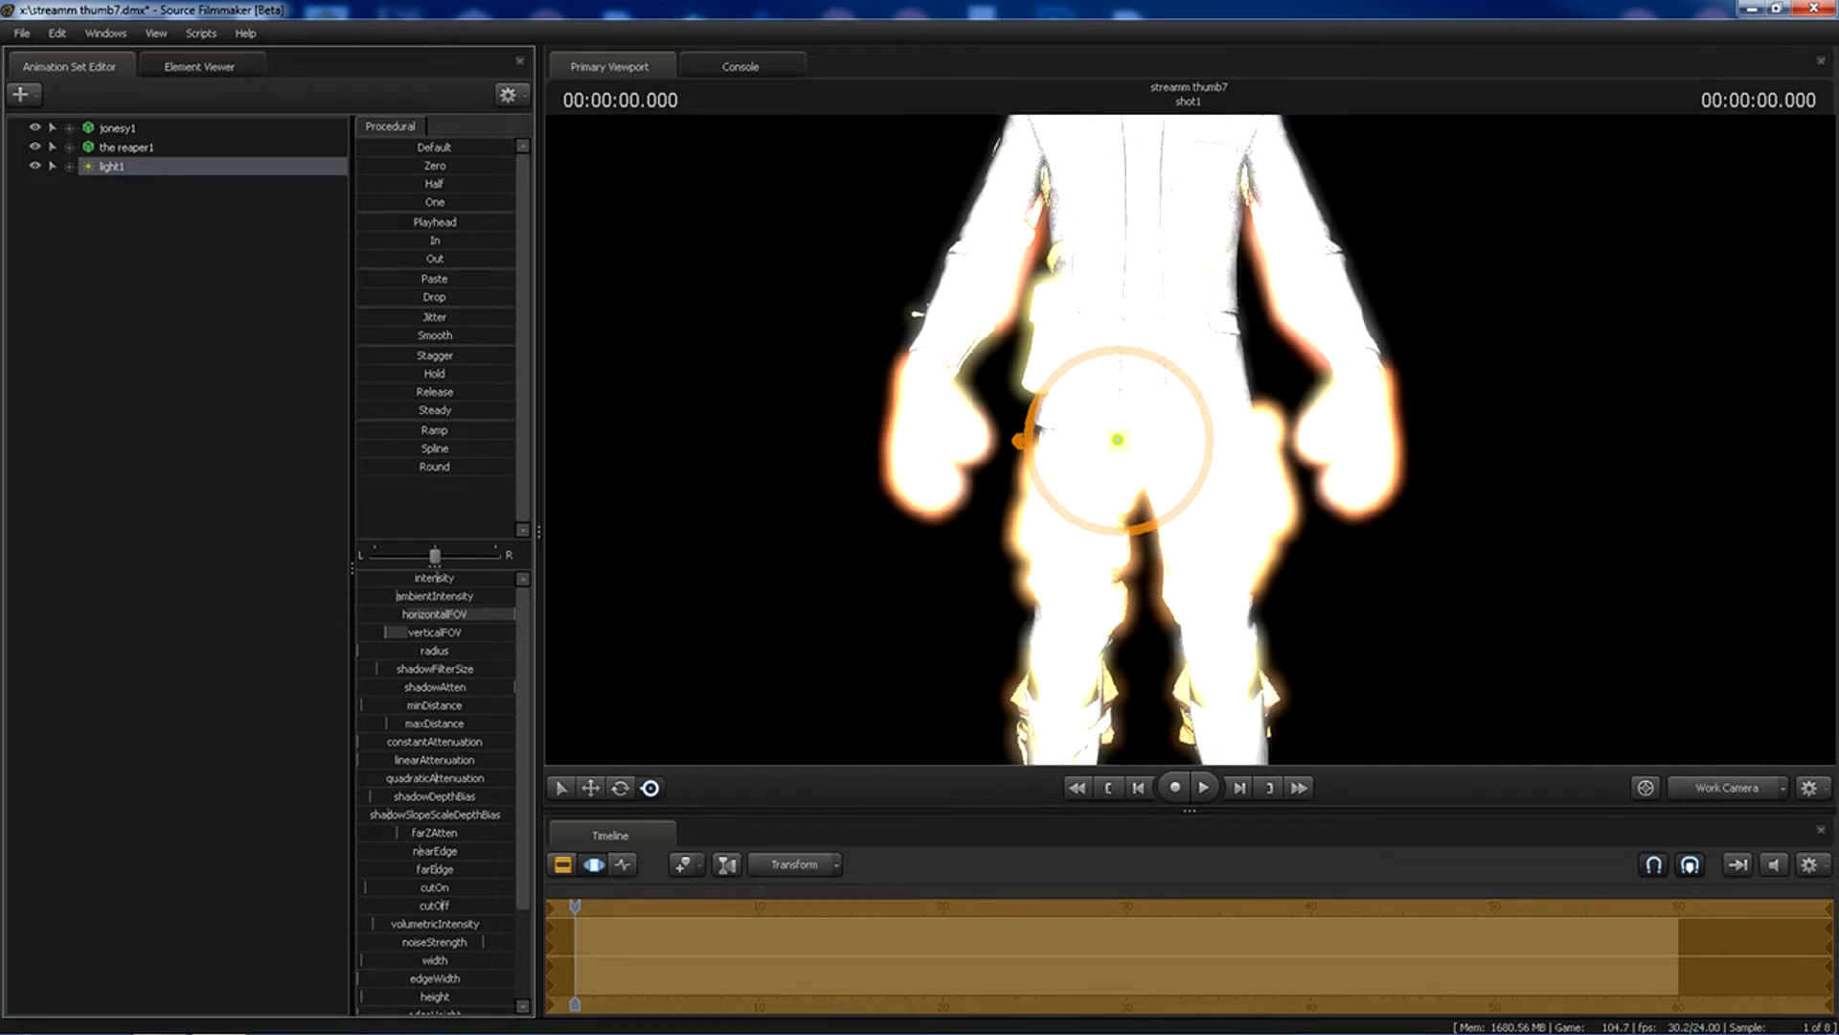
drag(438, 579, 359, 578)
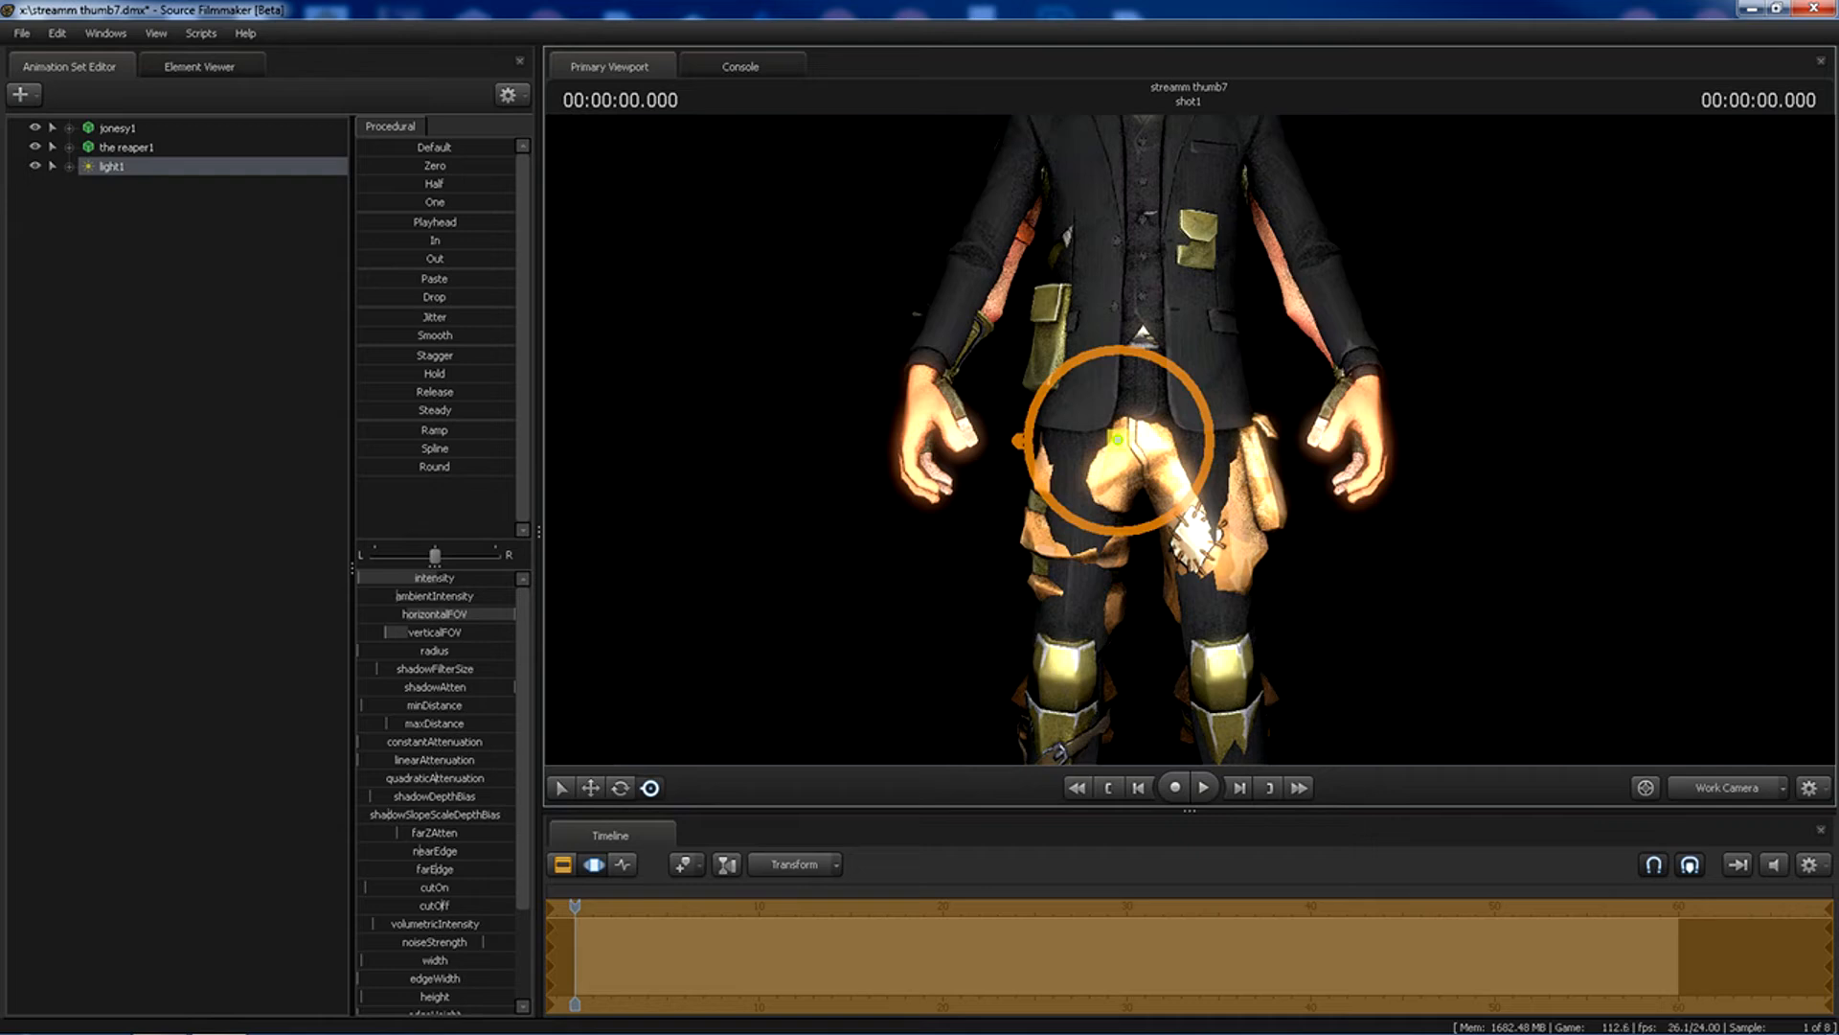
Move the reaper1 model sideways out of Jonesy so the two characters stand side by side.
drag(1191, 440, 1194, 441)
key(w)
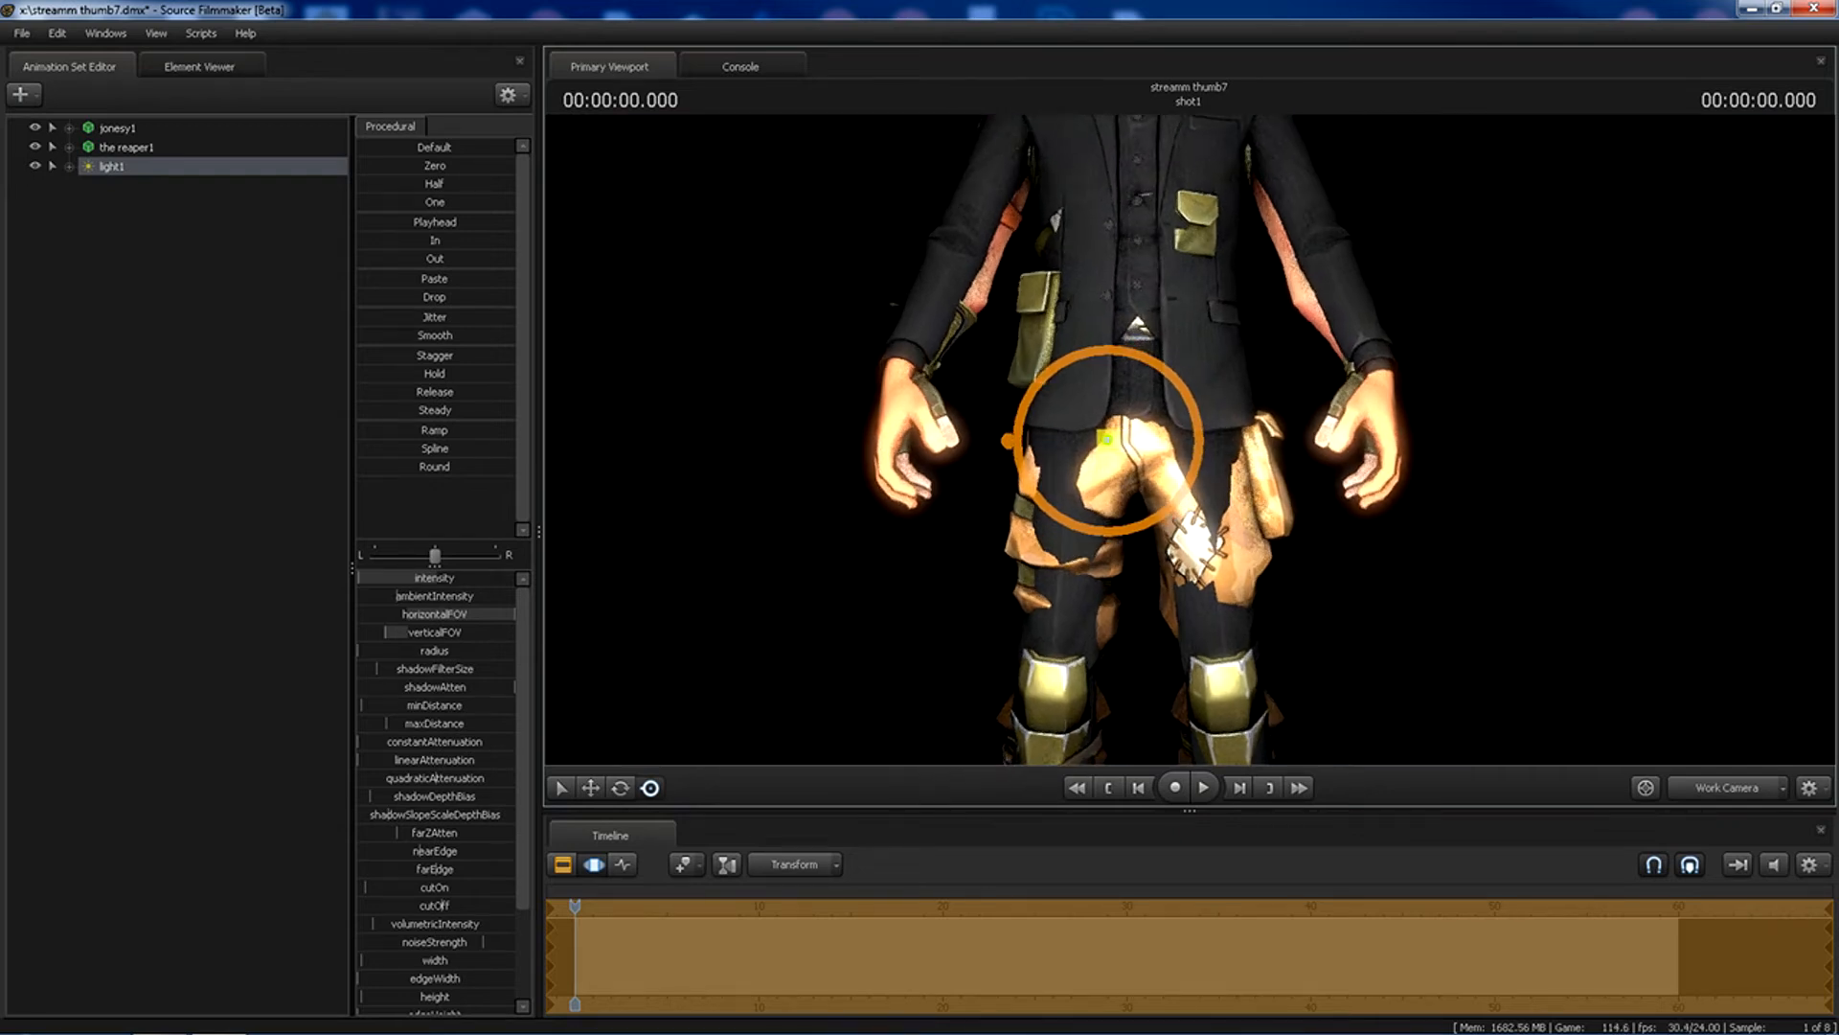
key(s)
key(z)
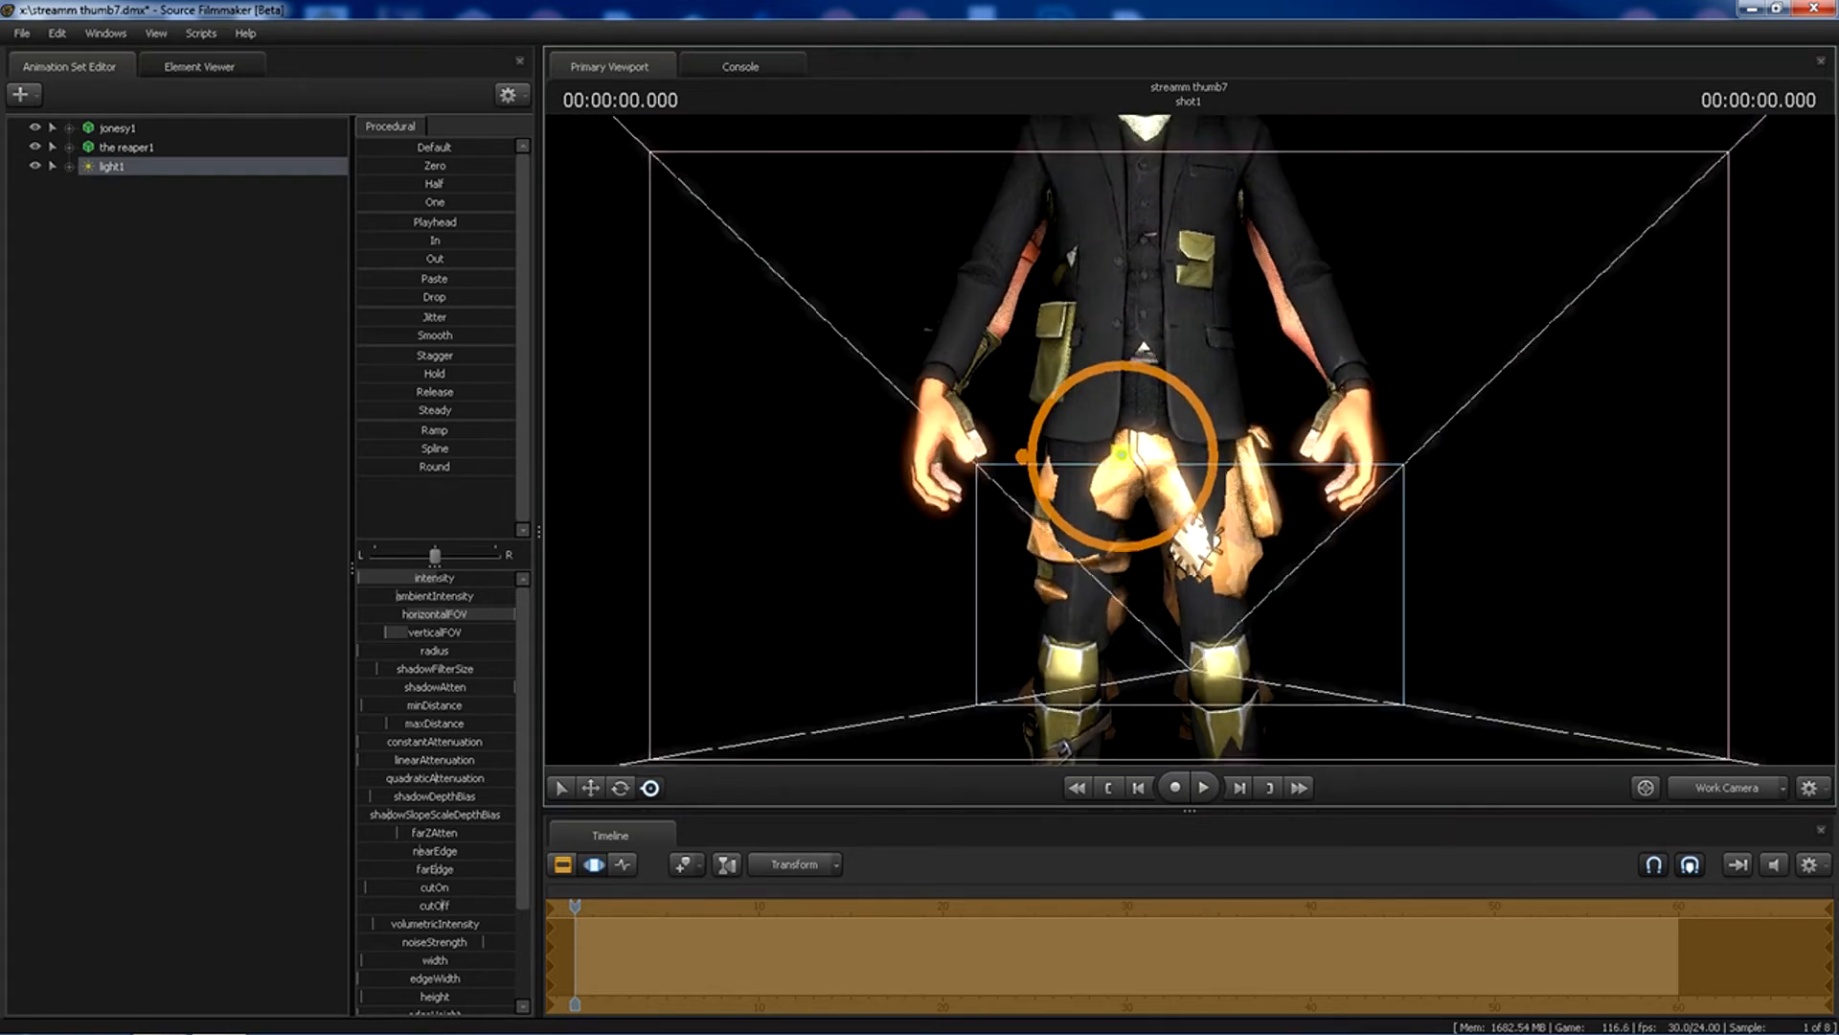
key(x)
key(z)
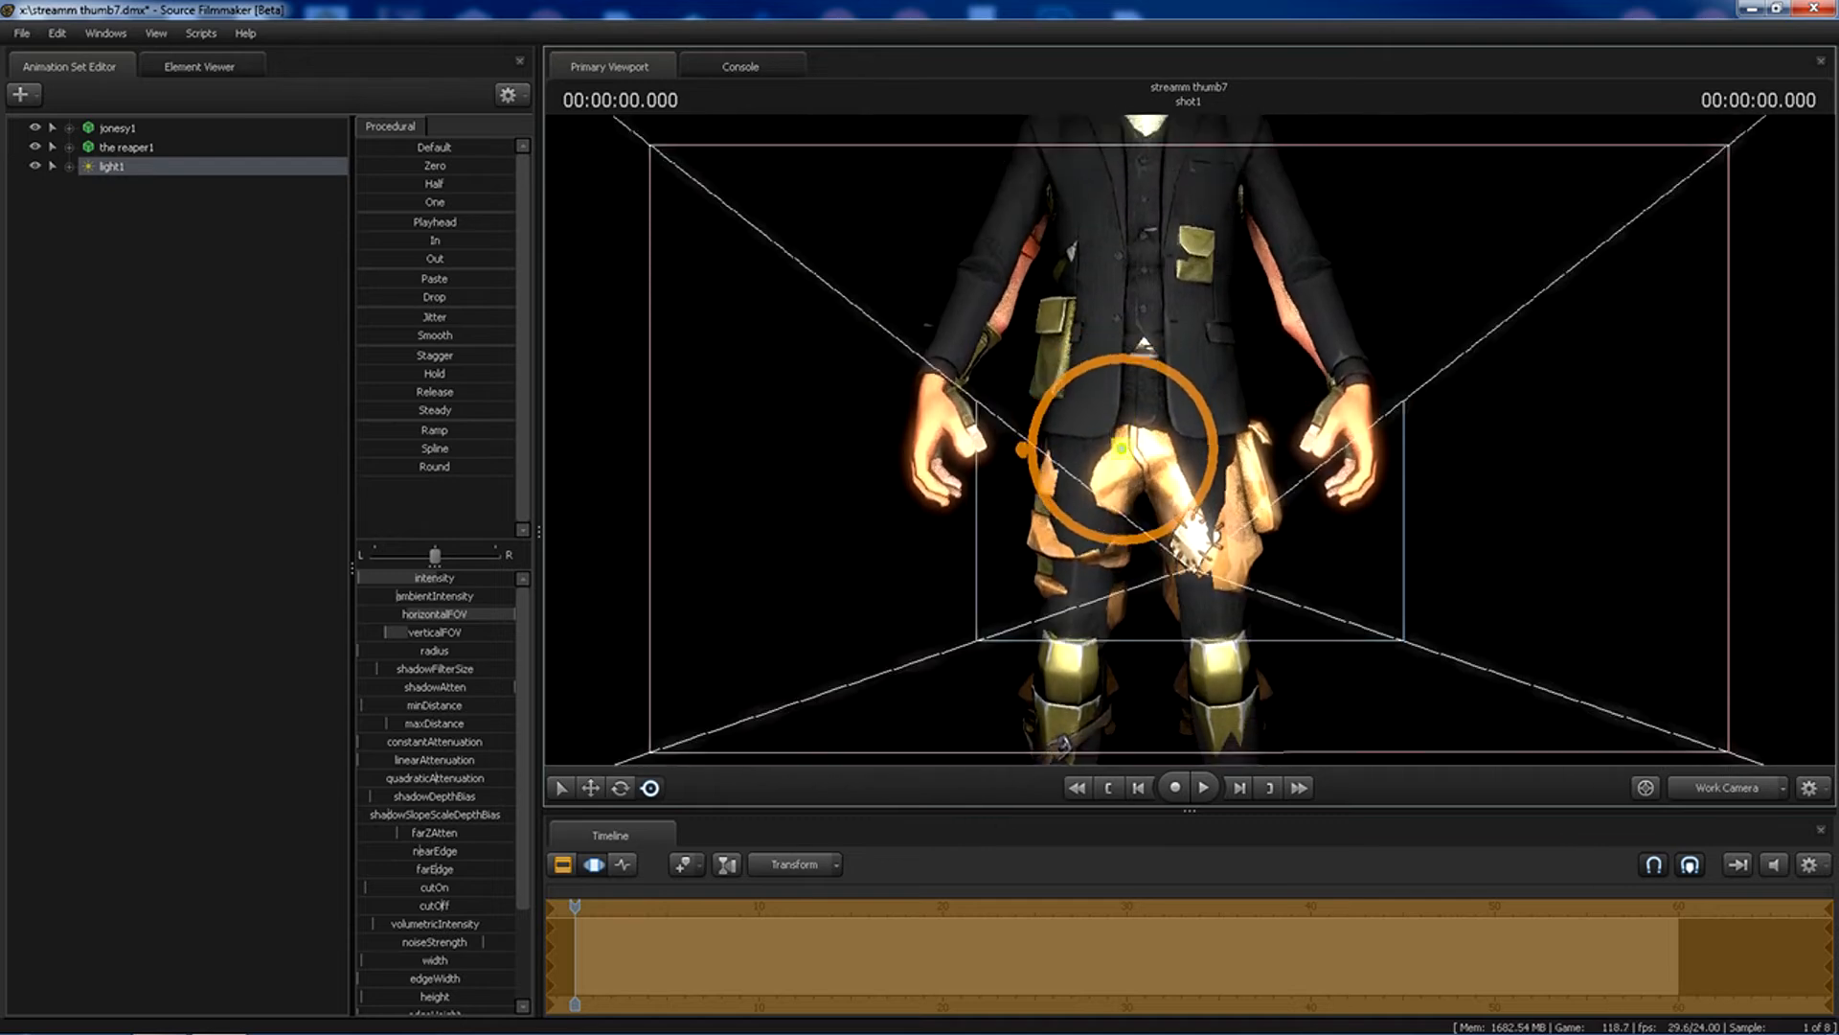
key(z)
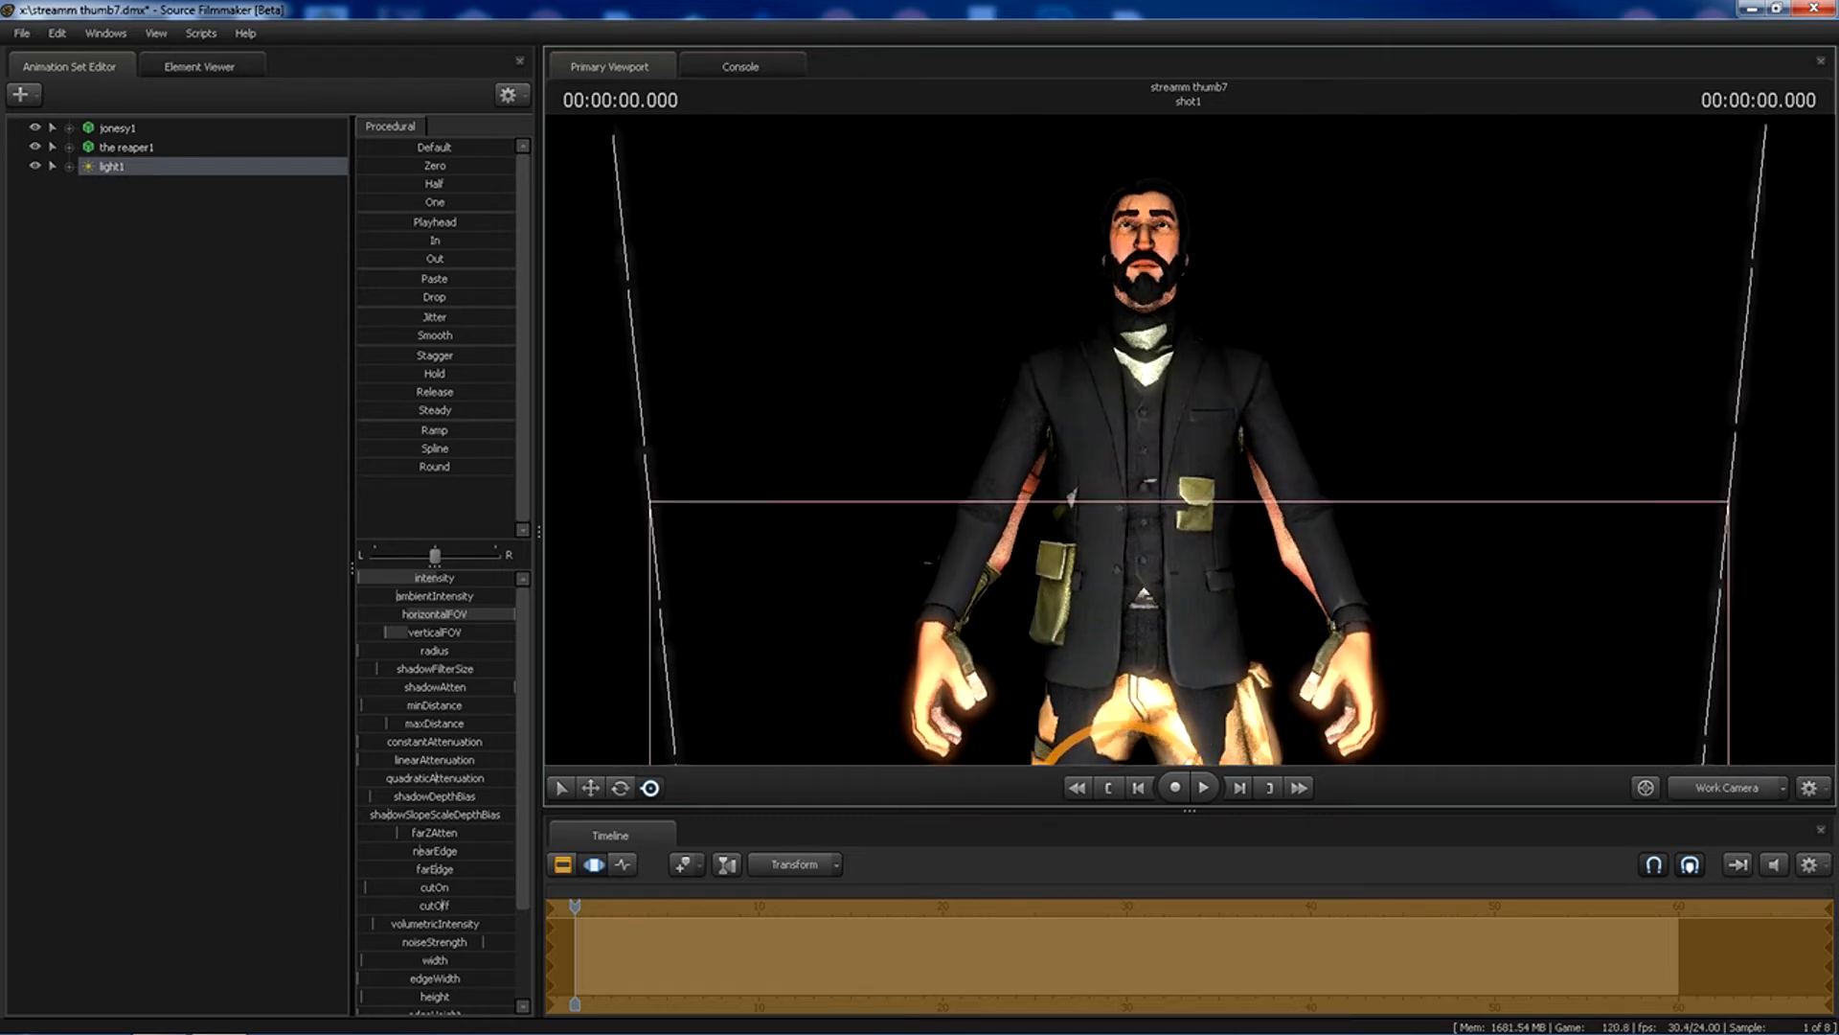
click(117, 149)
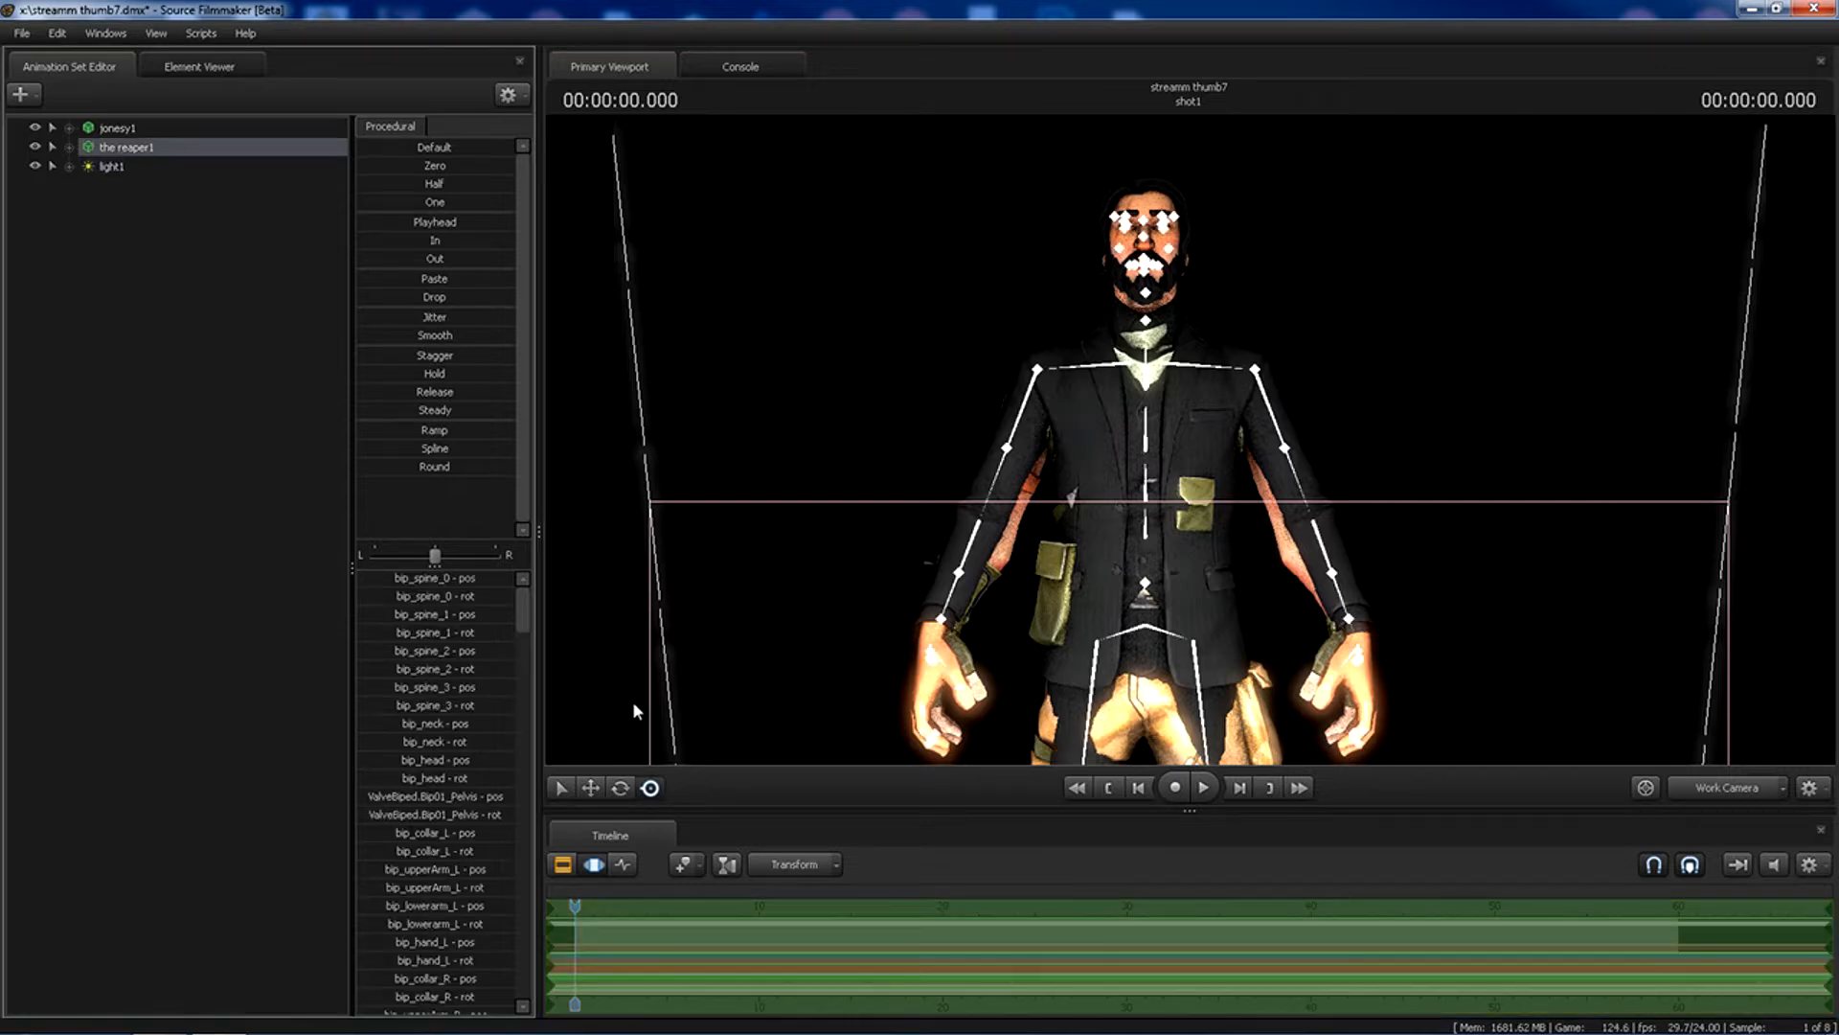
click(589, 787)
drag(1145, 537, 1144, 584)
key(s)
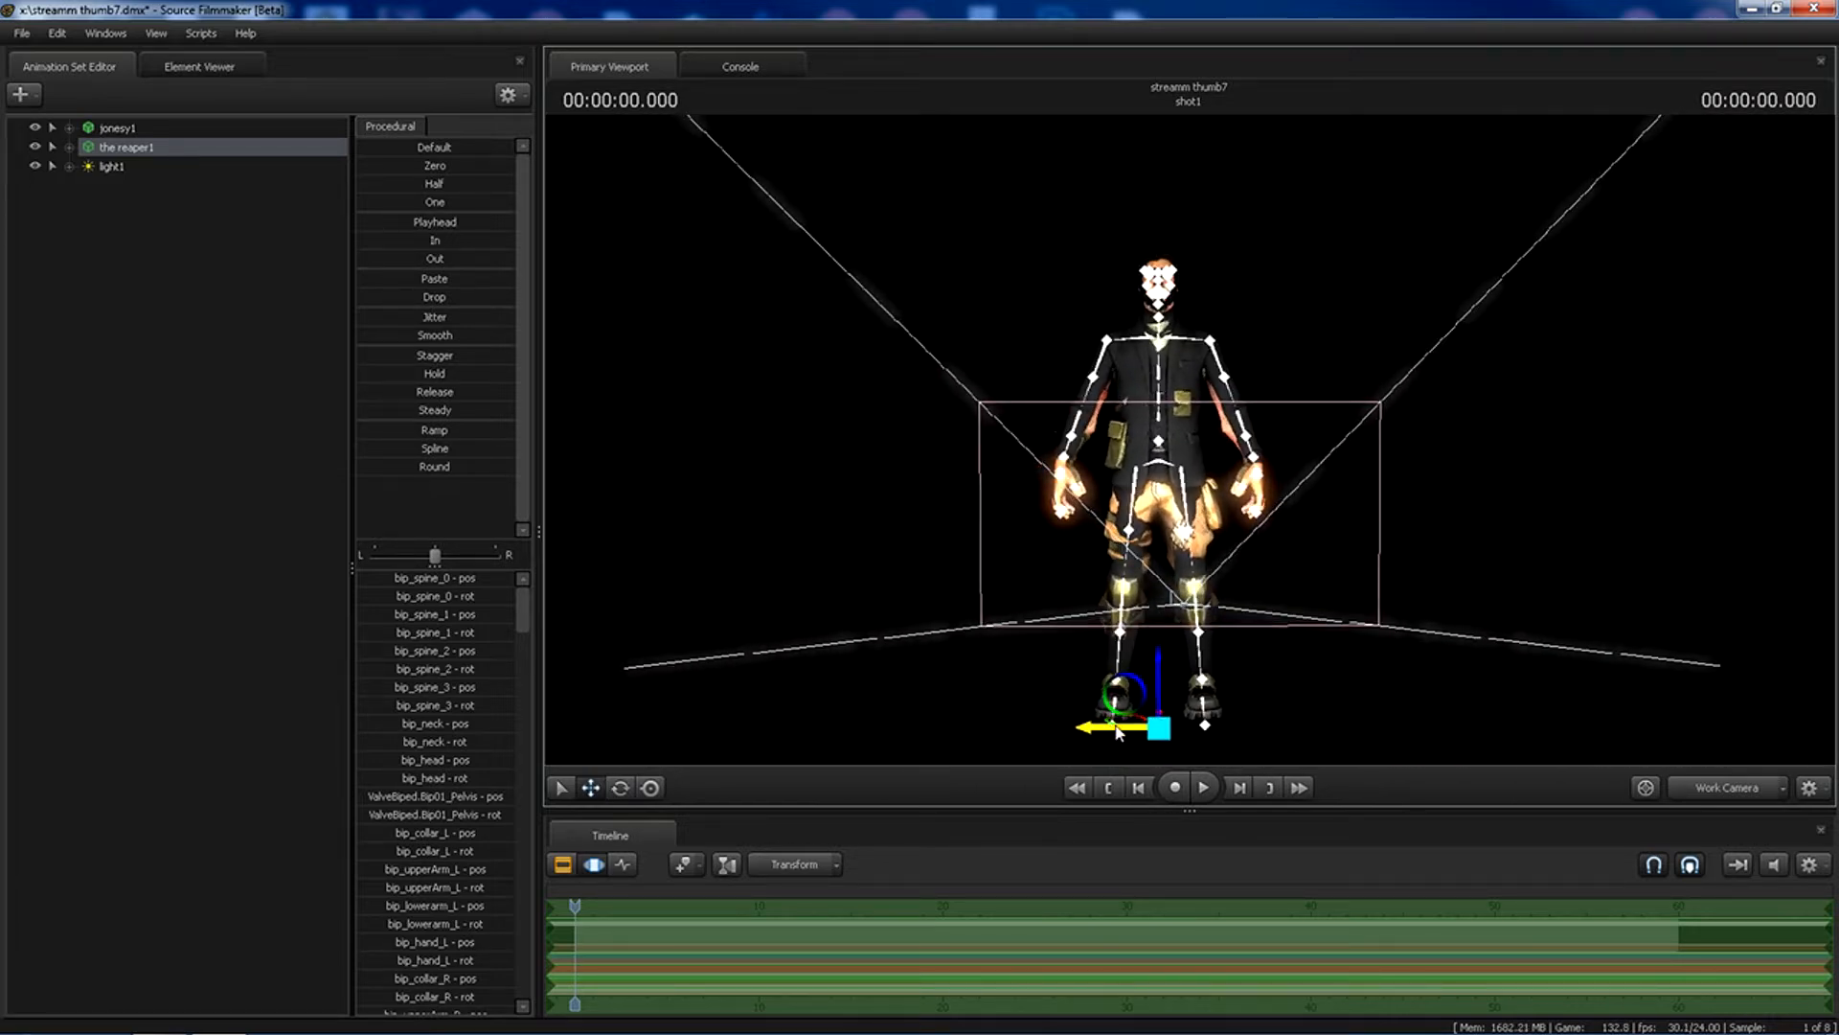
drag(1111, 733, 1144, 673)
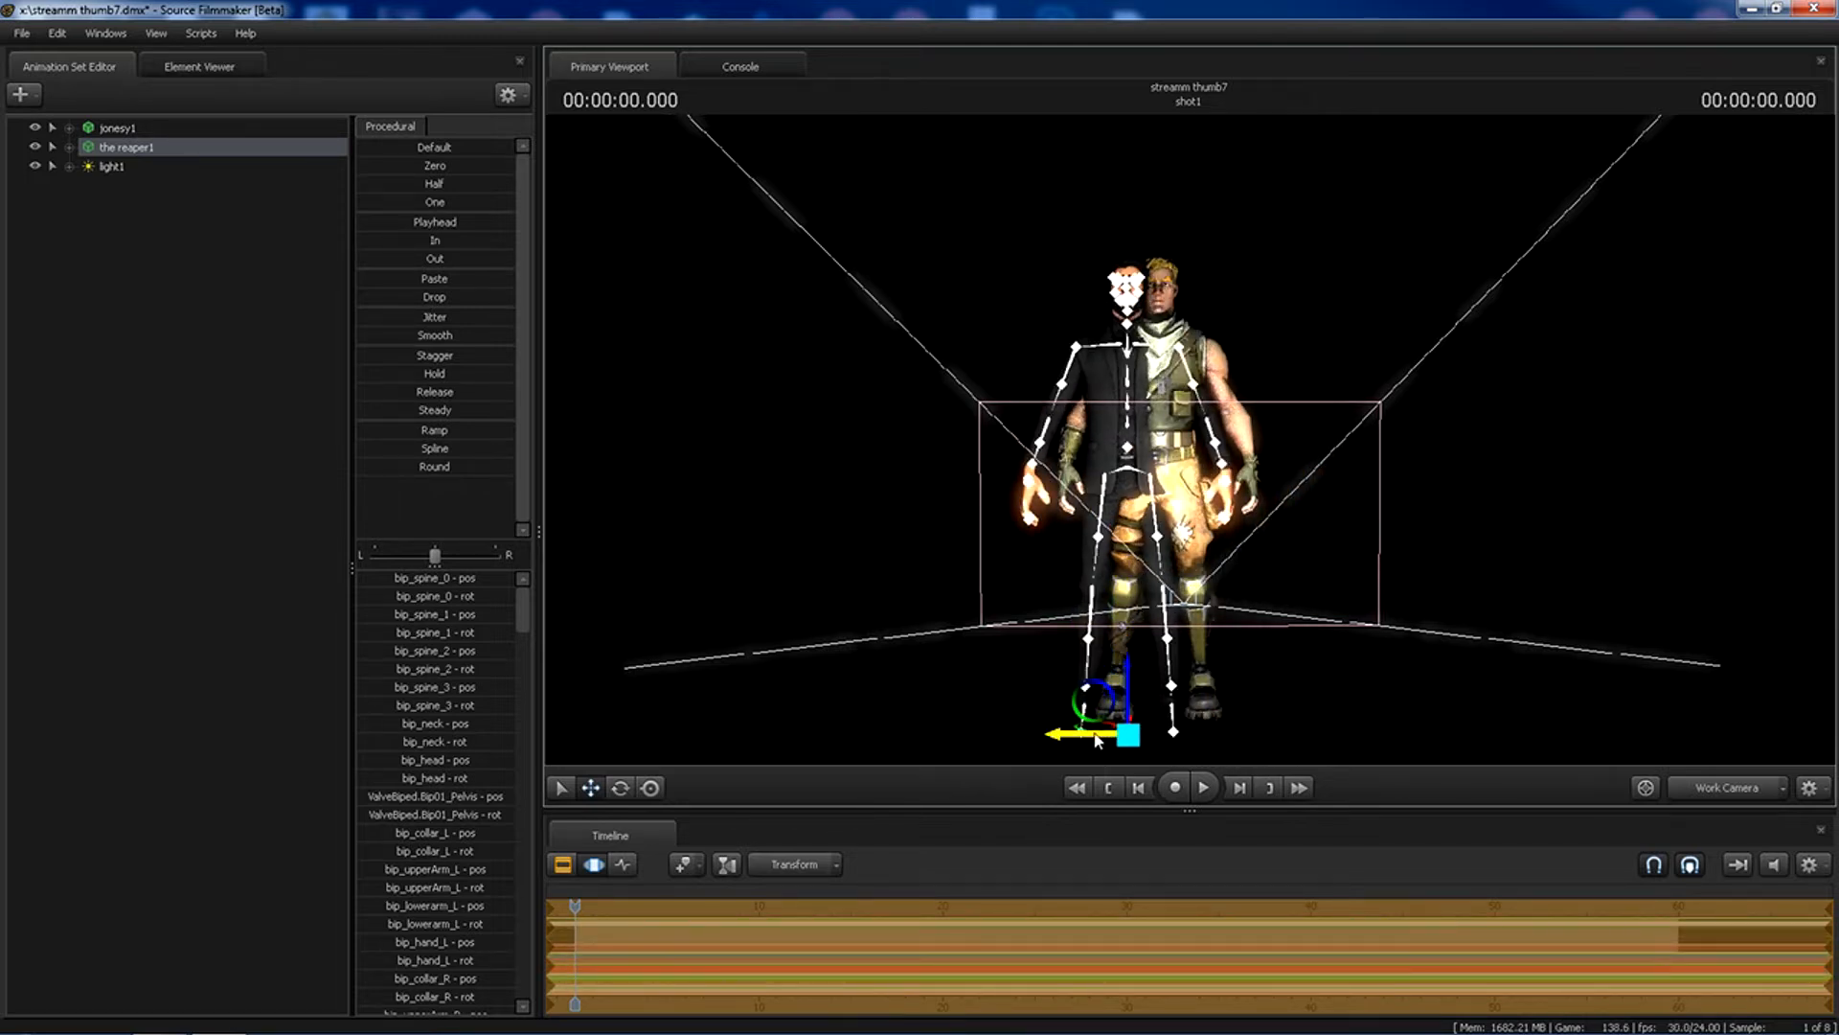
drag(1109, 733, 1319, 722)
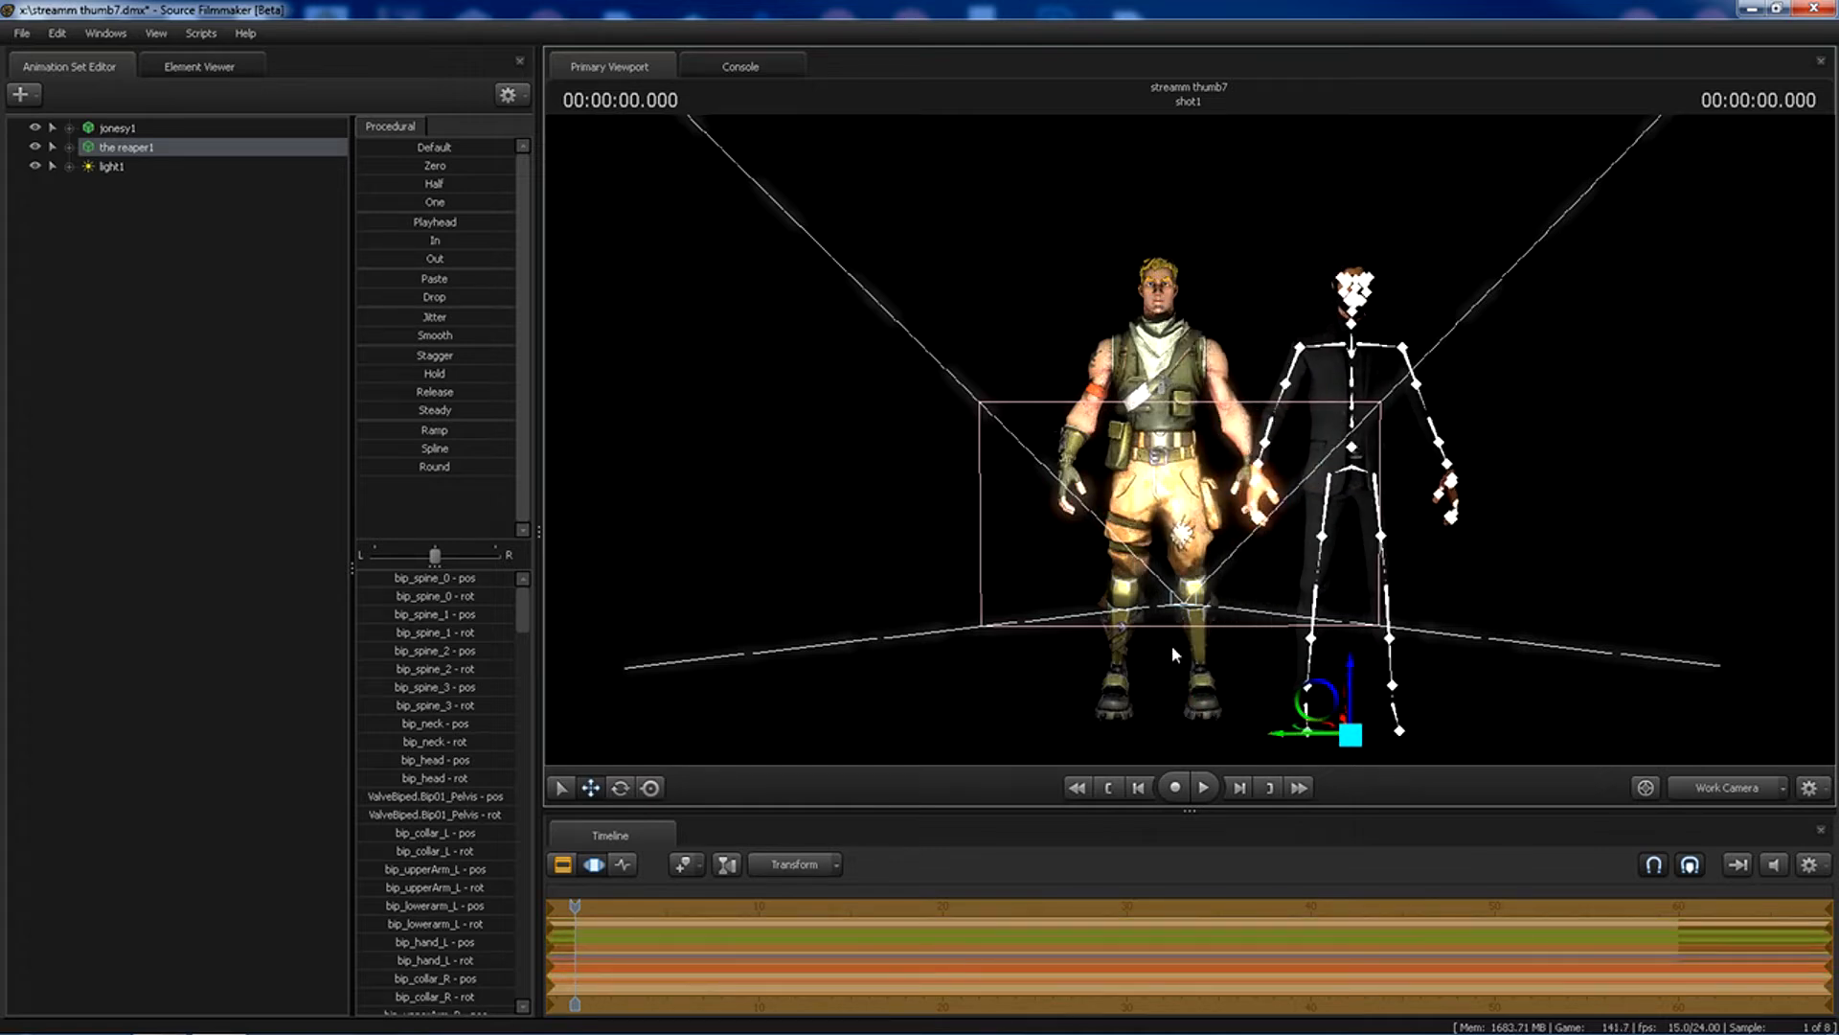
Shift the jonesy1 model slightly away from the Reaper and rotate him to face partly toward the Reaper.
click(120, 128)
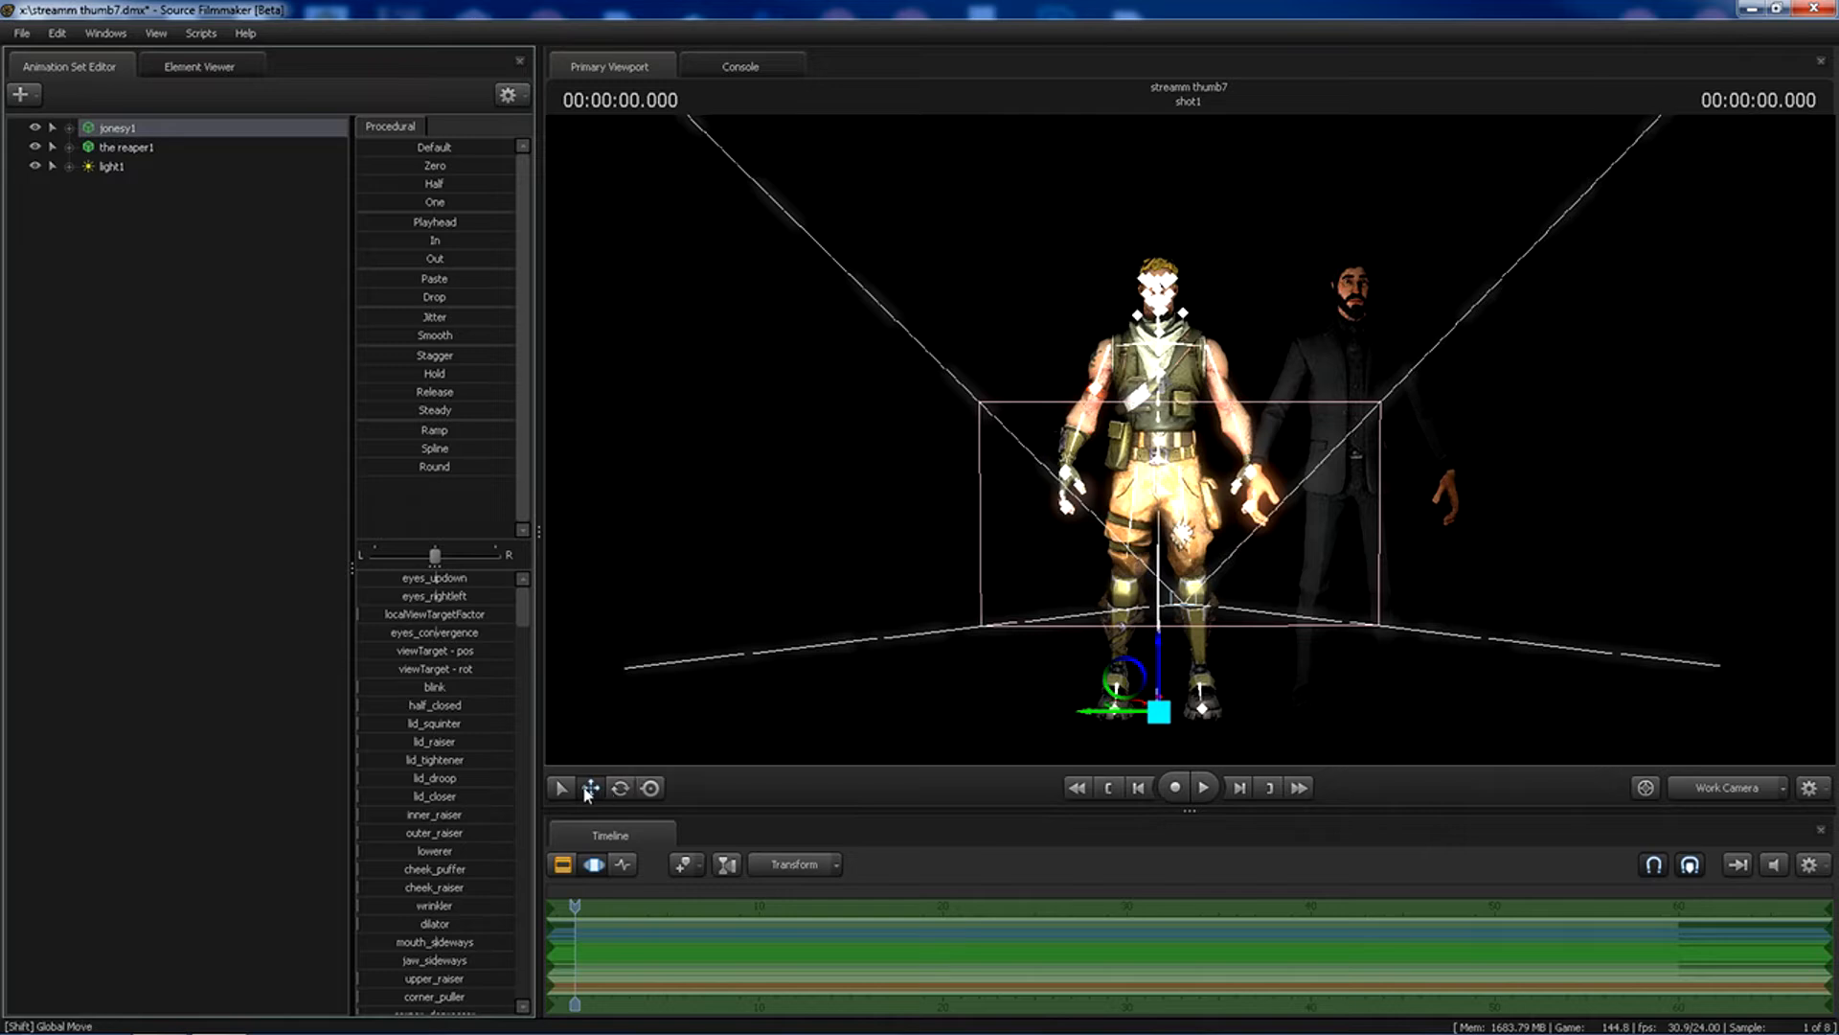
mouse_move(1096, 714)
mouse_down()
mouse_move(1022, 721)
mouse_move(1087, 717)
mouse_up()
click(621, 788)
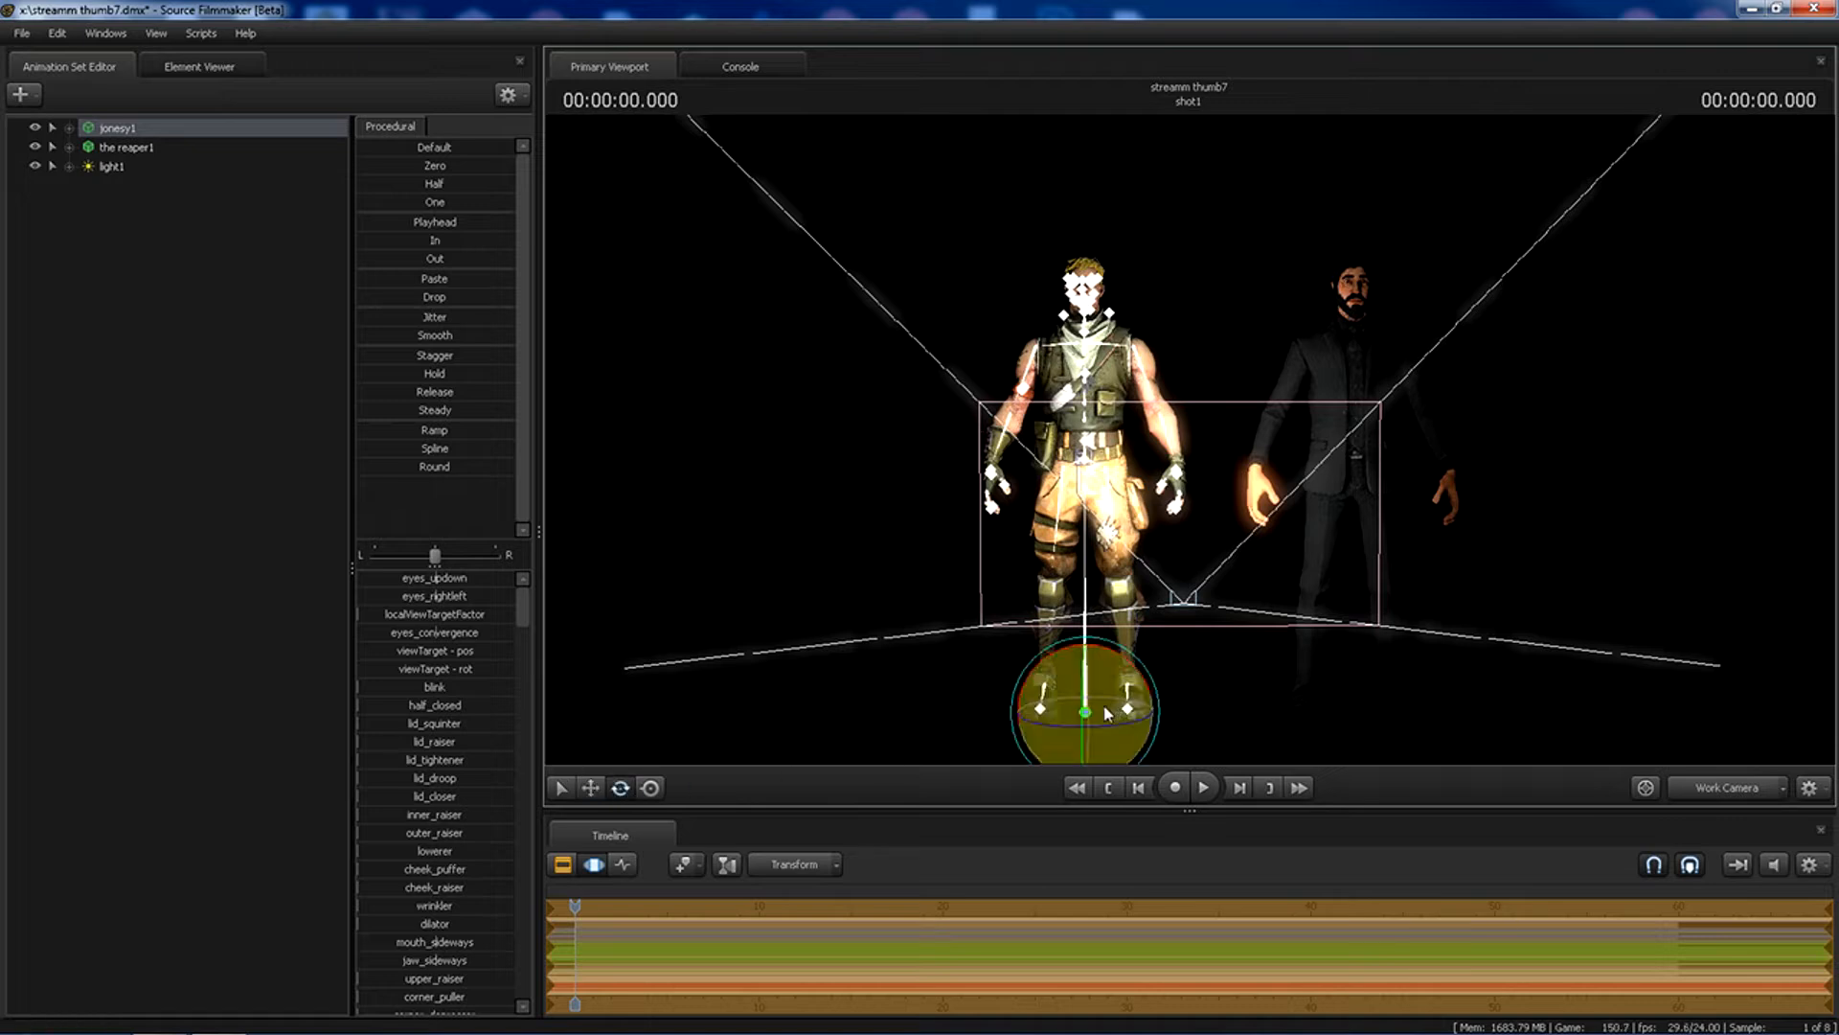
mouse_move(1062, 721)
mouse_down()
mouse_move(1106, 727)
mouse_move(1092, 732)
mouse_up()
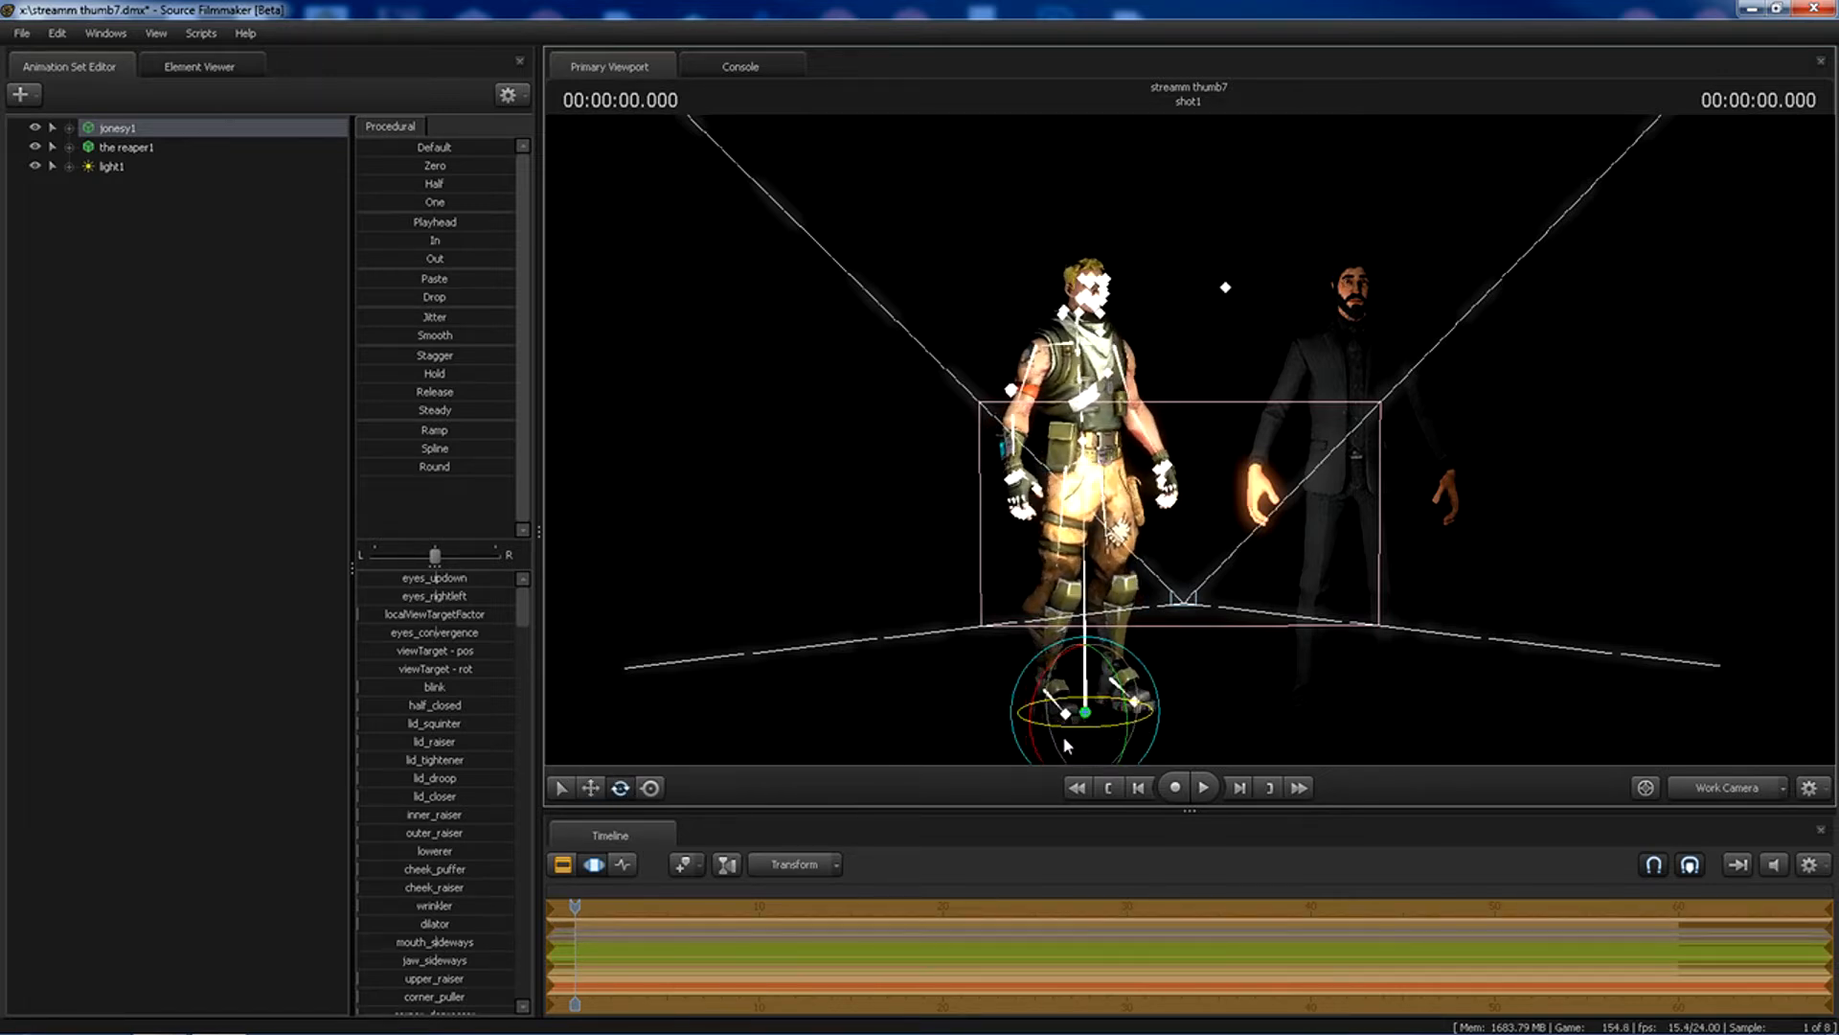
Rotate the reaper1 model slightly toward Jonesy and slide him closer to Jonesy.
click(132, 148)
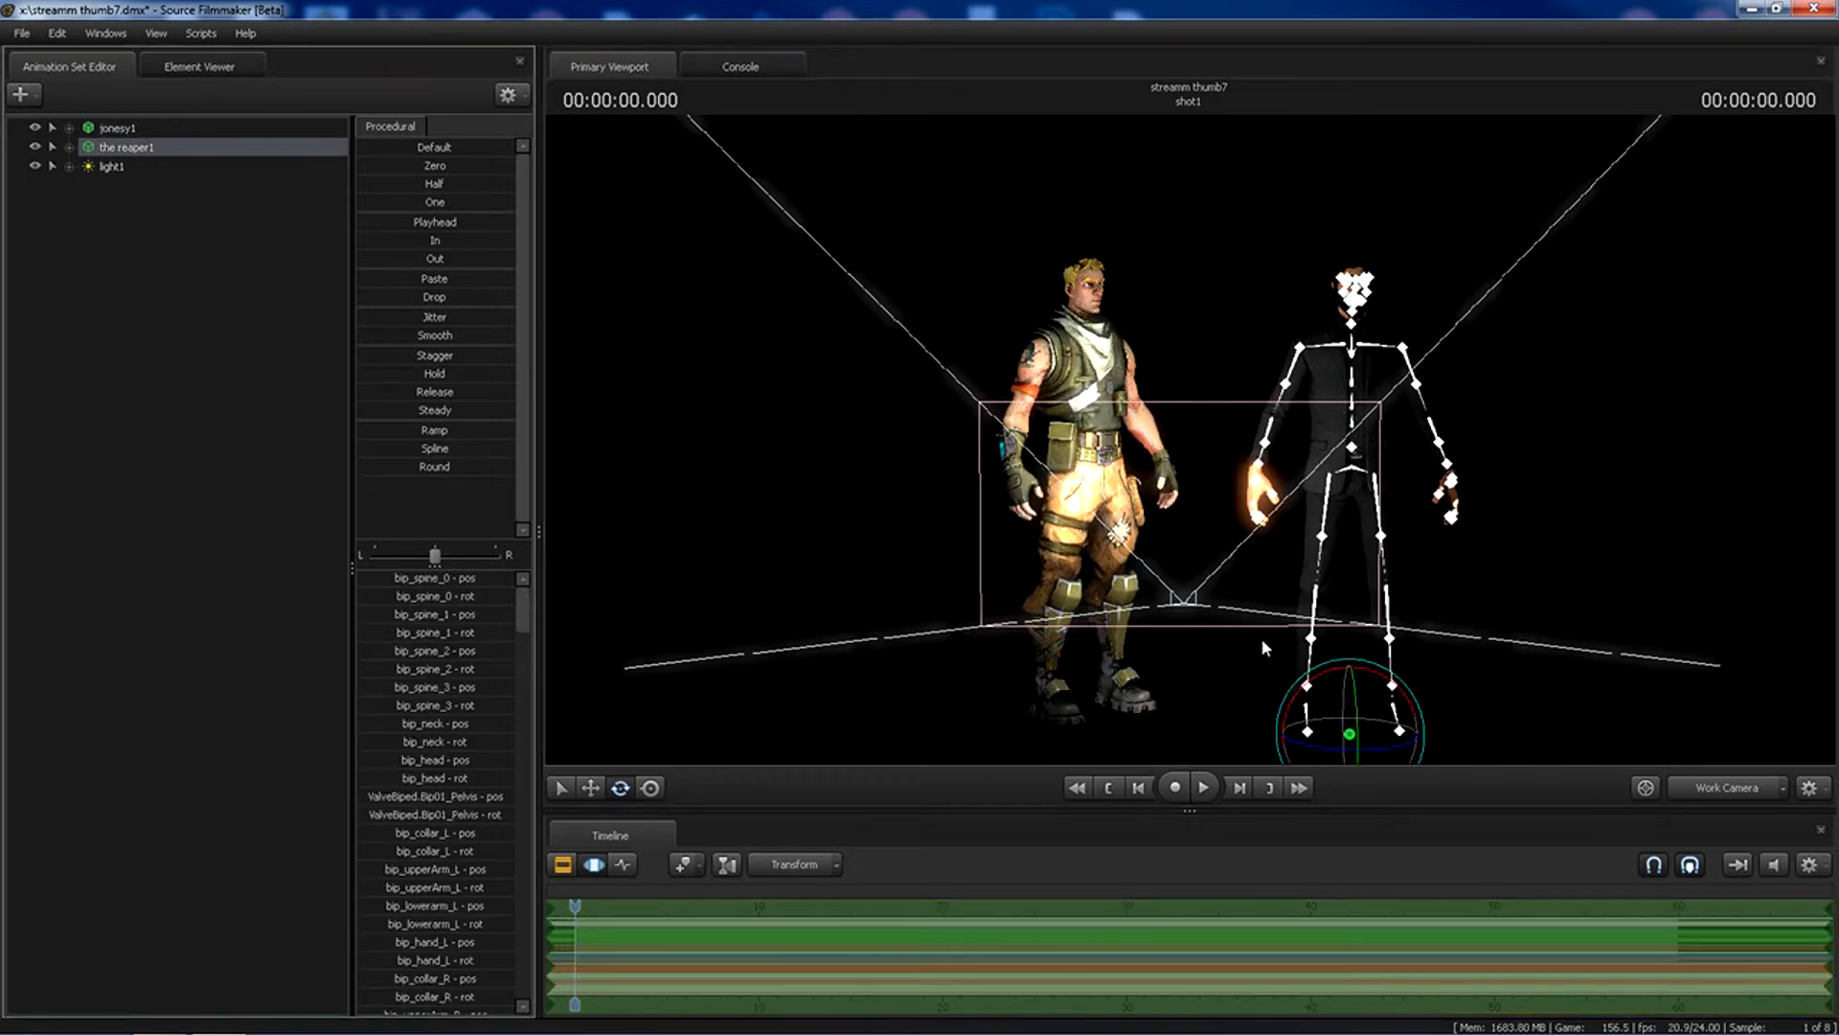
drag(1329, 749, 1305, 738)
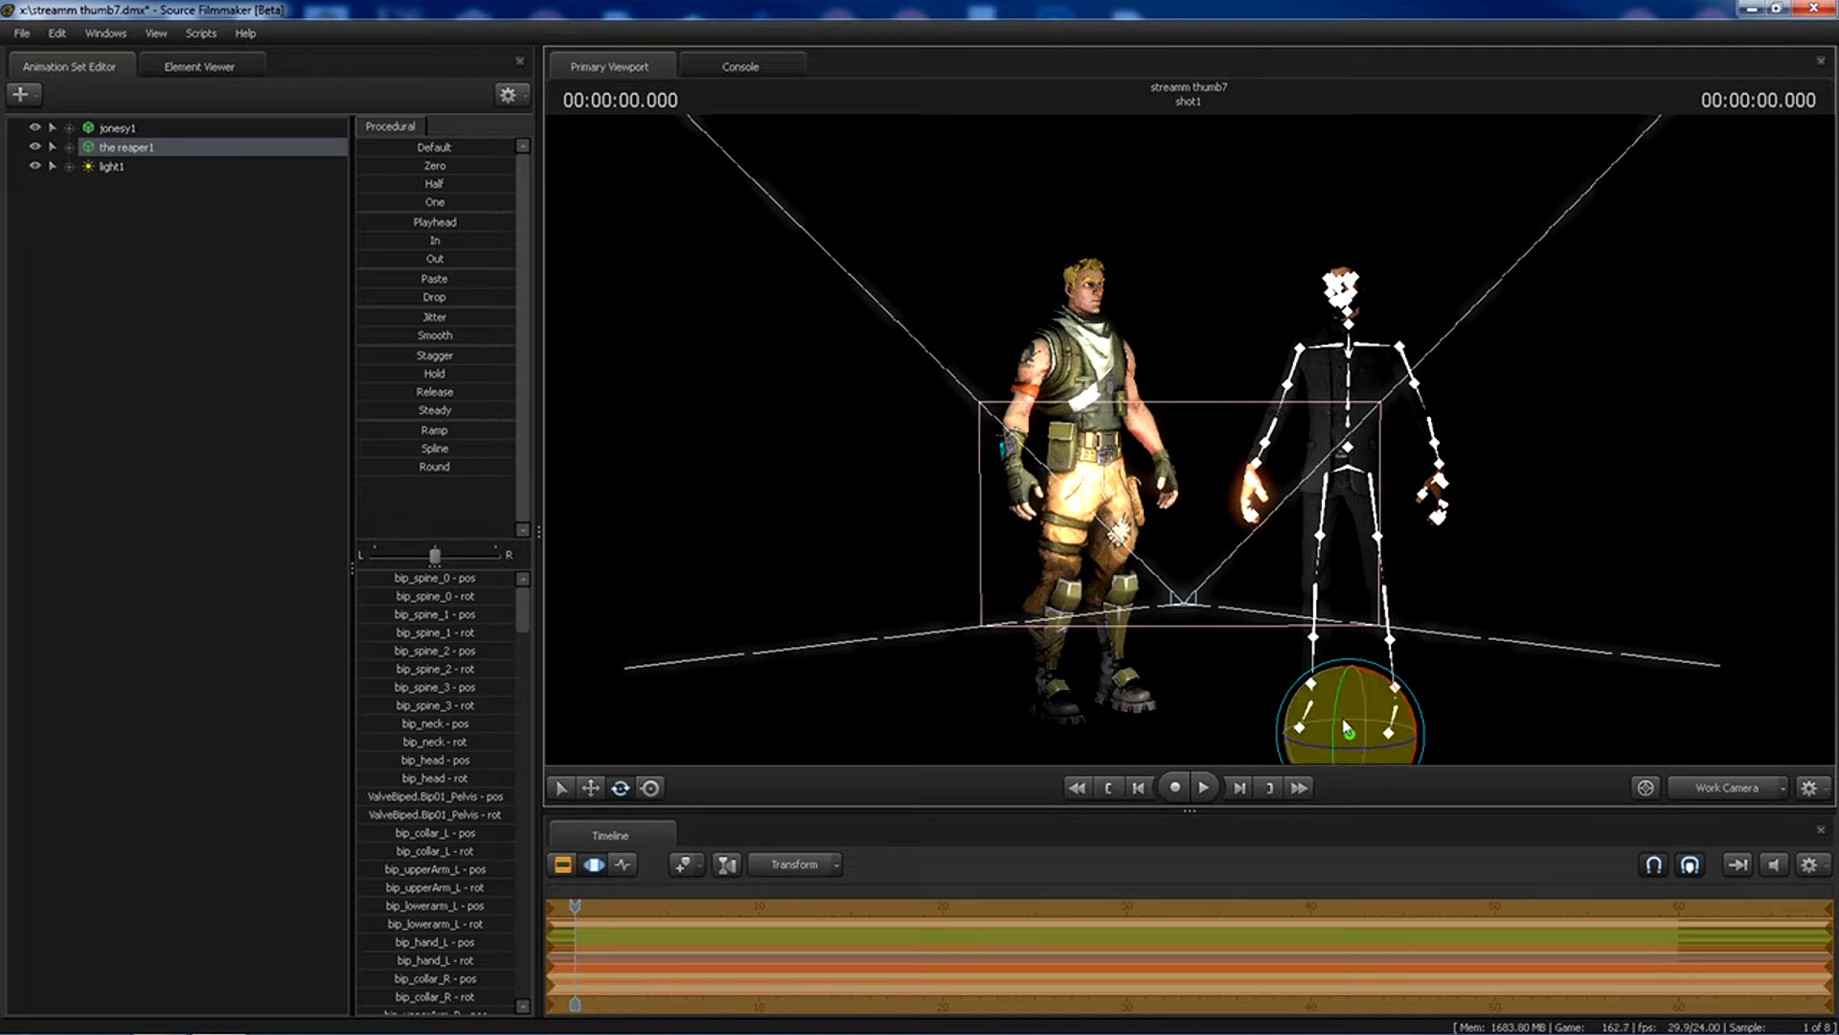
mouse_move(1346, 728)
mouse_down()
mouse_move(1362, 713)
mouse_move(1339, 695)
mouse_move(1328, 744)
mouse_move(1347, 704)
mouse_move(1347, 724)
mouse_up()
click(594, 786)
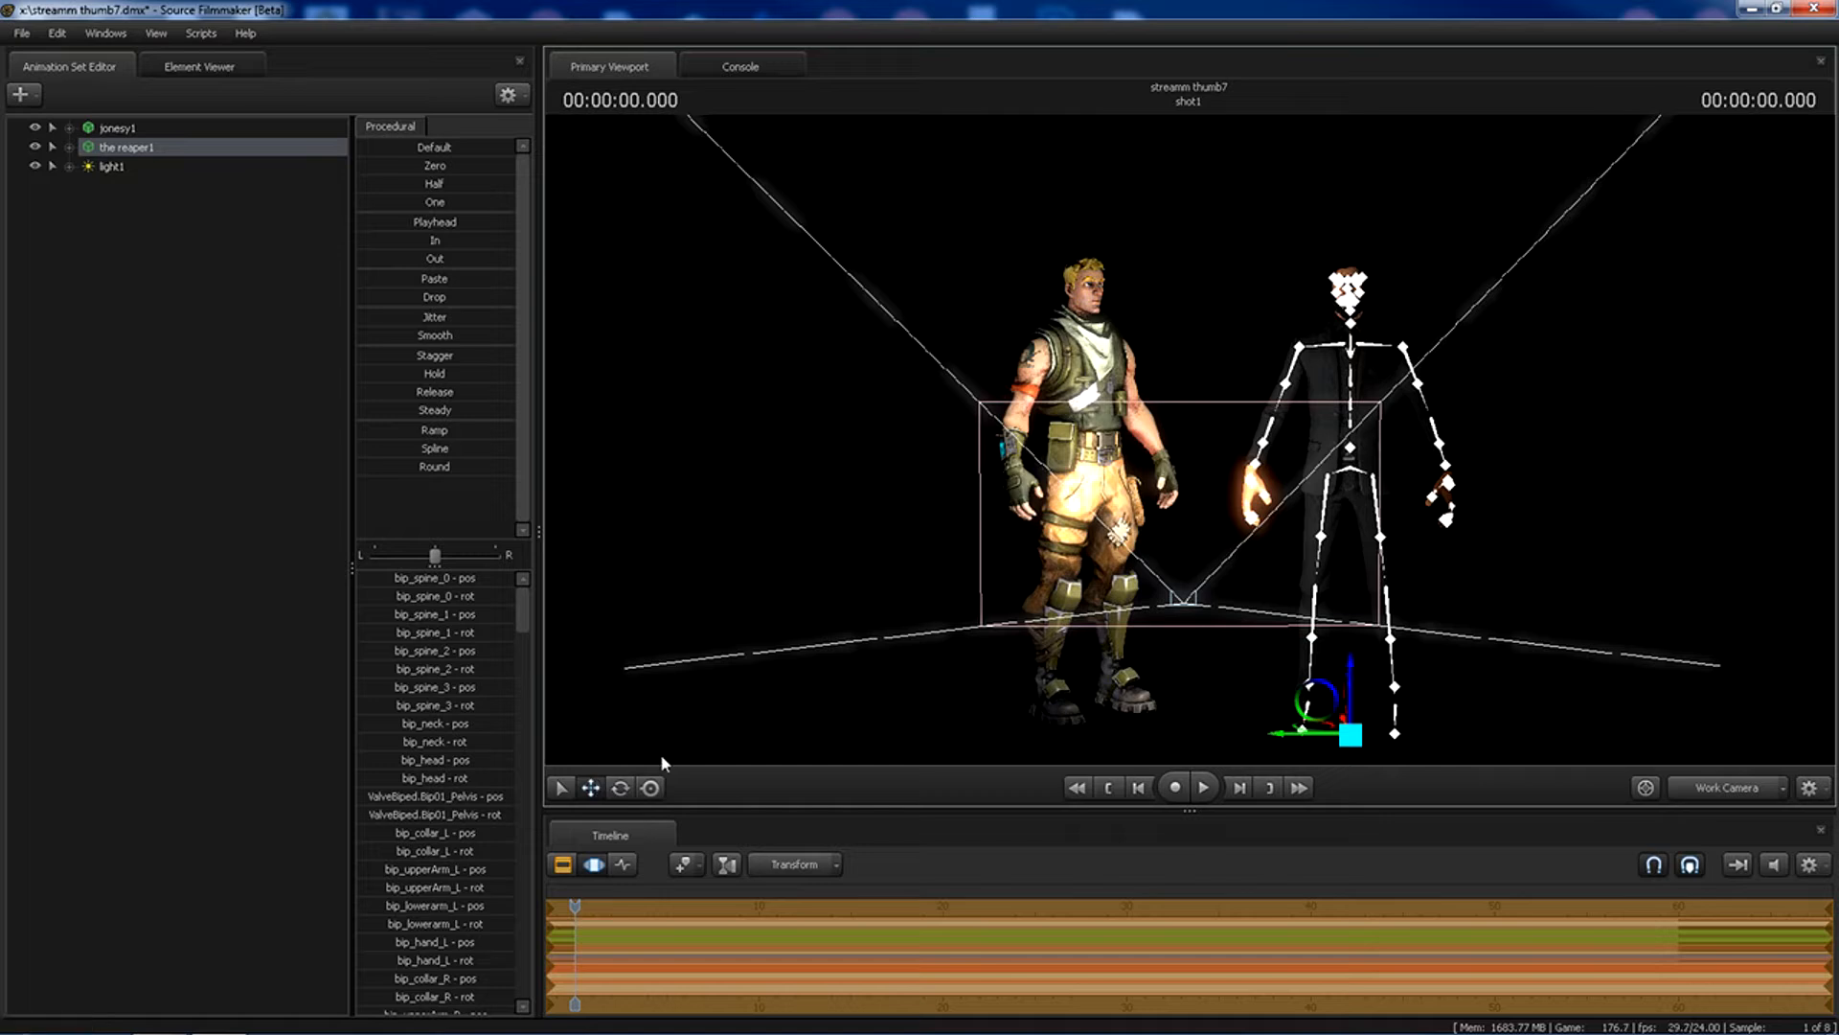
drag(1305, 734, 1246, 734)
Switch the primary viewport to camera1 and frame both characters from about the waist up.
drag(928, 381, 962, 379)
key(w)
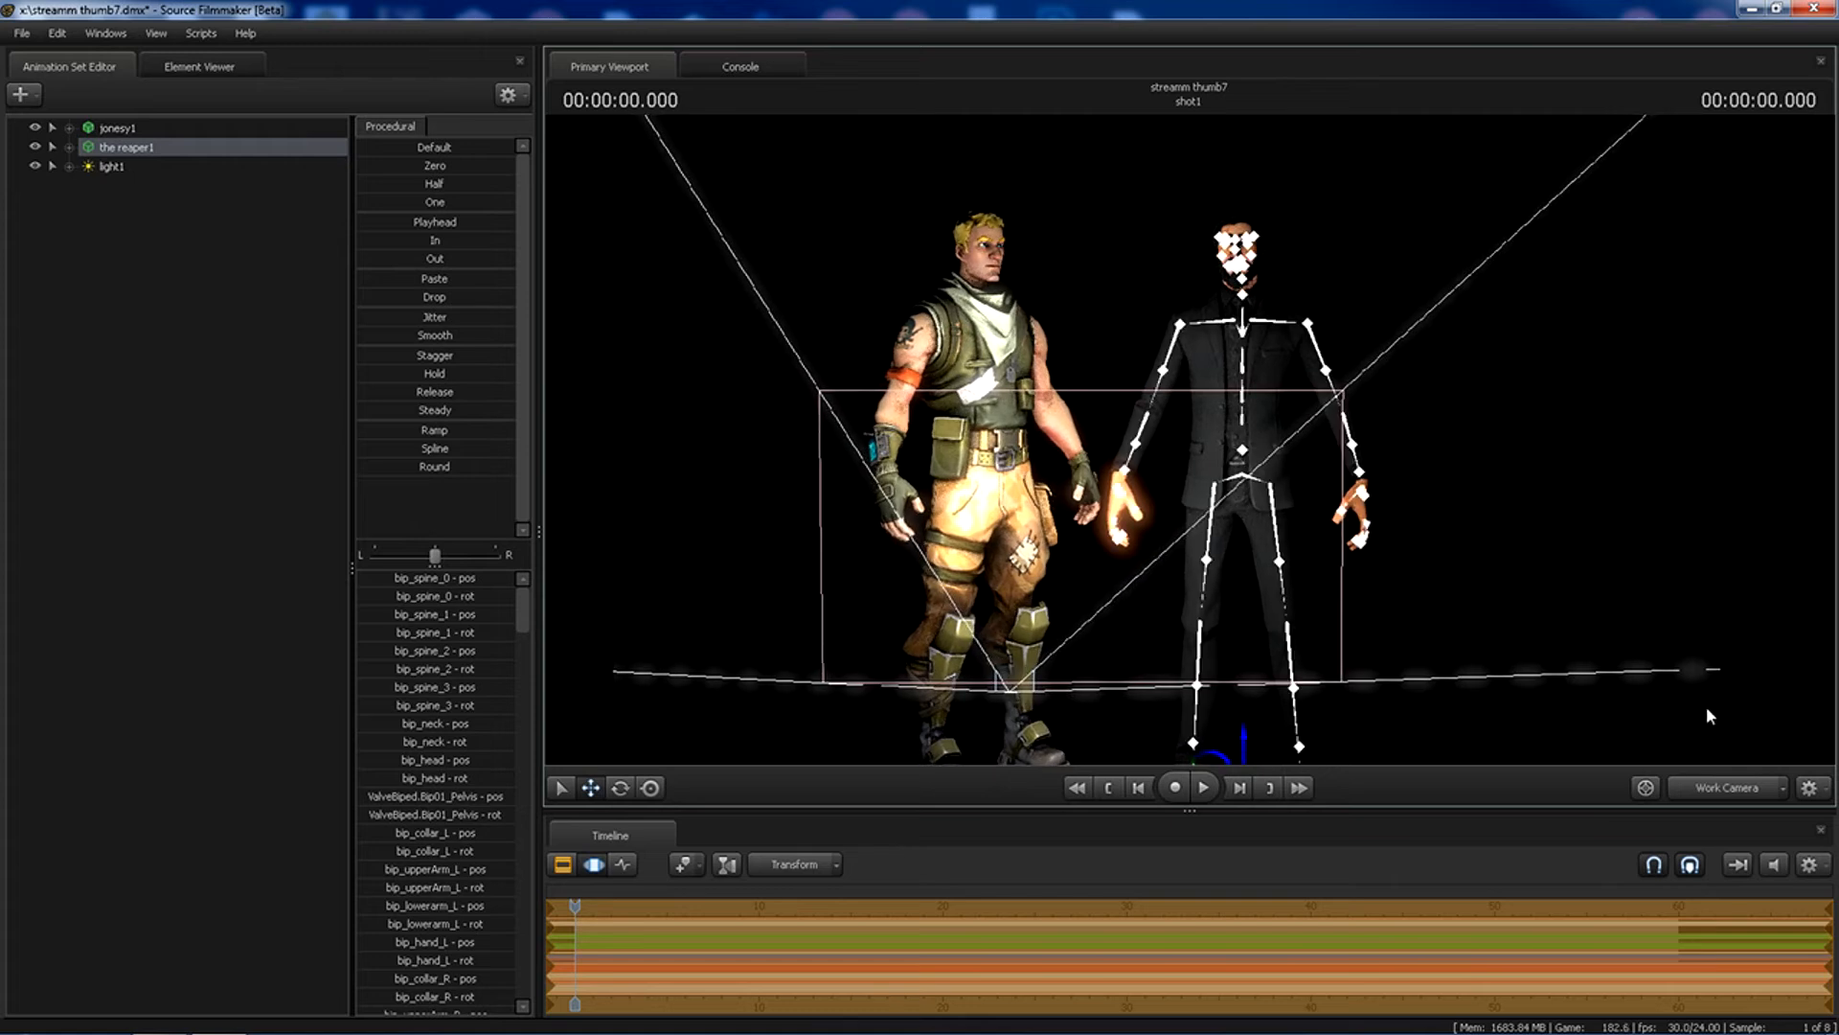
click(1718, 788)
click(1692, 807)
drag(1203, 482, 1262, 355)
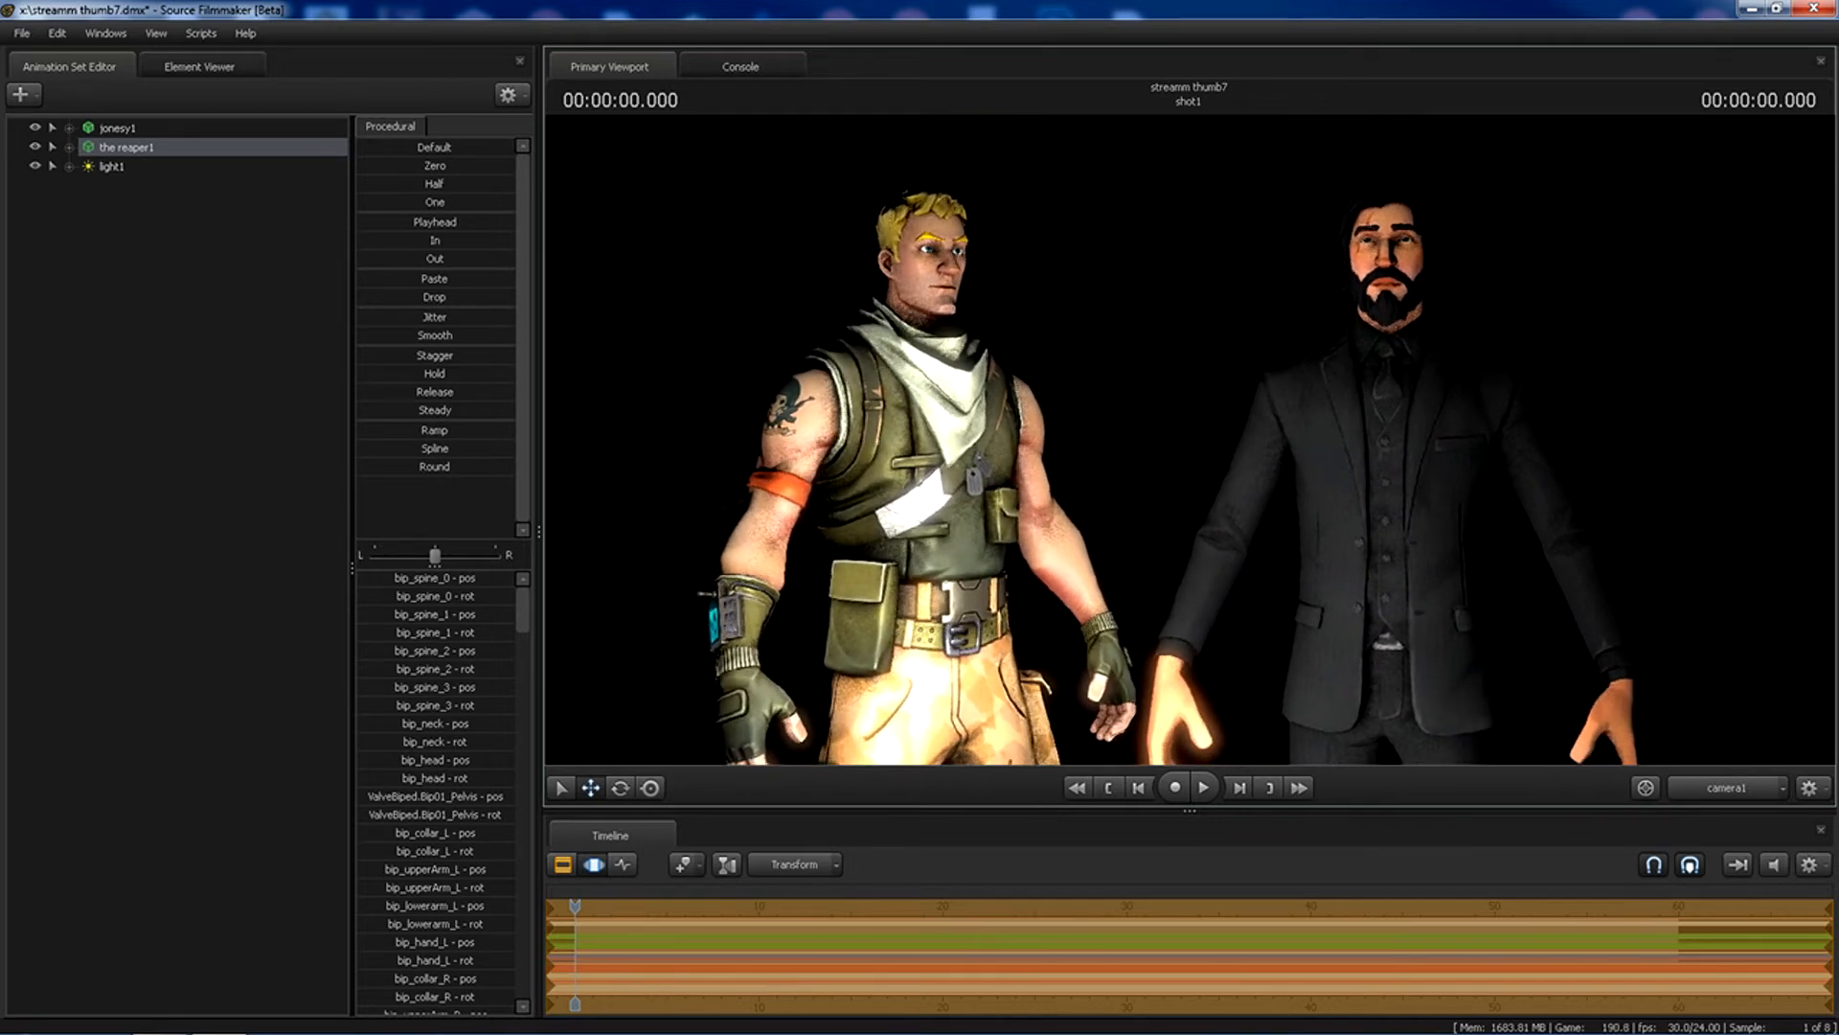
key(s)
drag(1184, 440, 1188, 439)
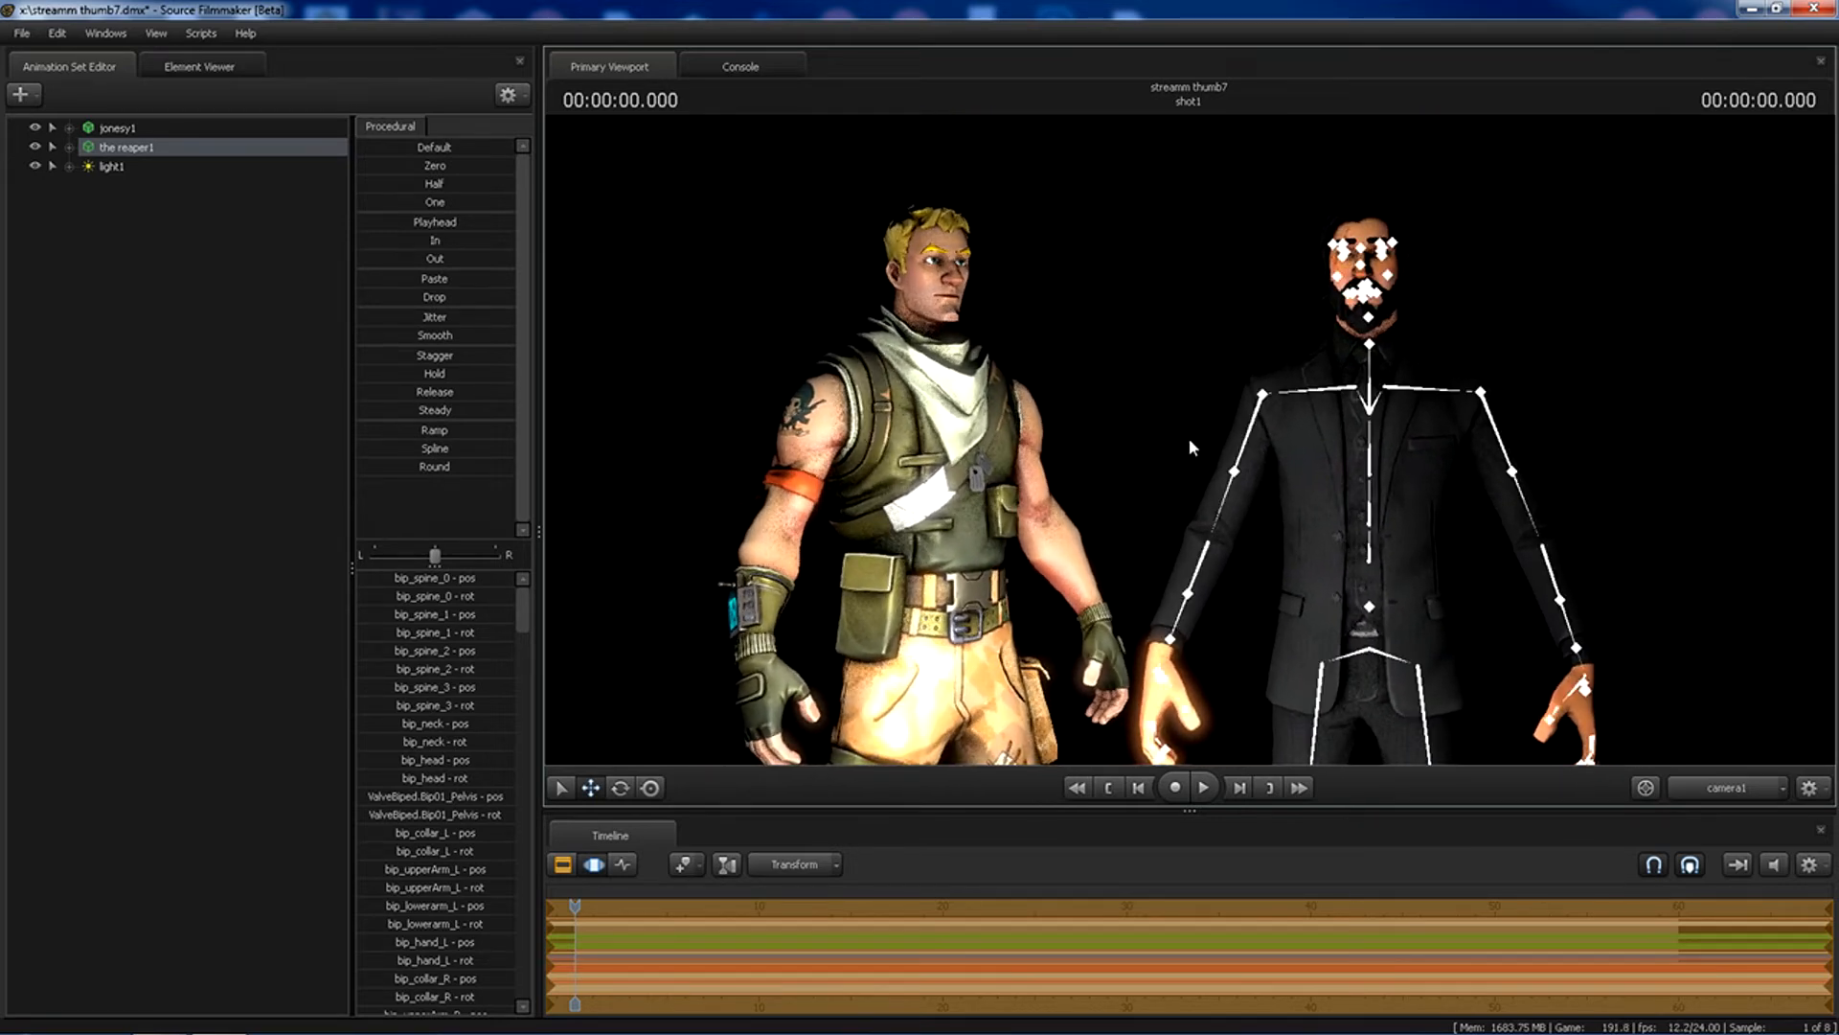
With the work camera active, move light1 up and across to sit between the two characters at waist height.
click(108, 168)
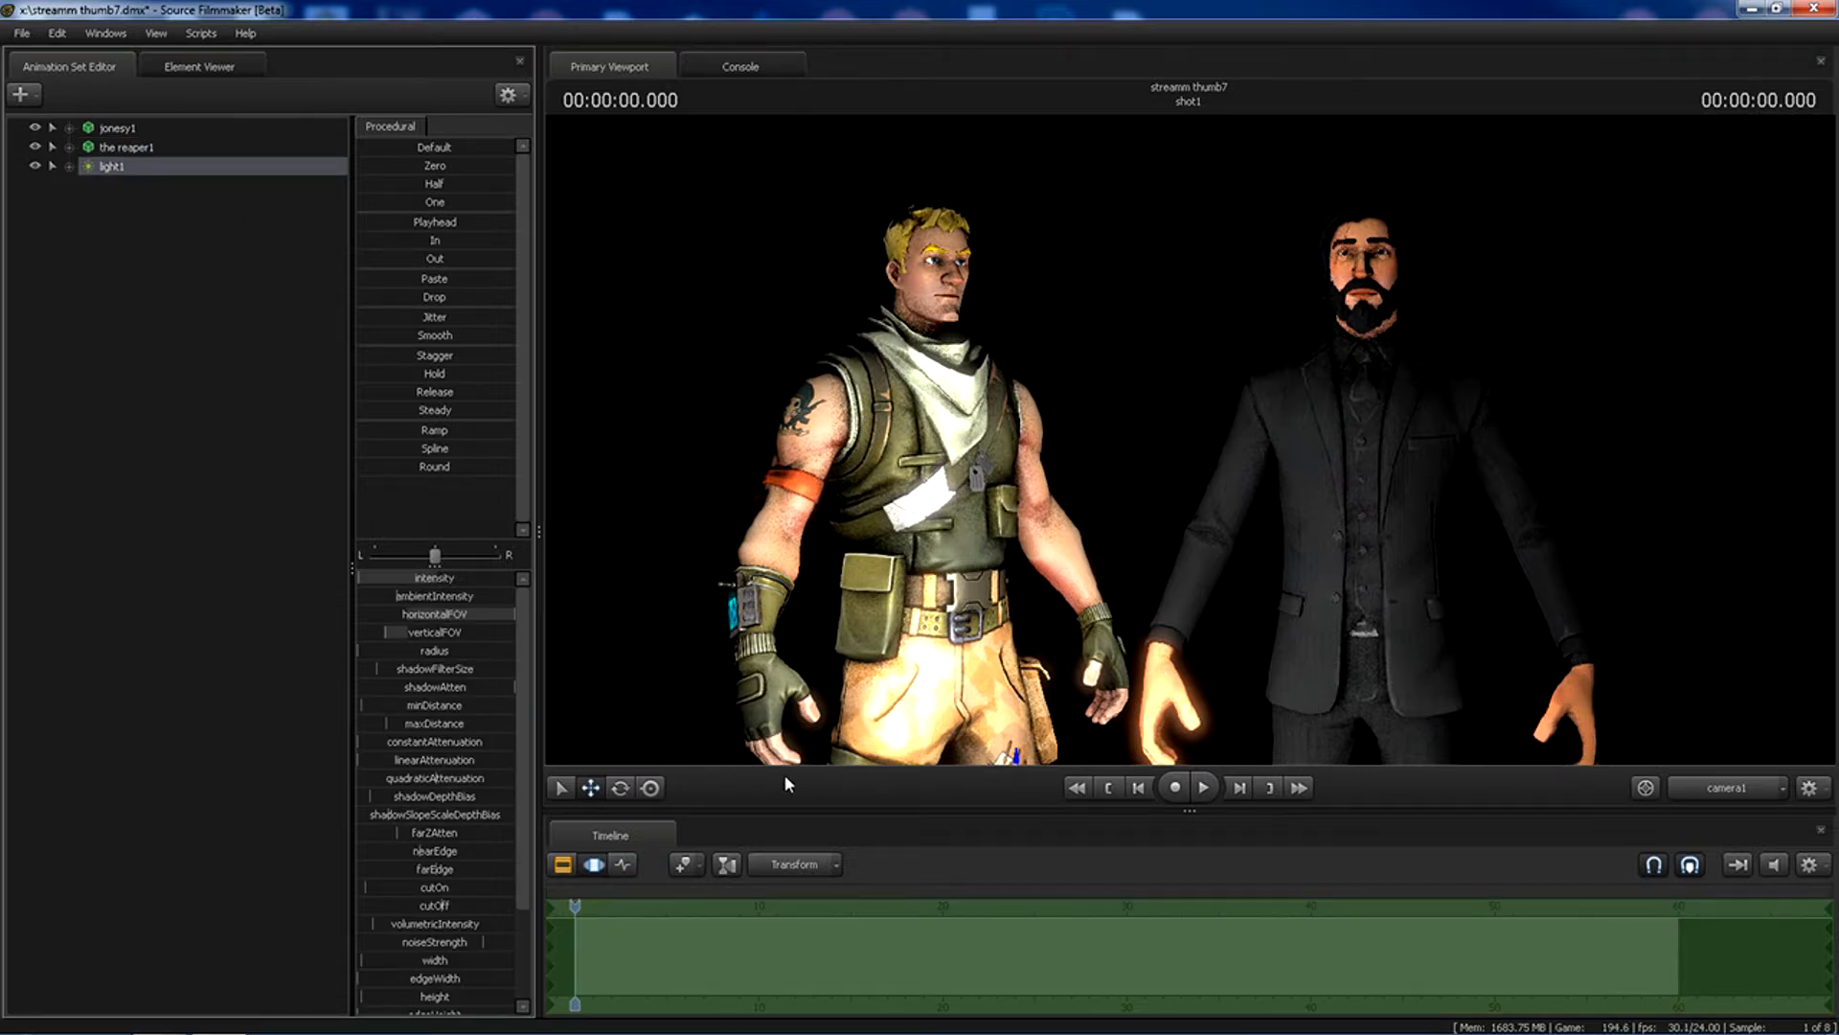
click(1721, 787)
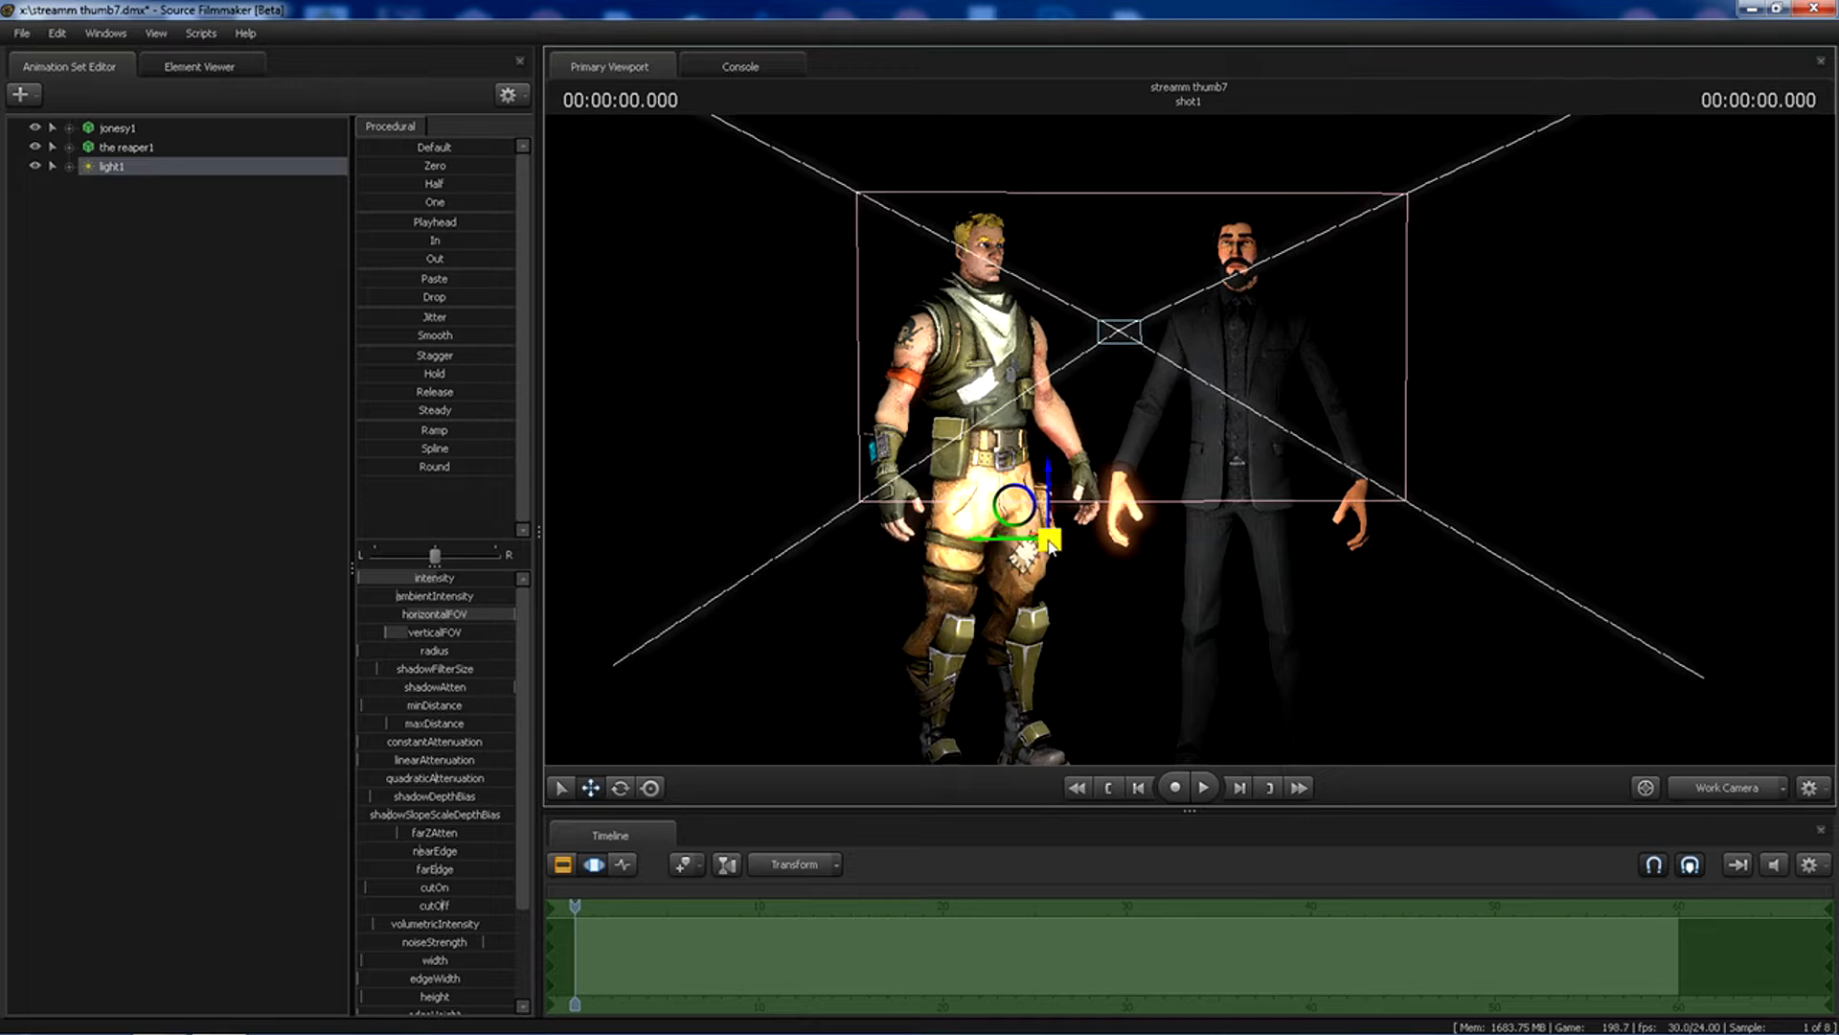
drag(1025, 540, 1145, 427)
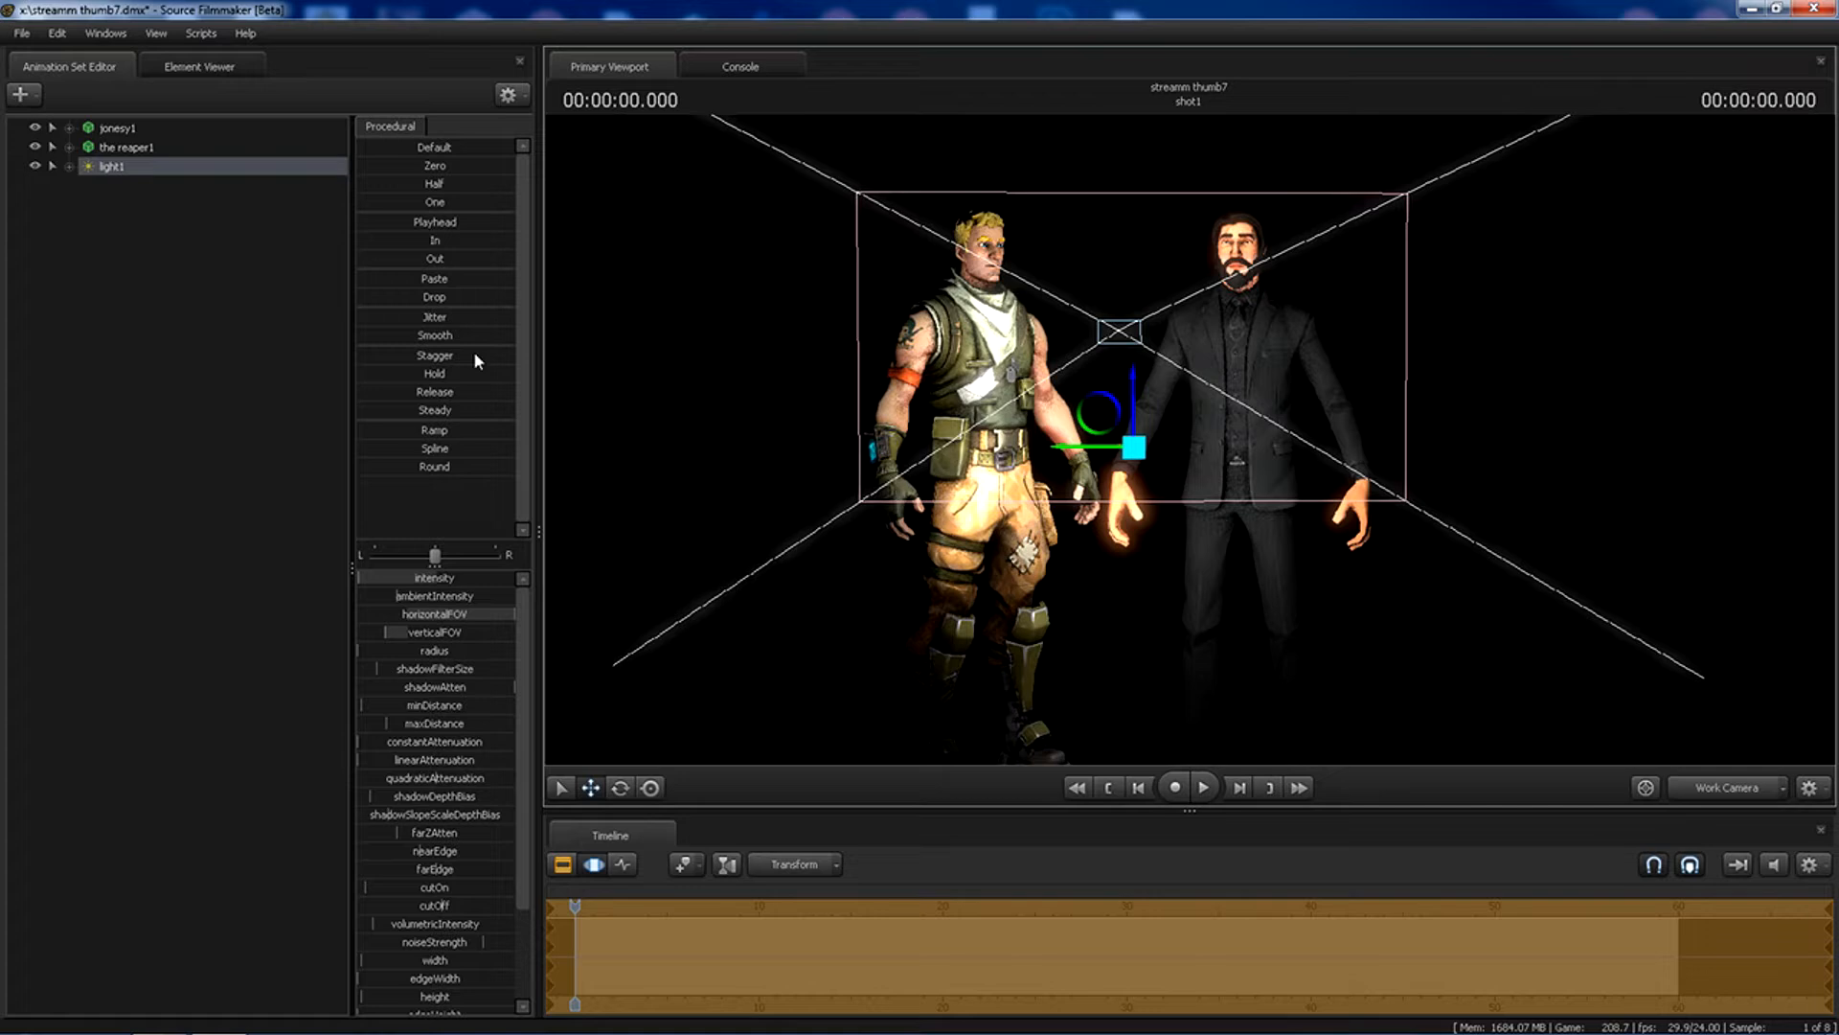
Open a secondary viewport showing camera1, make its window taller and place it over the animation set editor.
click(105, 35)
click(126, 33)
click(105, 35)
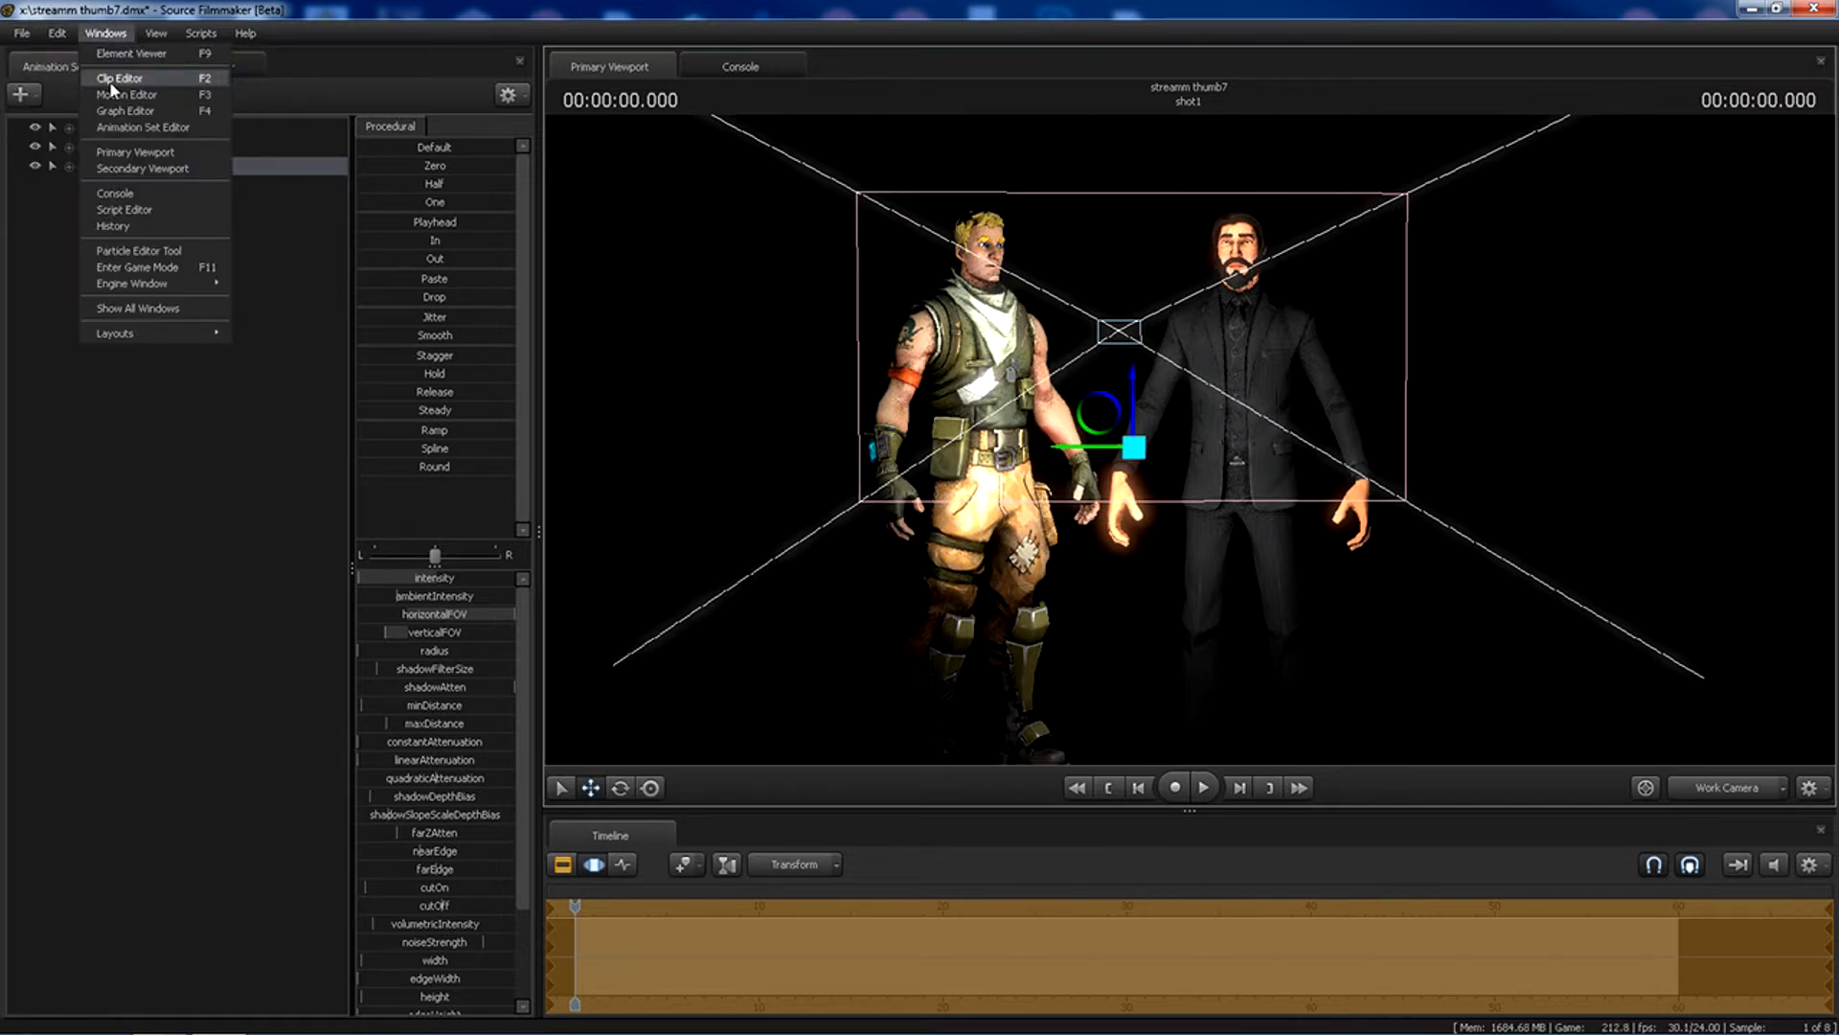
click(153, 168)
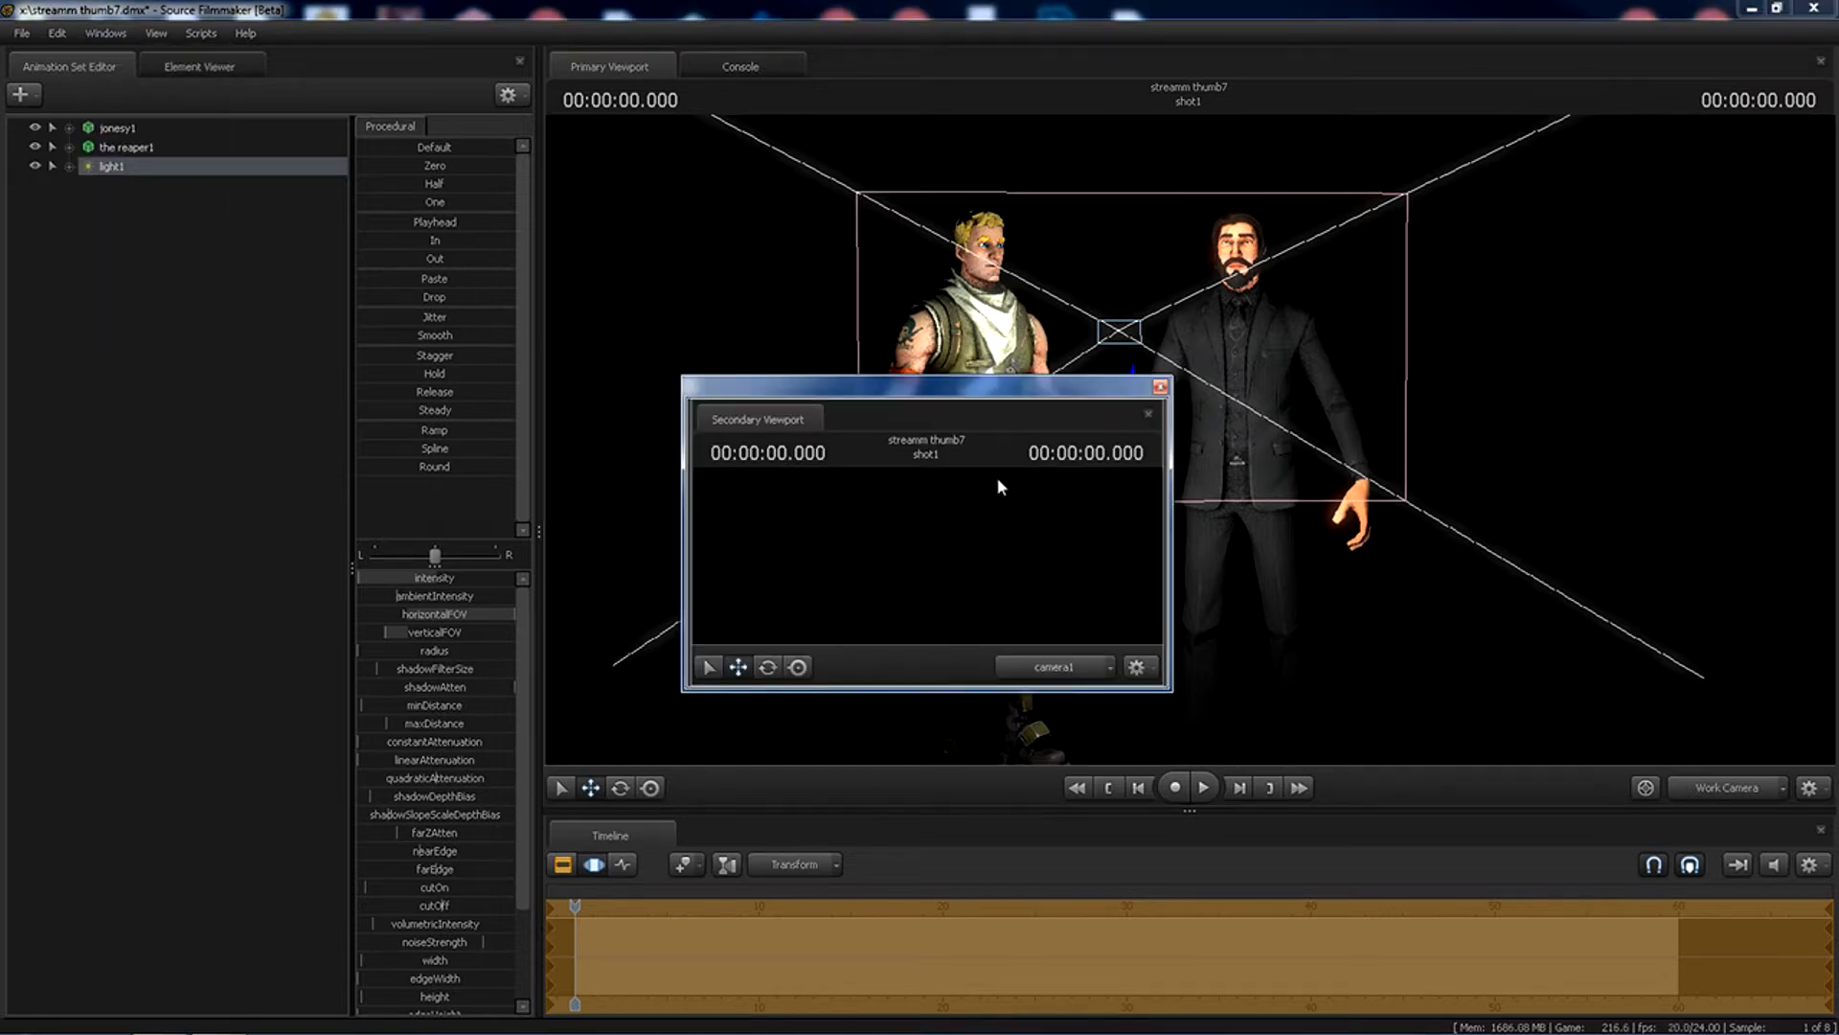
drag(937, 688, 943, 854)
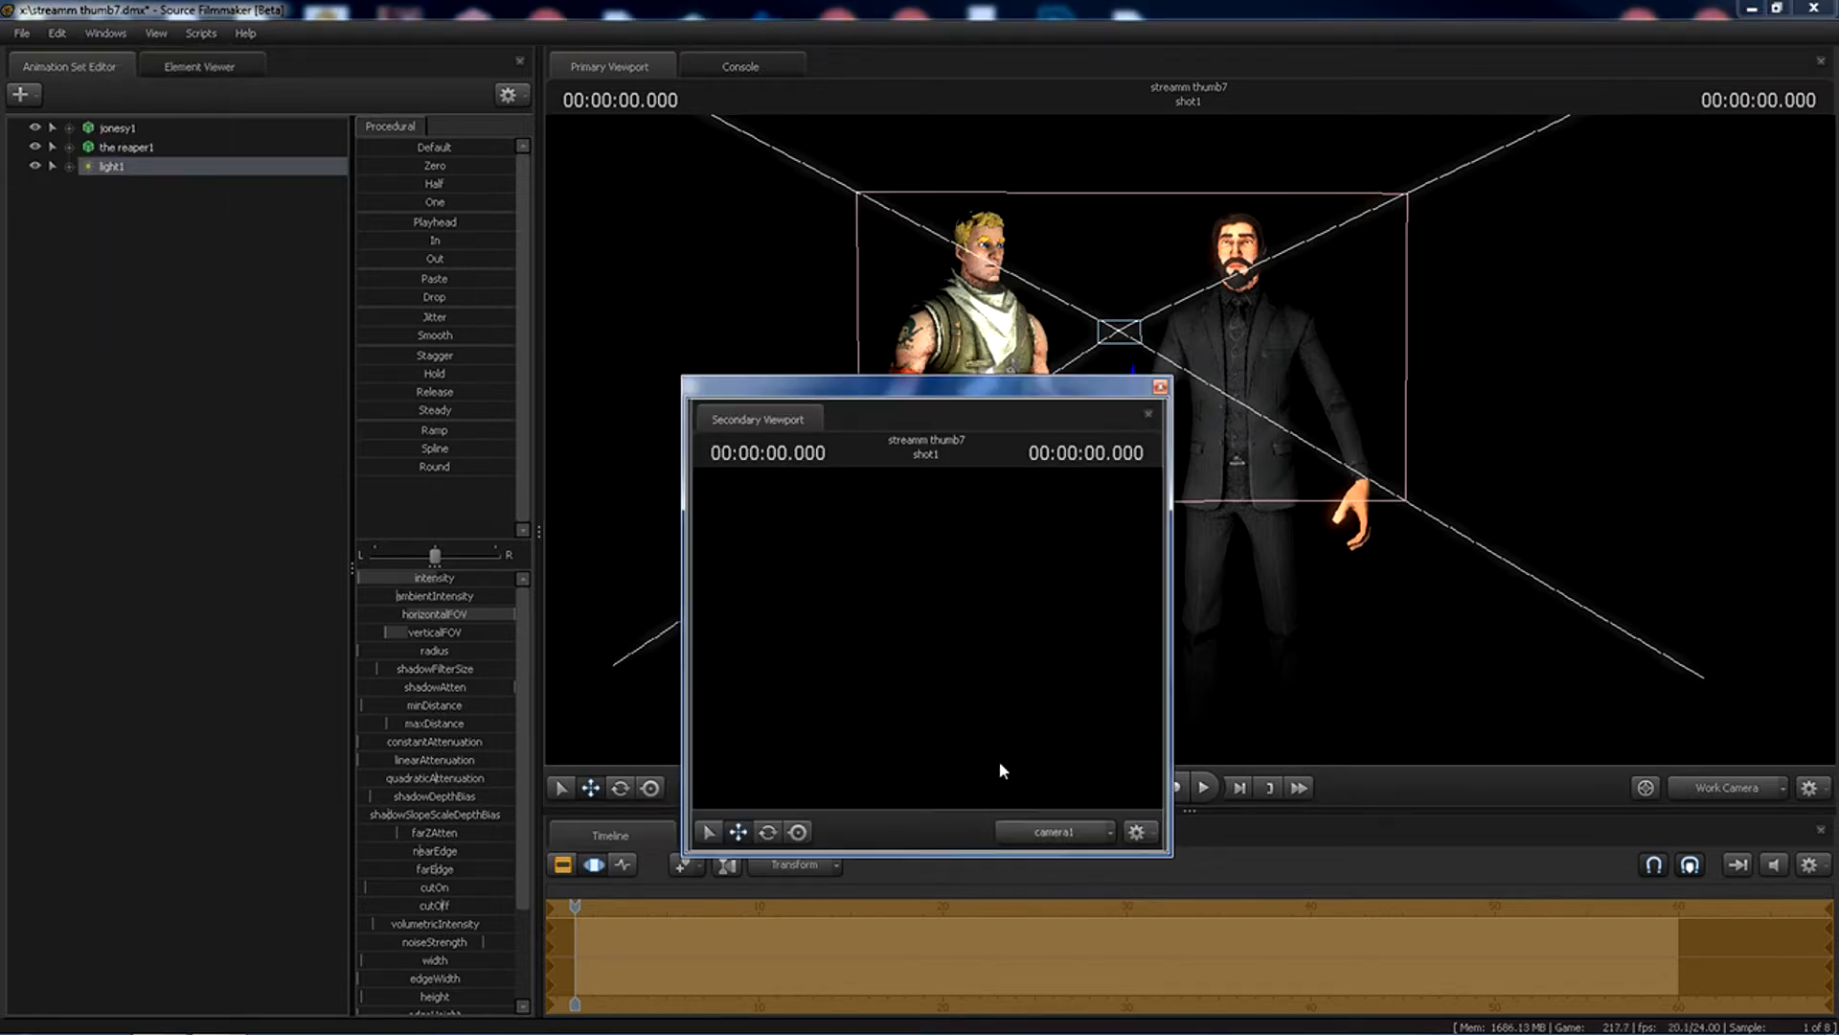
click(1056, 839)
click(1052, 832)
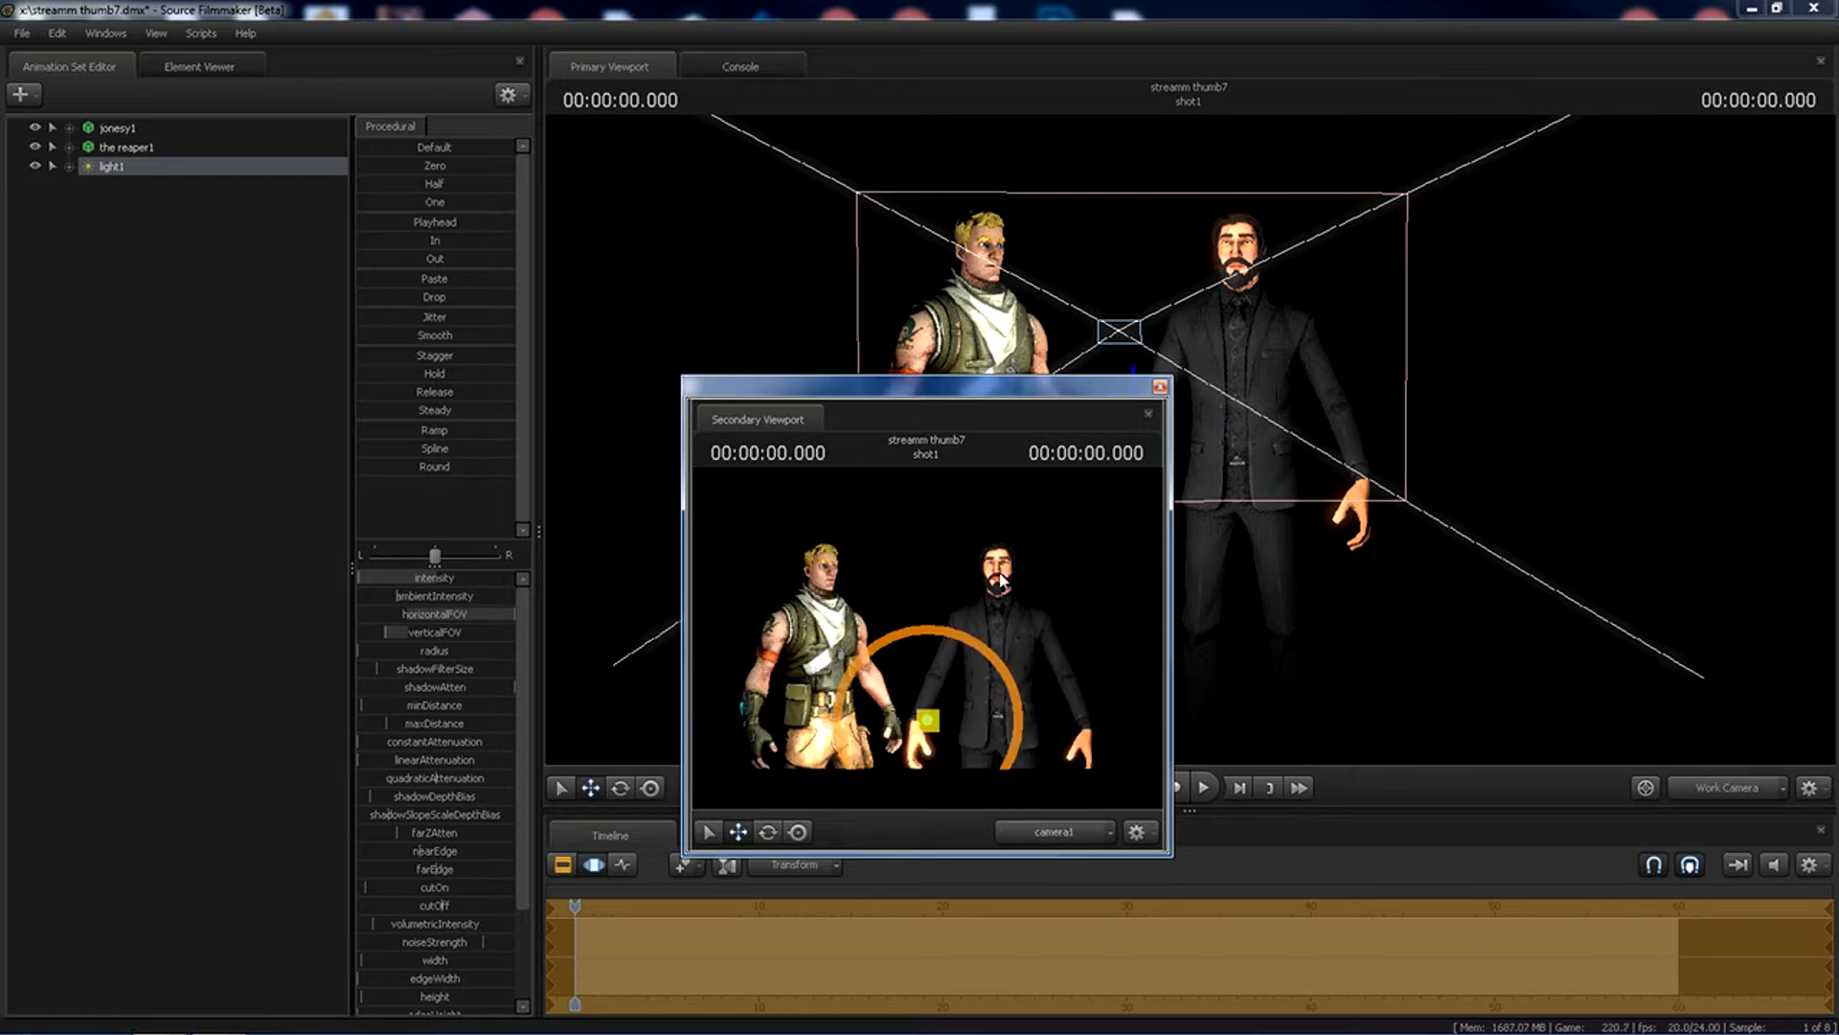
drag(962, 383, 341, 285)
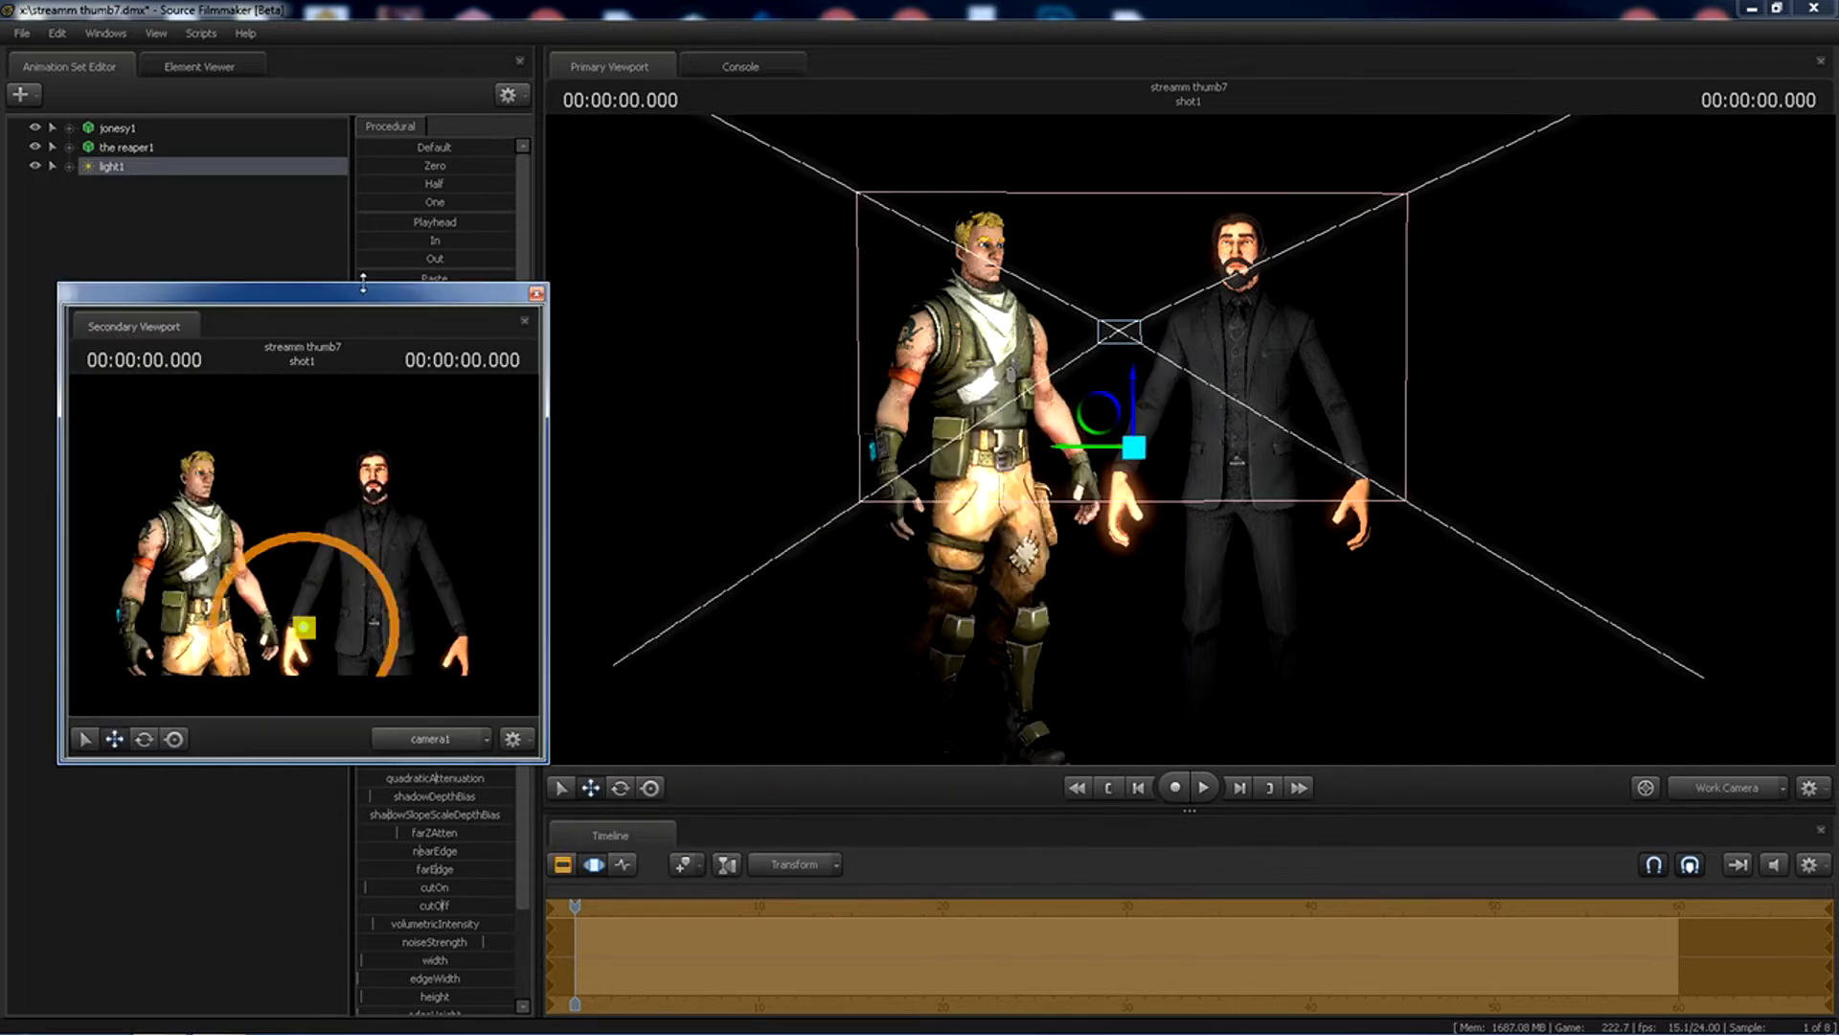
Reframe camera1 on both characters in the secondary viewport and bring the work camera in close to Jonesy's upper body.
click(1034, 407)
drag(314, 564, 573, 572)
drag(290, 559, 304, 594)
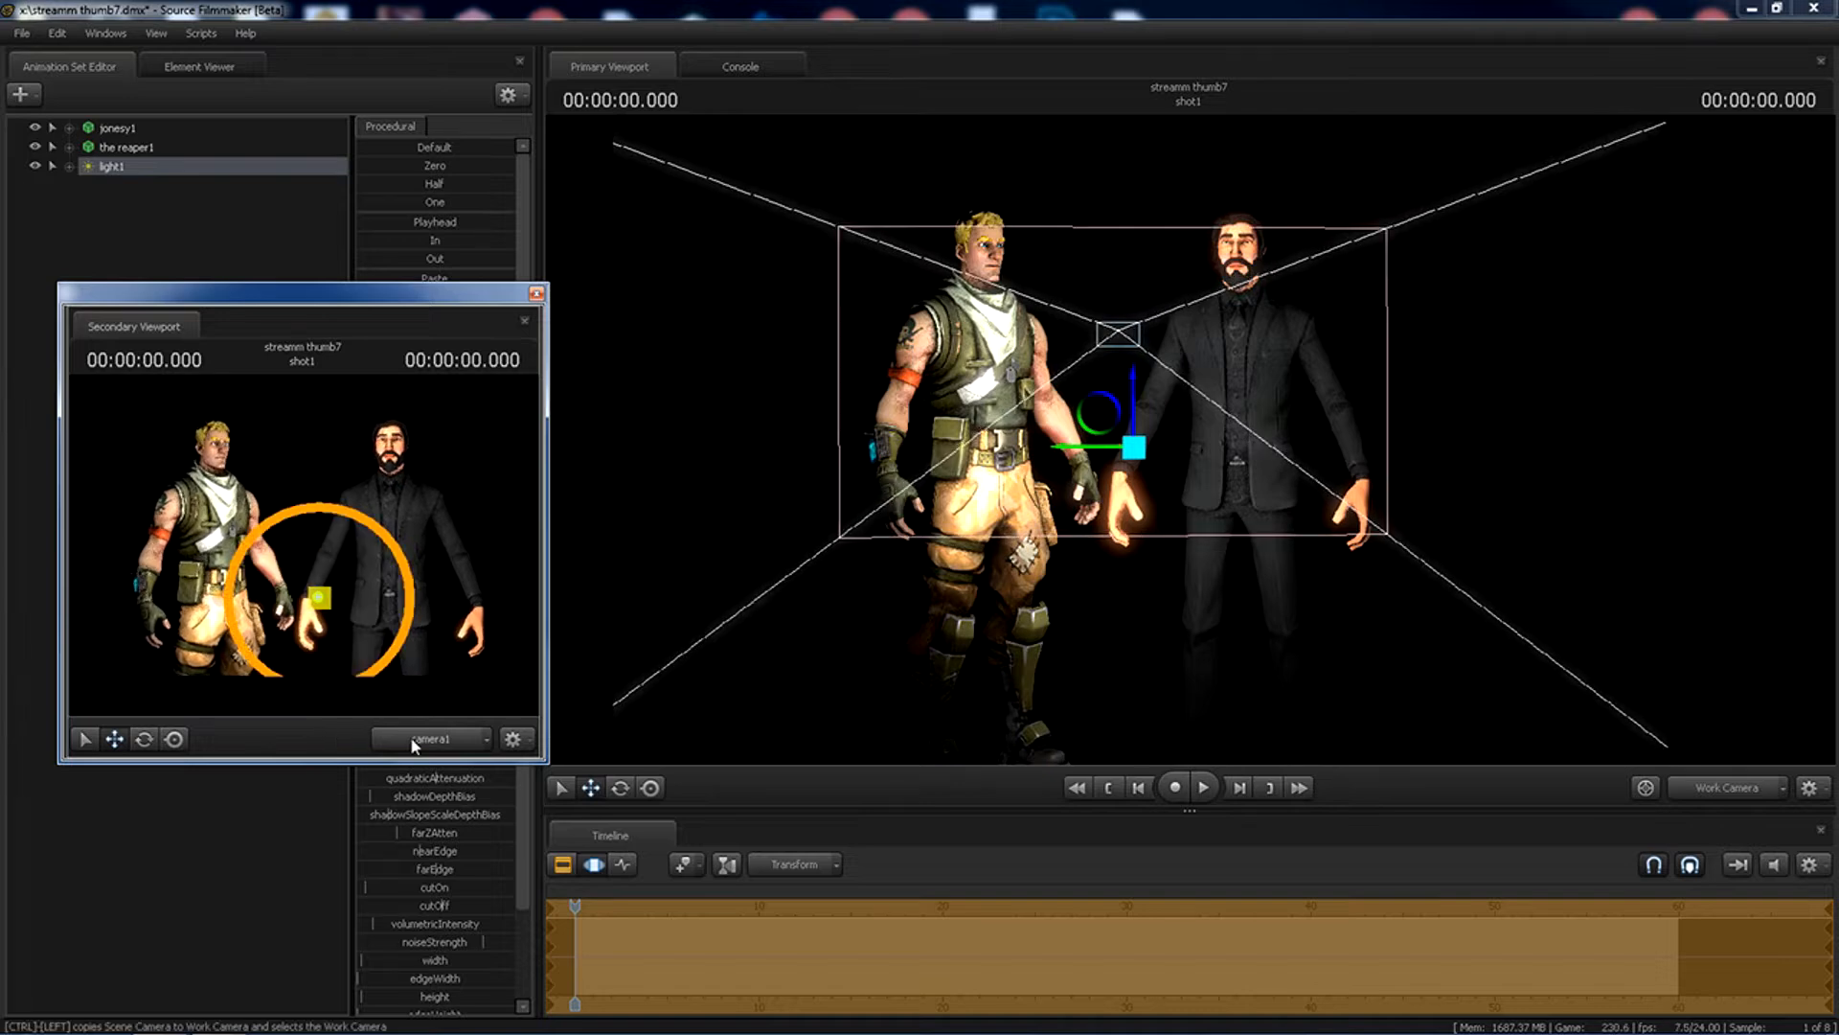
drag(1267, 502, 1145, 458)
key(w)
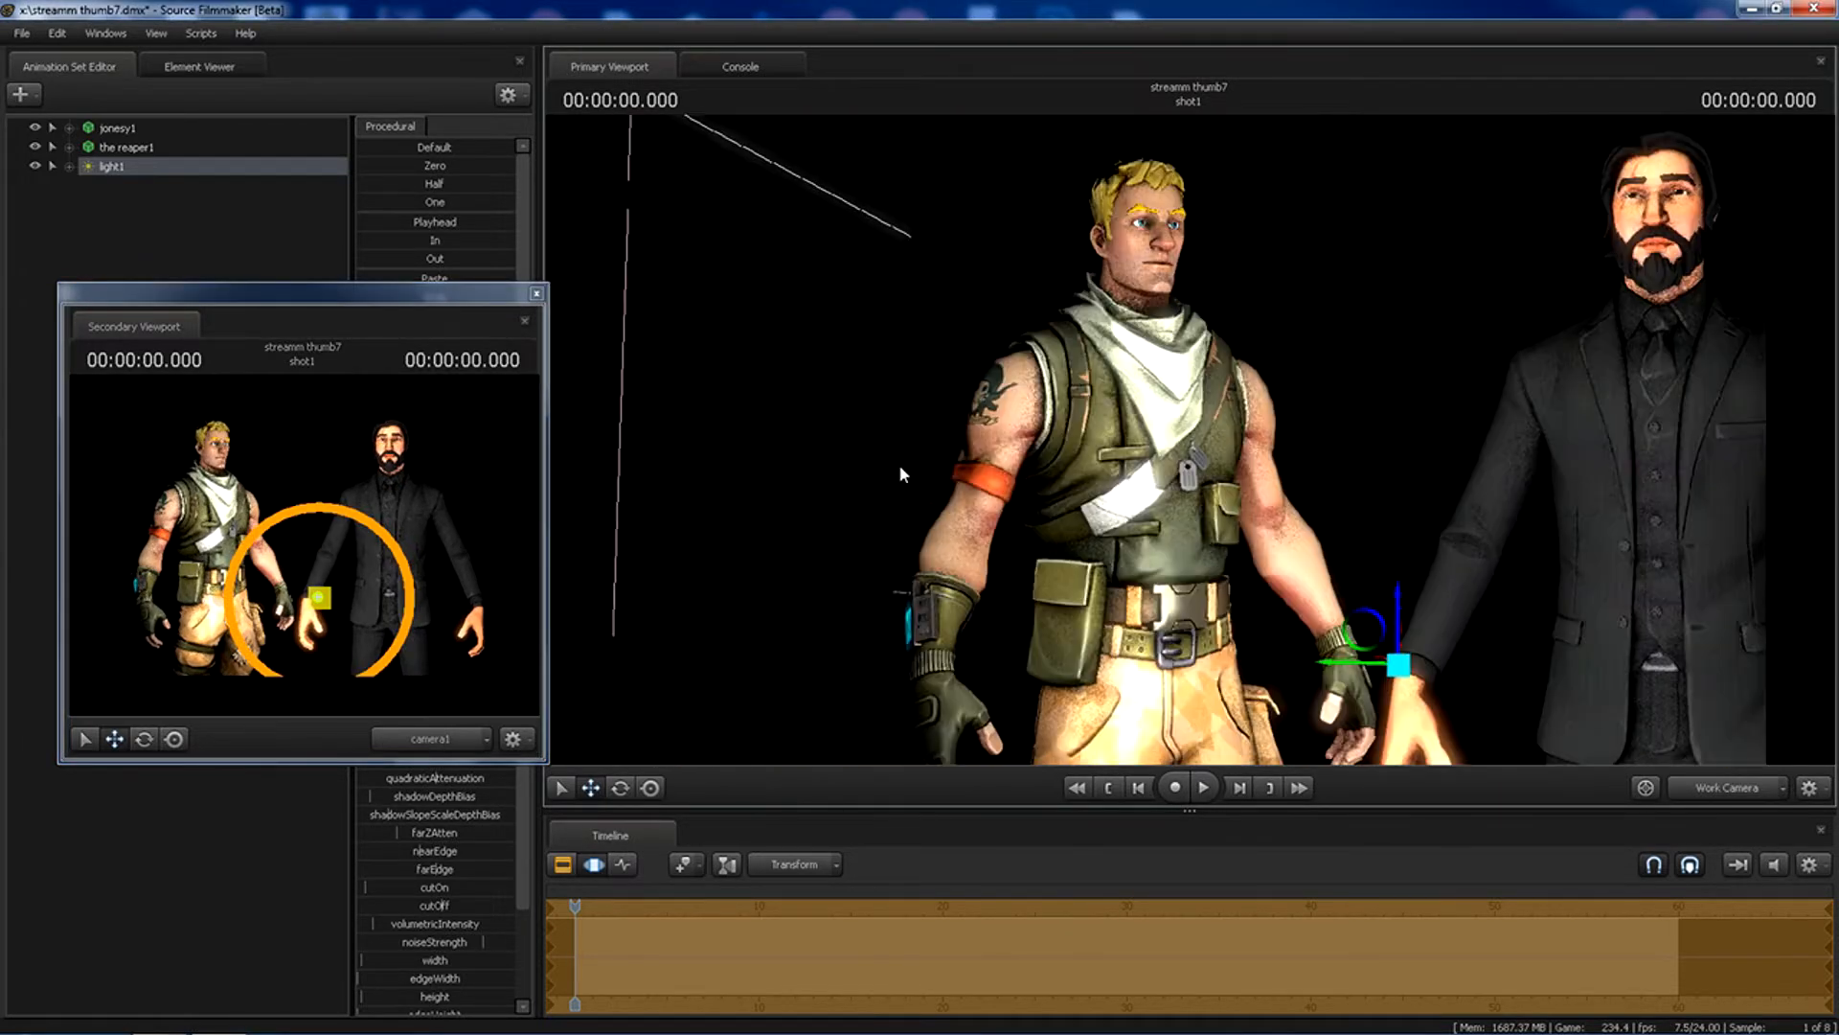
Shift camera1's framing of both characters slightly in the primary viewport and return to the work camera.
mouse_move(901, 441)
mouse_down()
mouse_move(993, 444)
mouse_move(929, 450)
mouse_up()
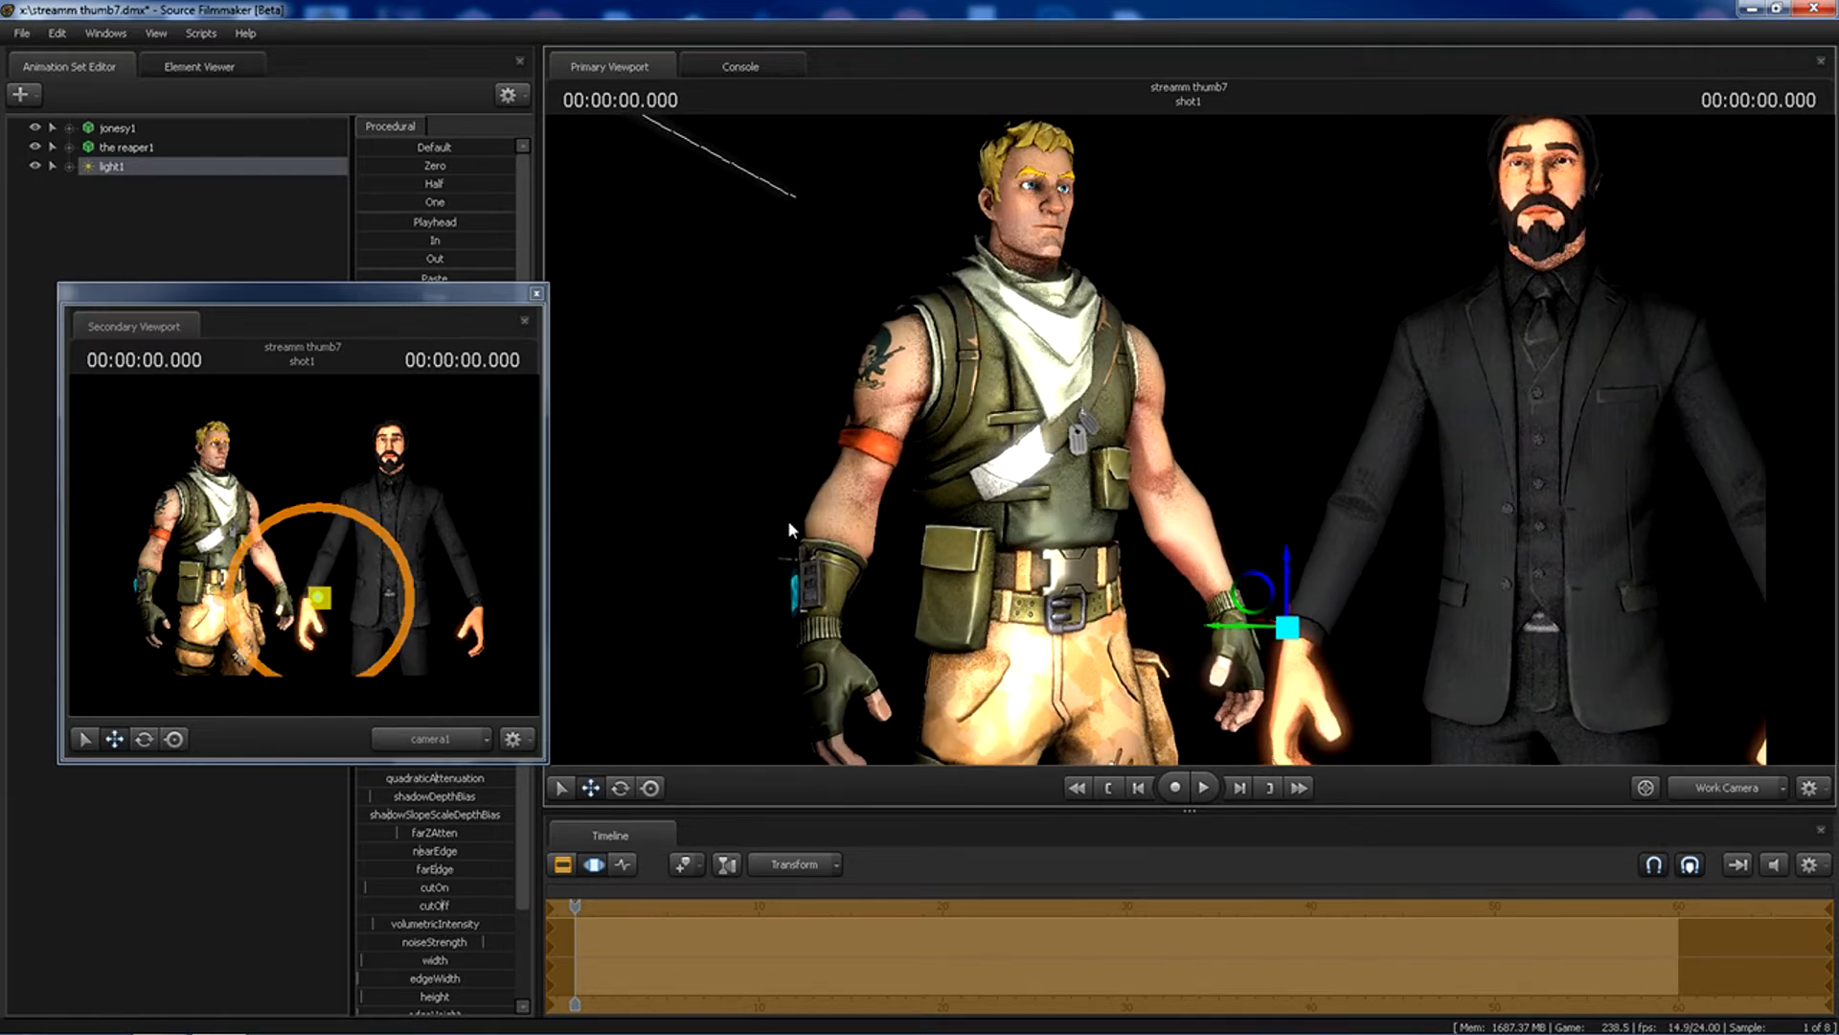
click(1713, 788)
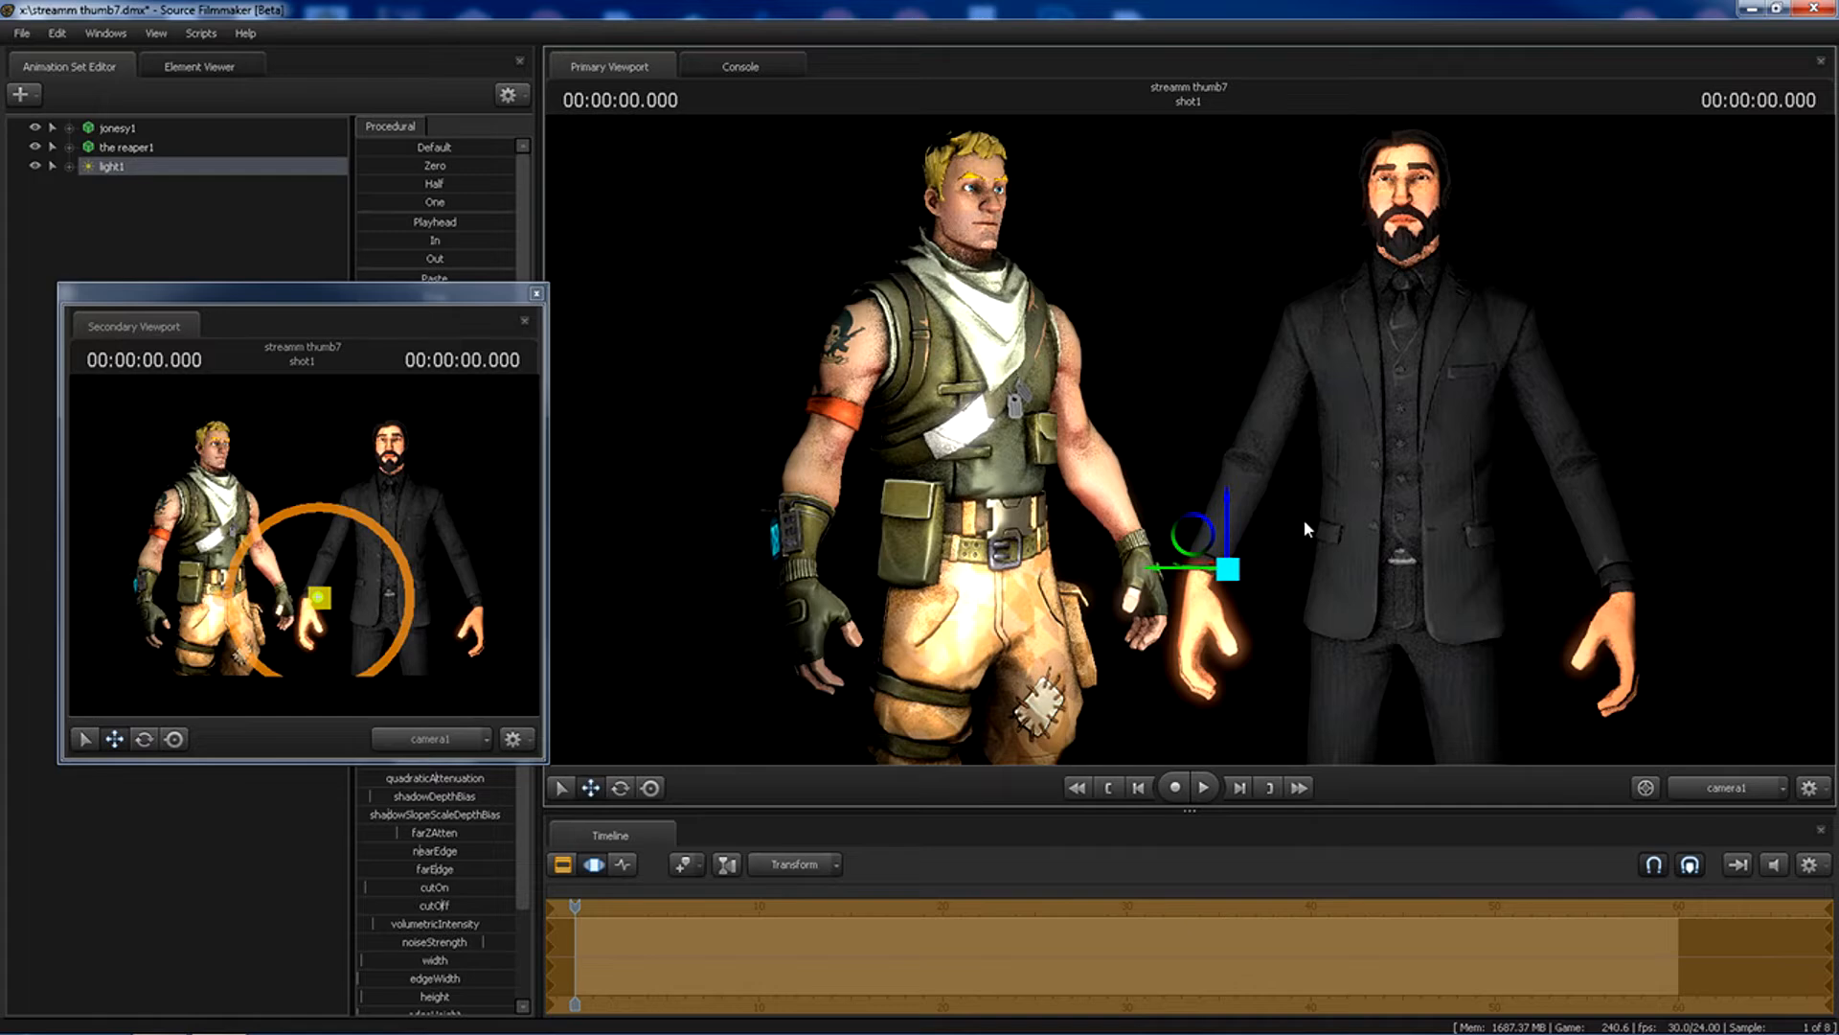
mouse_move(1367, 561)
mouse_down()
mouse_move(1409, 590)
mouse_move(1366, 560)
mouse_up()
click(1700, 791)
drag(1548, 734, 1590, 756)
drag(1038, 327, 1039, 292)
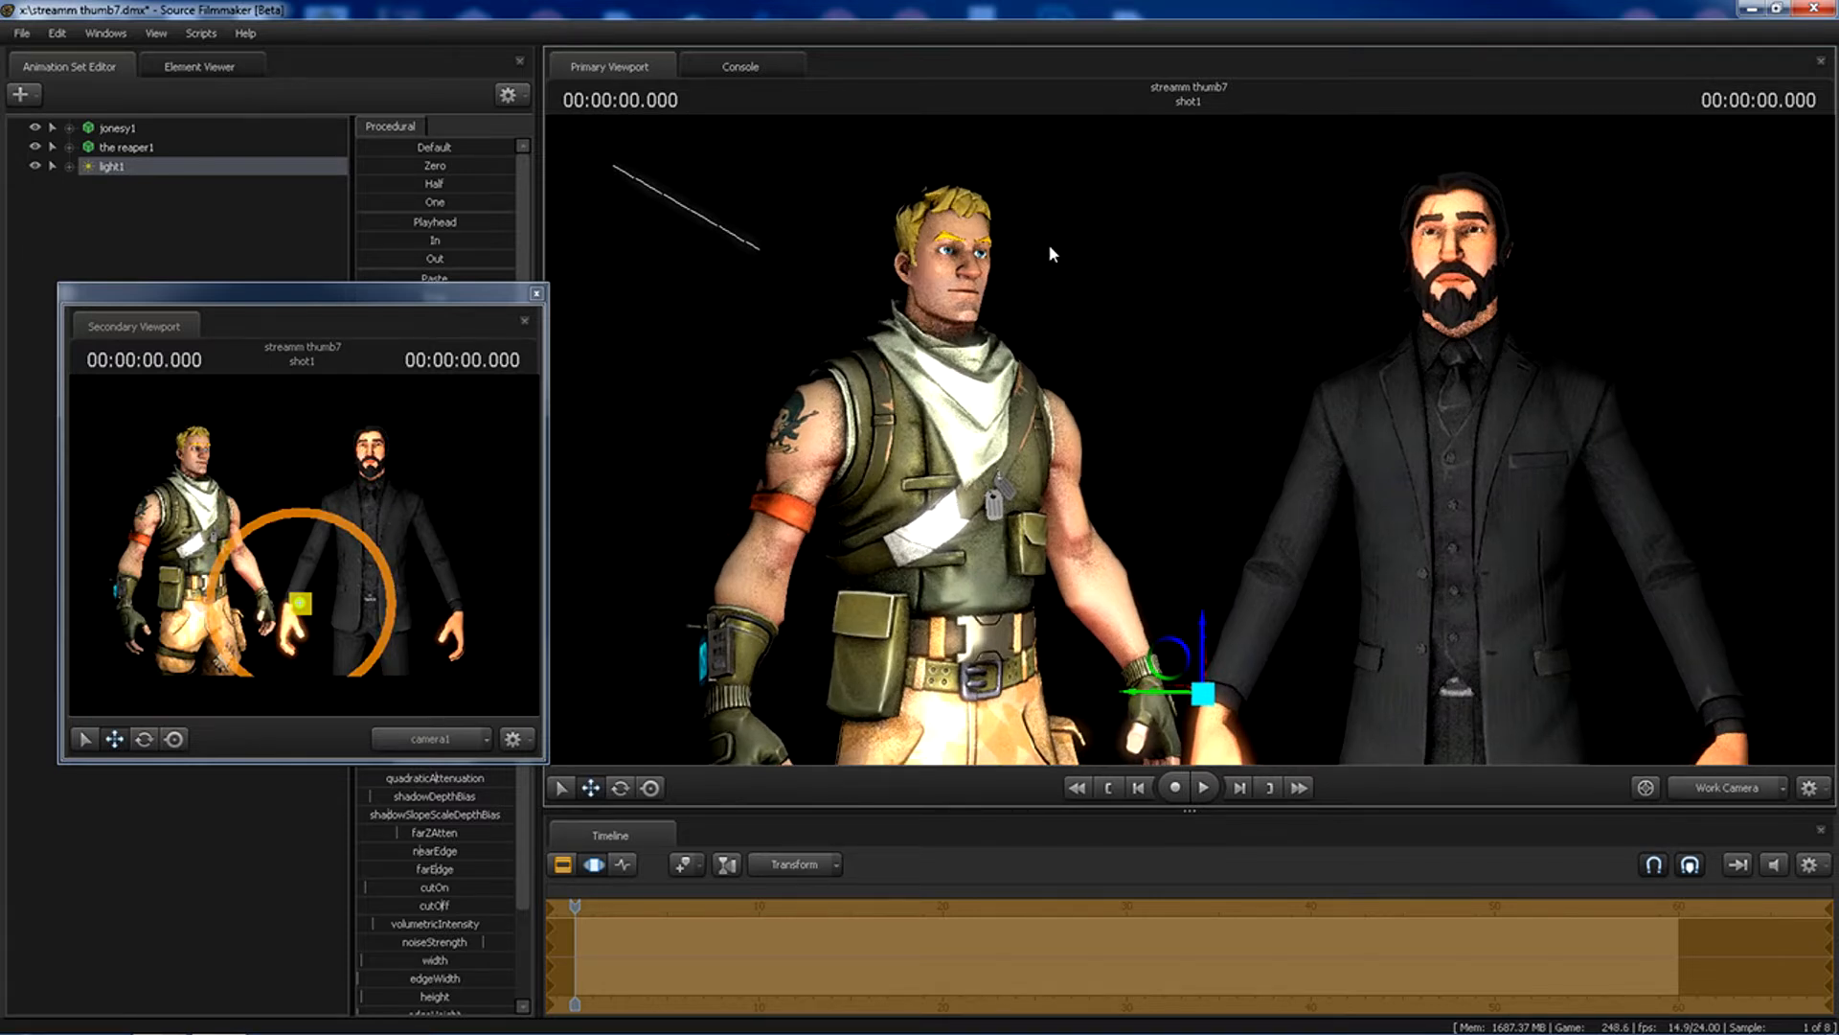
Clear the secondary viewport off the animation set editor and add the fireman helmet model, filtering the model list by "fire hel".
drag(460, 290, 1644, 575)
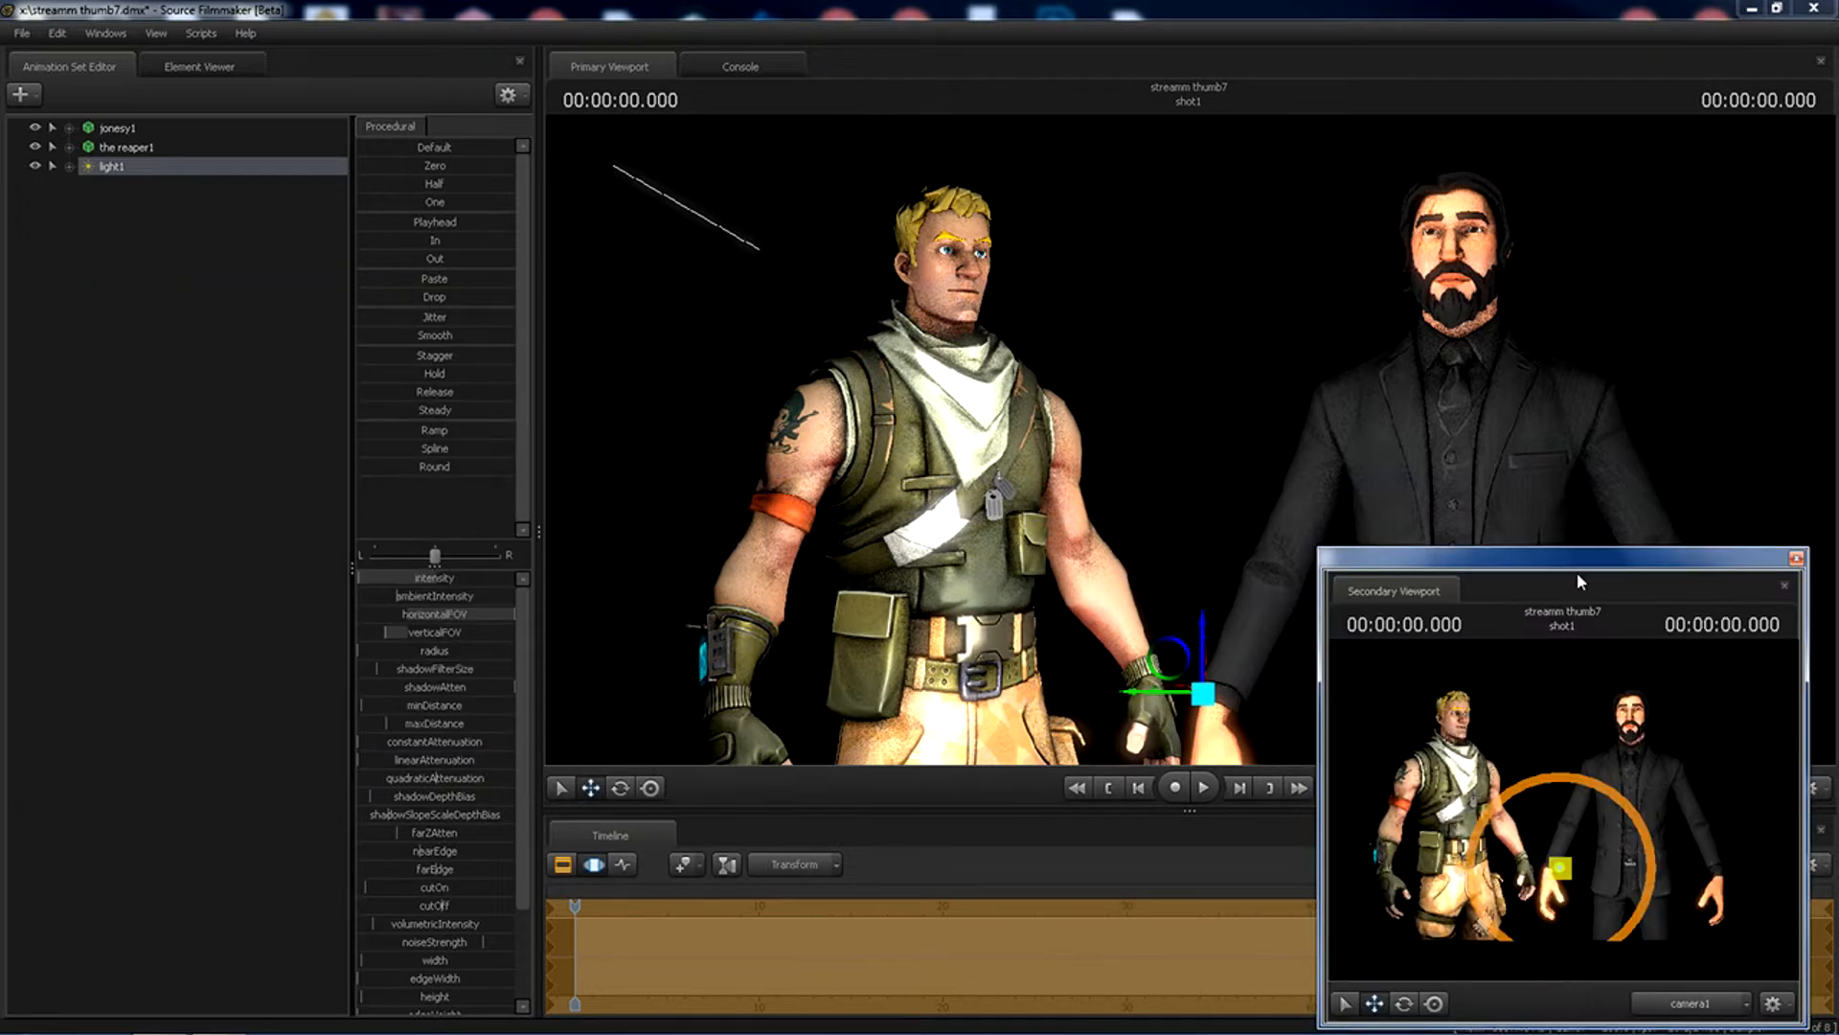
right_click(136, 222)
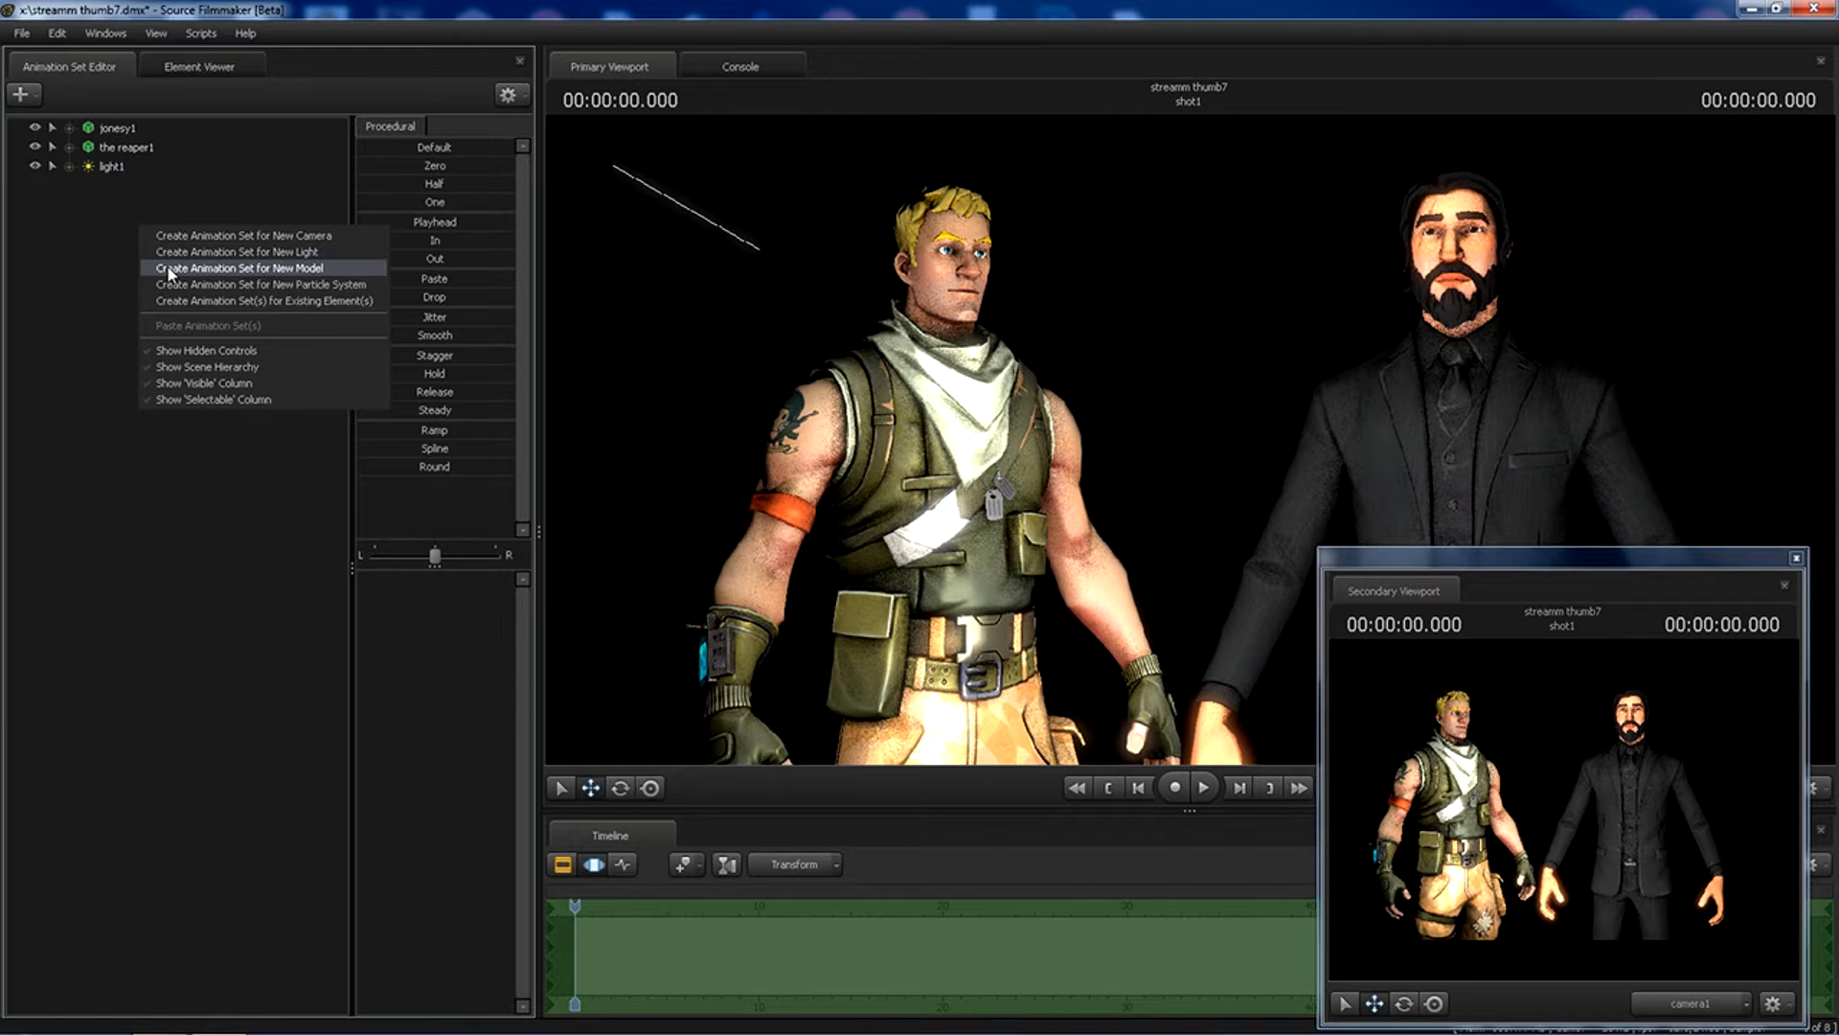
click(170, 268)
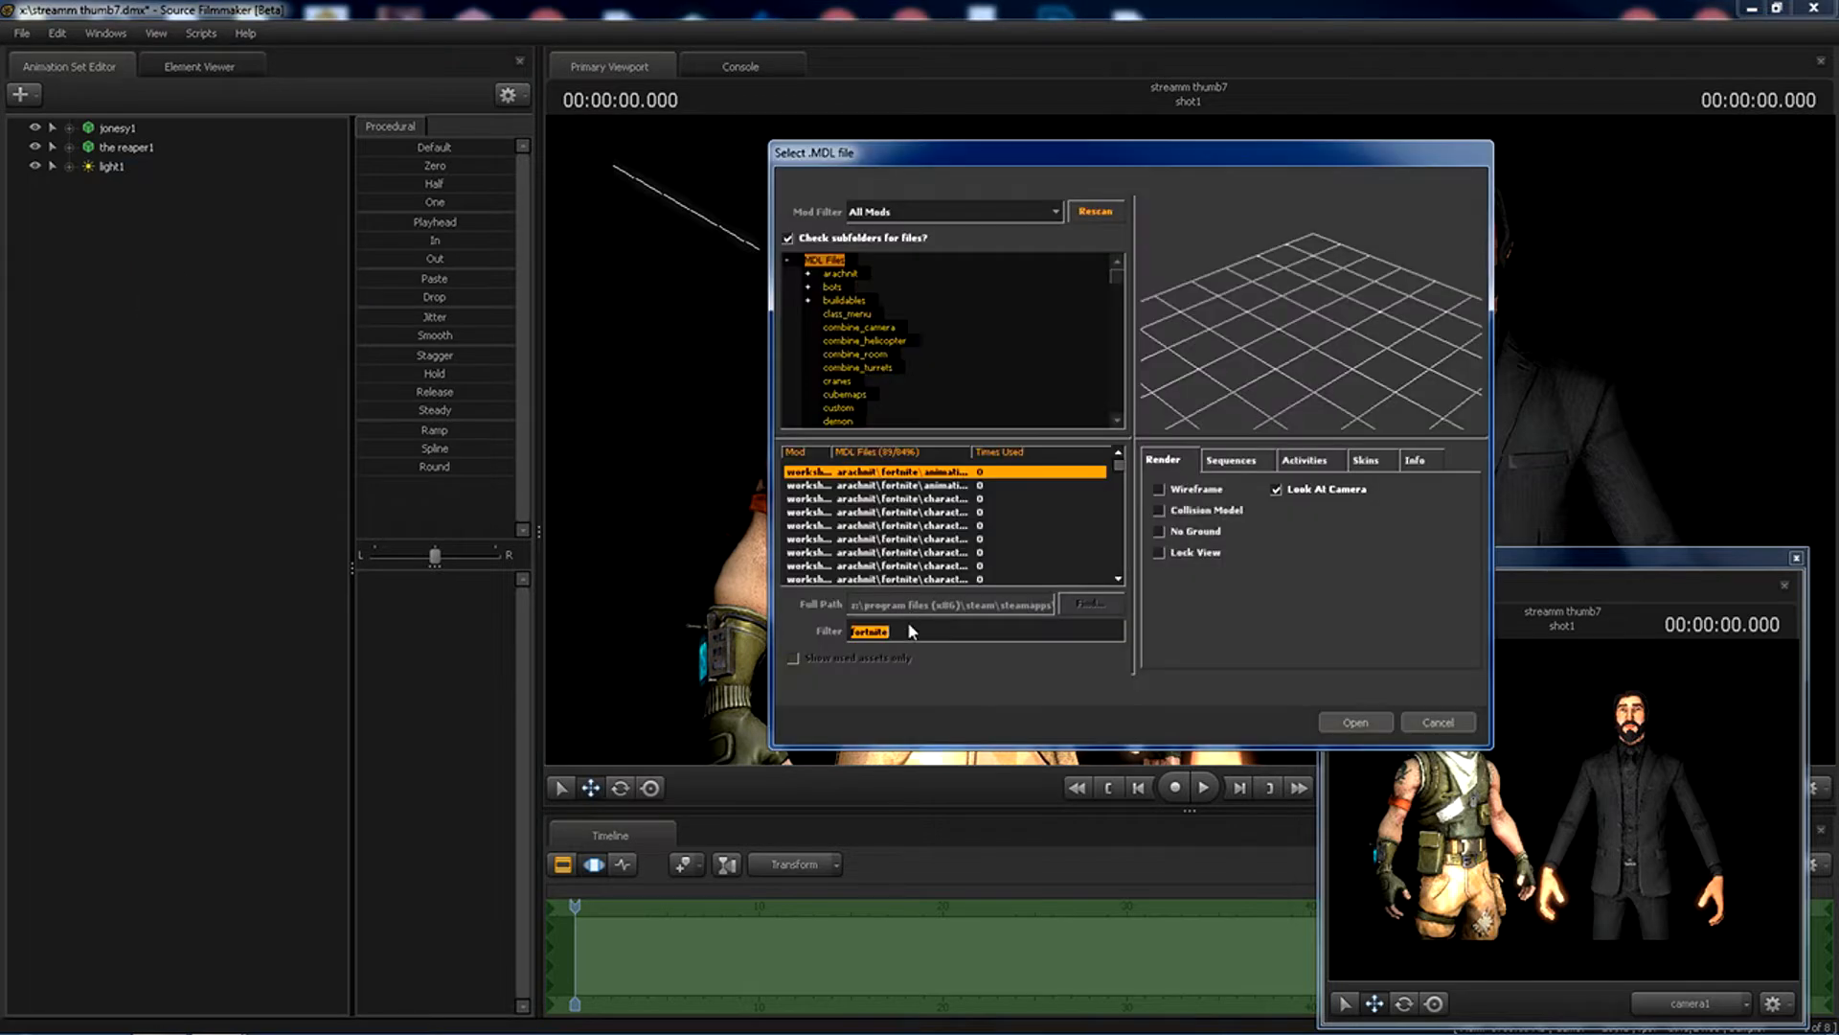
key(BackSpace)
text(fire)
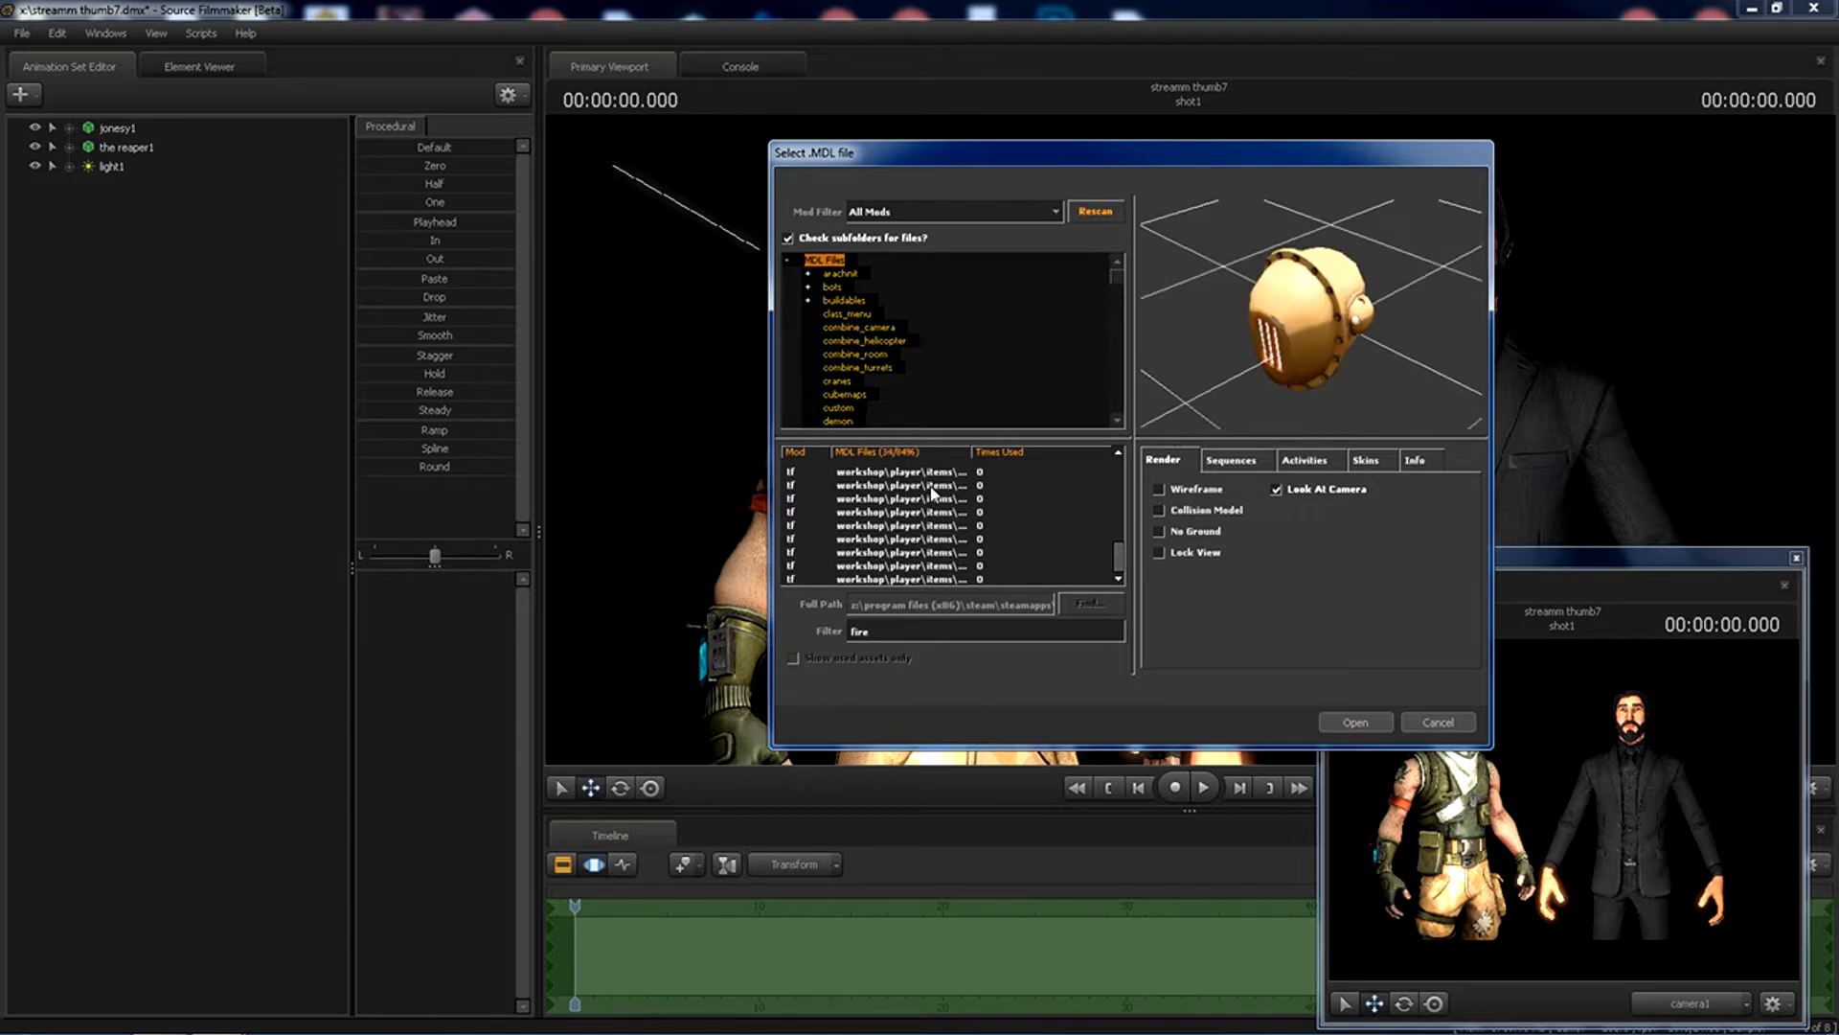
click(929, 479)
click(932, 513)
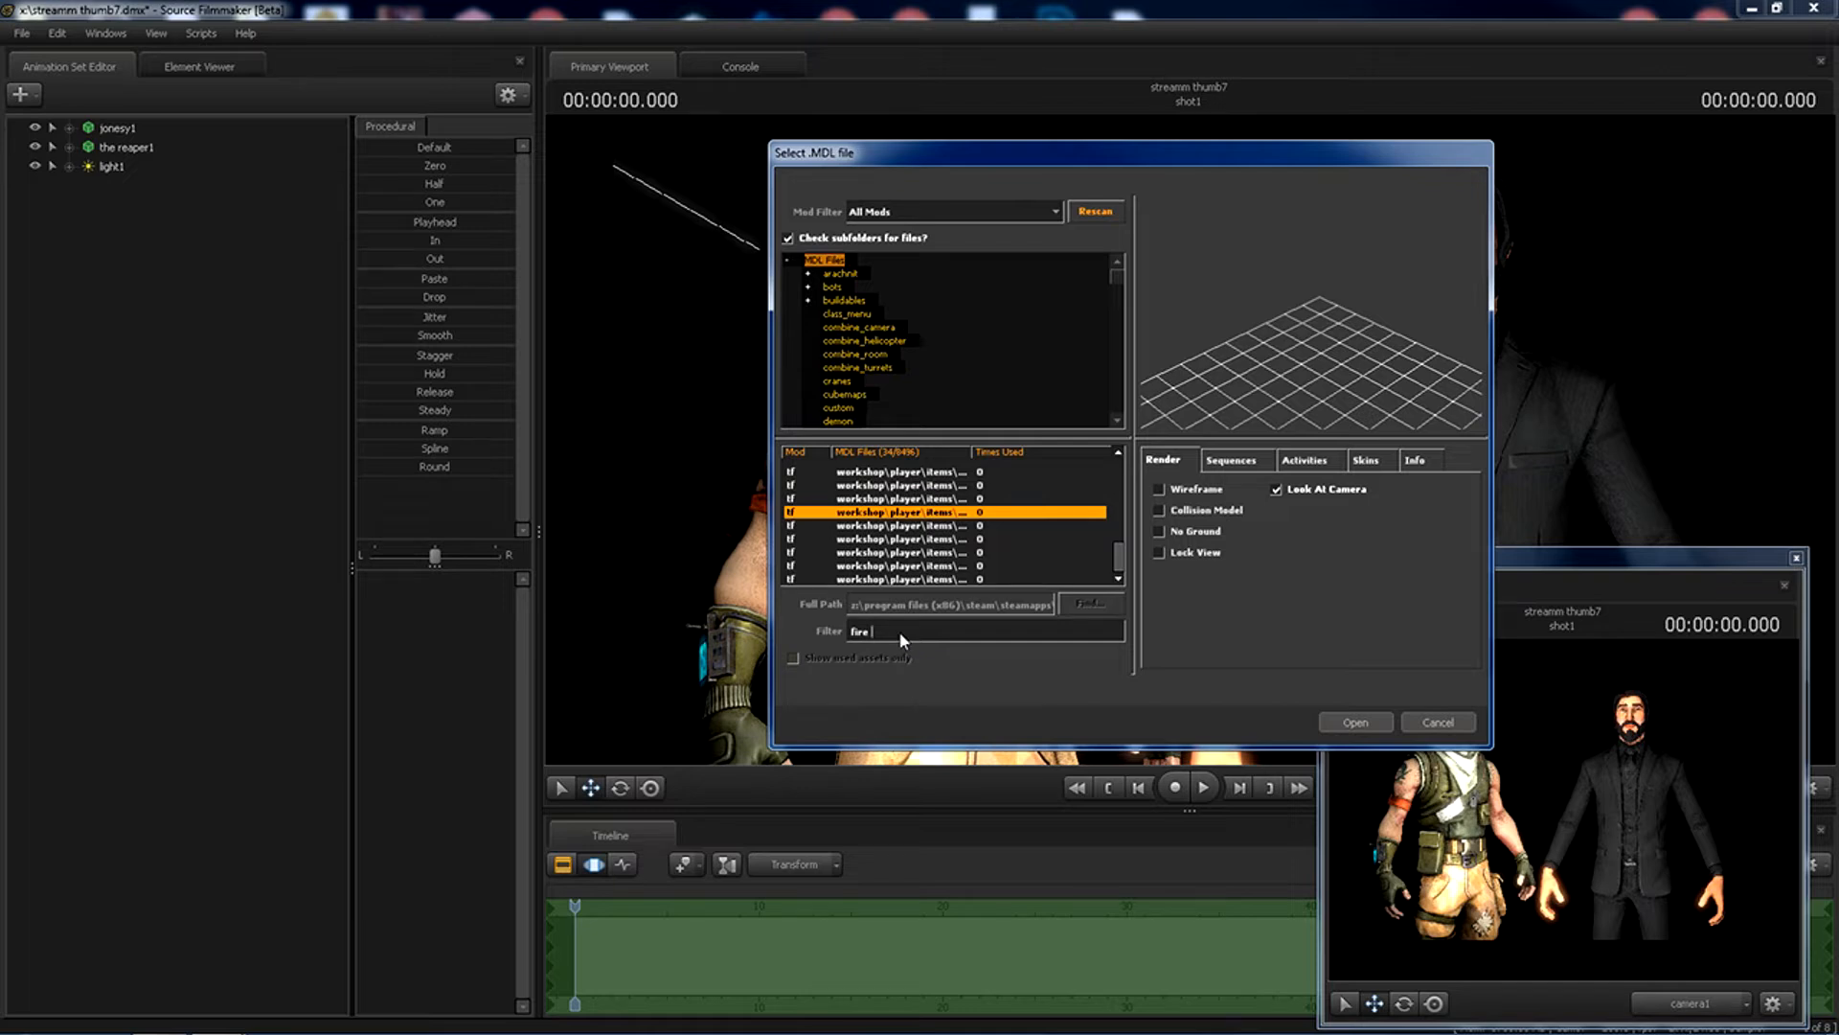
text(hel)
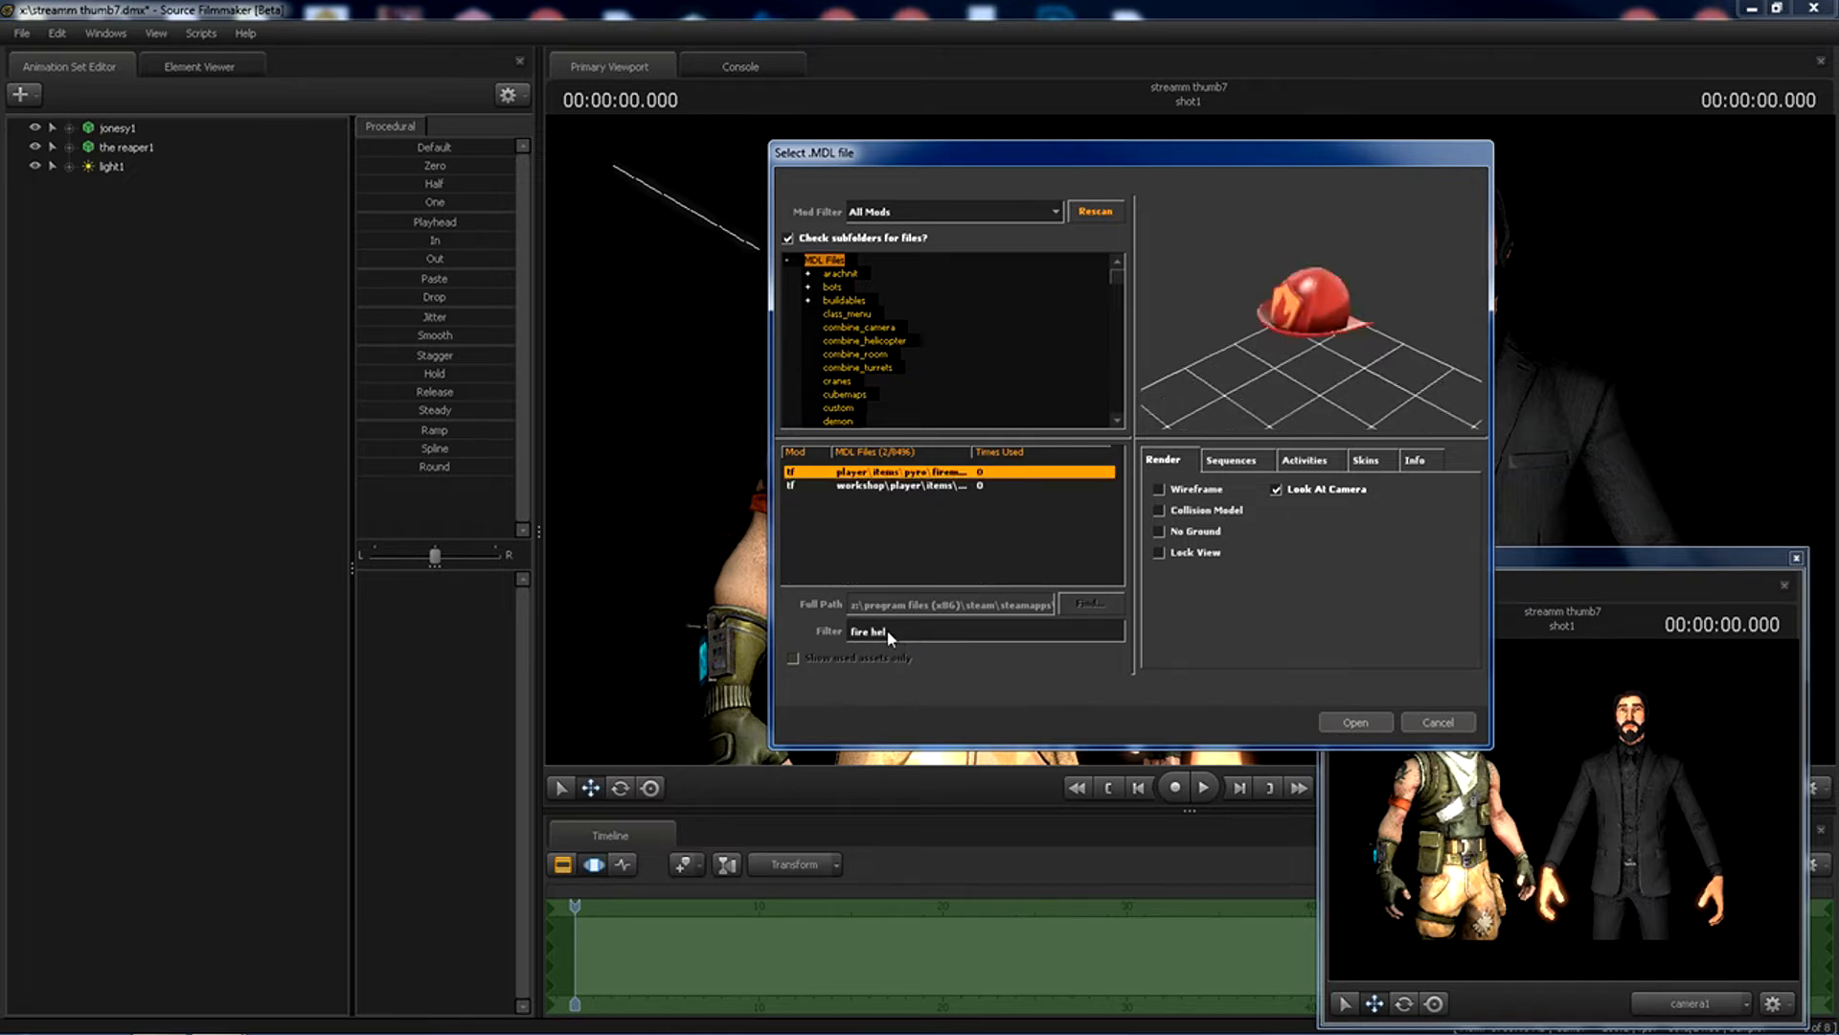
click(1355, 722)
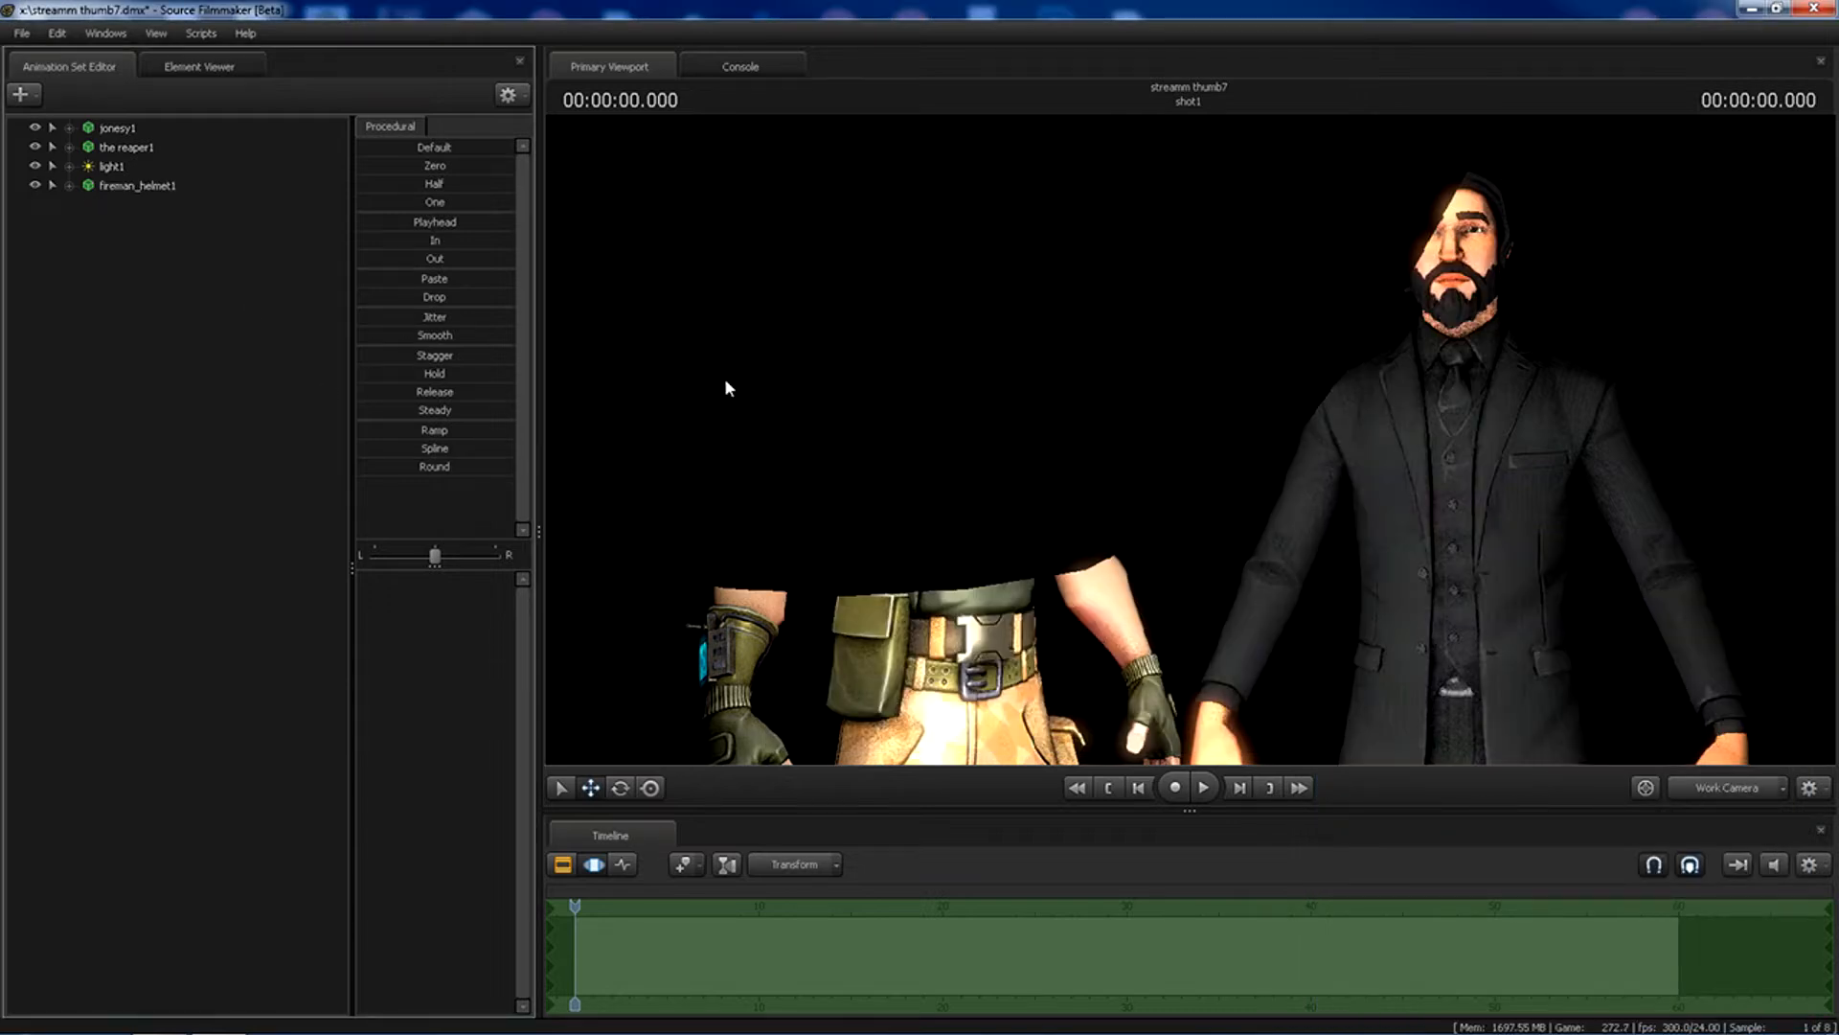
Raise fireman_helmet1 from the floor to head height between Jonesy and the Reaper.
drag(920, 412, 919, 411)
key(s)
key(s)
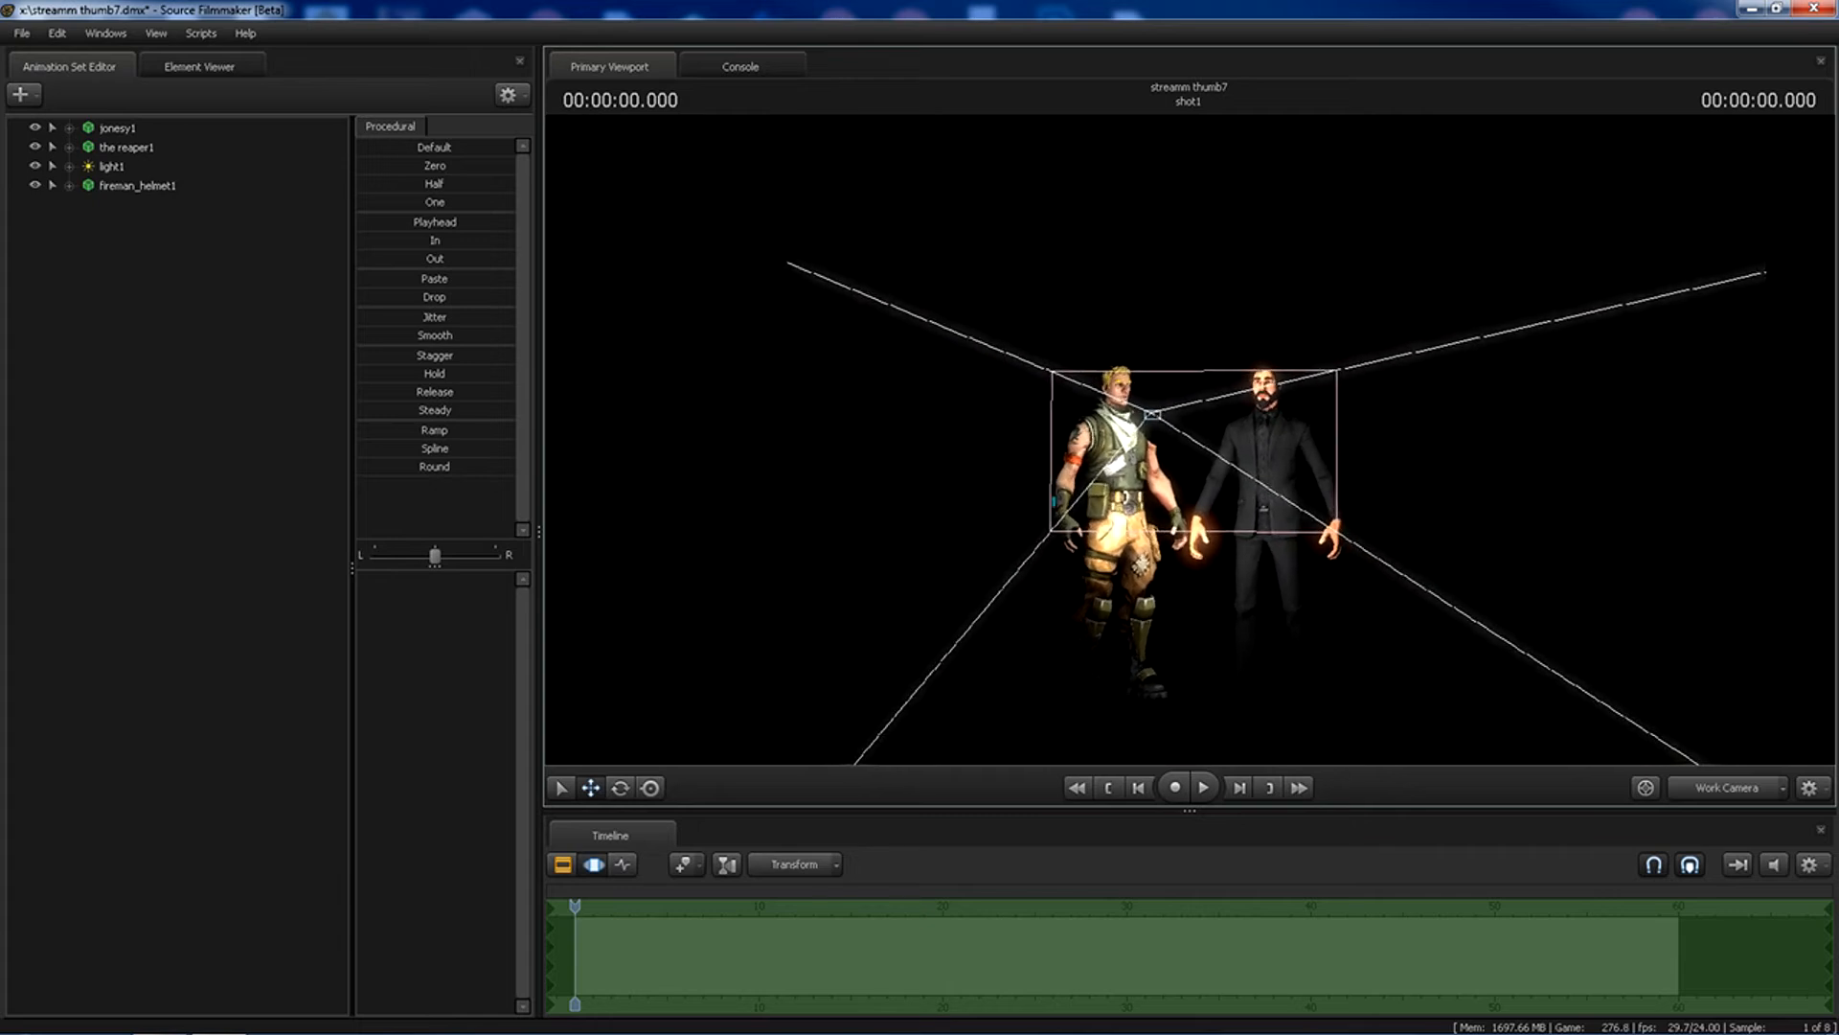
click(146, 186)
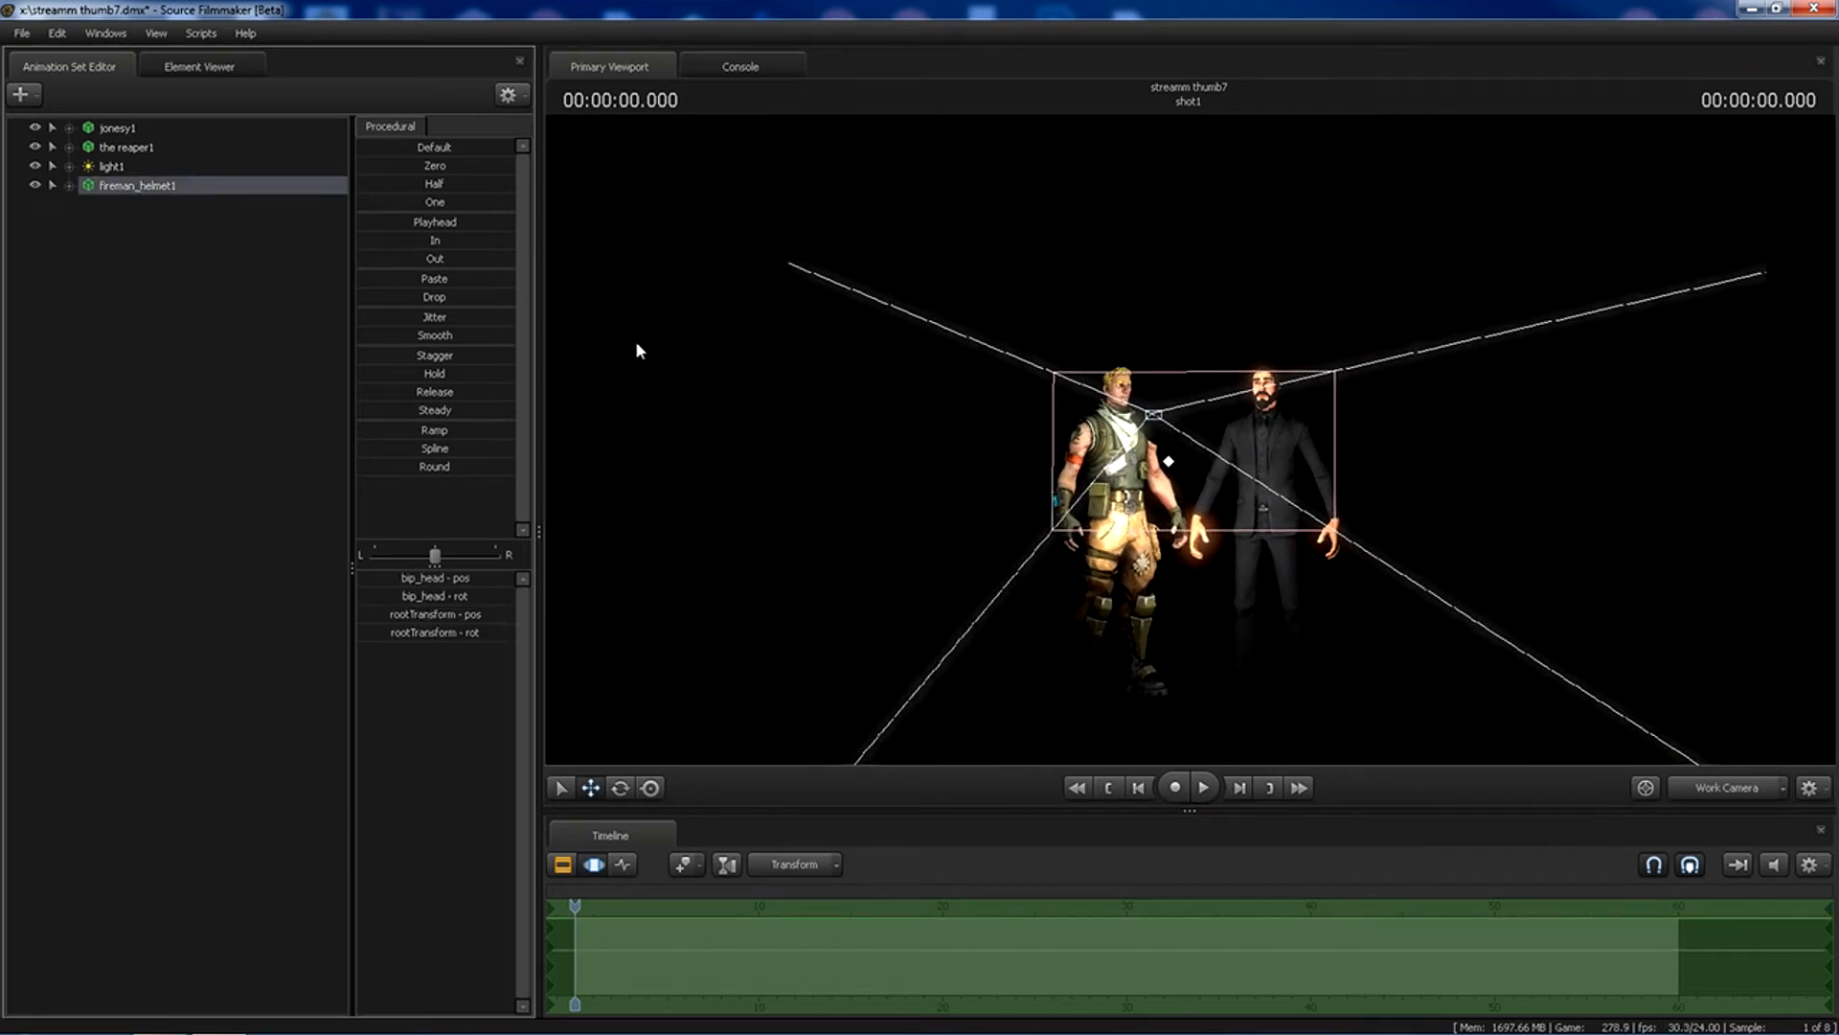
drag(1167, 568, 1167, 567)
key(s)
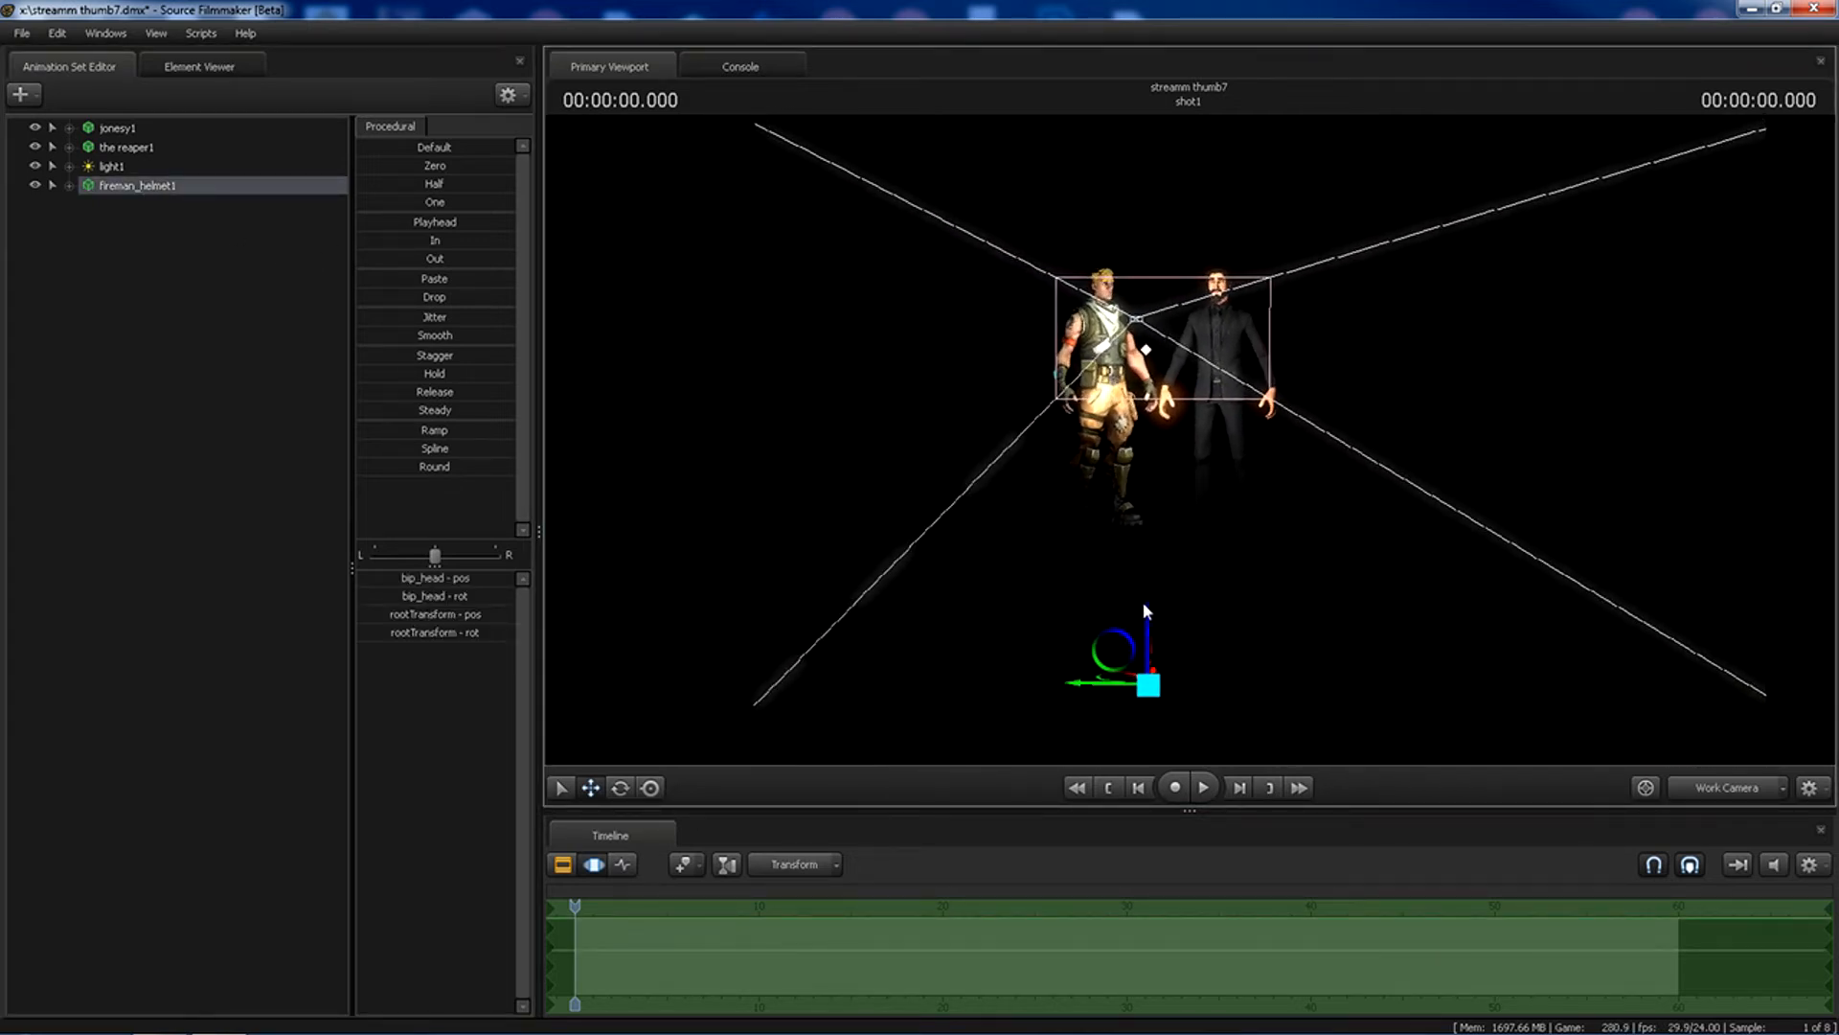
drag(1150, 662, 1192, 613)
key(w)
key(w)
key(s)
drag(1140, 691, 1180, 554)
key(w)
drag(1088, 484, 1088, 485)
Rotate fireman_helmet1 about its vertical axis to match the direction of Jonesy's head.
click(621, 786)
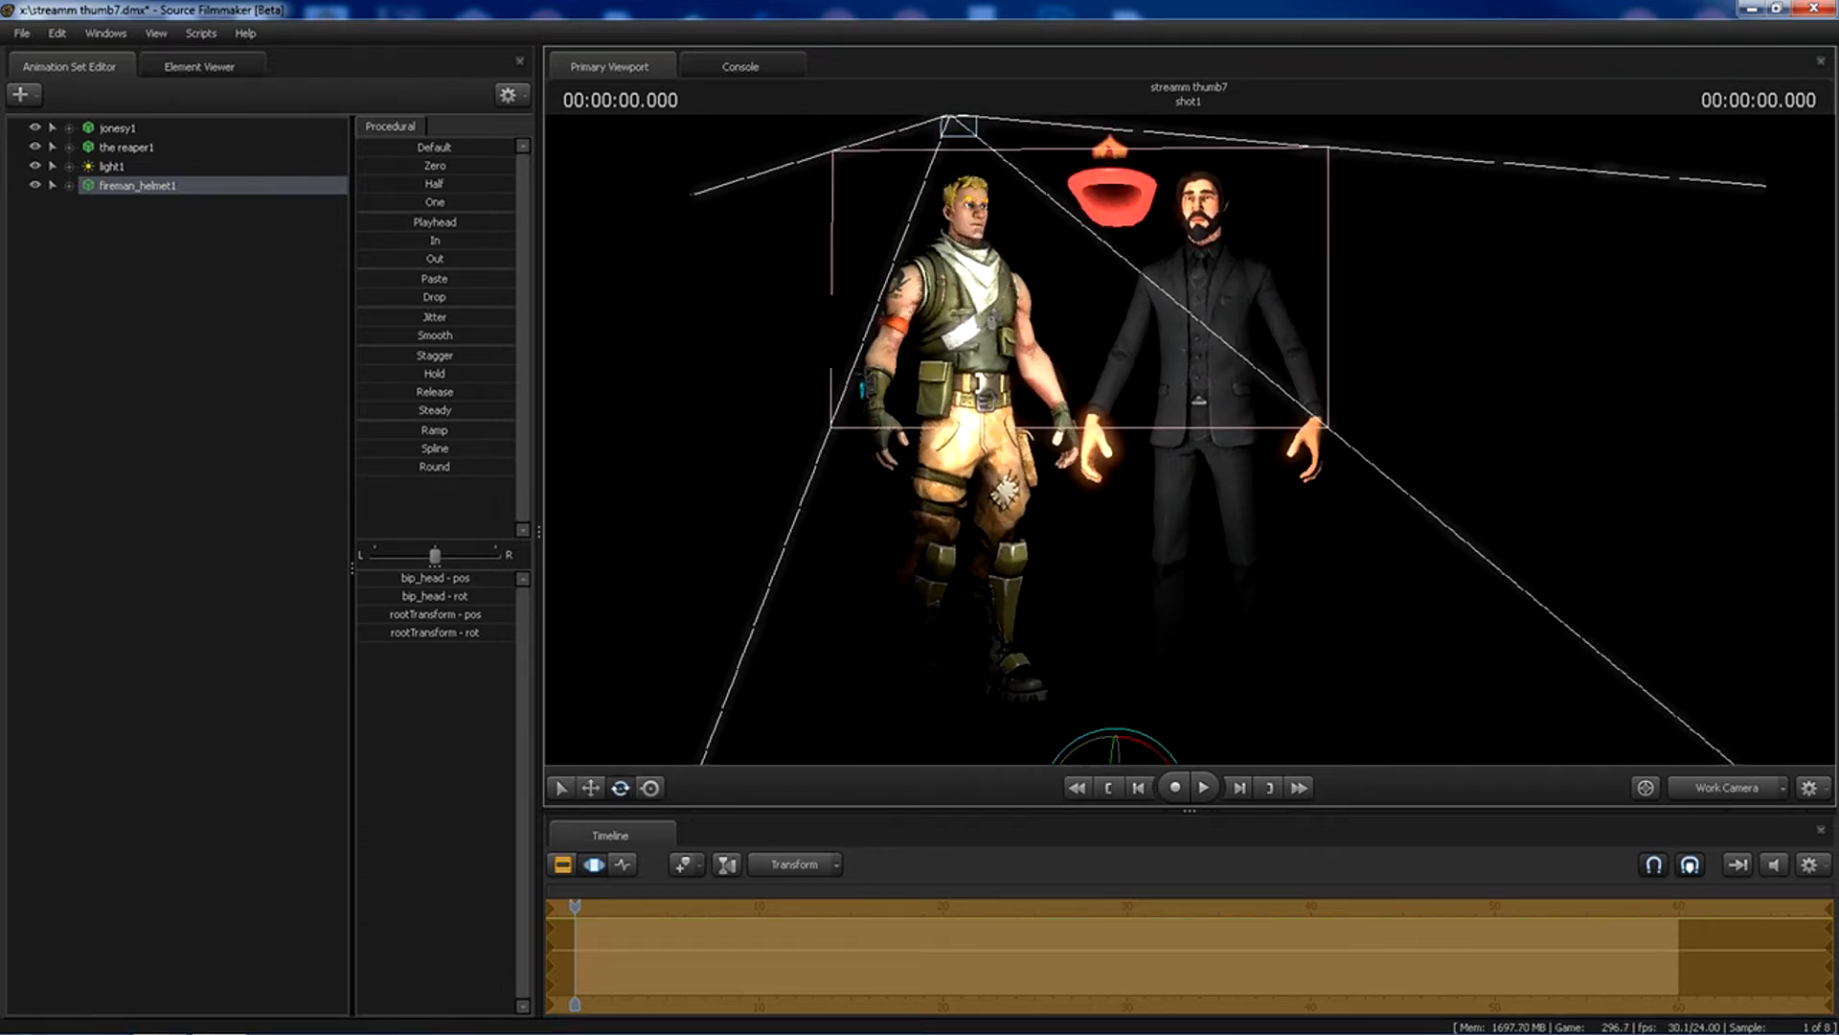
drag(1171, 466, 1171, 467)
key(s)
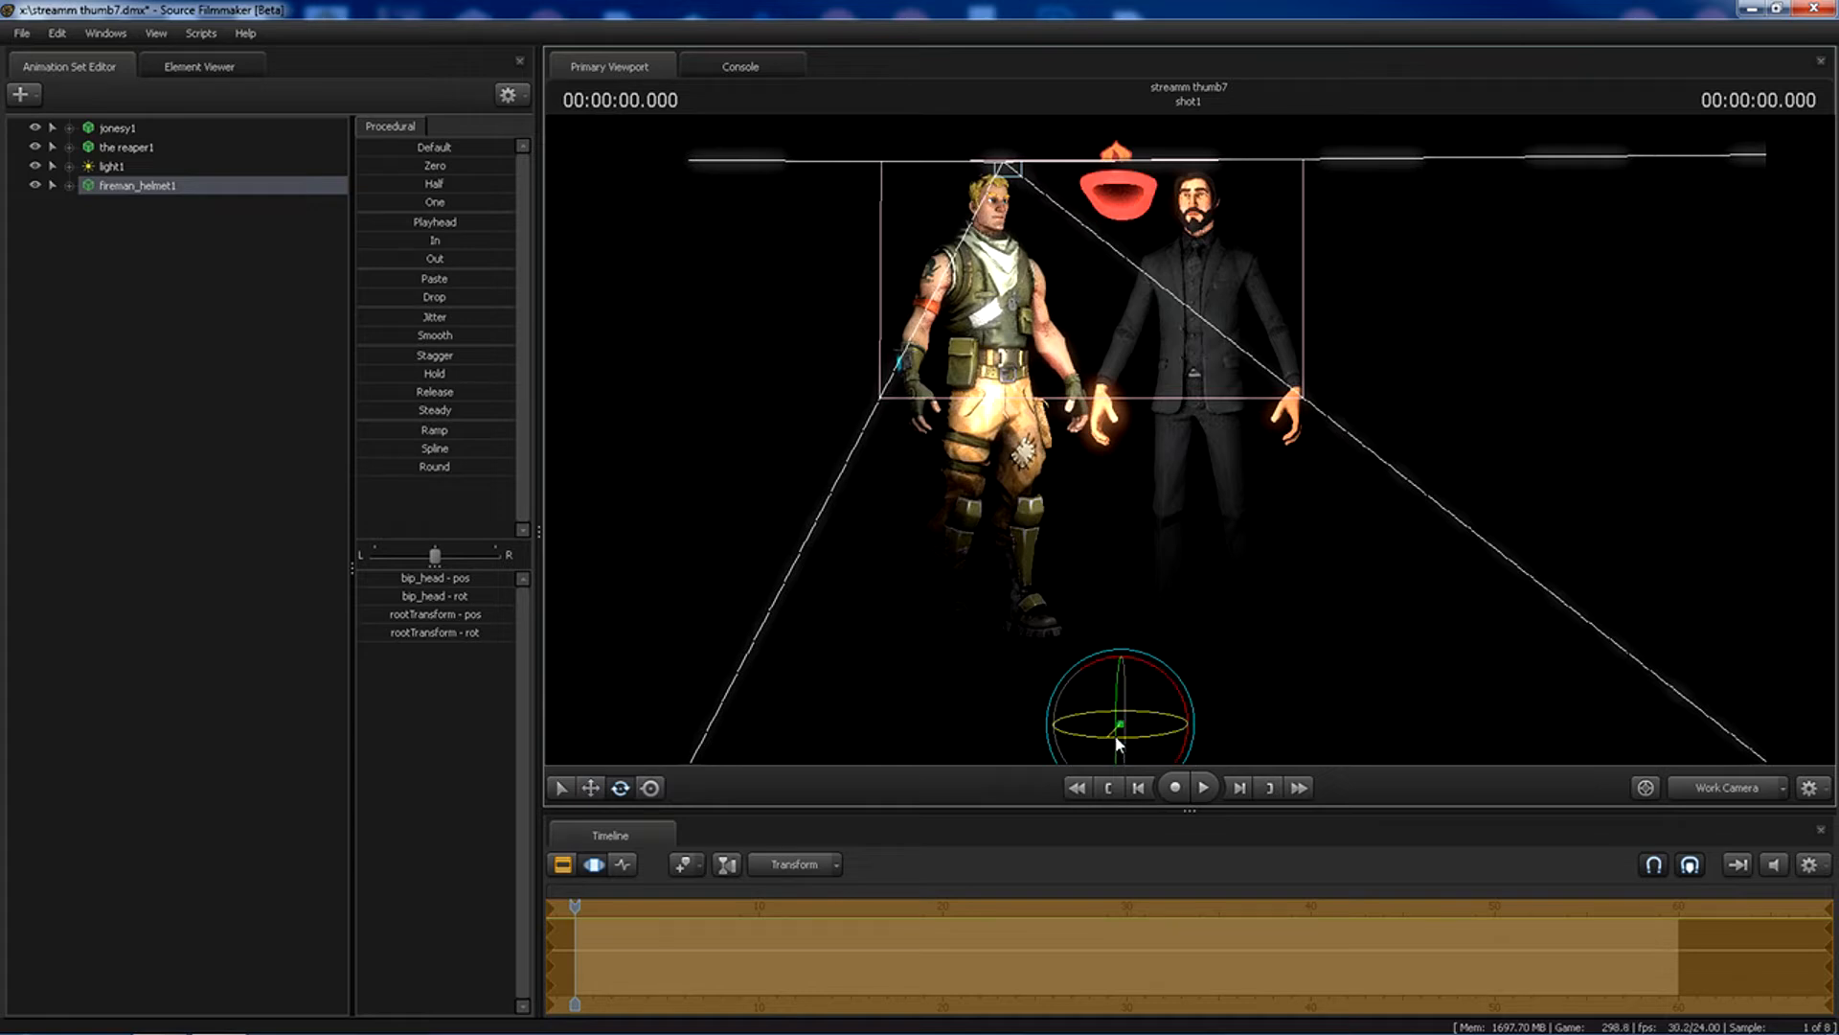
drag(1118, 743, 1160, 743)
Move fireman_helmet1 across and fit it onto Jonesy's head.
click(602, 787)
drag(1117, 724, 981, 660)
key(w)
drag(1190, 440, 1070, 476)
key(s)
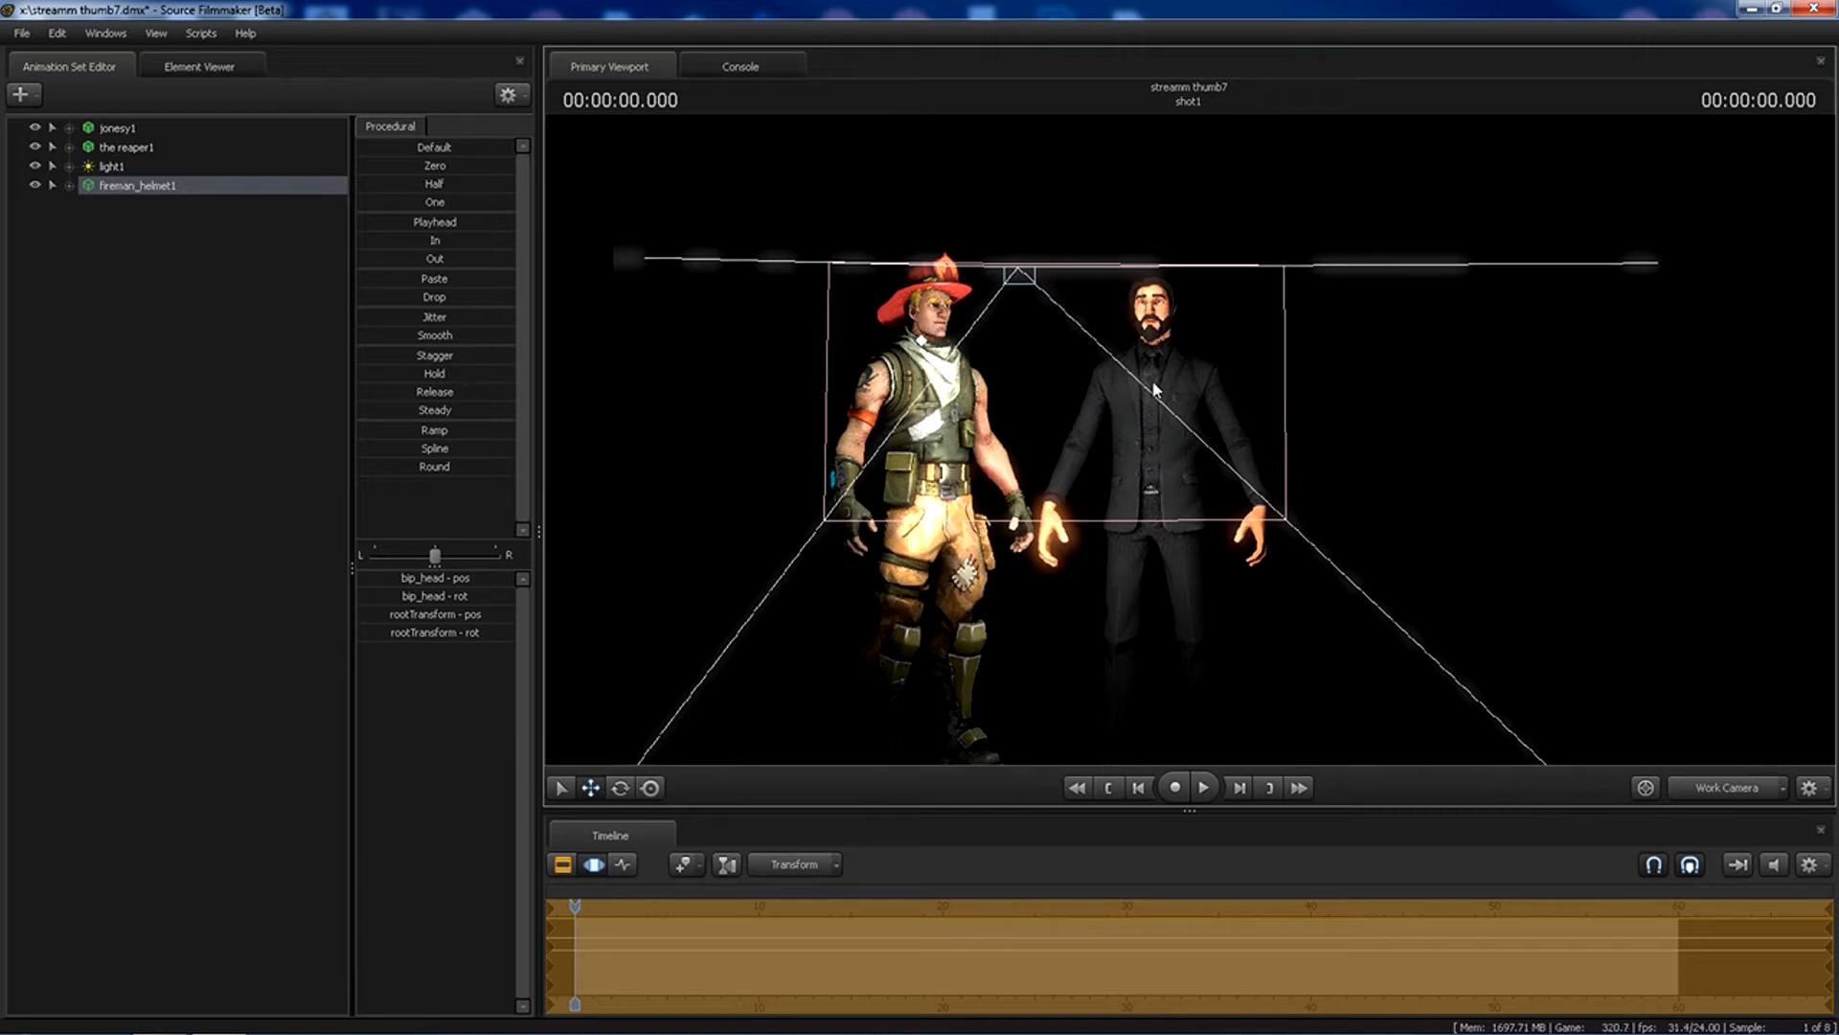
Add a scale control to the Reaper model.
click(122, 148)
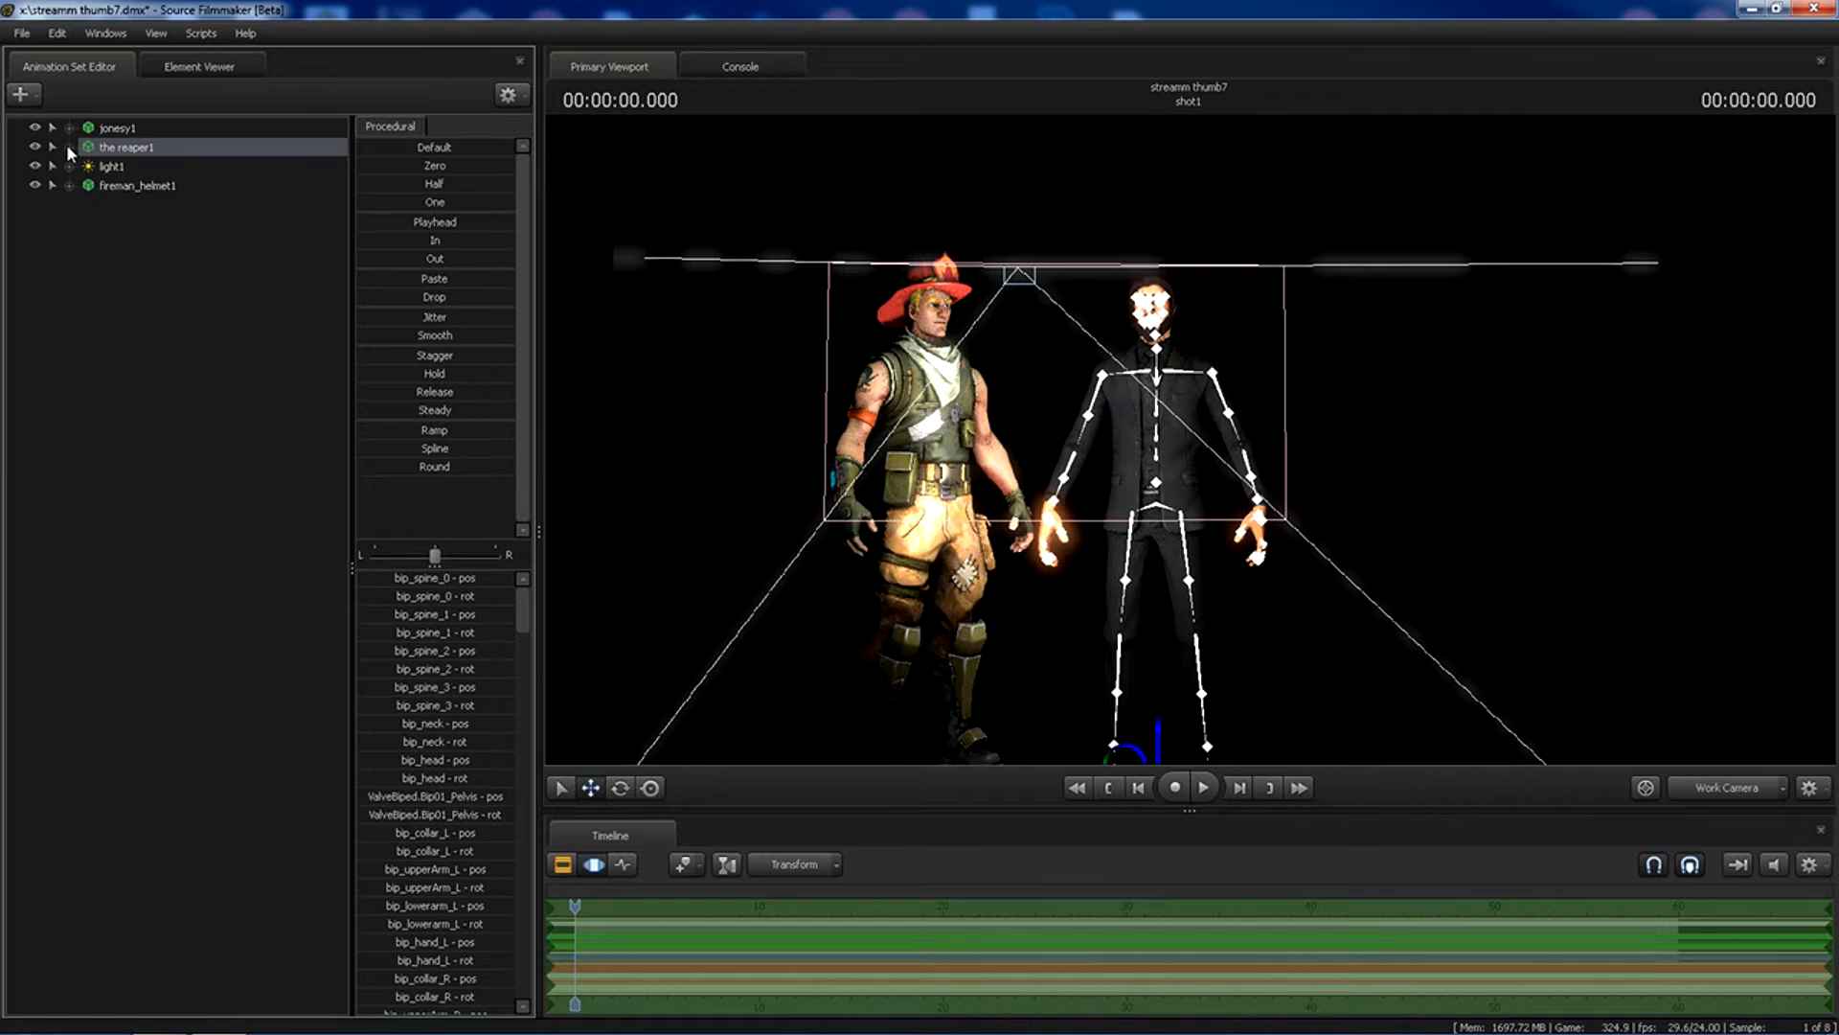
right_click(106, 146)
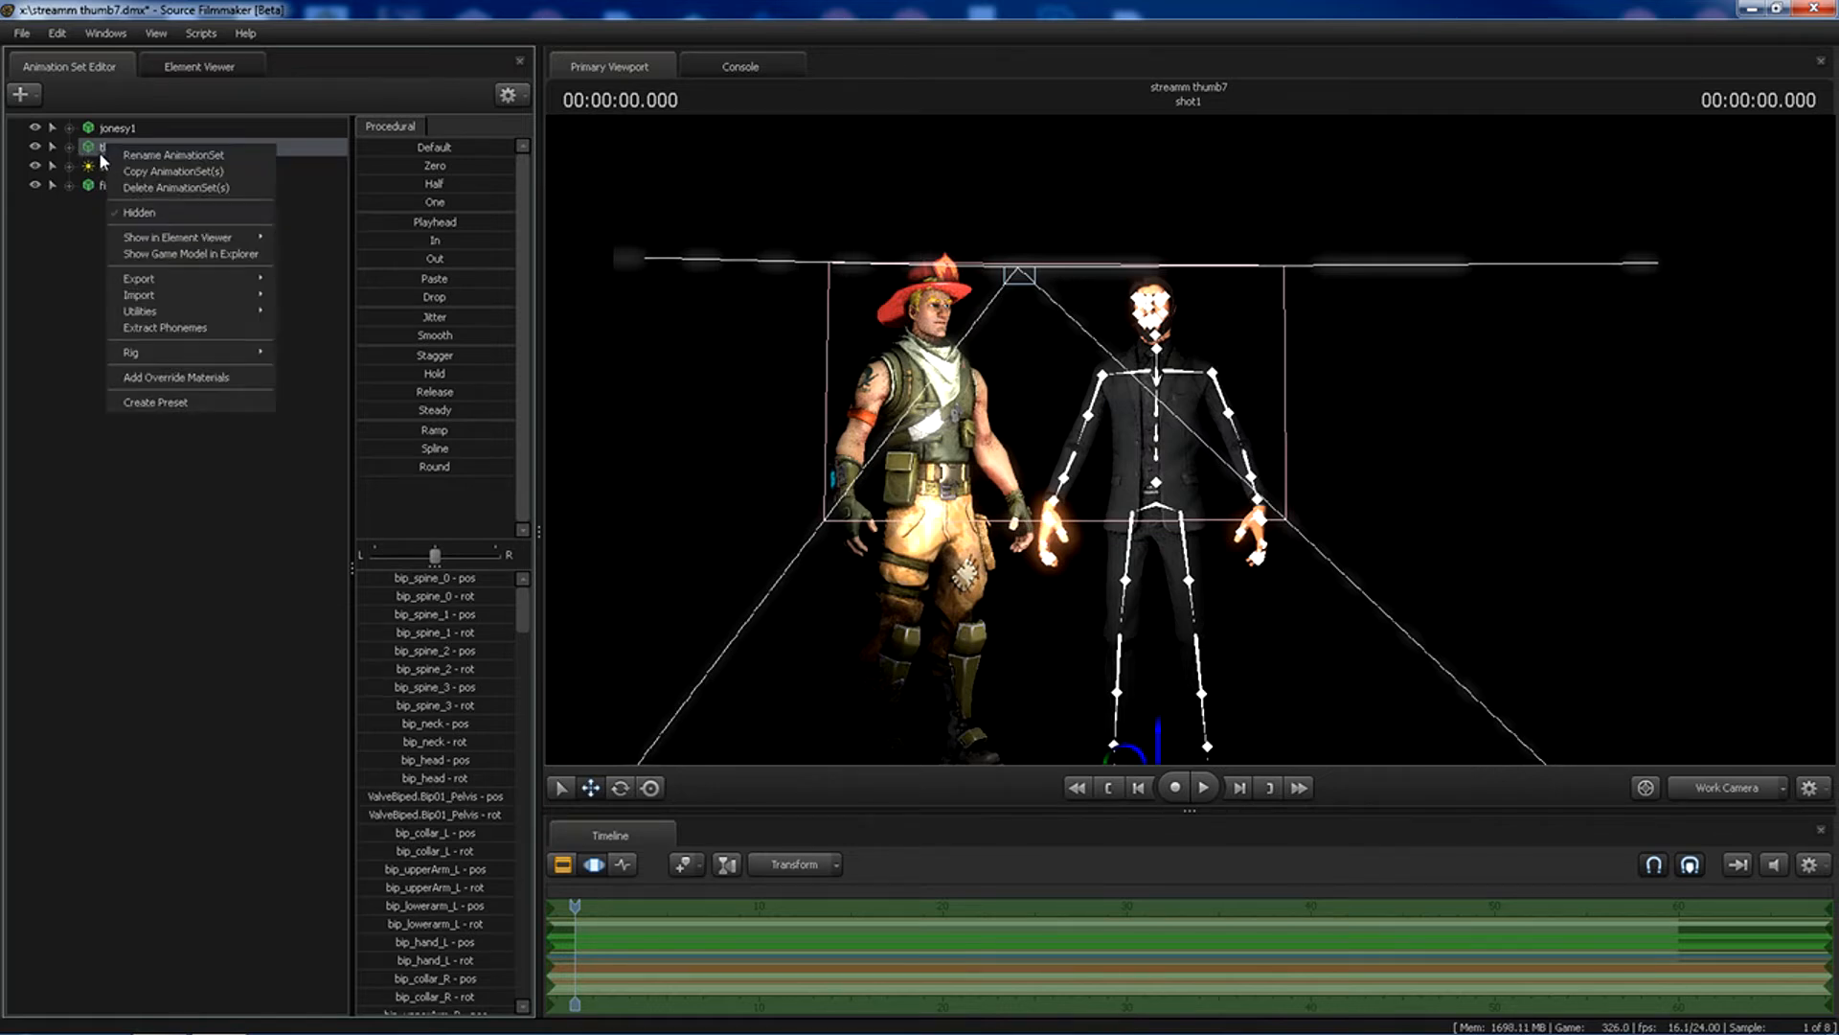
mouse_move(153, 314)
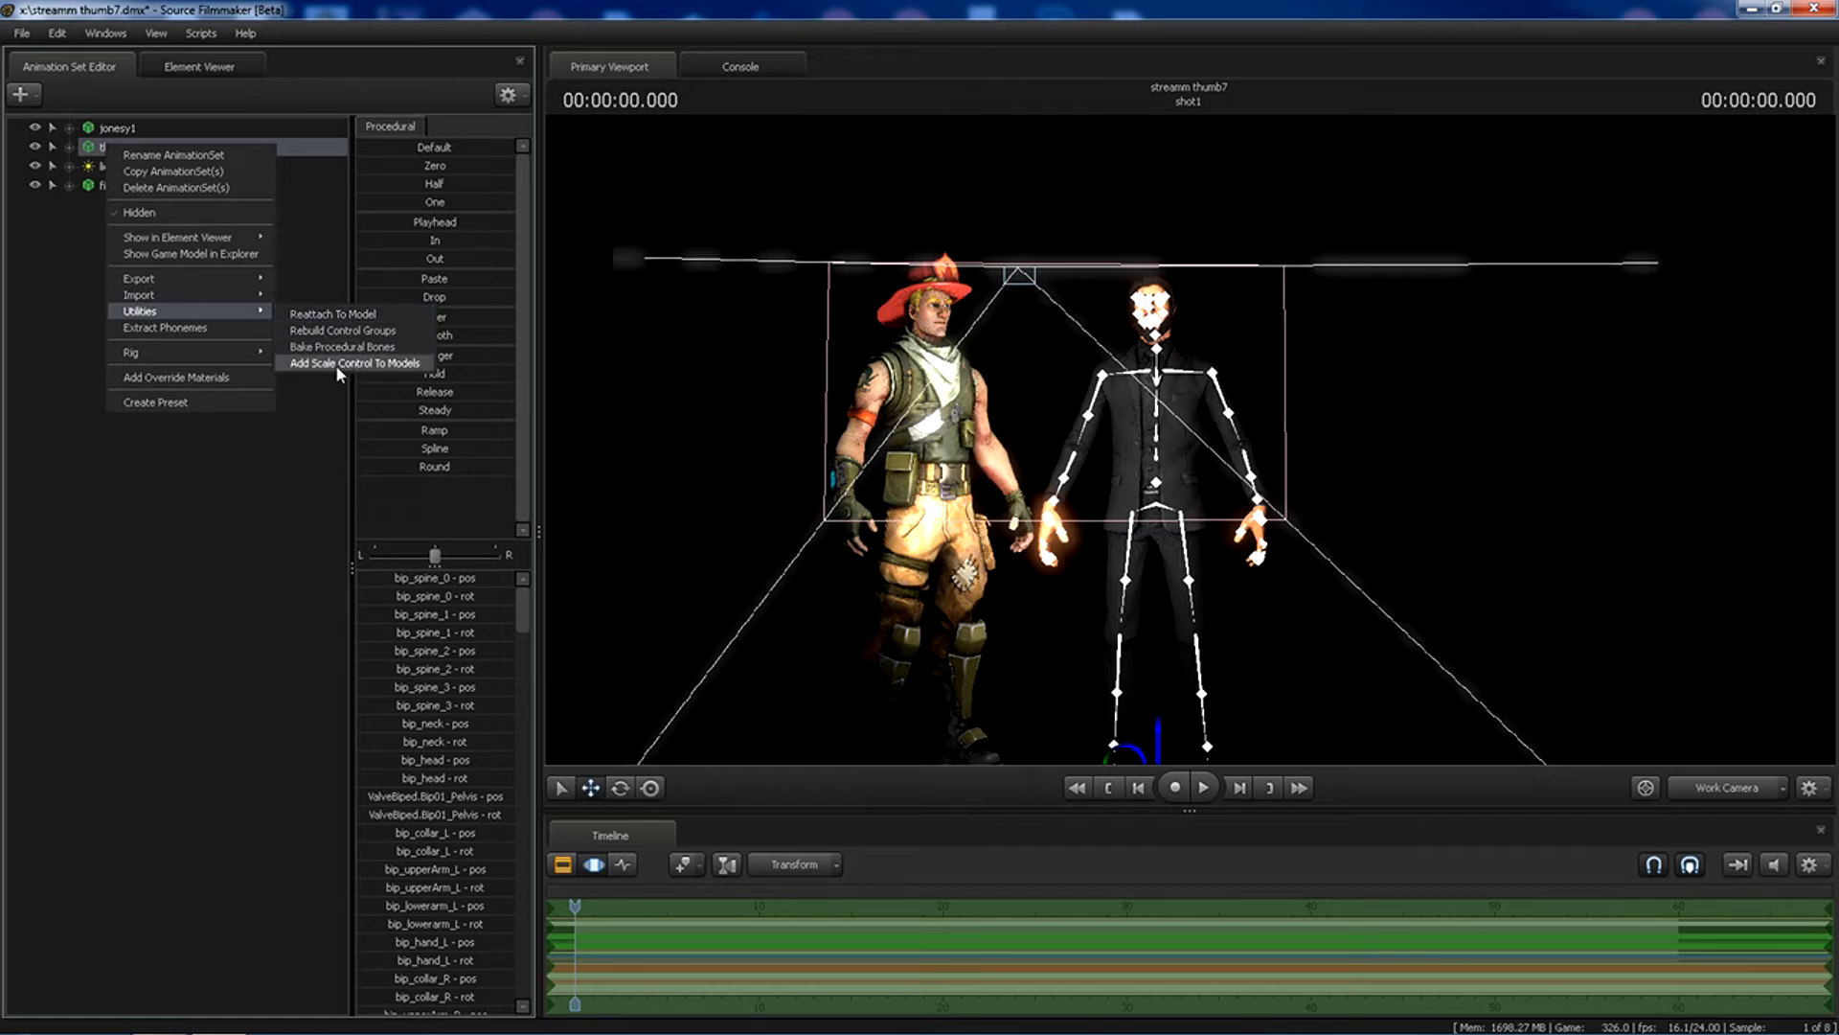
click(361, 364)
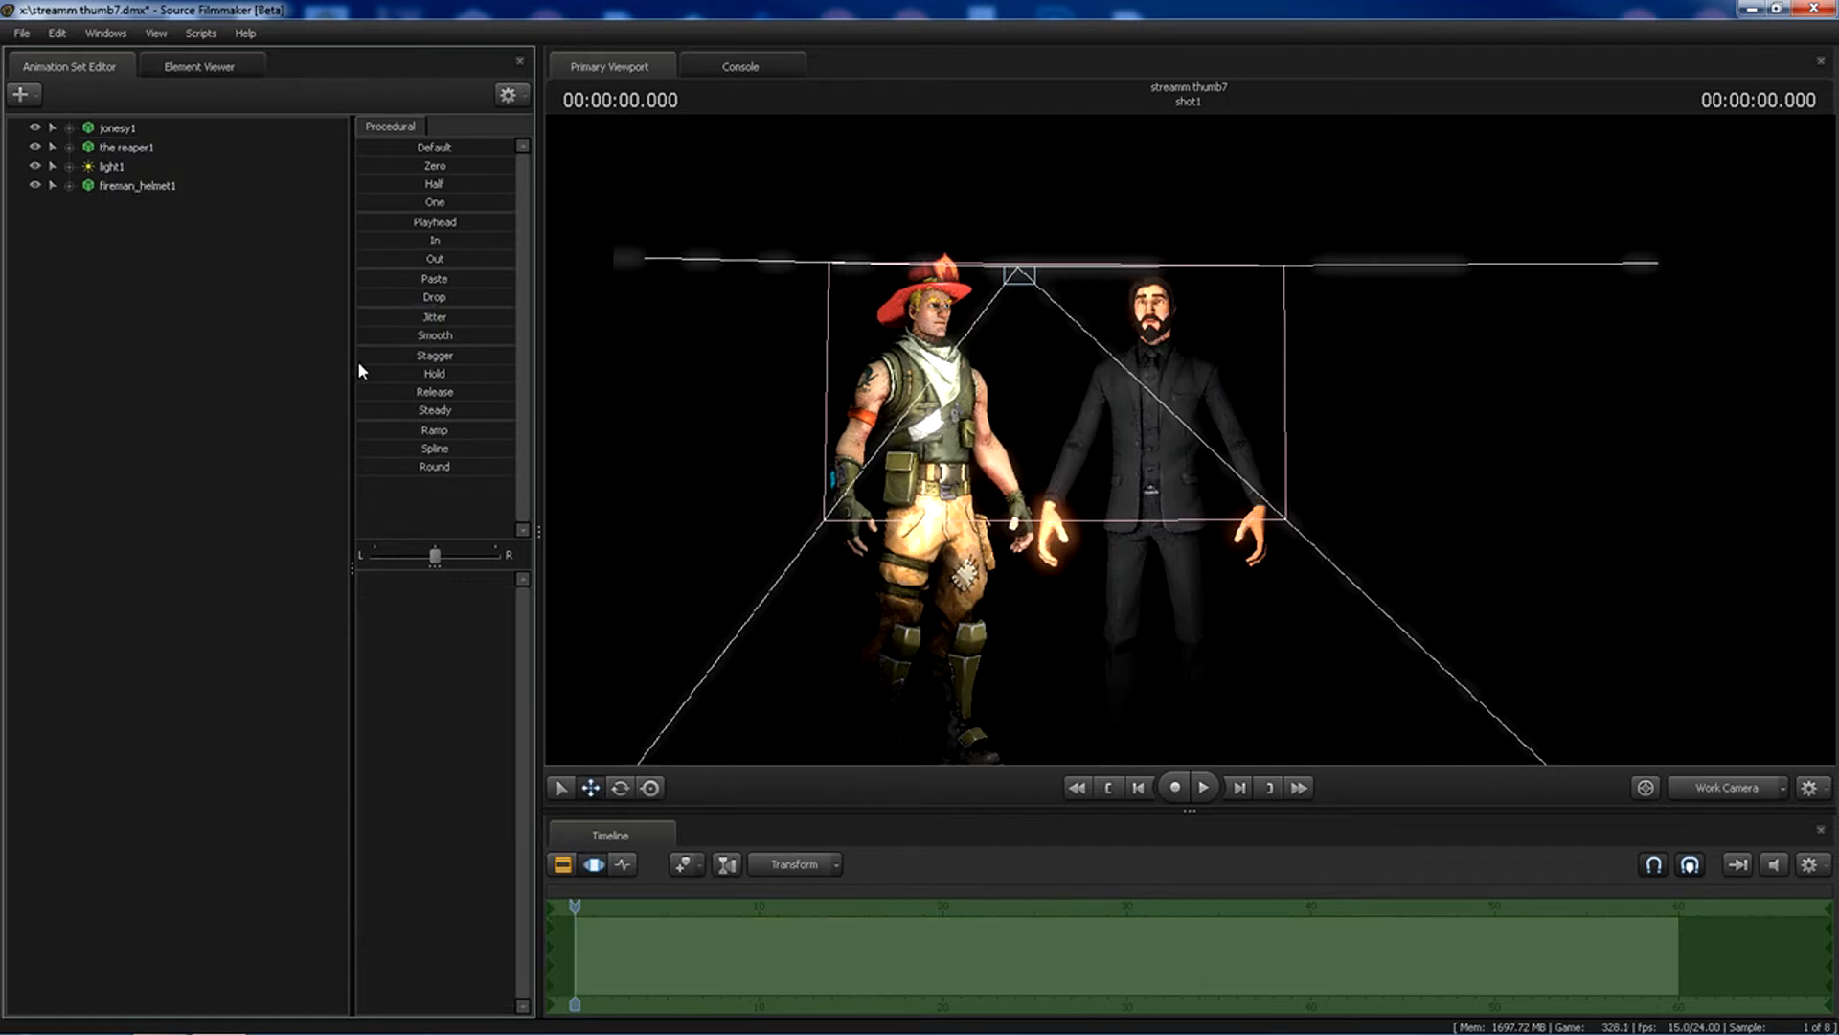
Scale the Reaper down to less than half of Jonesy's height with the rootTransform_scale control in its Body group.
click(69, 147)
click(89, 243)
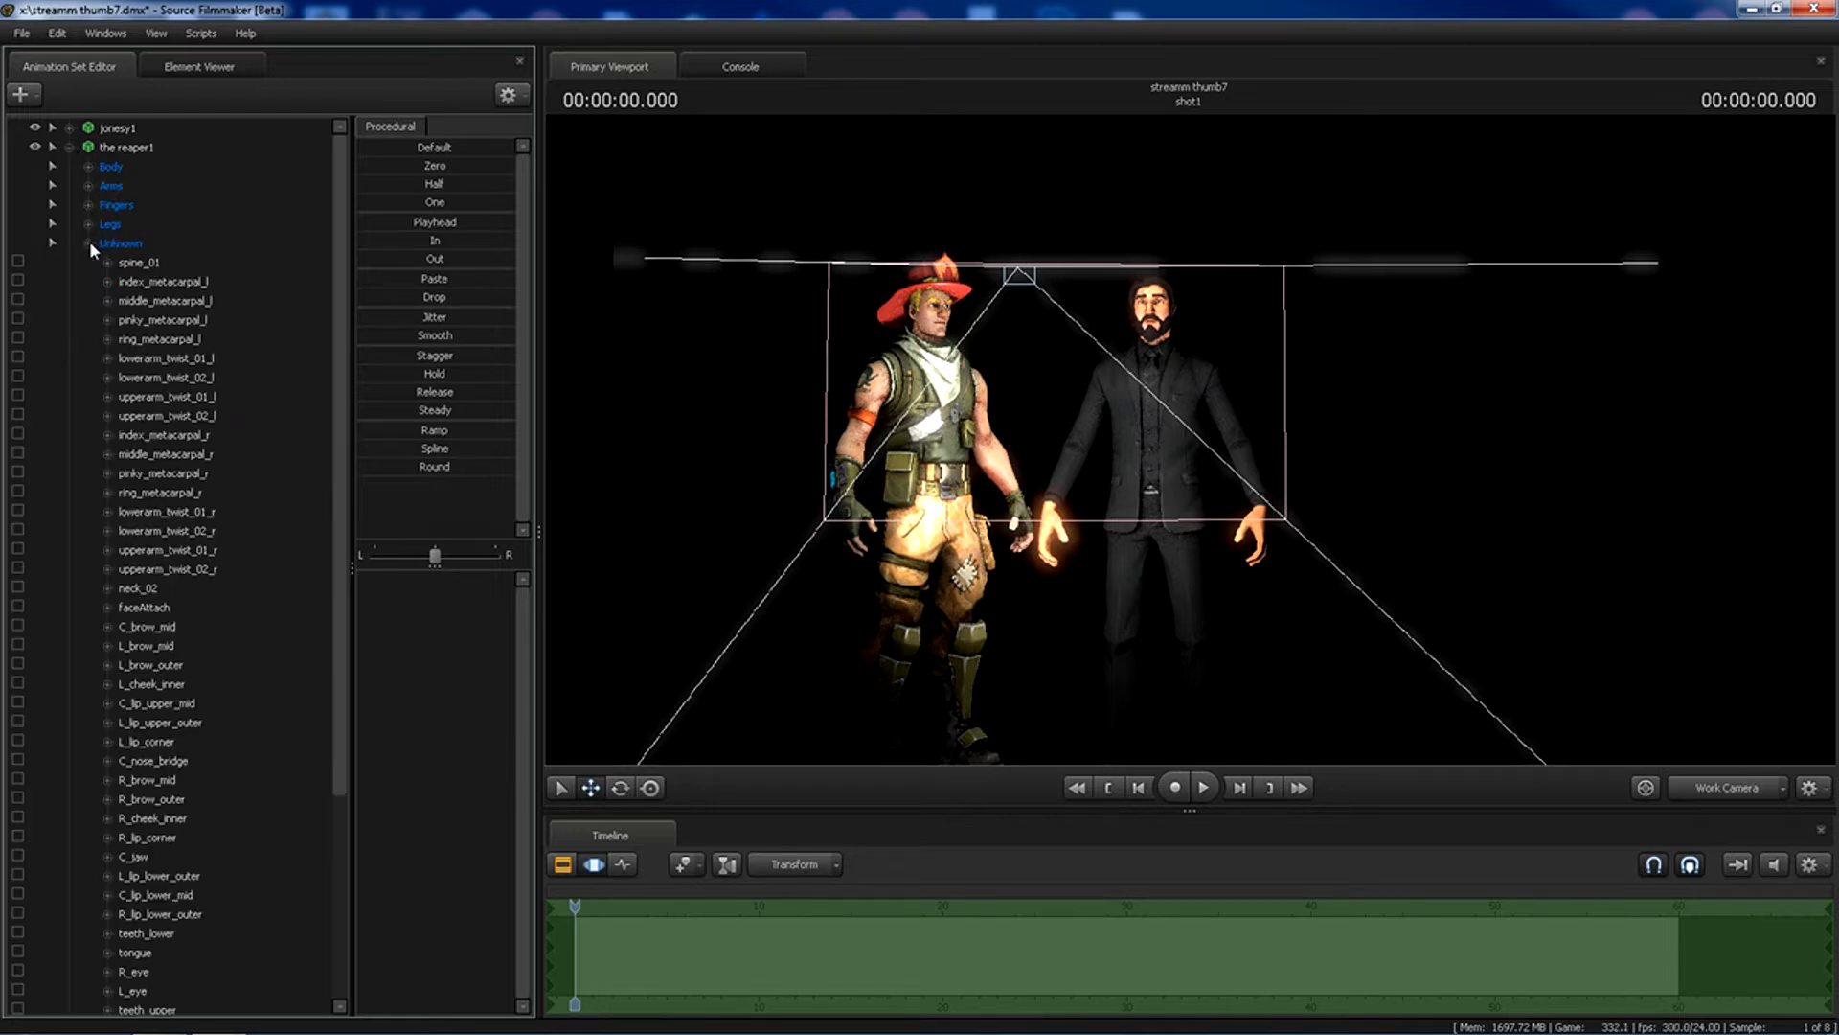
click(89, 243)
click(88, 167)
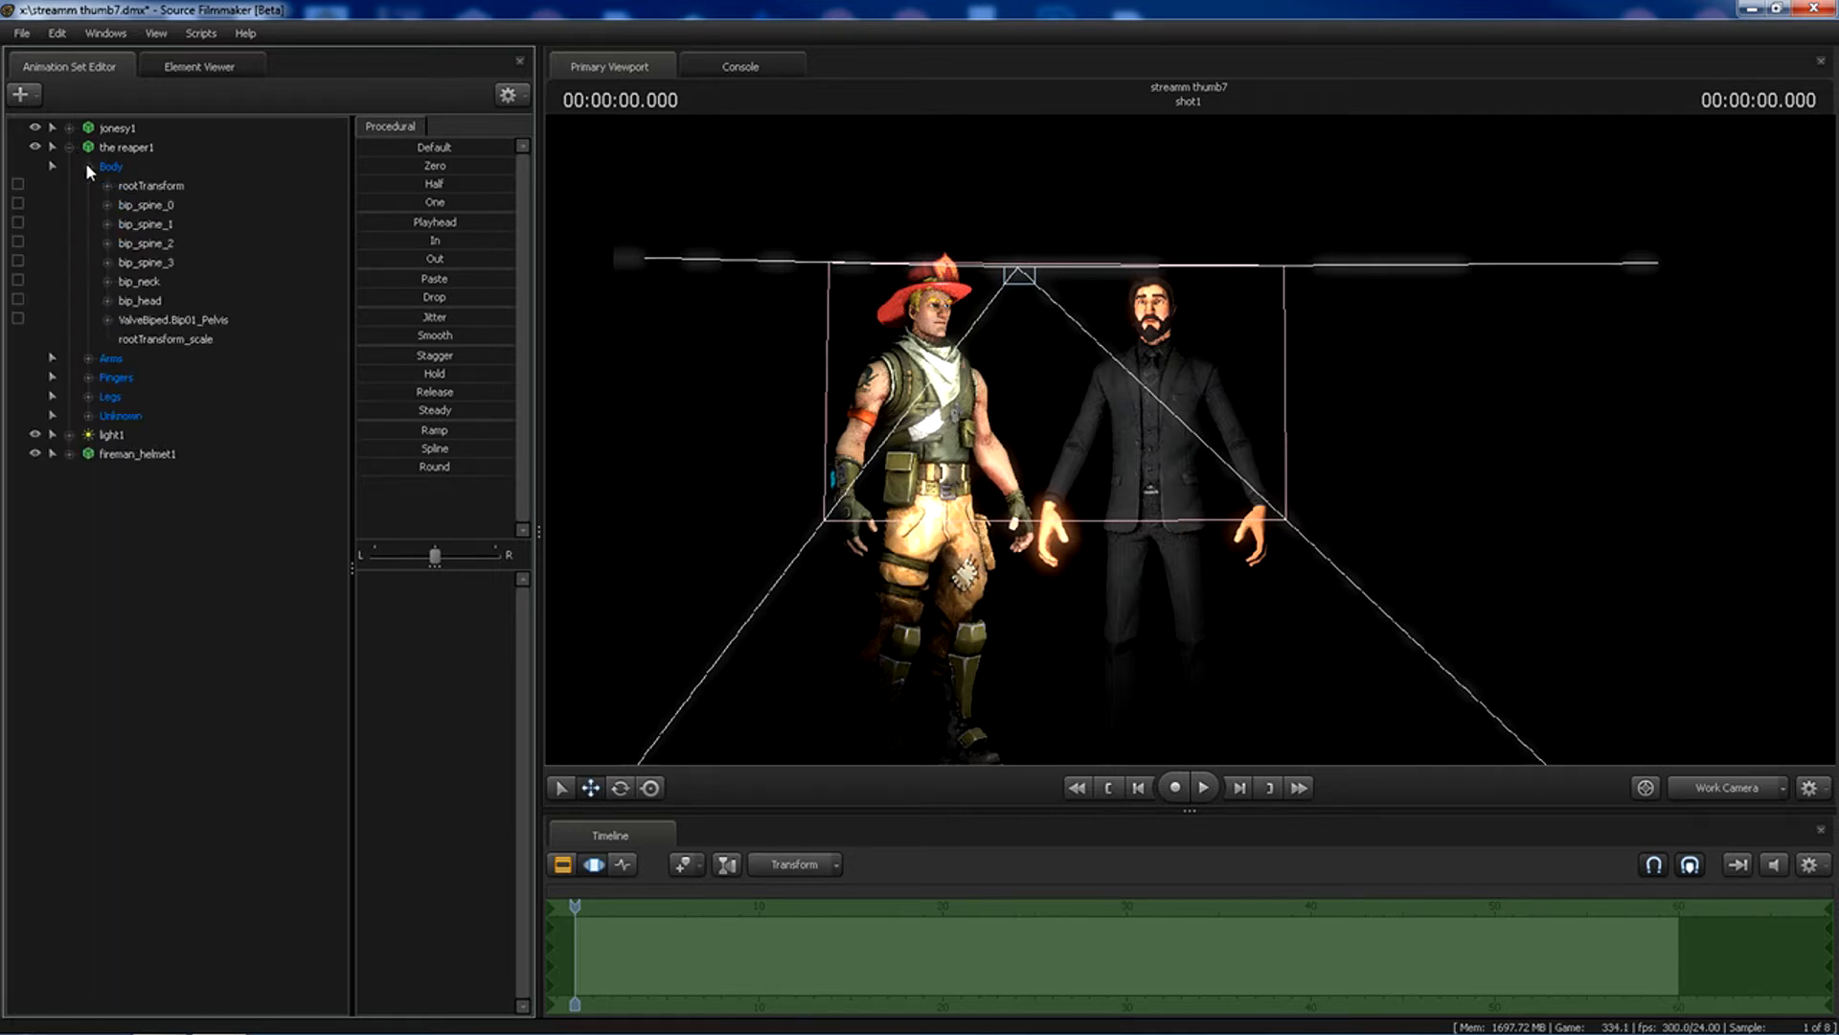
click(167, 341)
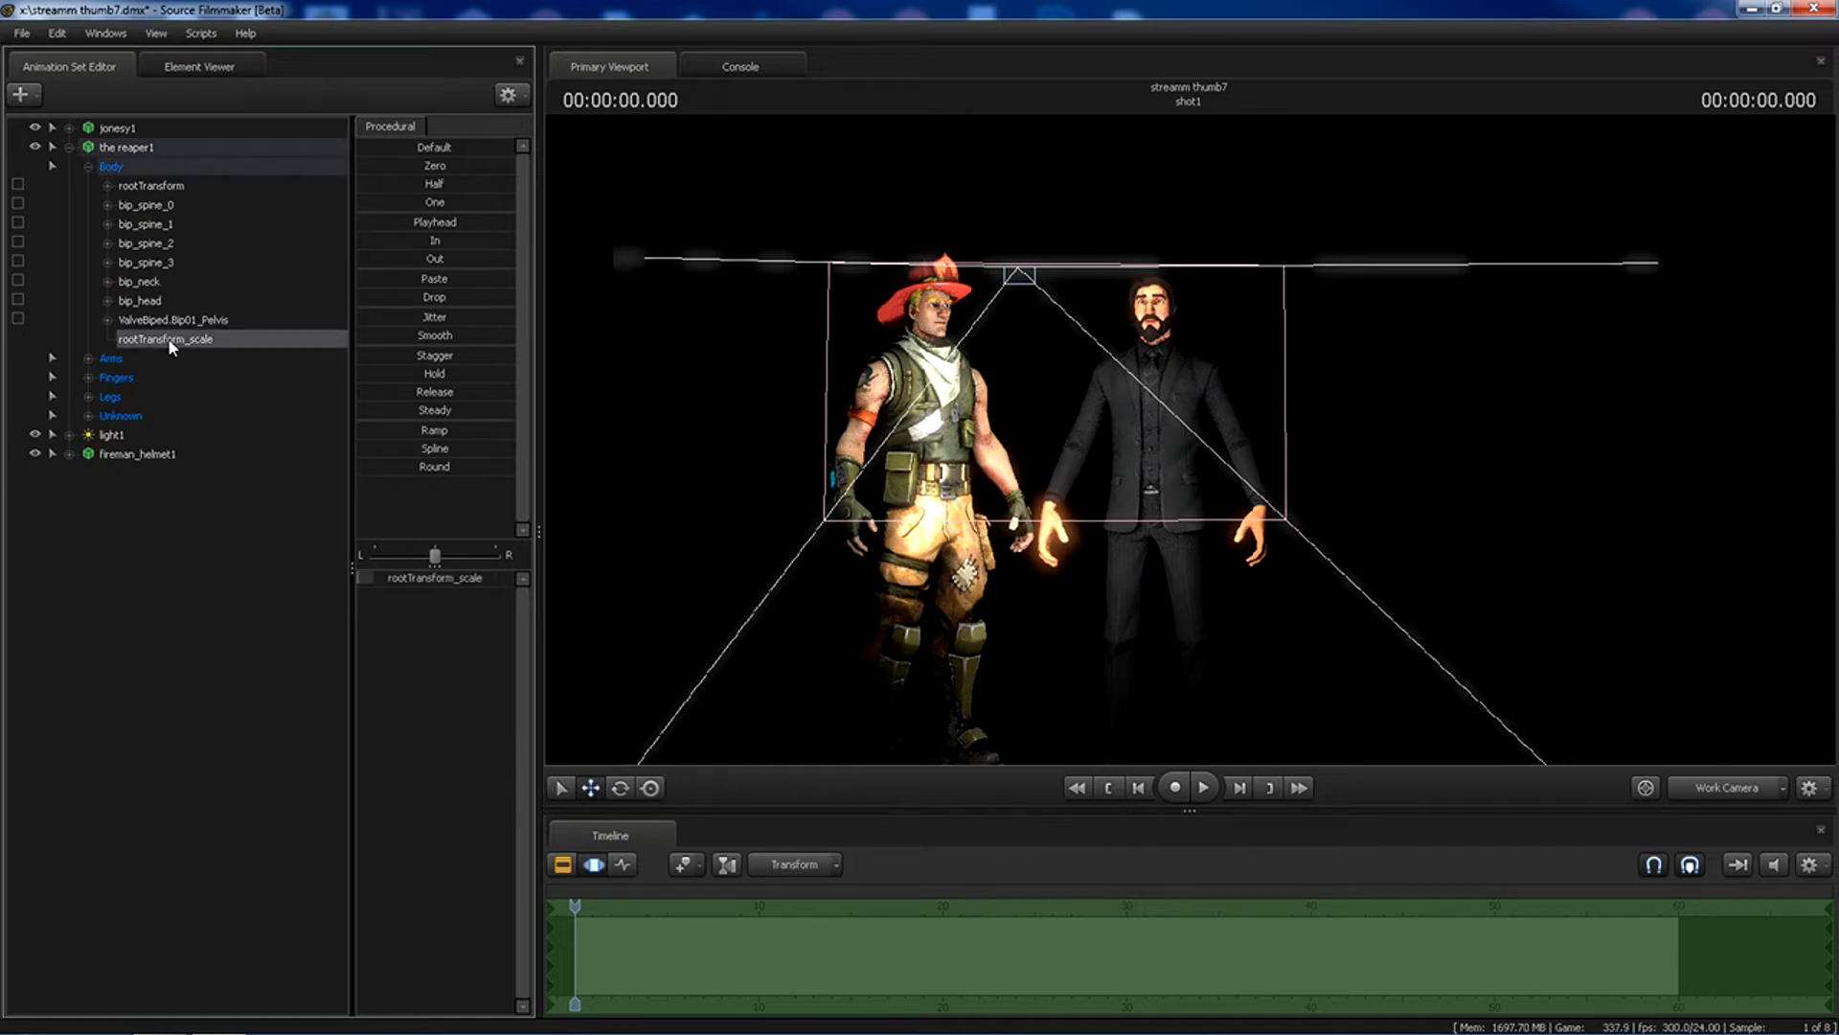
drag(425, 578, 415, 579)
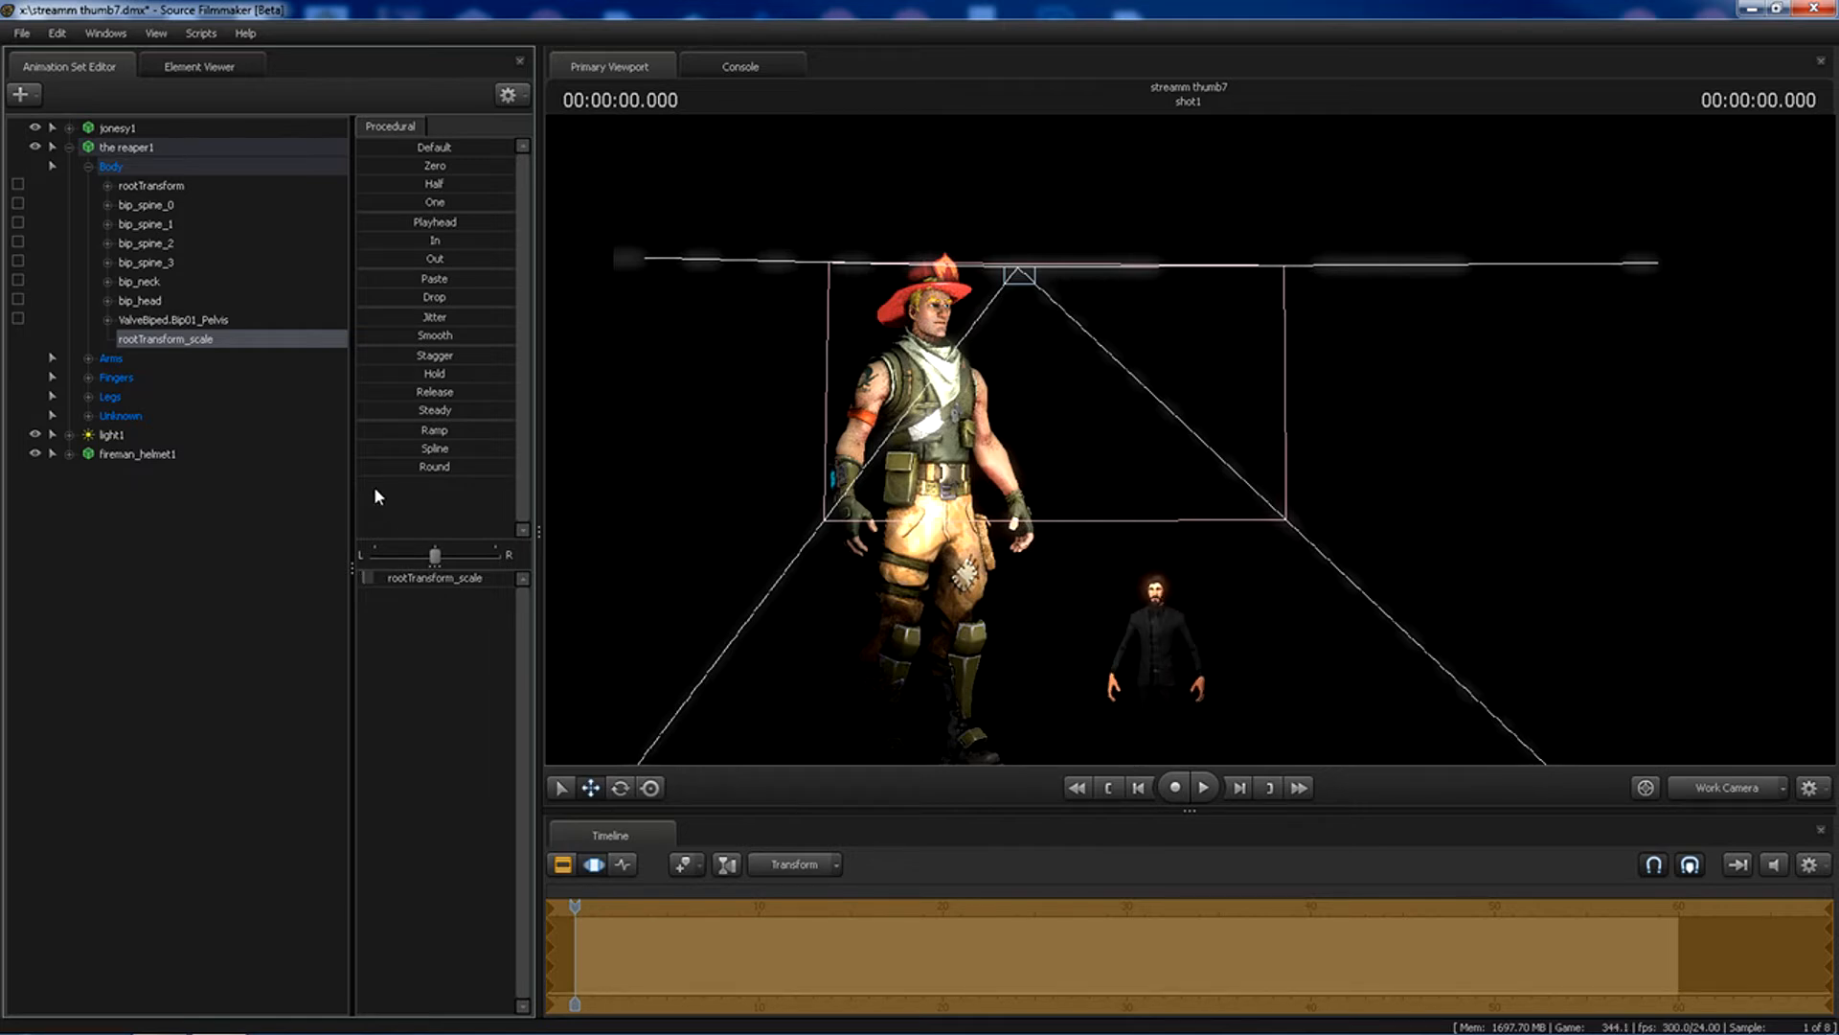
Move the whole Reaper model up and across to stand just behind Jonesy's left arm, and collapse its control groups.
key(s)
drag(1073, 640, 1100, 714)
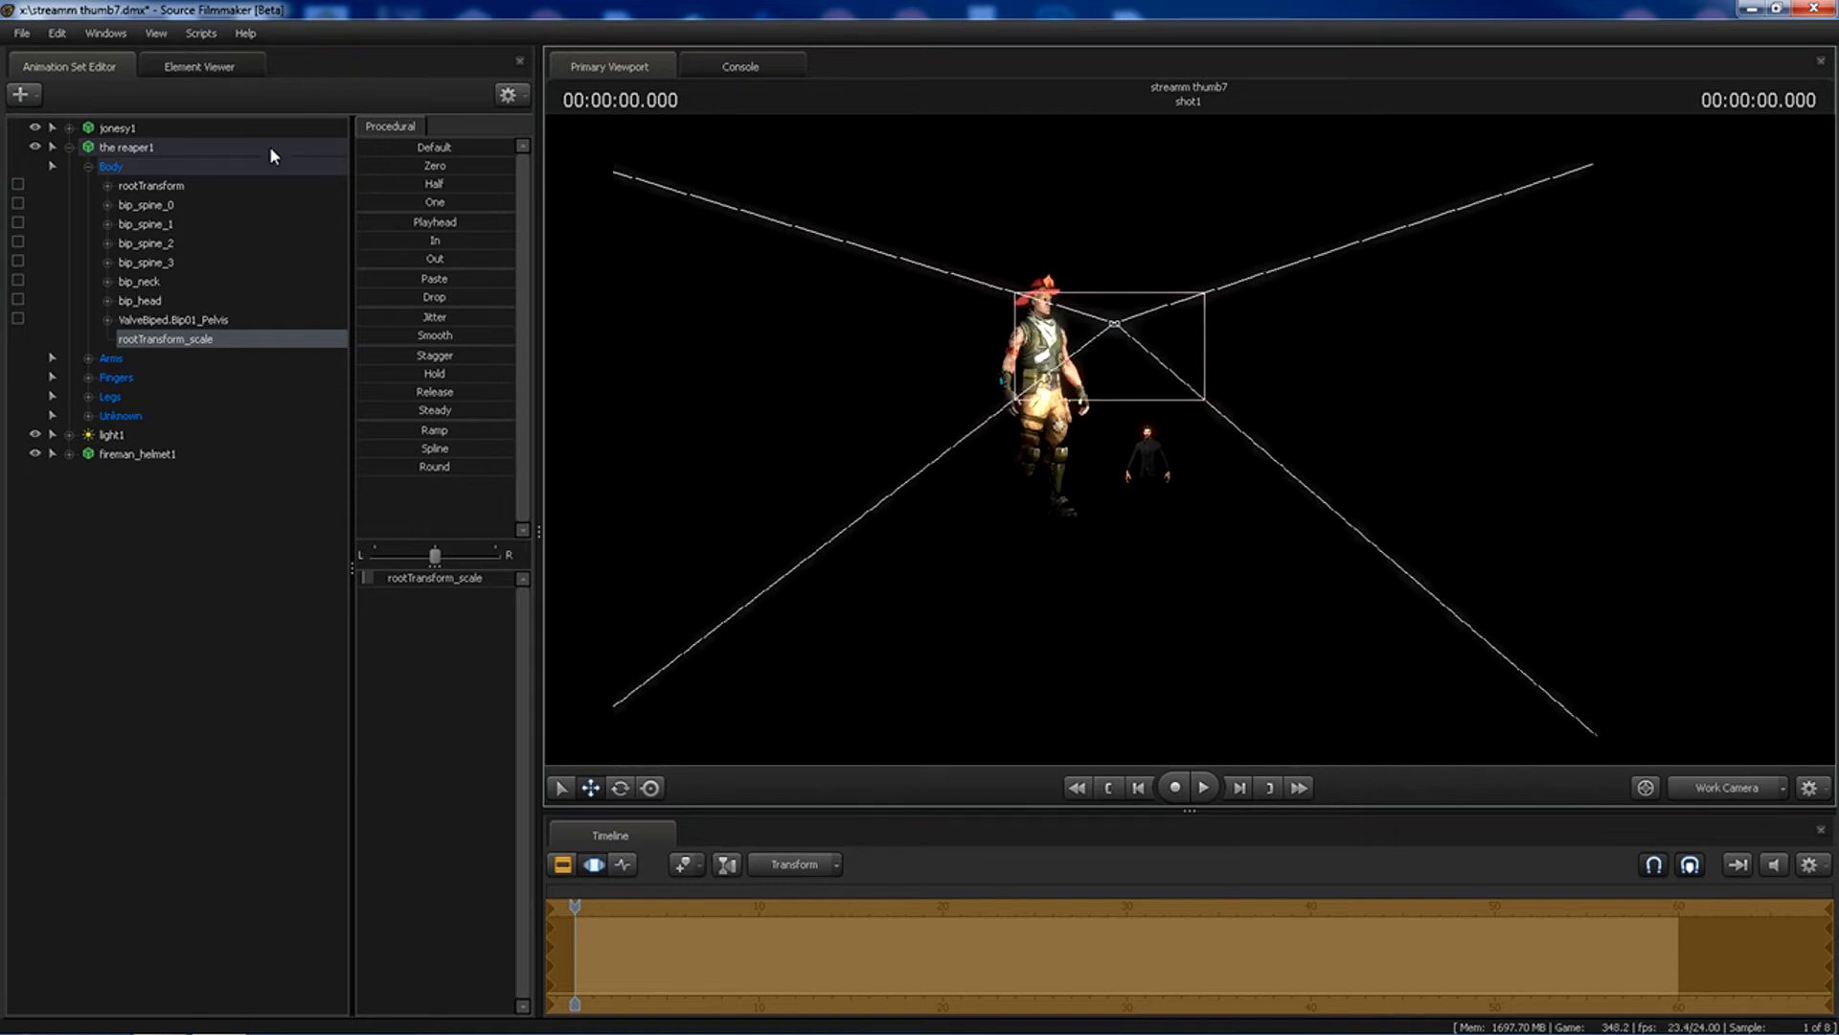
click(155, 141)
drag(1138, 526, 1079, 410)
key(w)
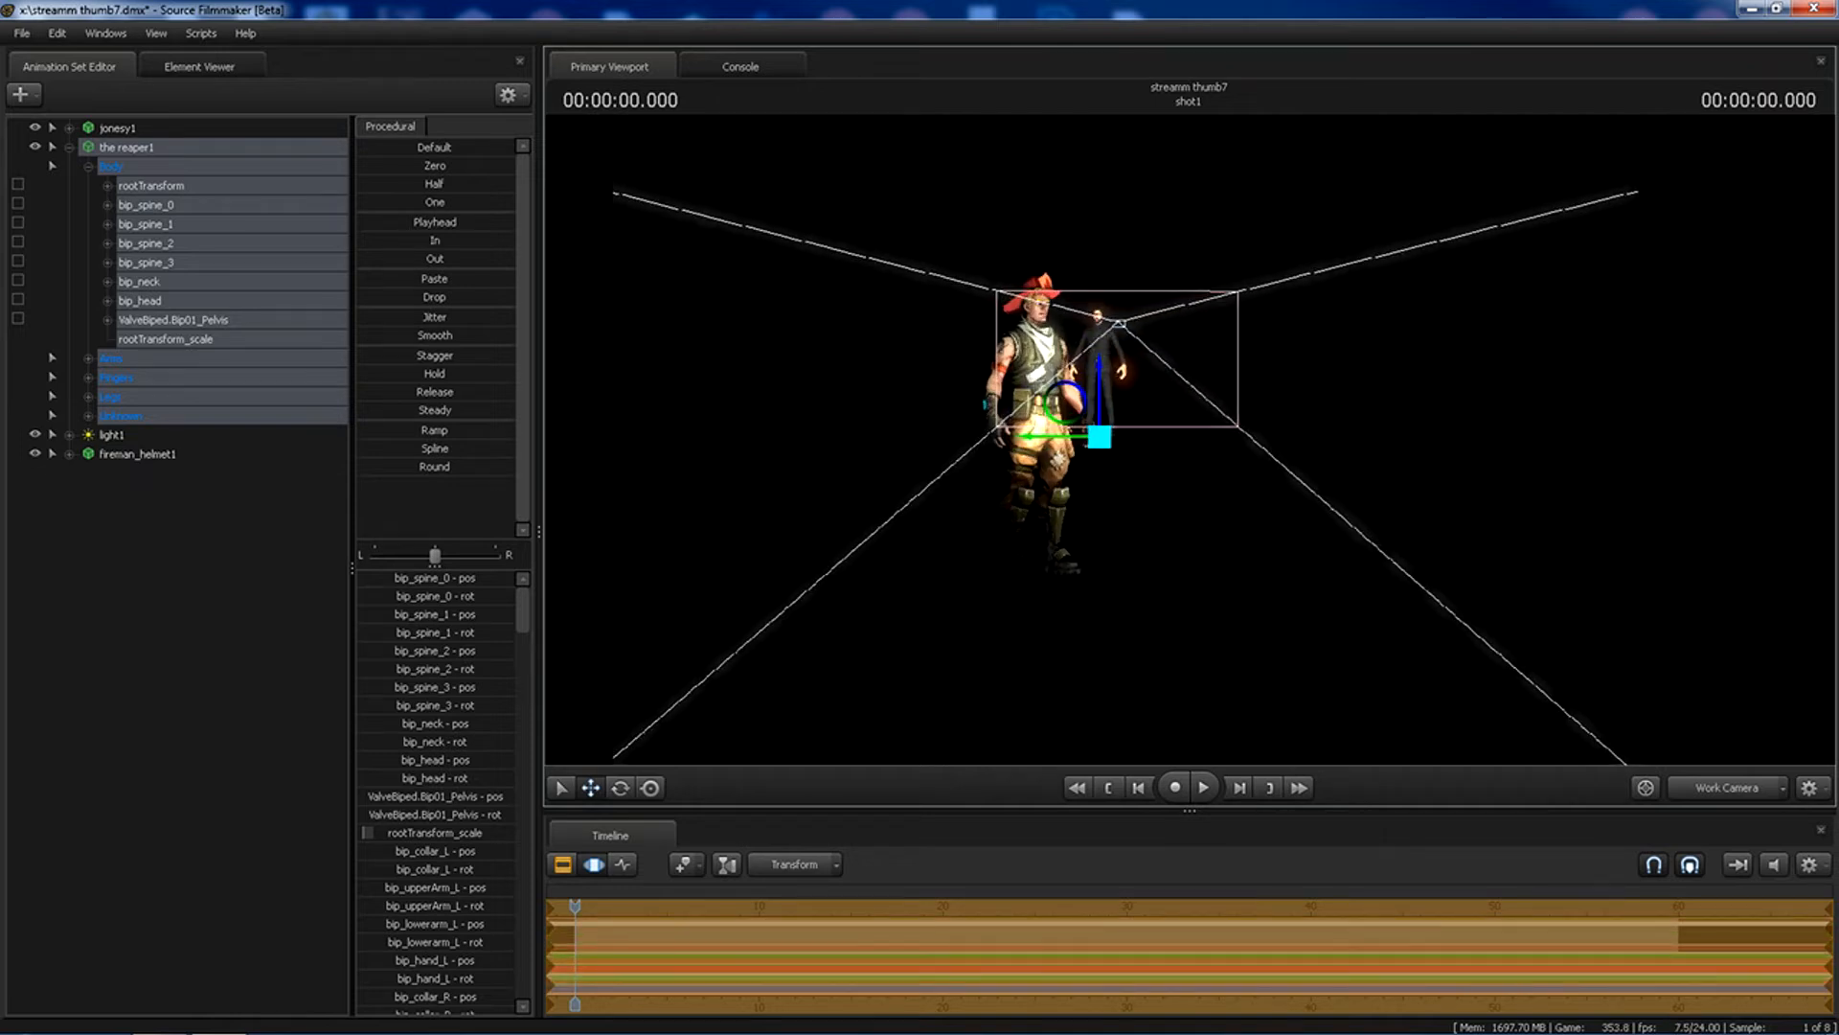
key(w)
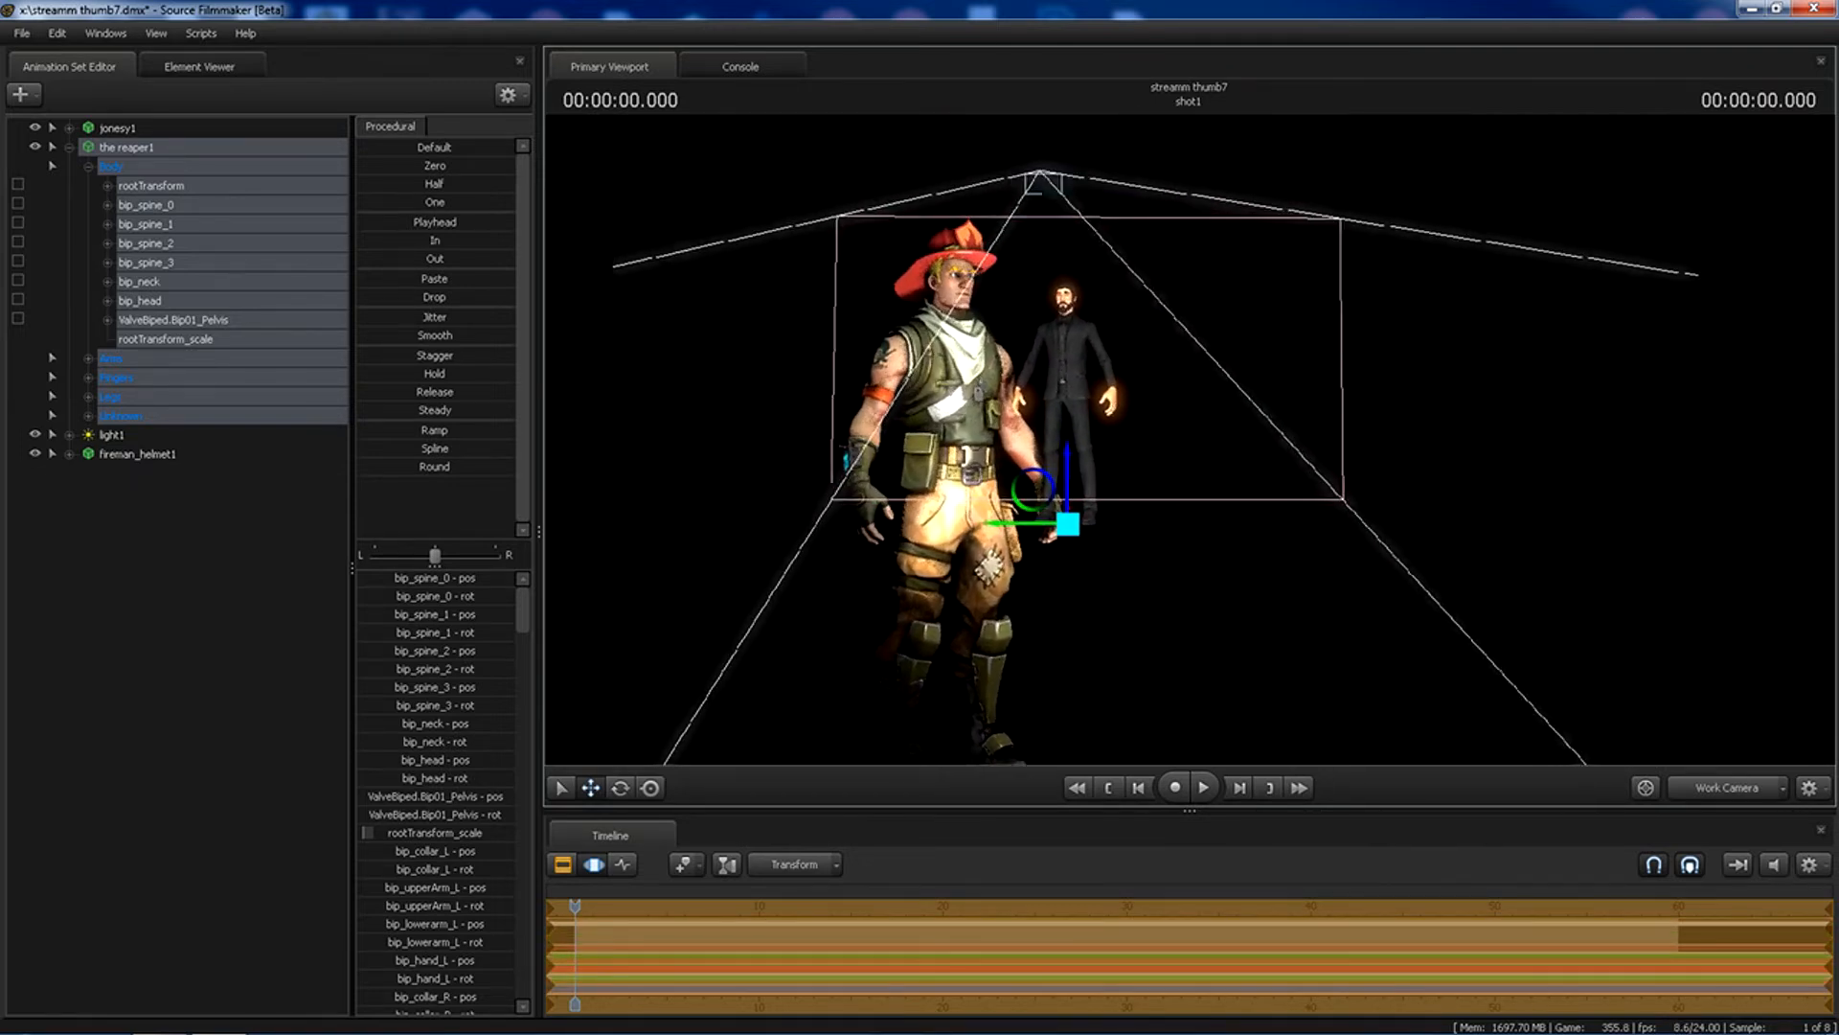
key(s)
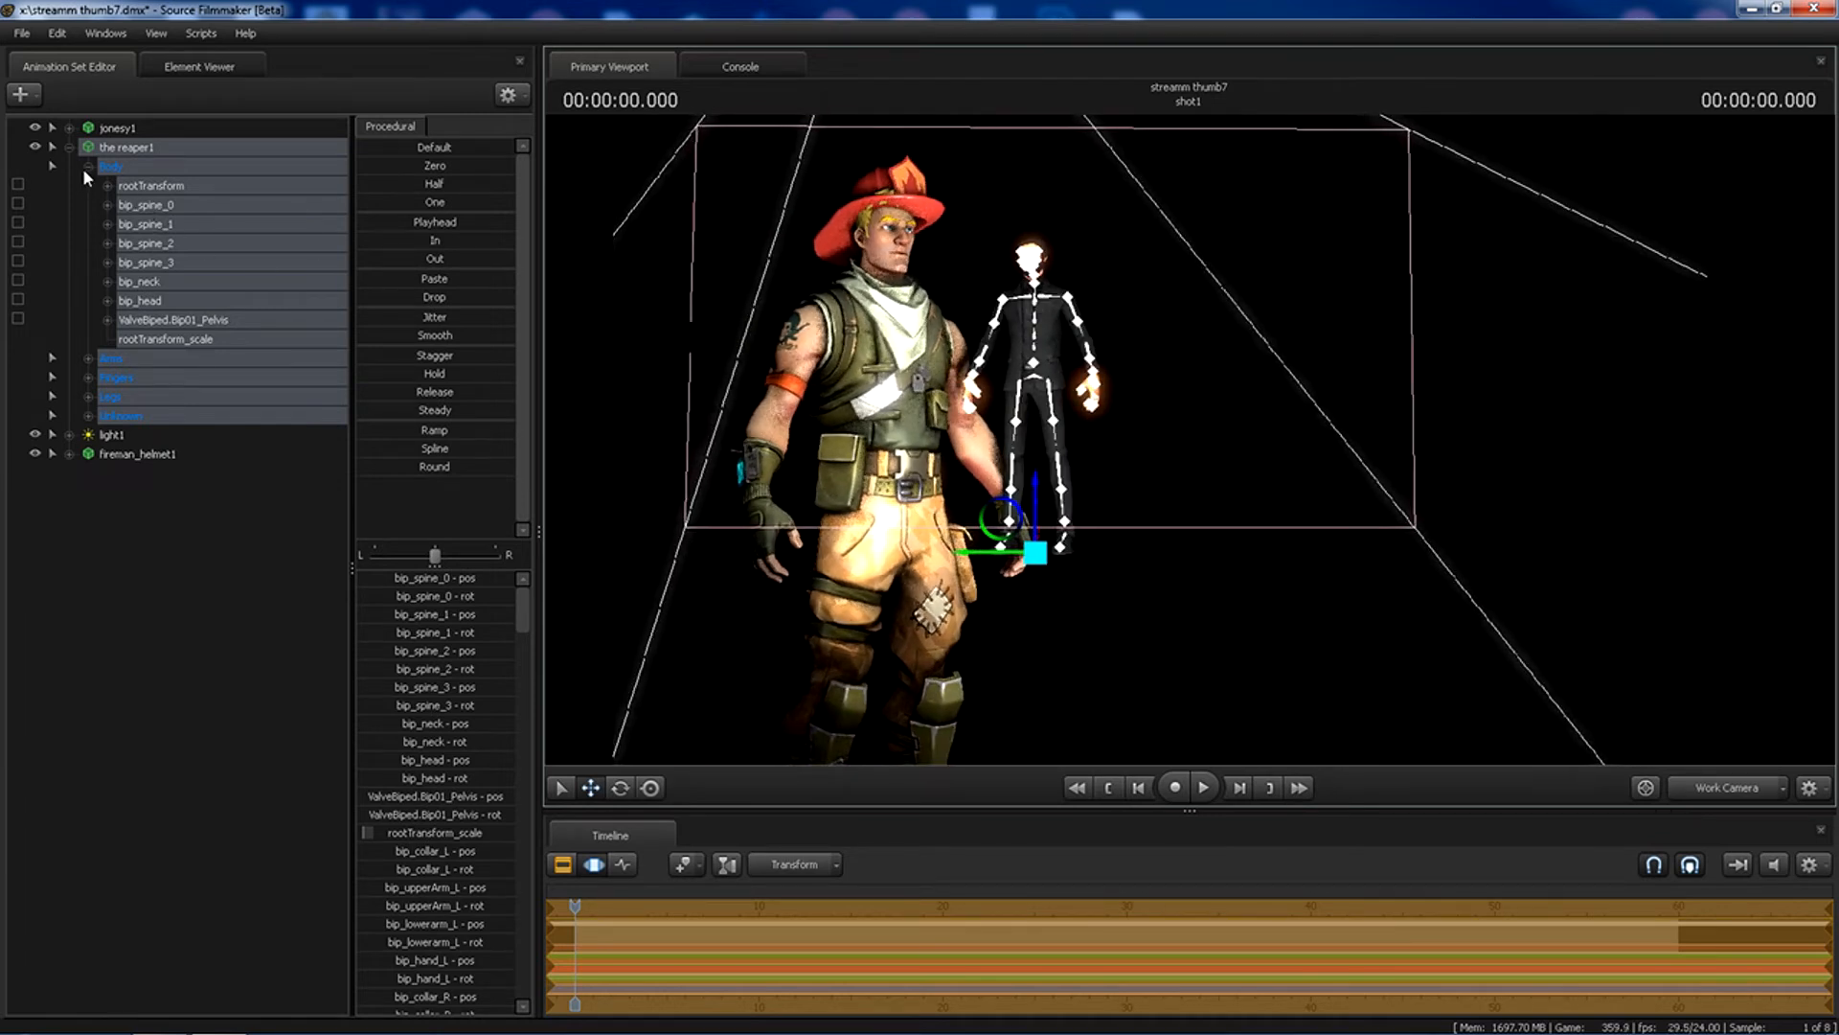
click(86, 165)
click(68, 147)
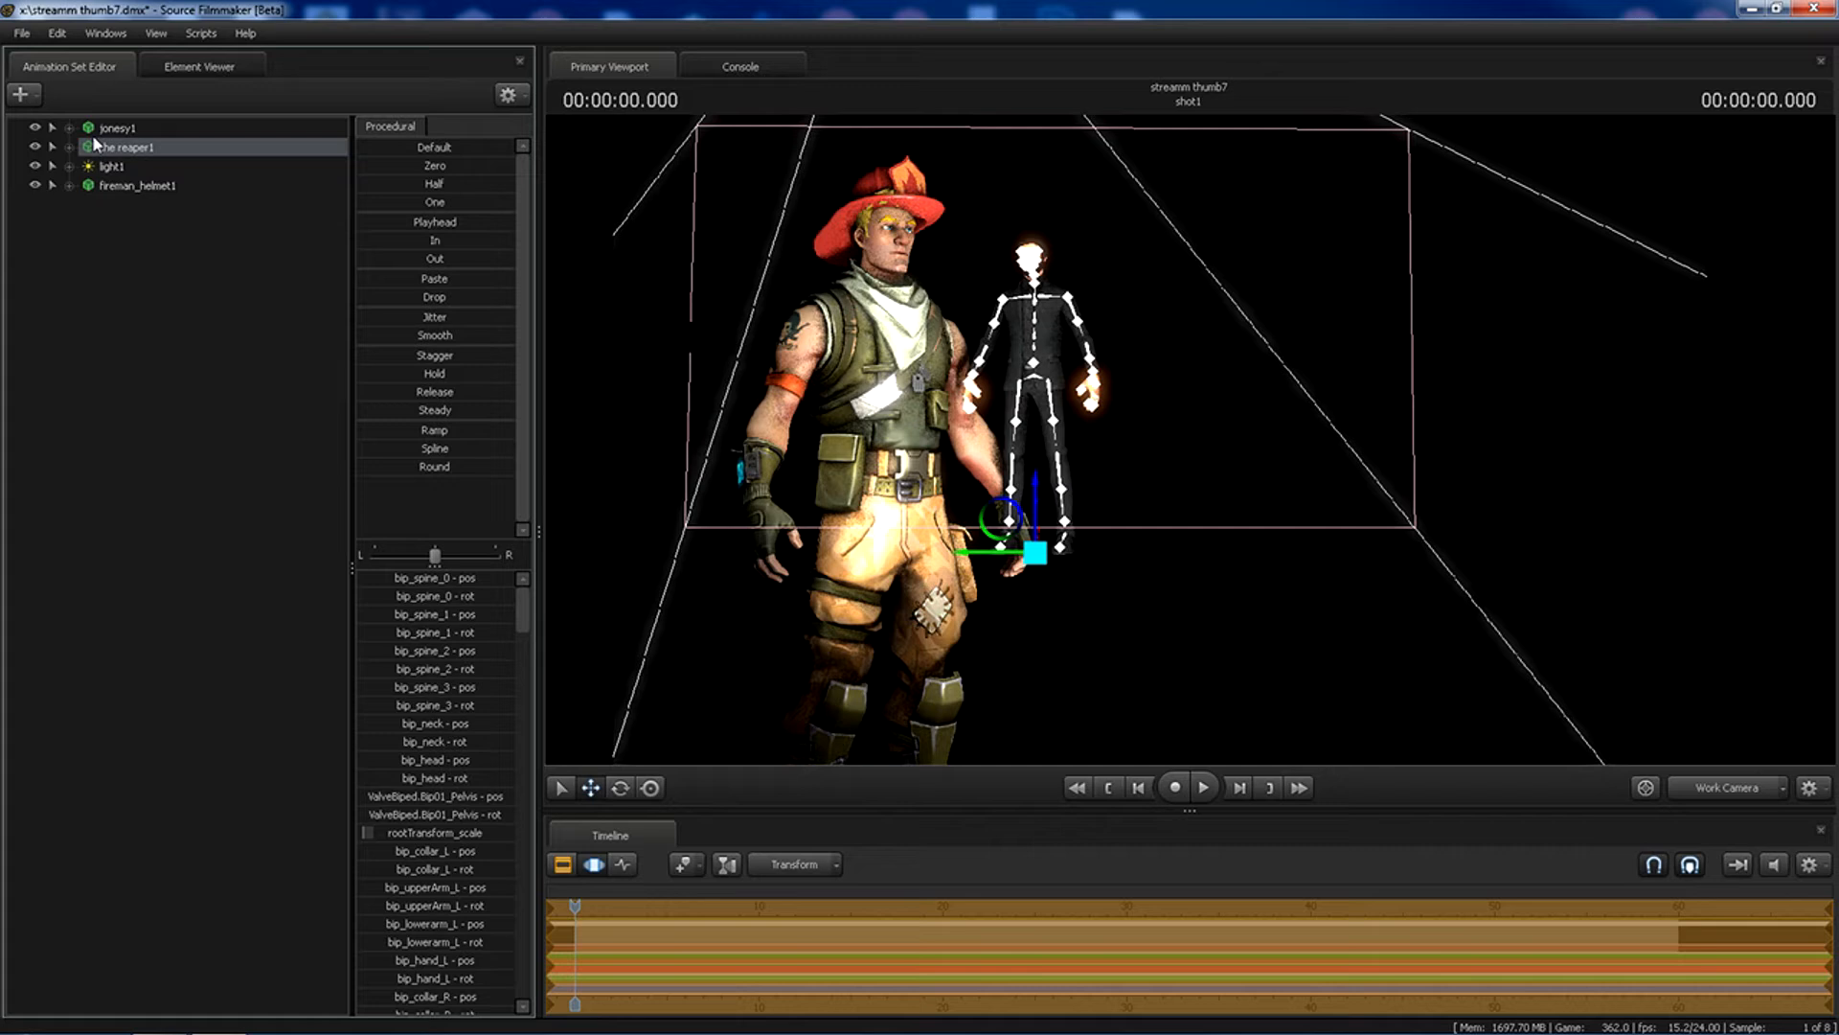
Rotate Jonesy's bip_lowerArm_L bone to raise the forearm to about horizontal, and collapse the jonesy1 controls.
click(69, 126)
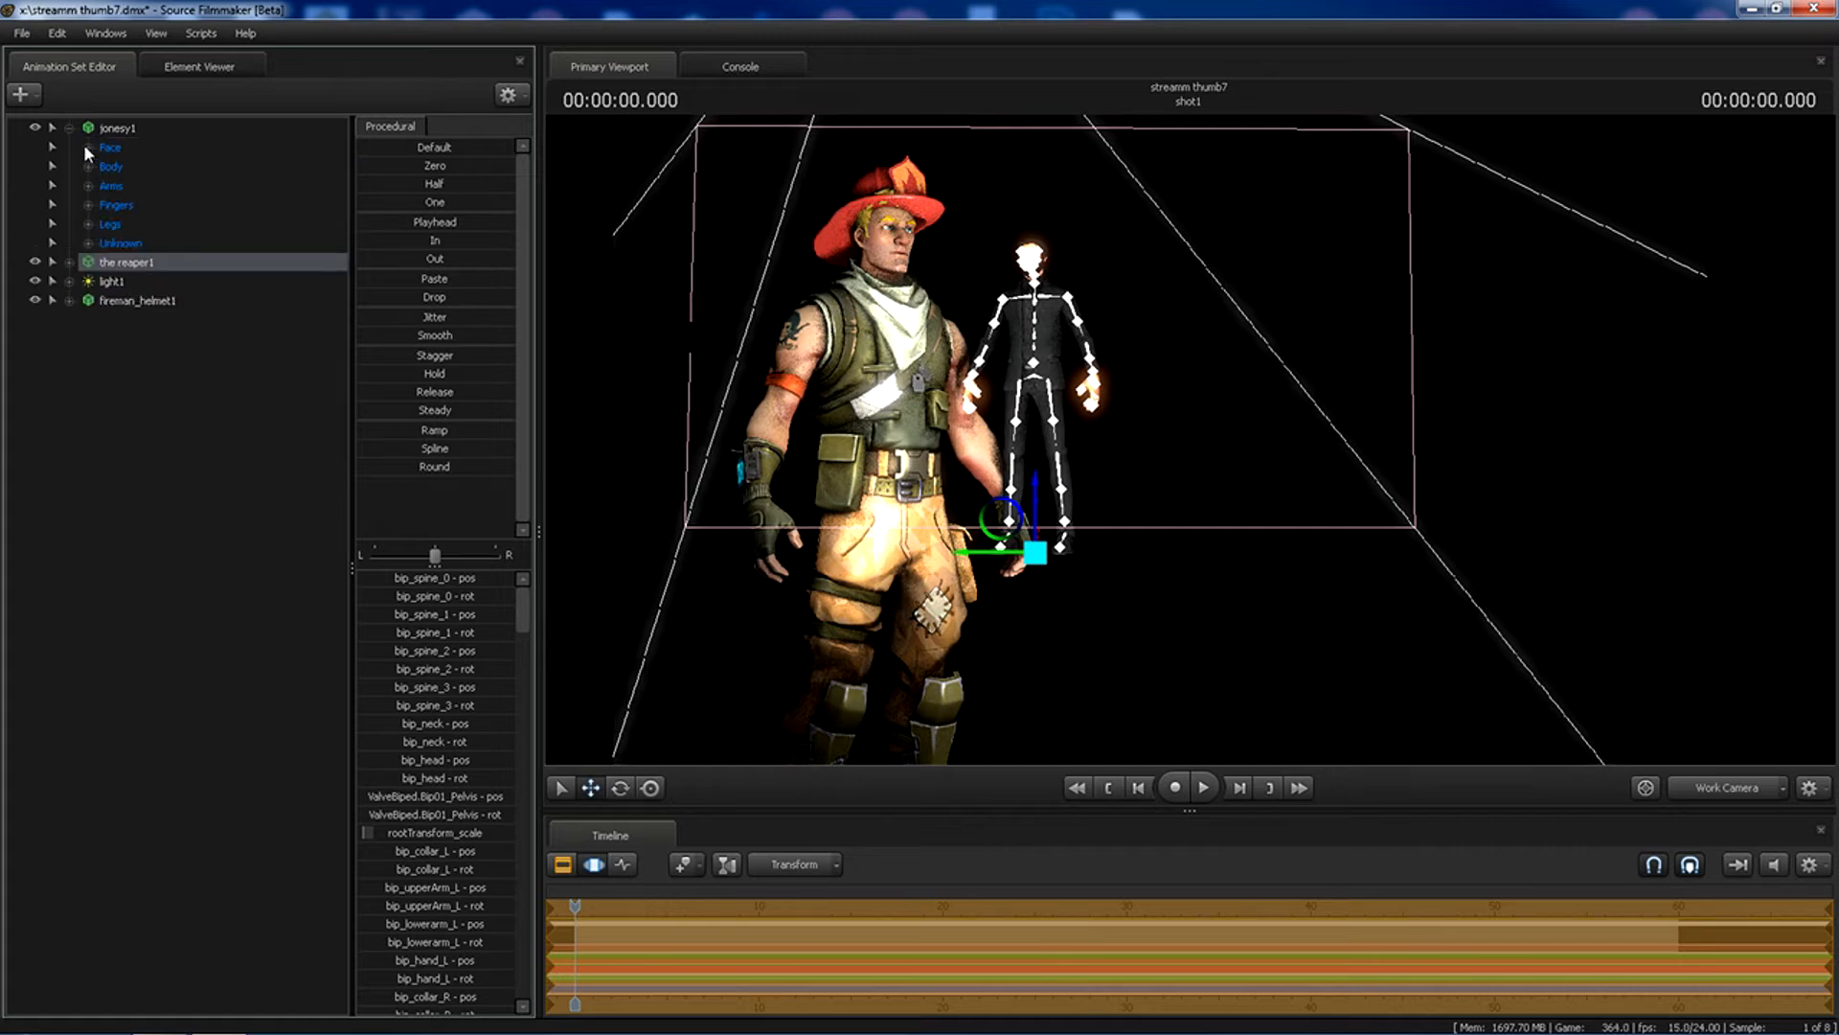
click(85, 145)
click(88, 242)
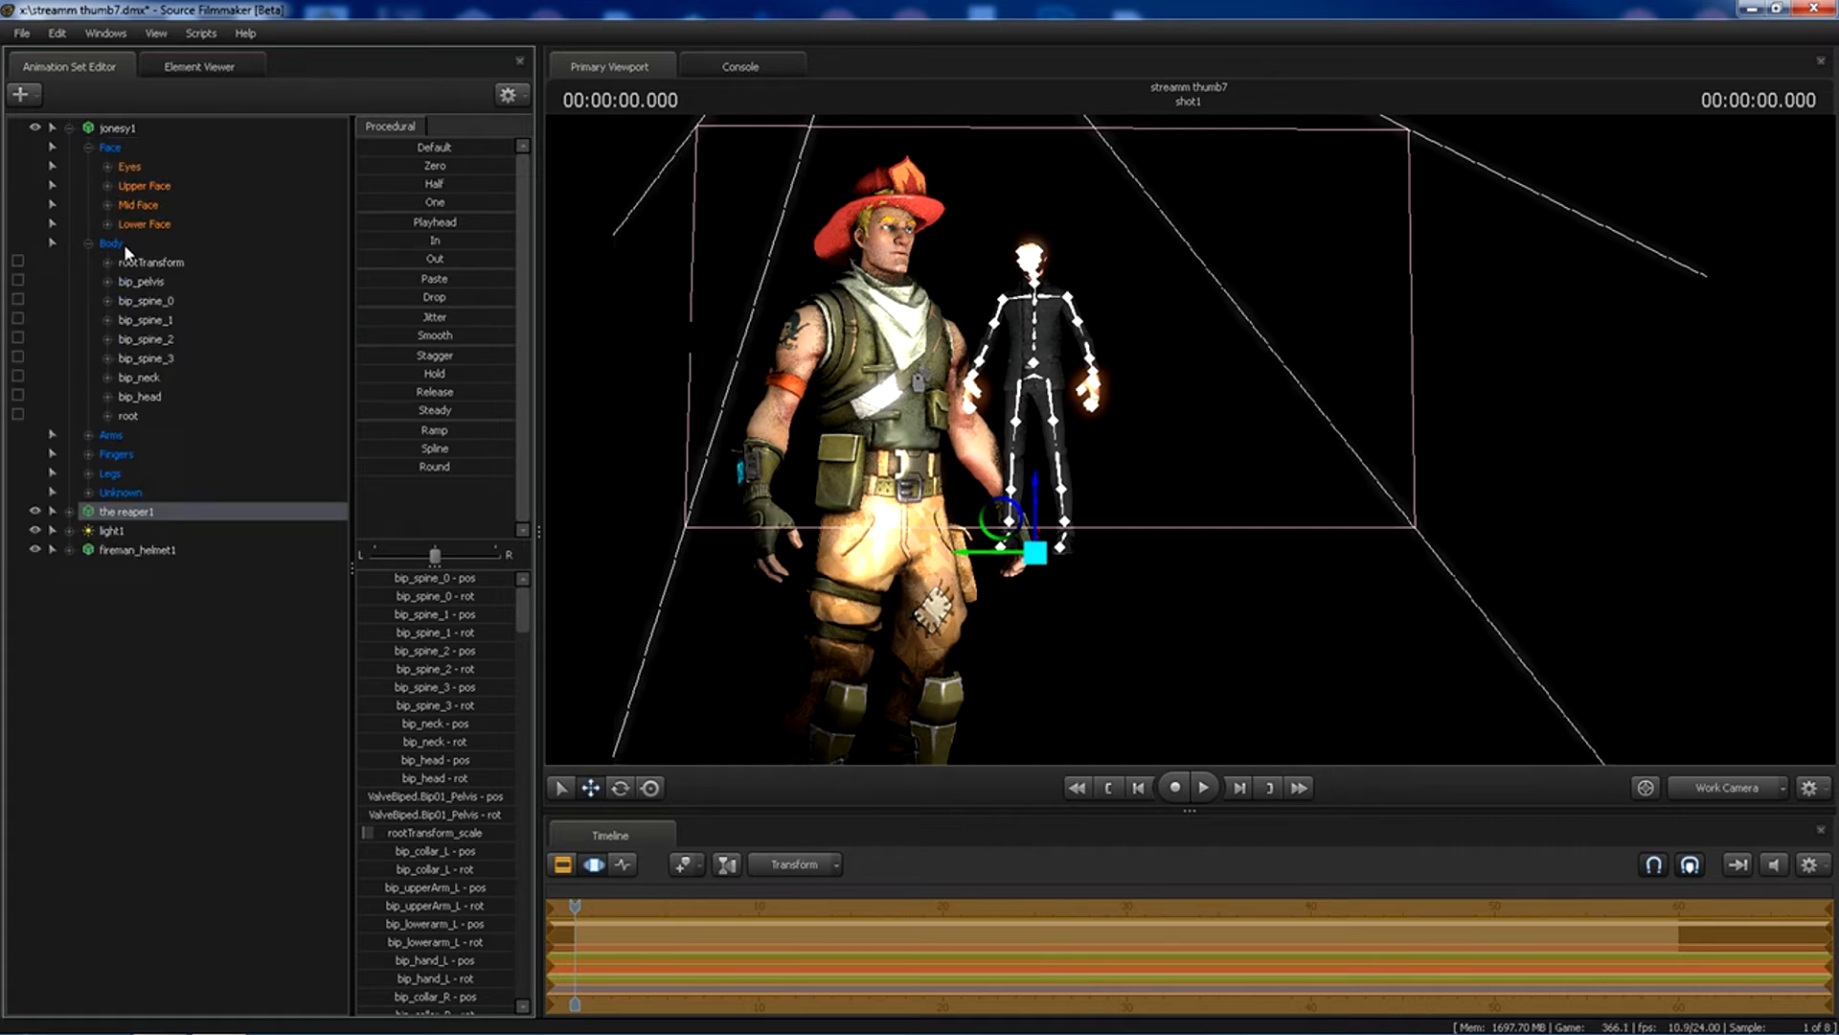
click(140, 326)
click(88, 434)
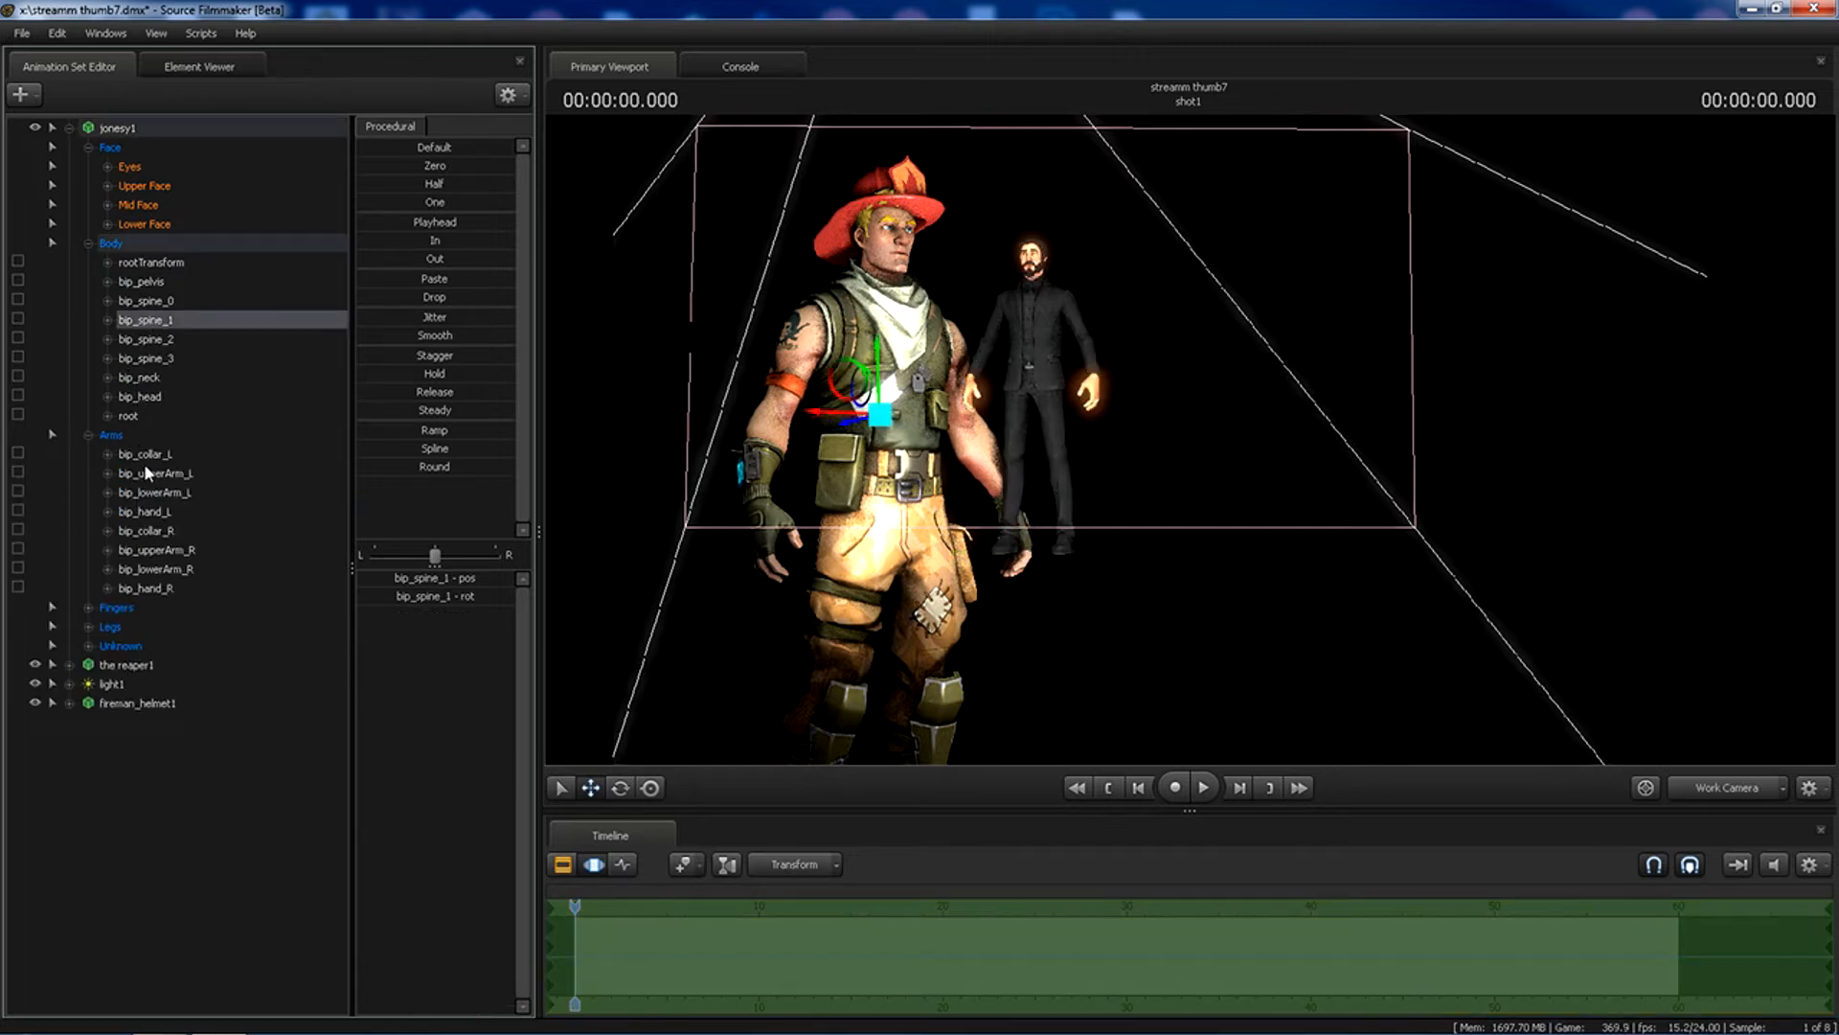
click(156, 493)
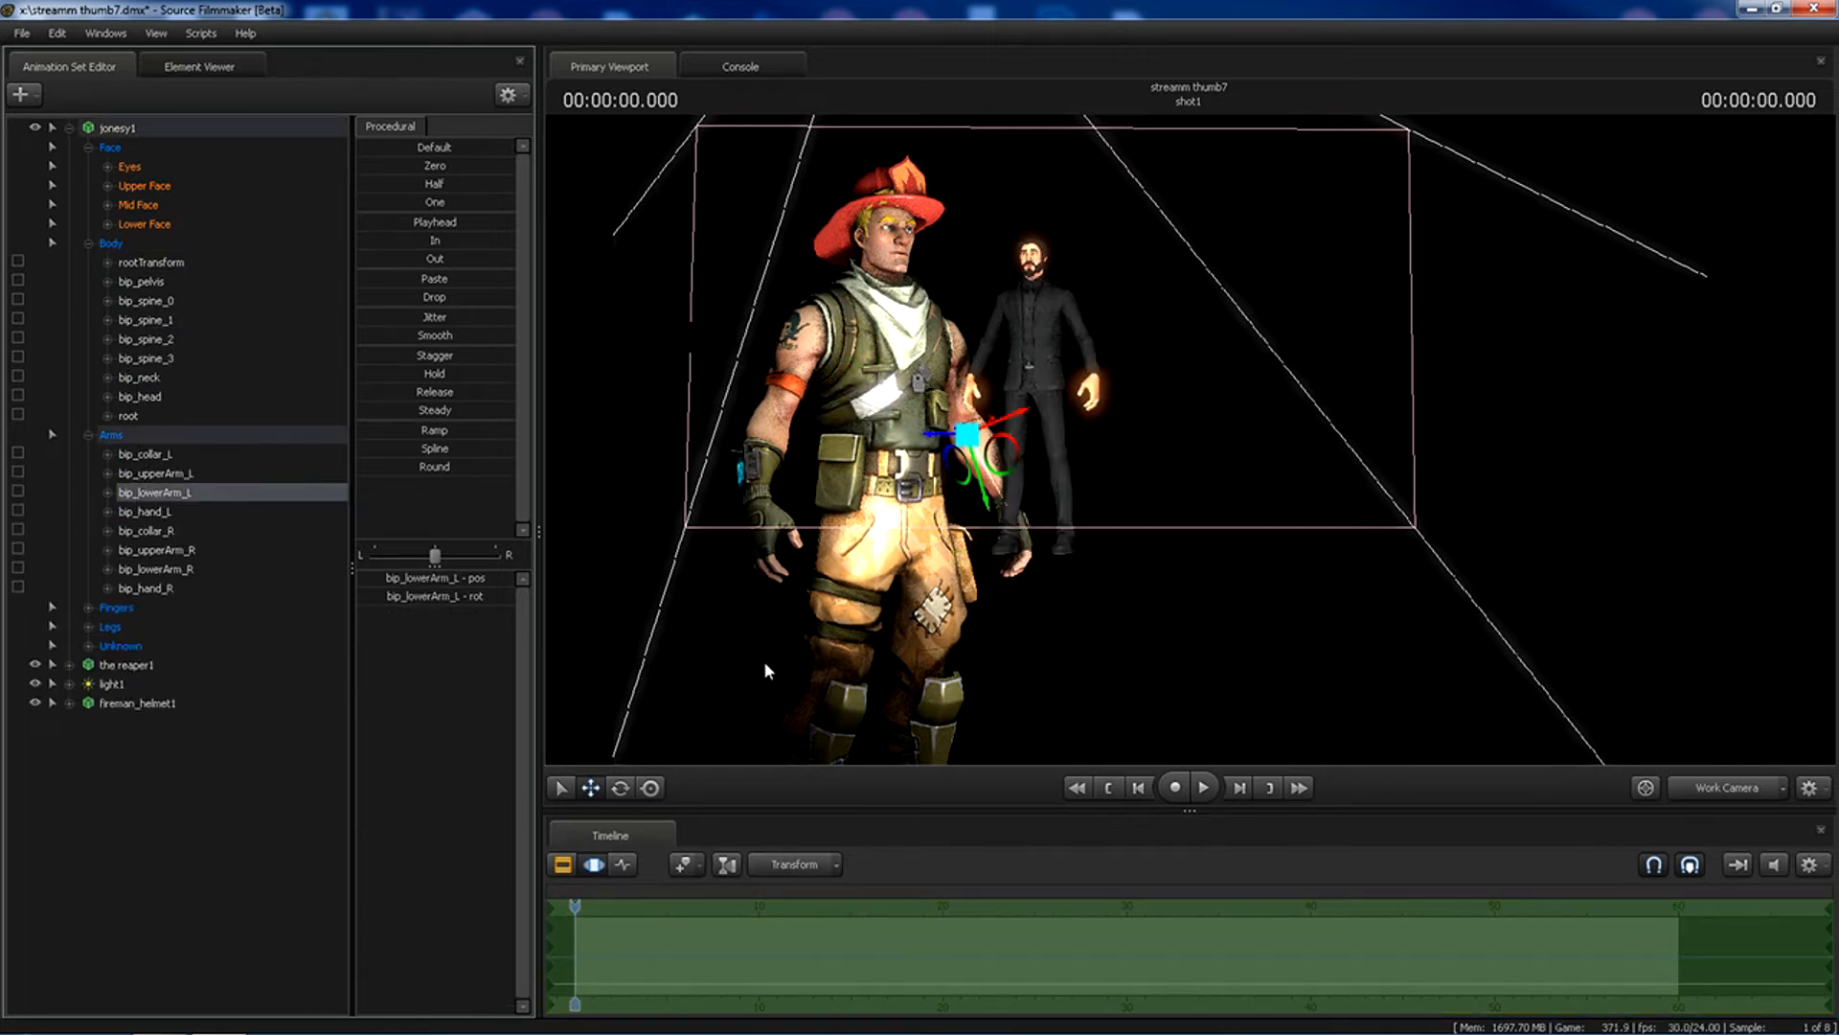
drag(966, 471, 965, 345)
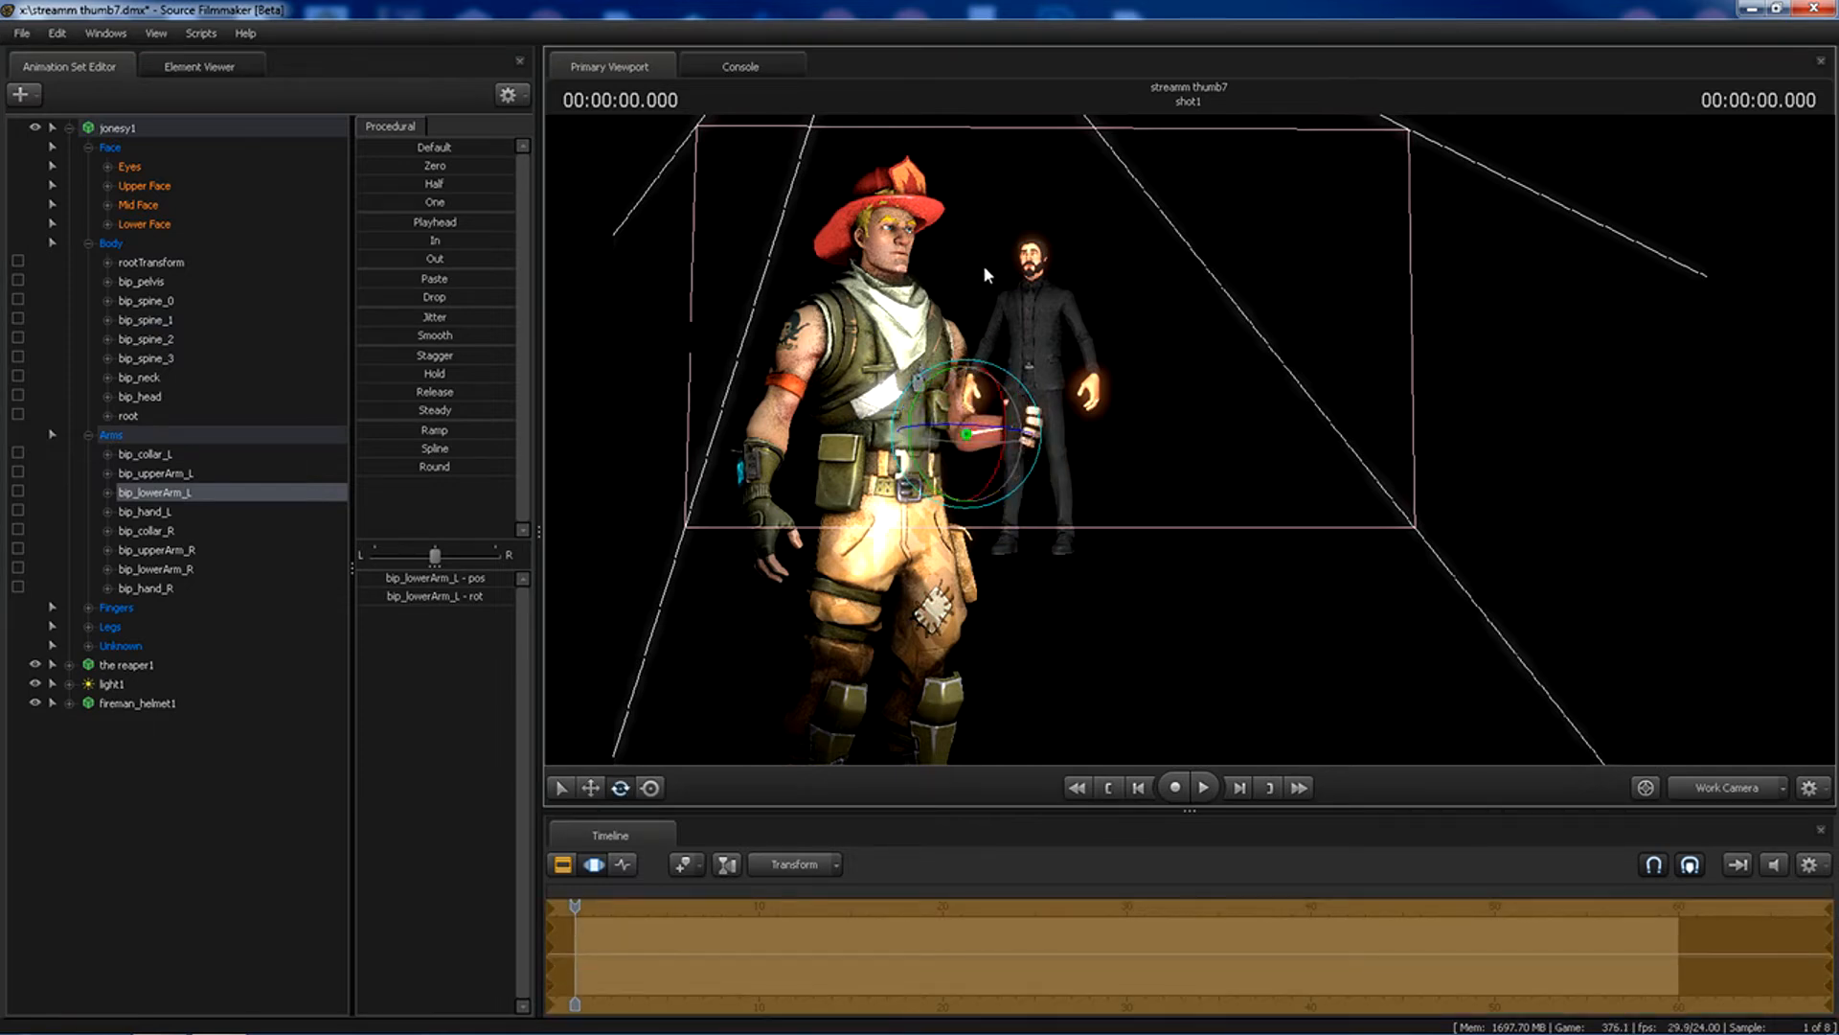
click(66, 127)
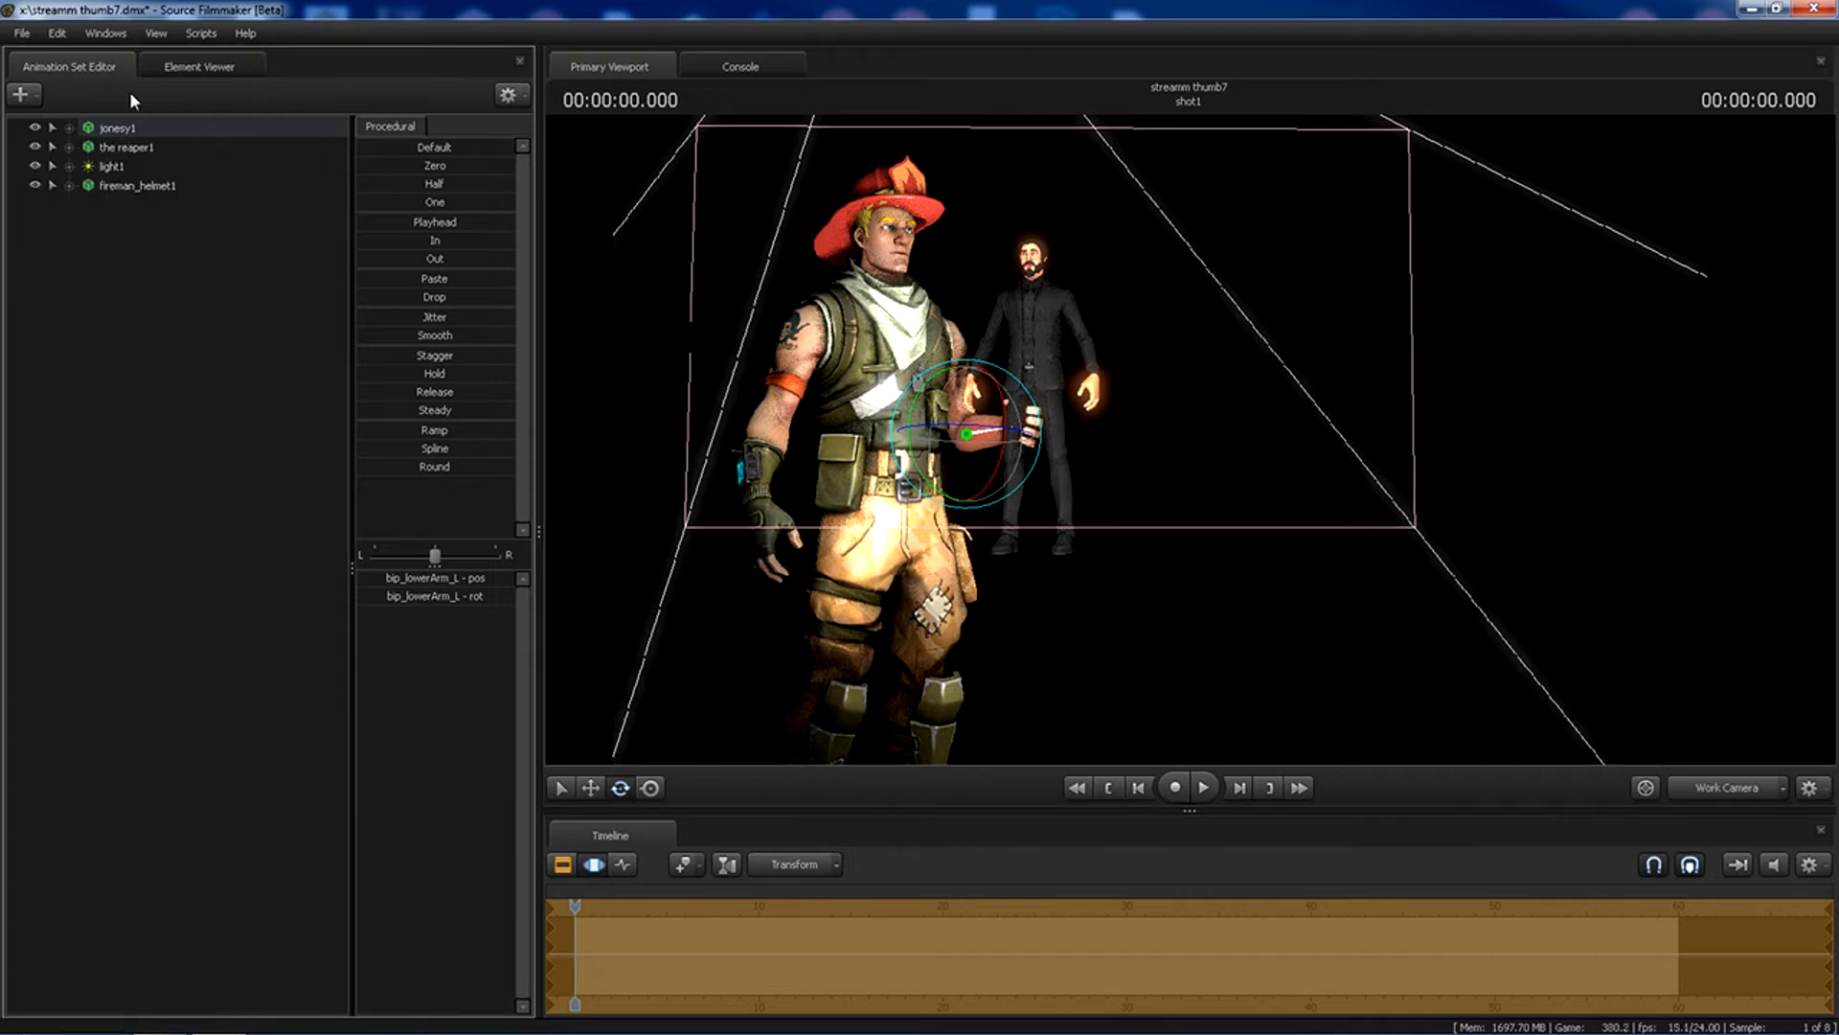
Start a poster export without saving the session, setting the output file to 1 in X:\SCREEN SHOTS.
click(21, 33)
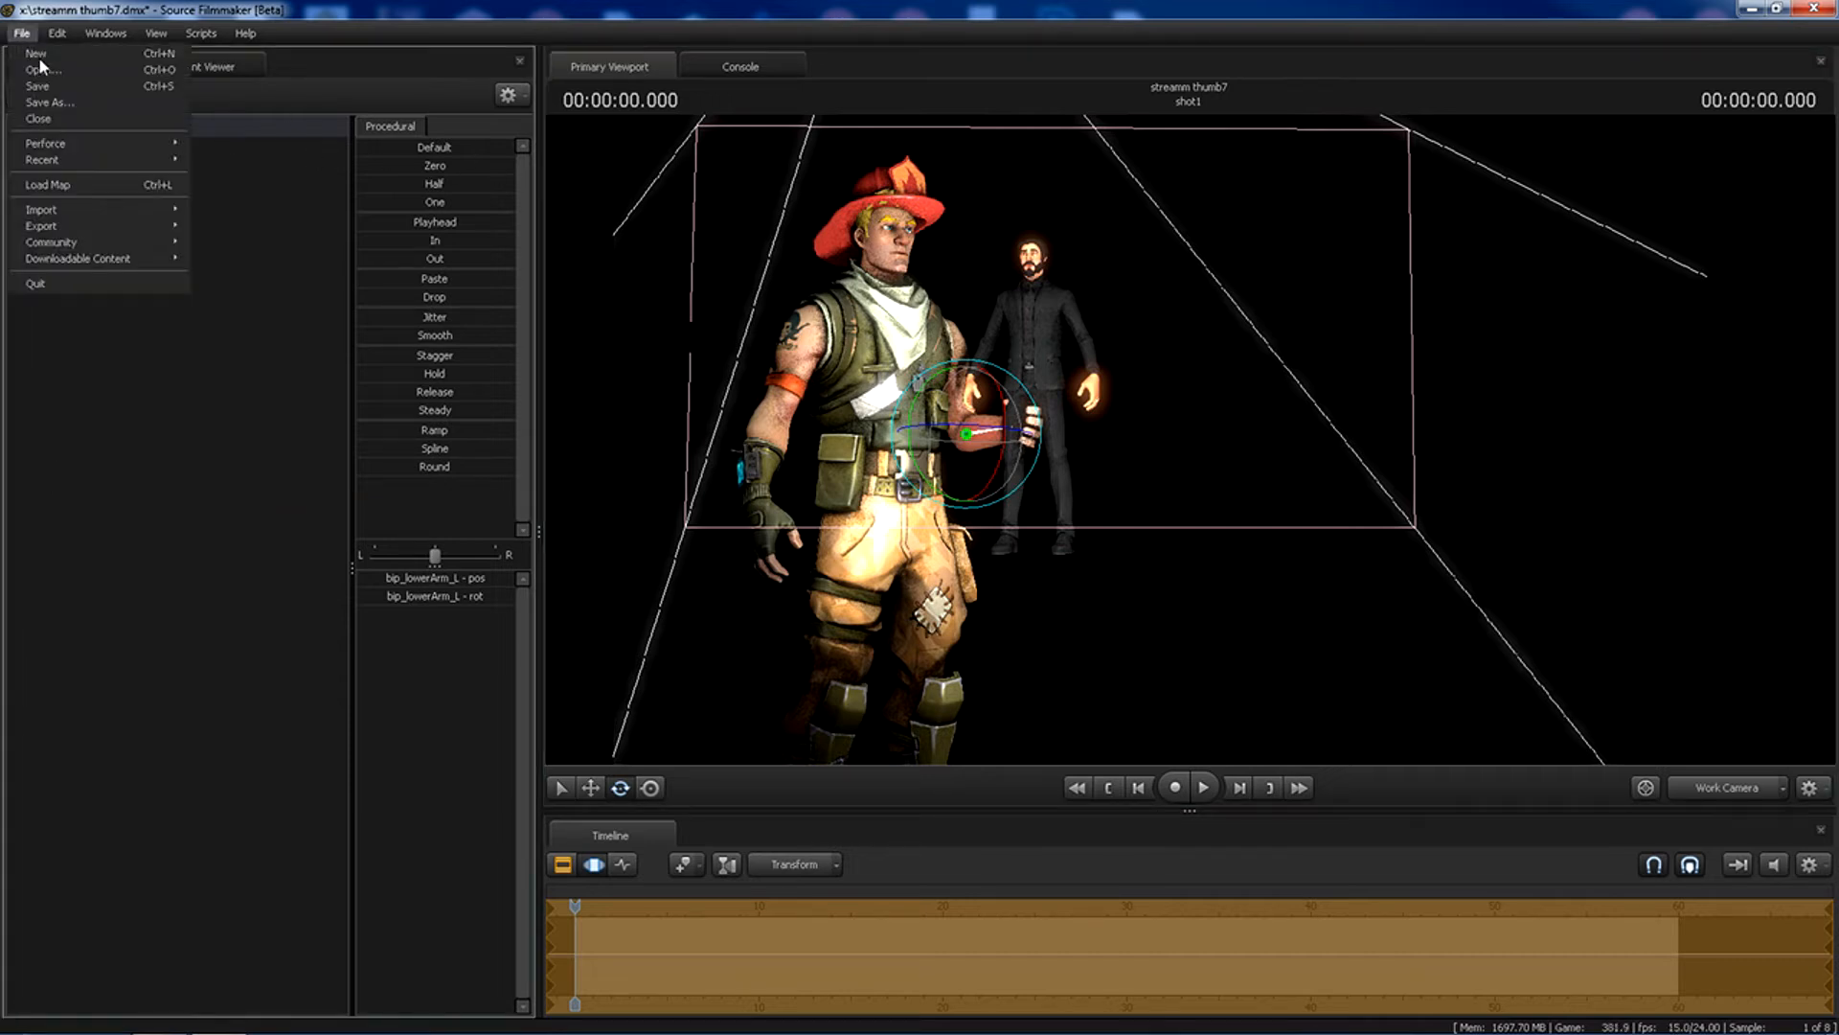
mouse_move(80, 227)
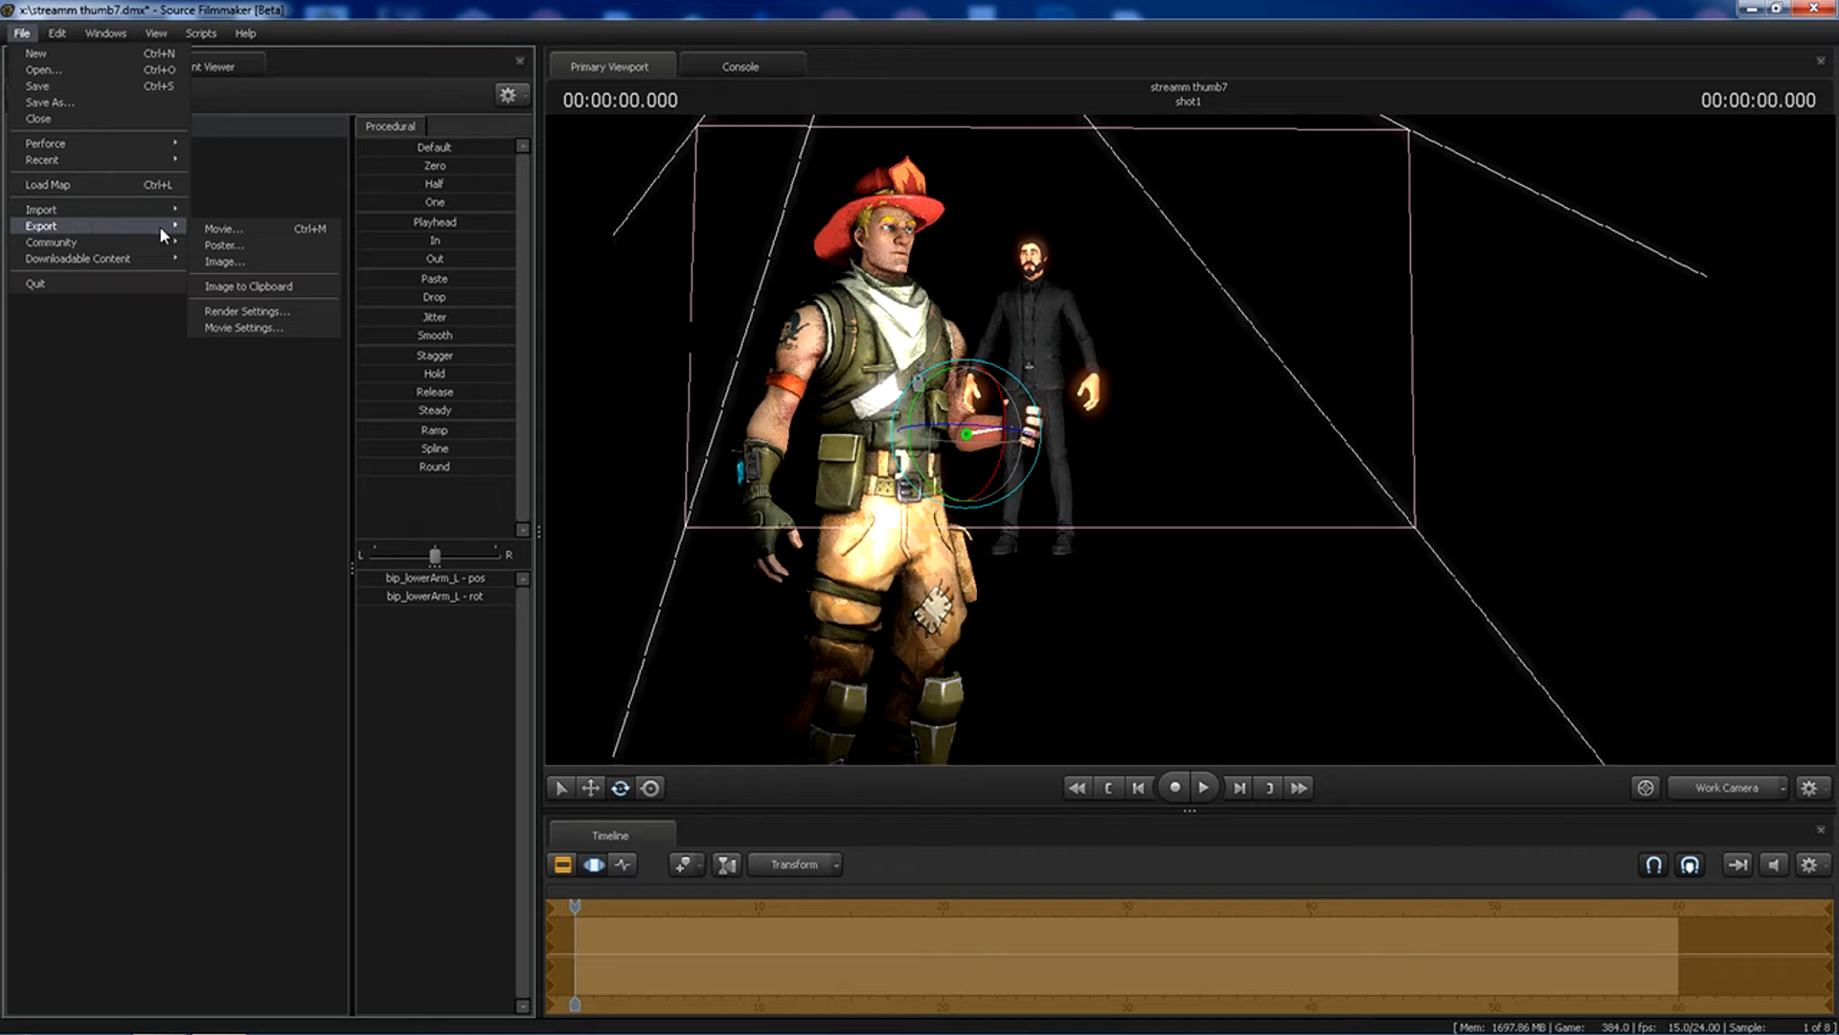
click(253, 245)
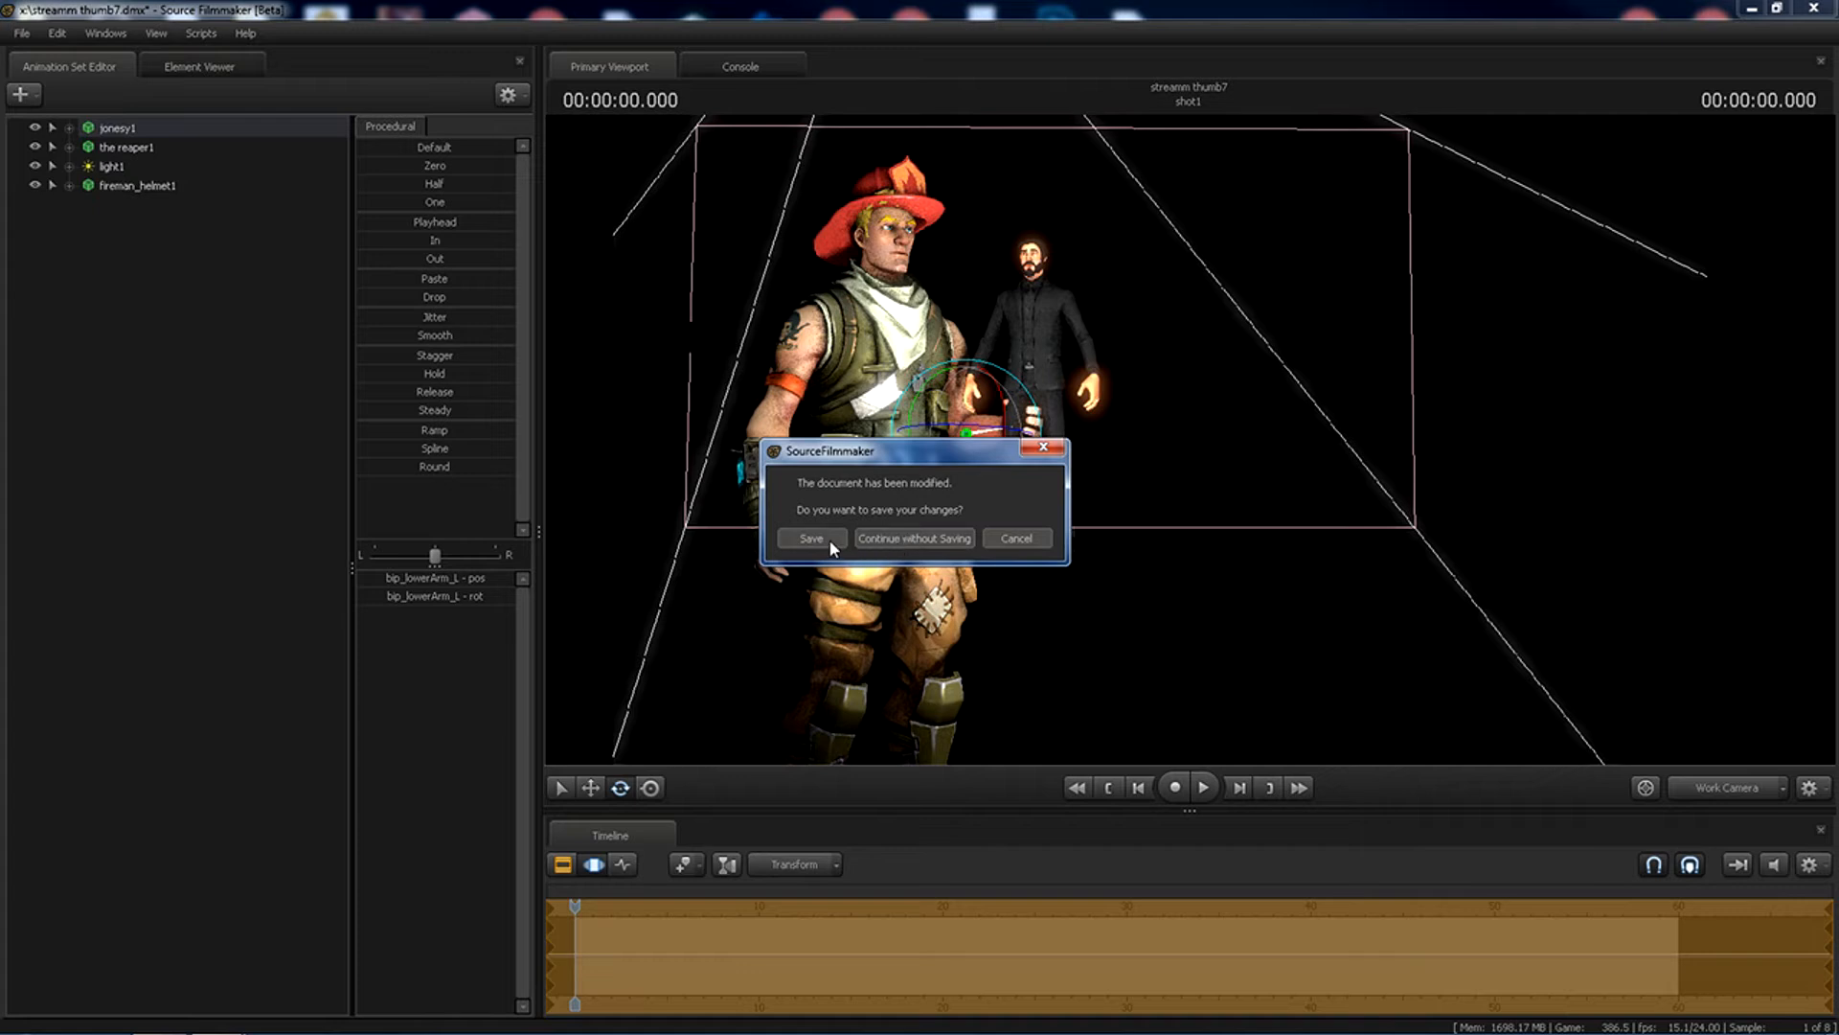
click(902, 533)
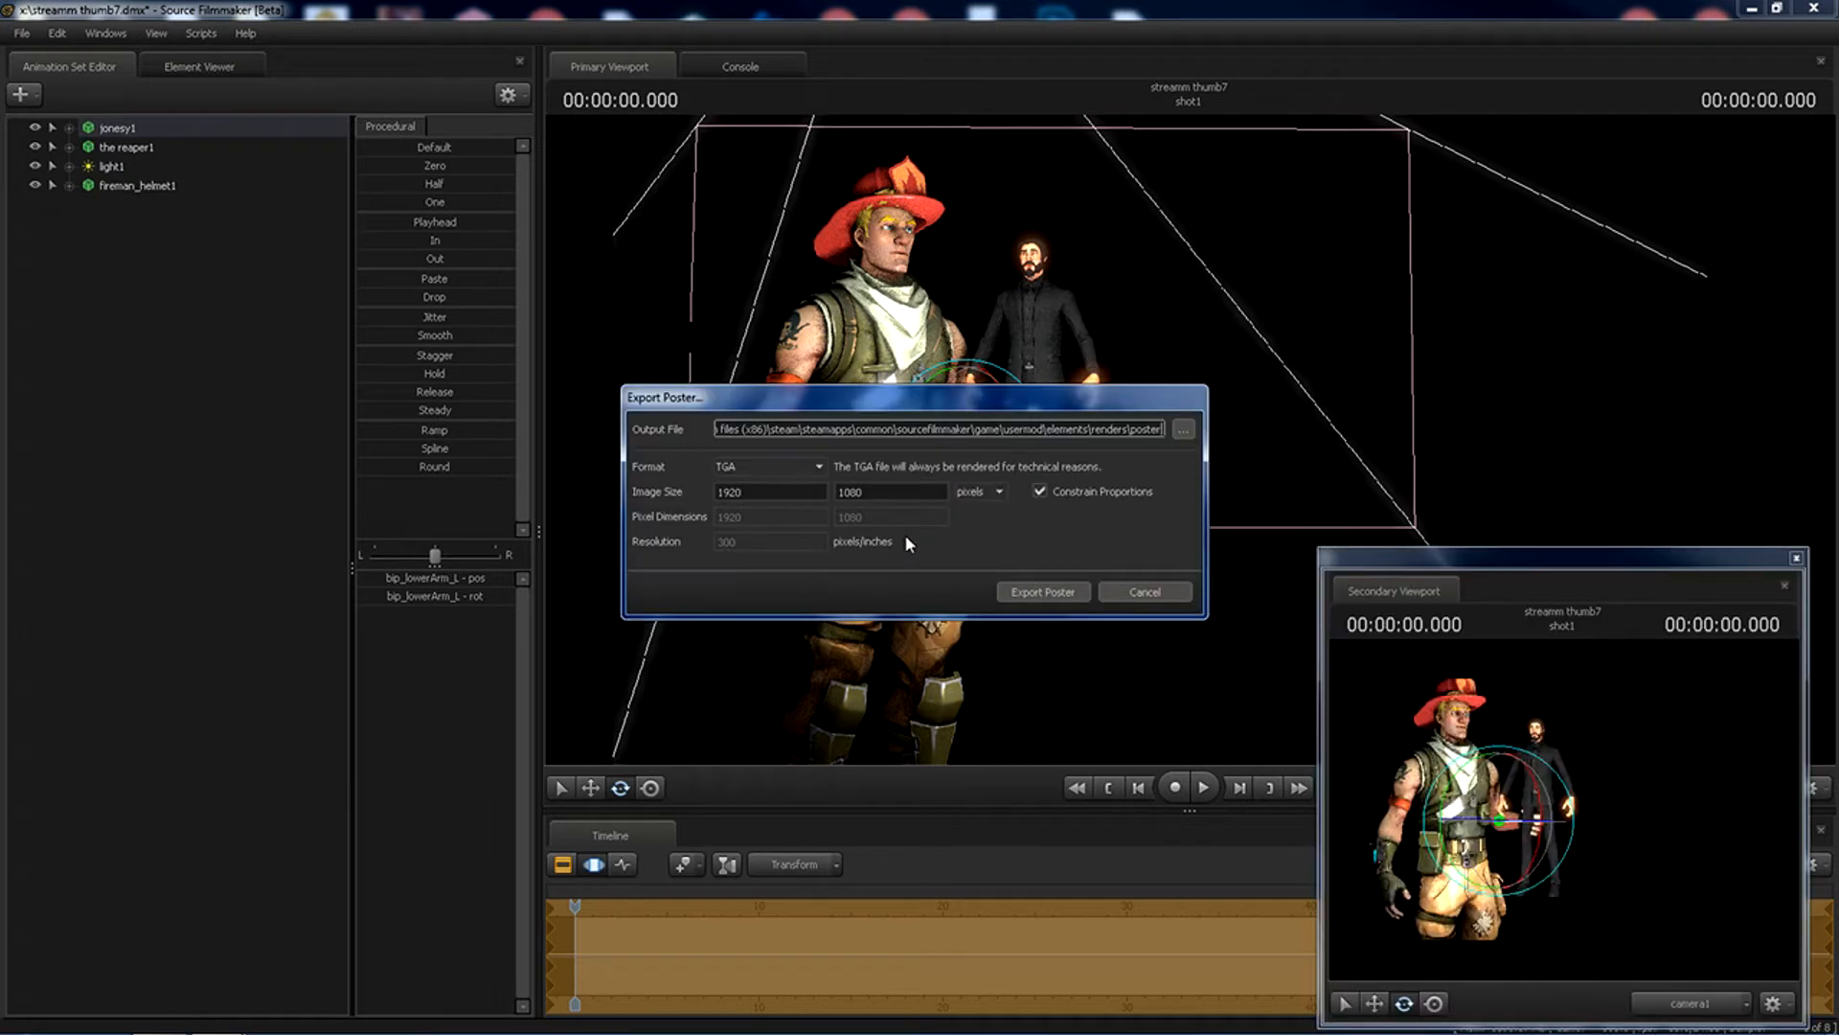
click(1185, 430)
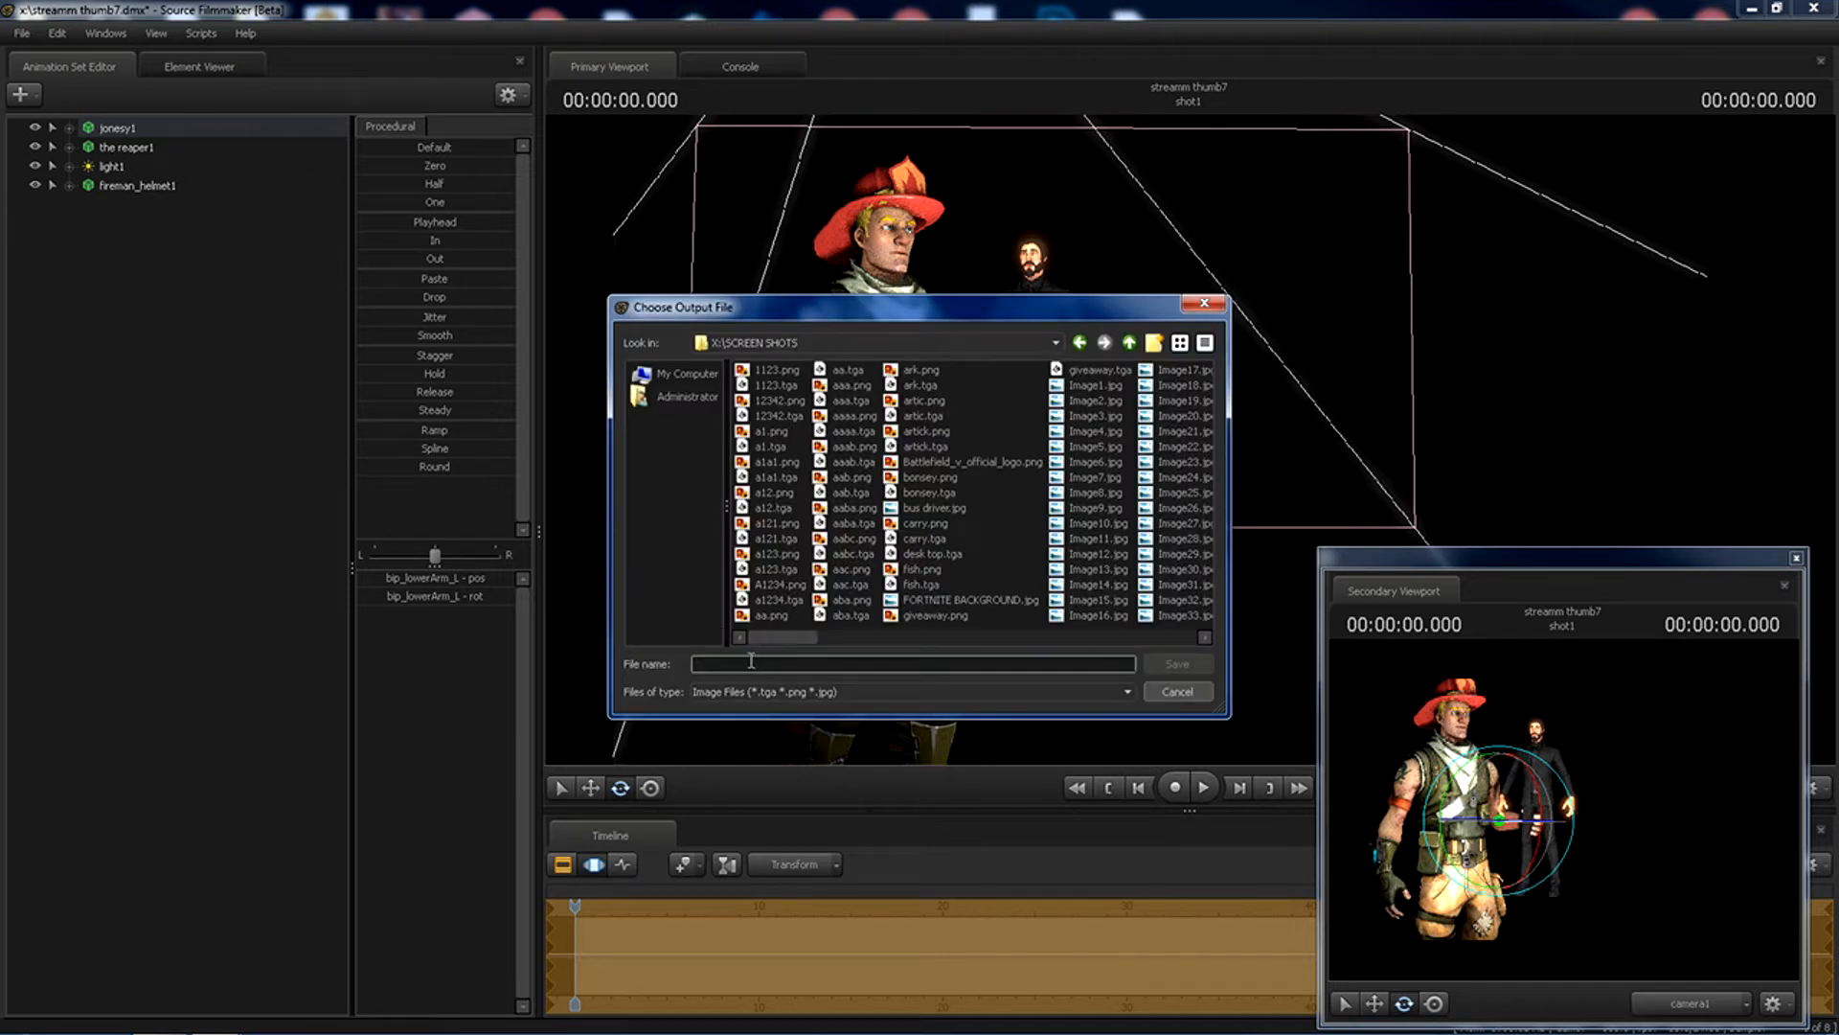
text(1)
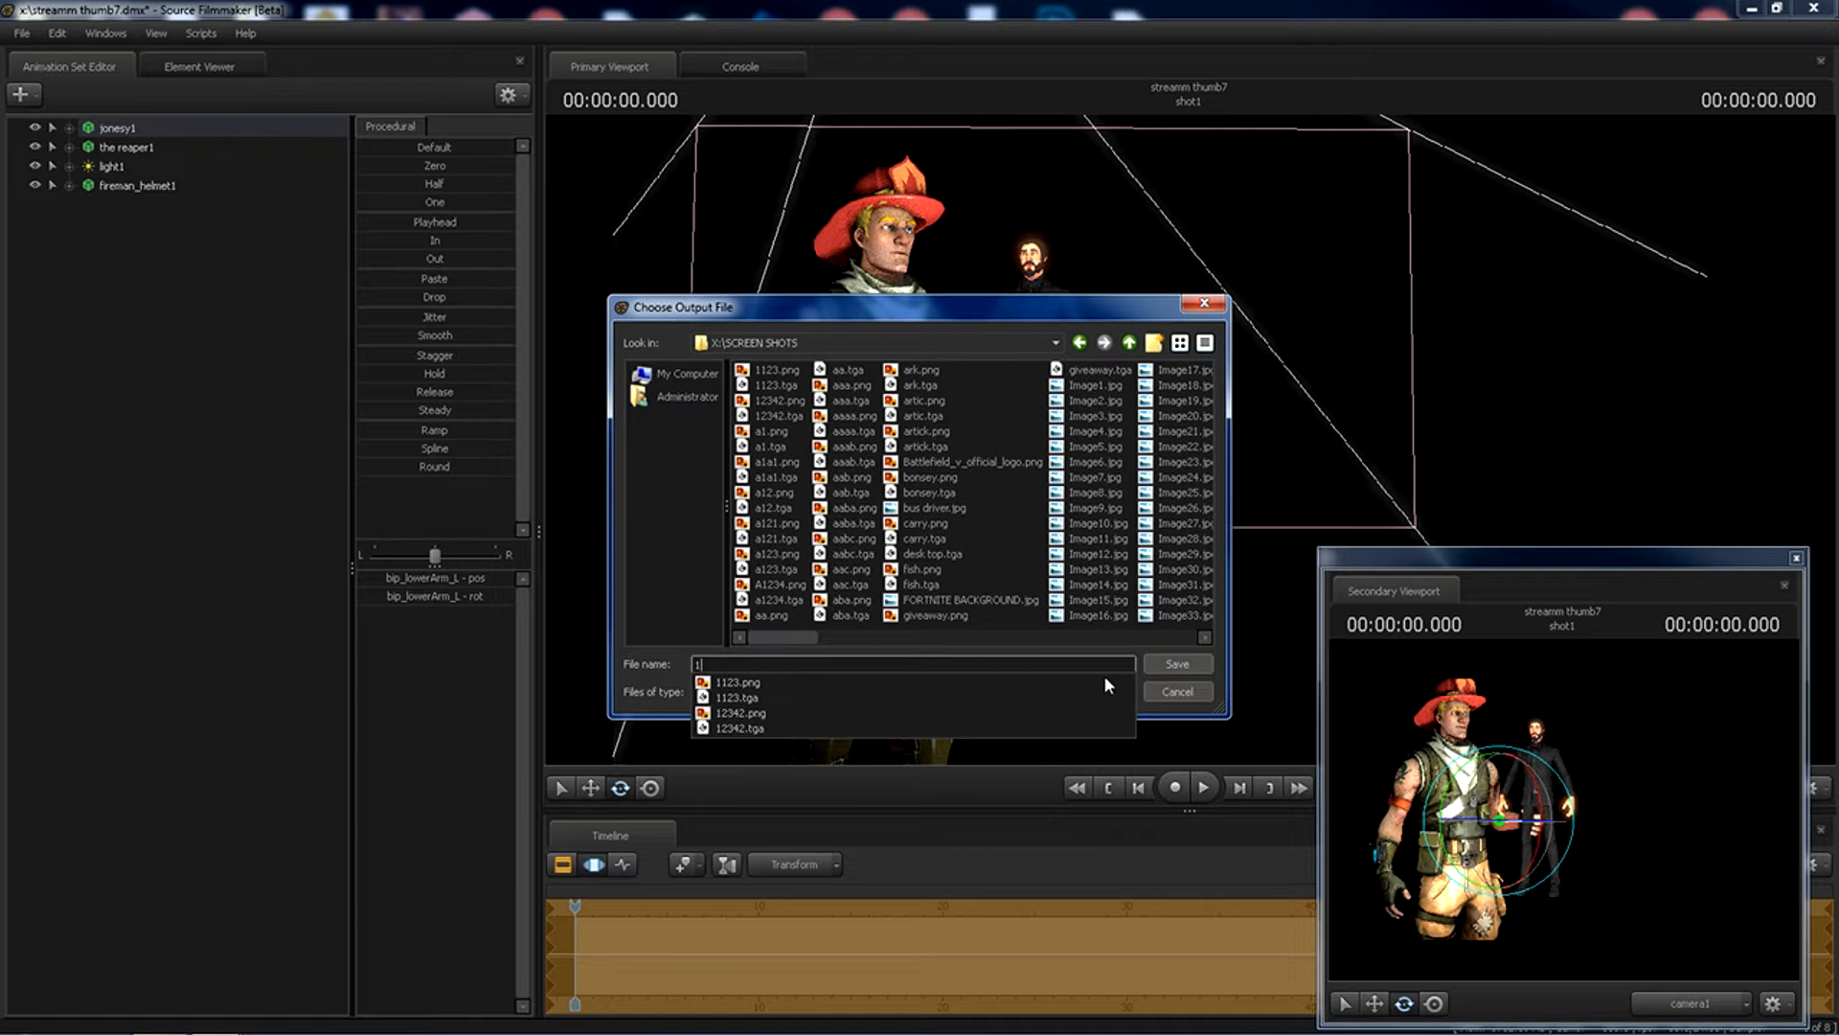
click(1174, 663)
Set the poster to 1280 x 720 pixels in PNG format and export it.
drag(760, 489, 726, 491)
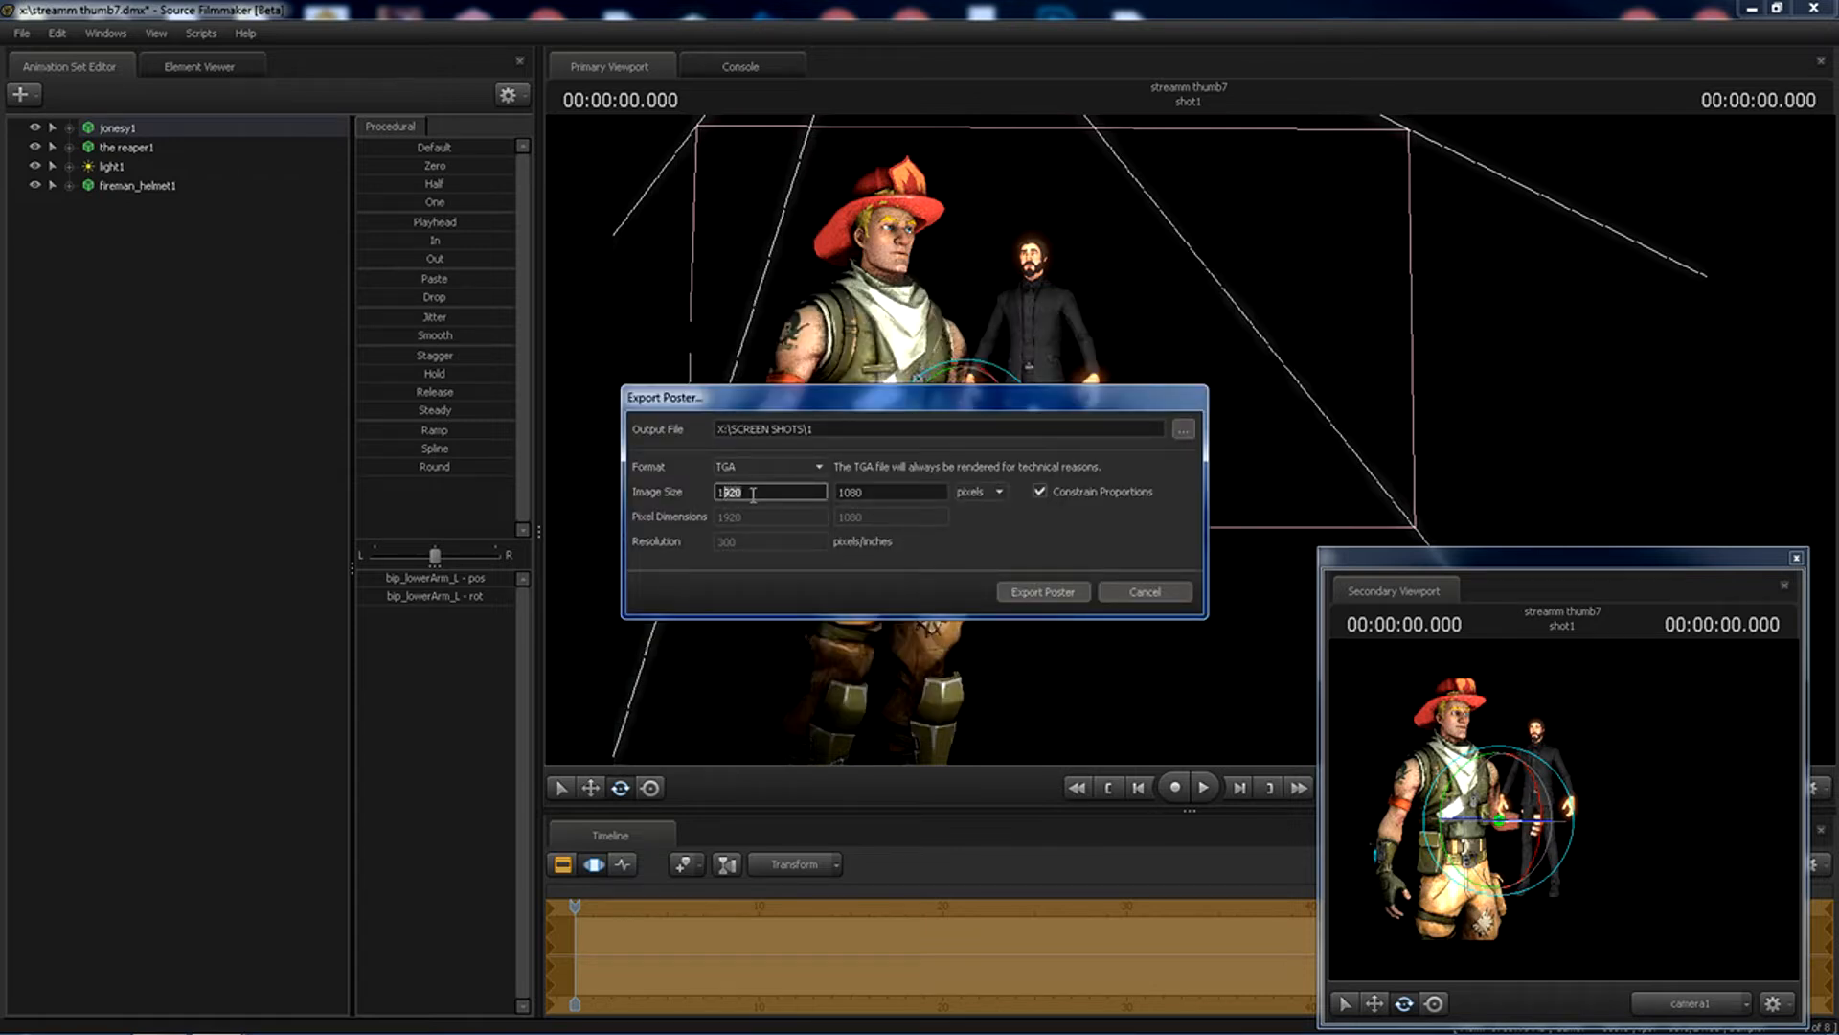
text(2)
click(819, 468)
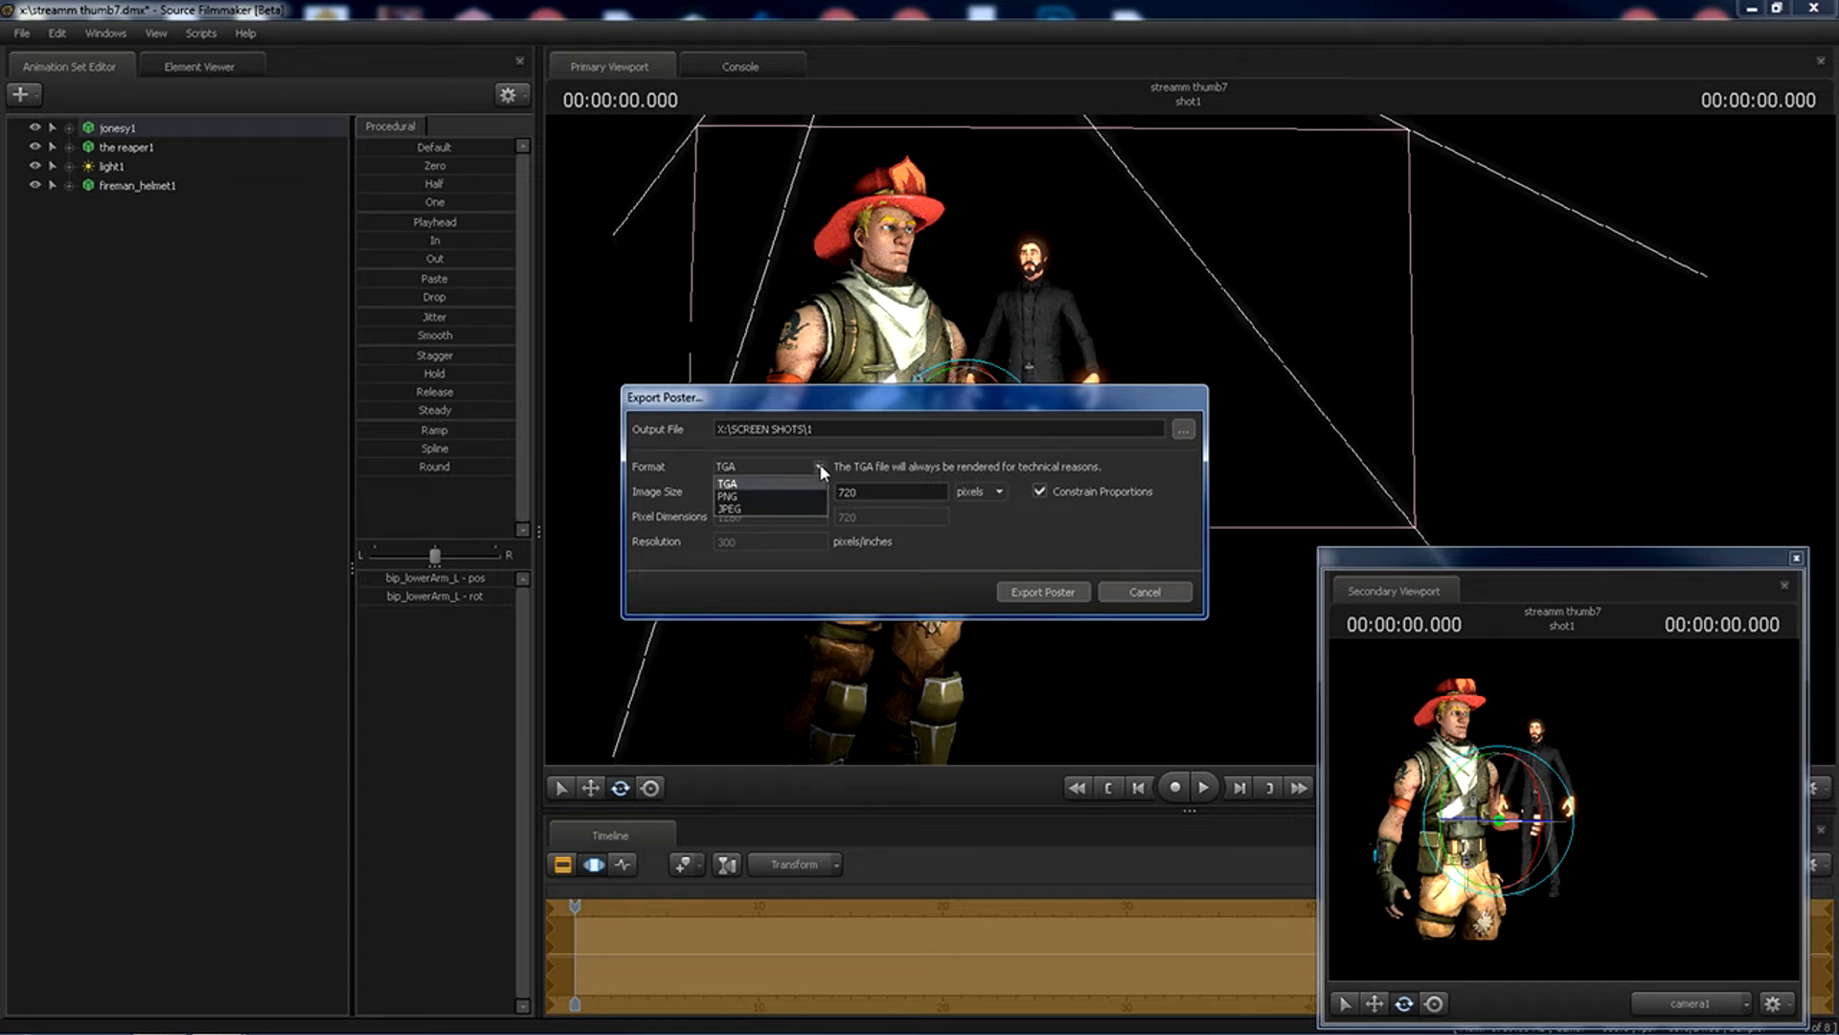
click(758, 498)
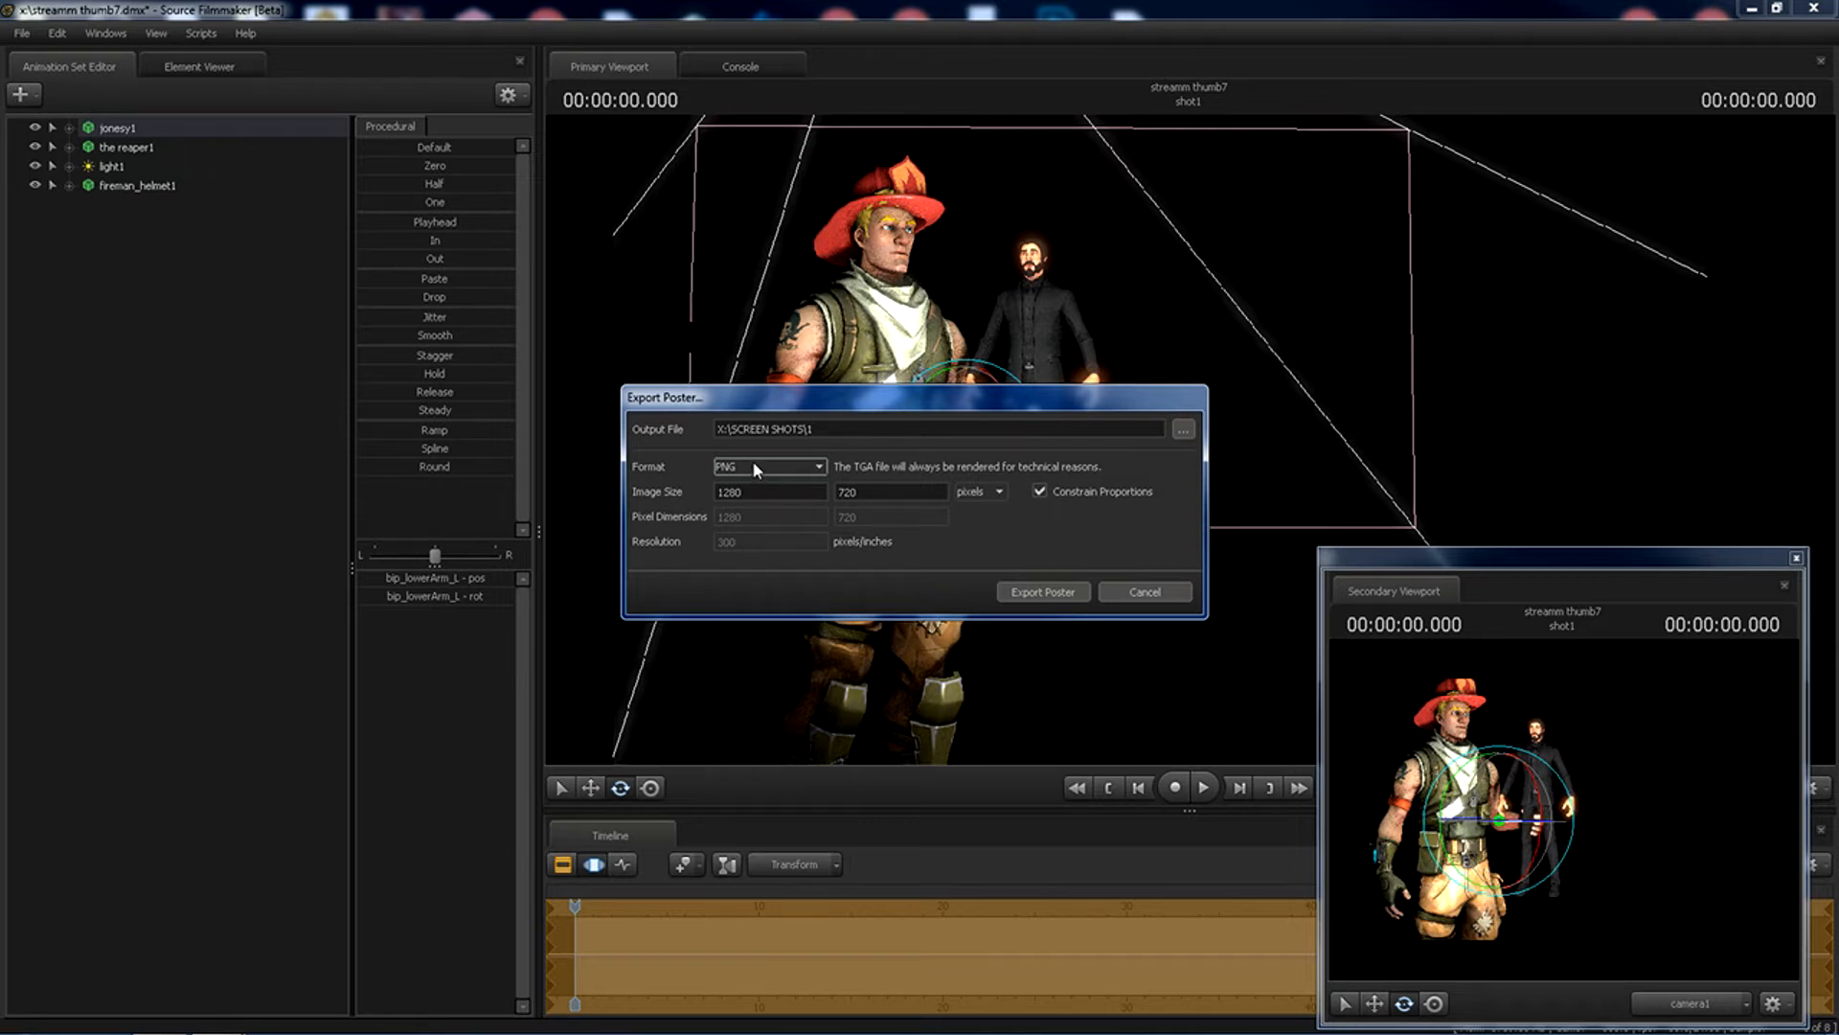
click(1042, 591)
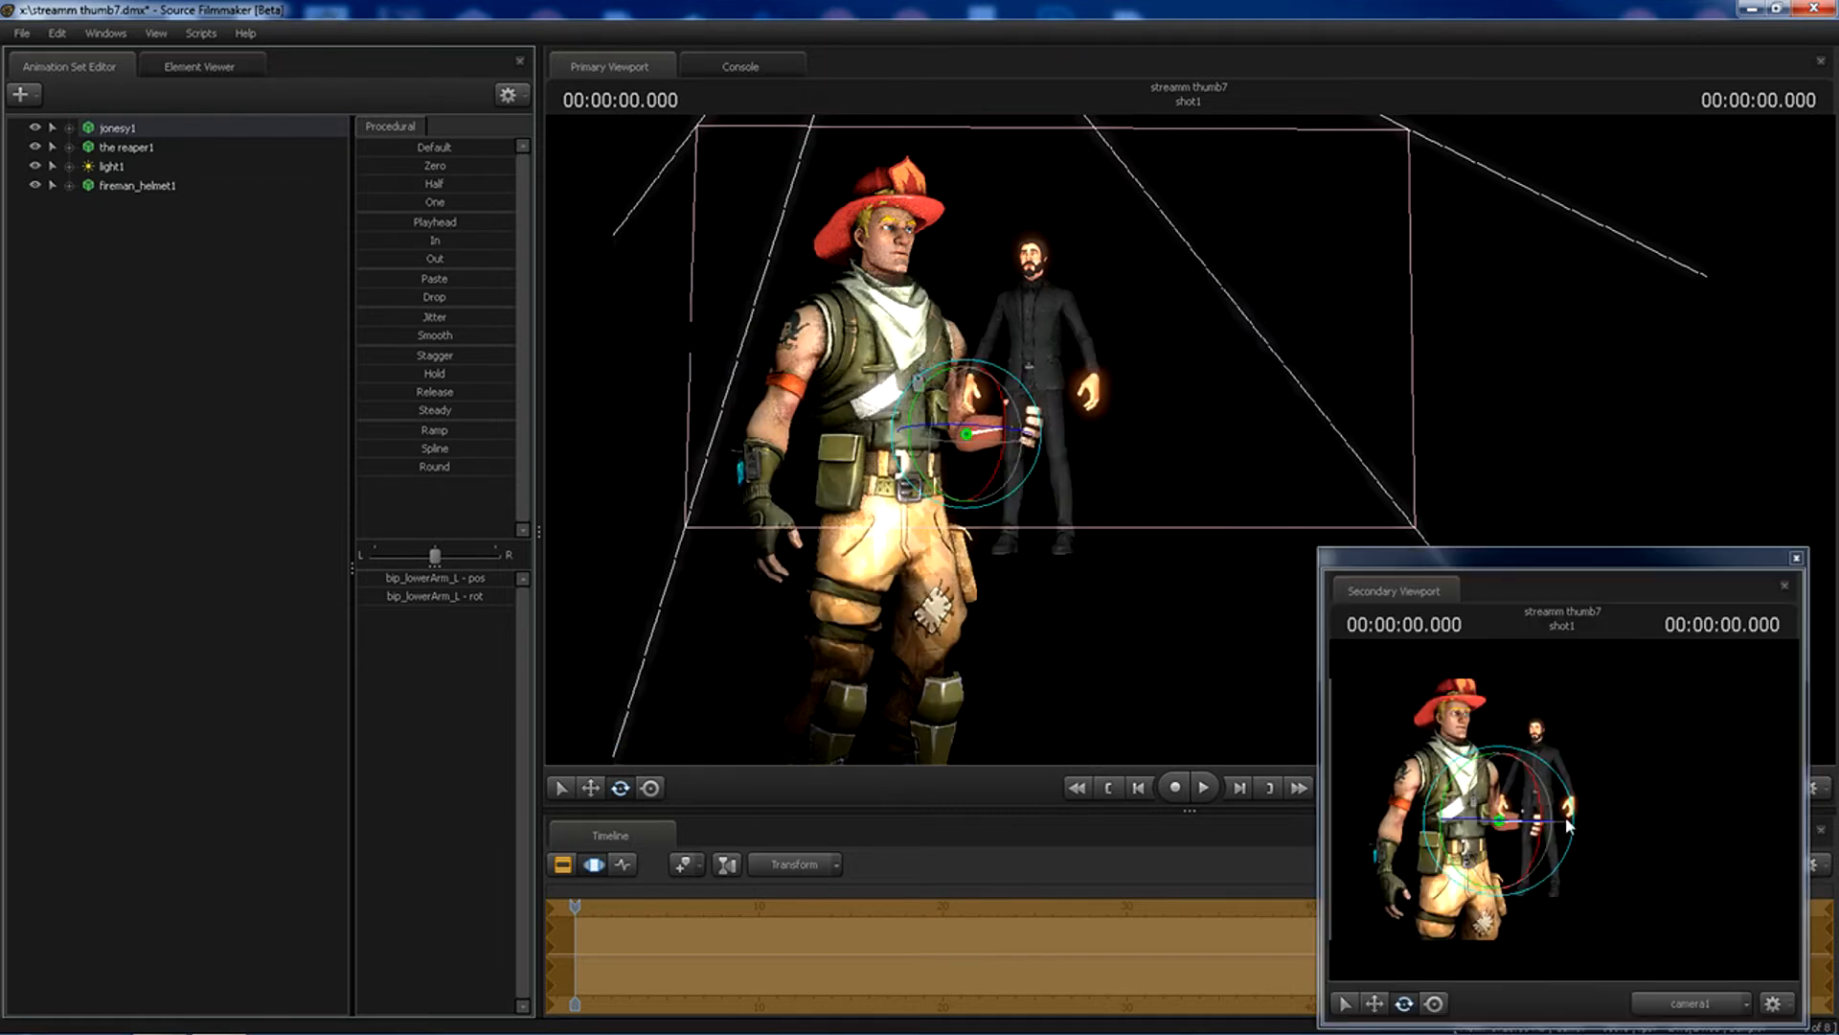
Quit Source Filmmaker without saving and launch Adobe Photoshop from the desktop.
click(1809, 11)
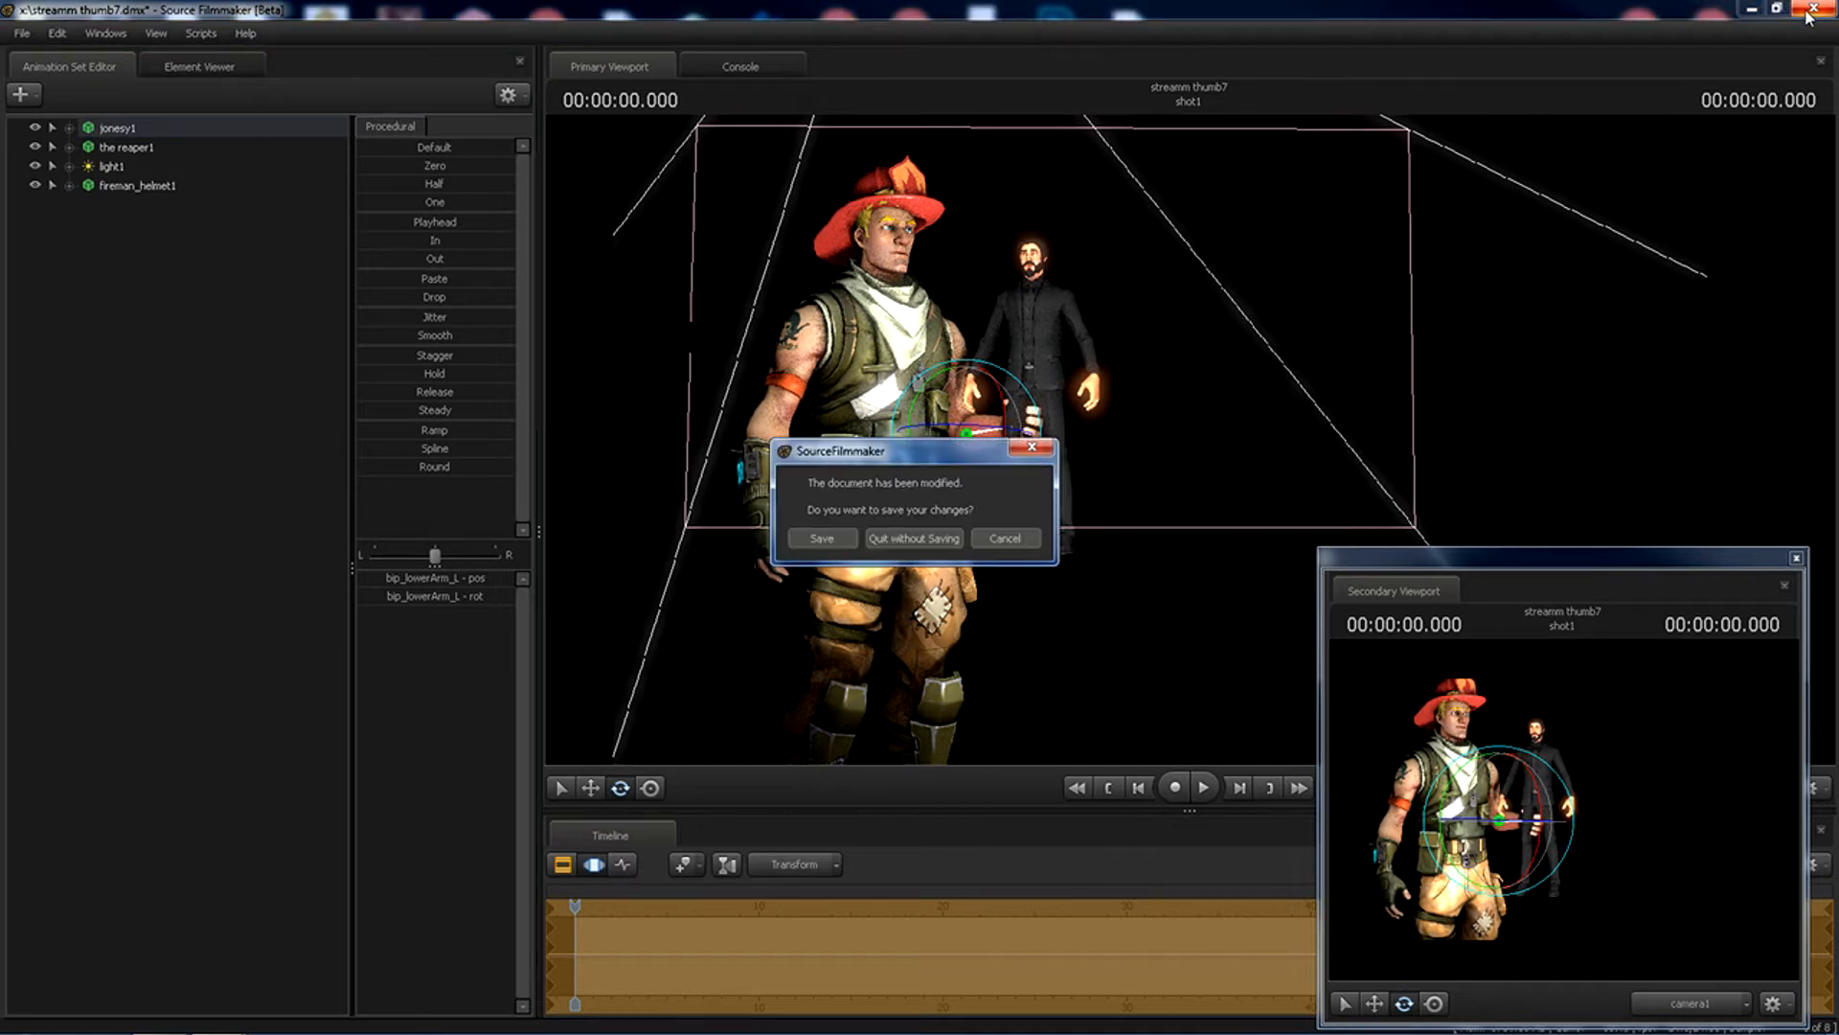
click(939, 538)
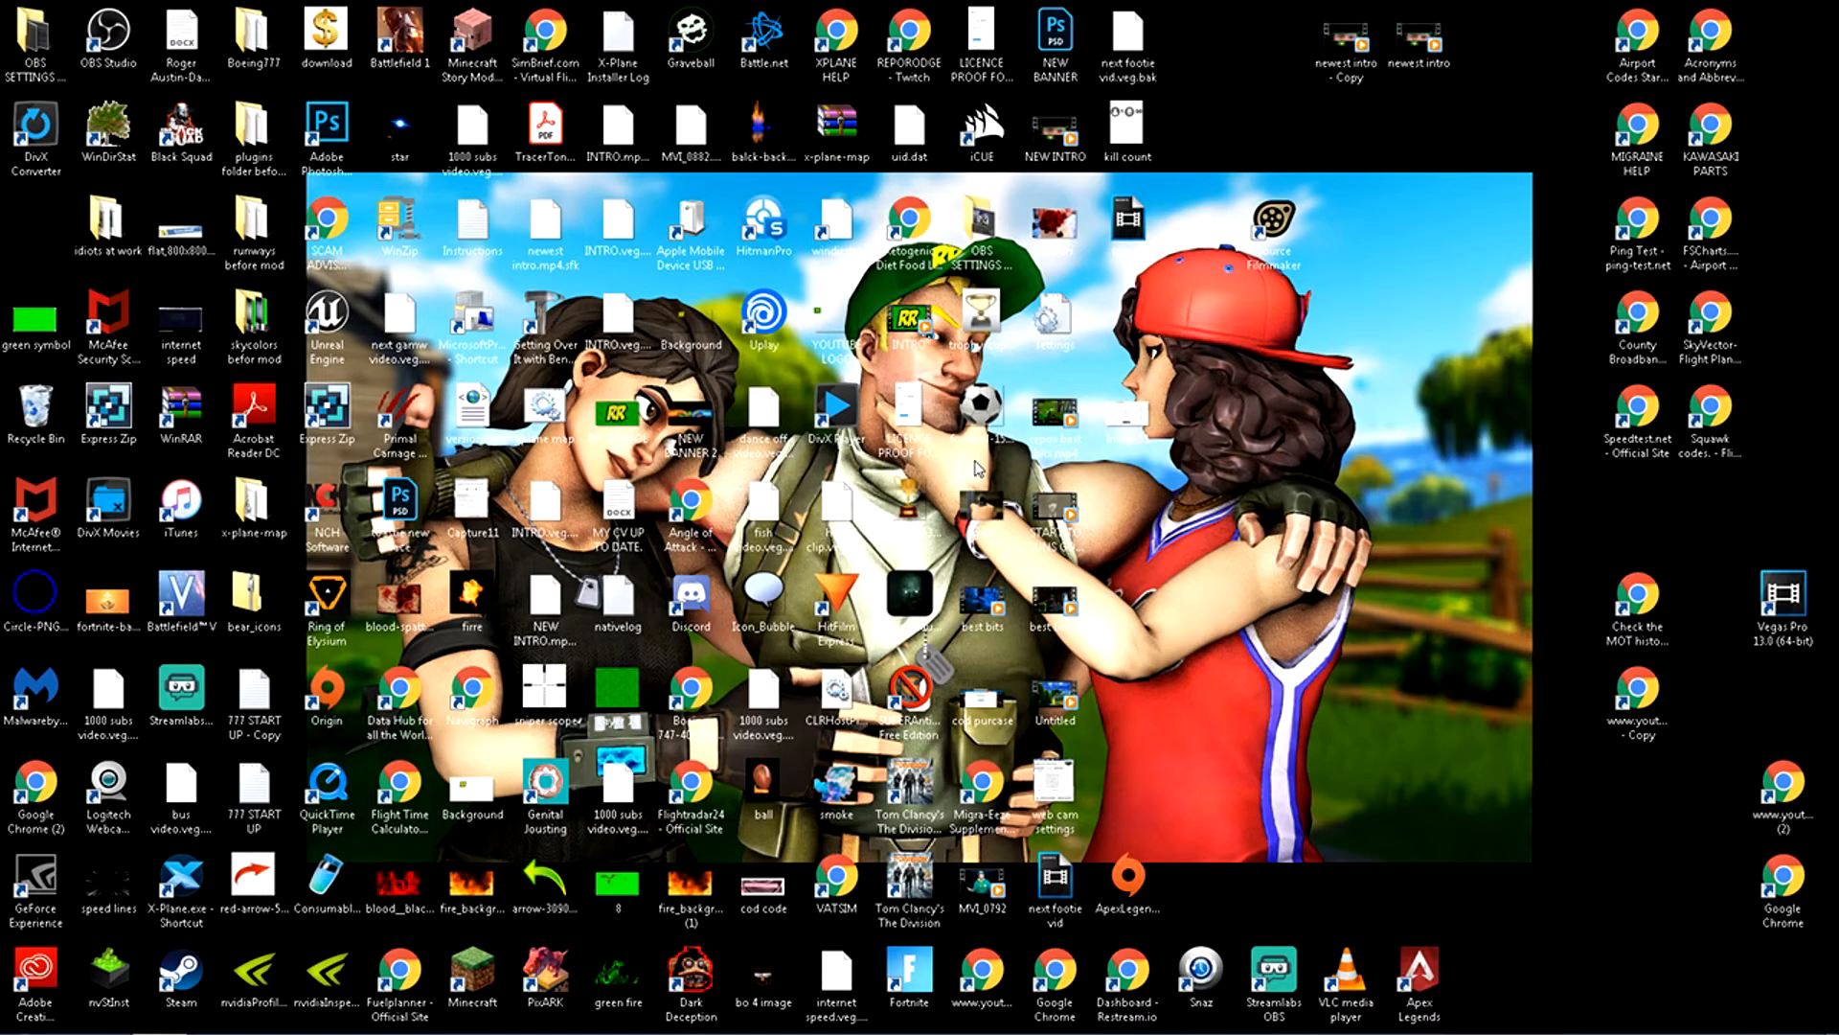
double_click(327, 125)
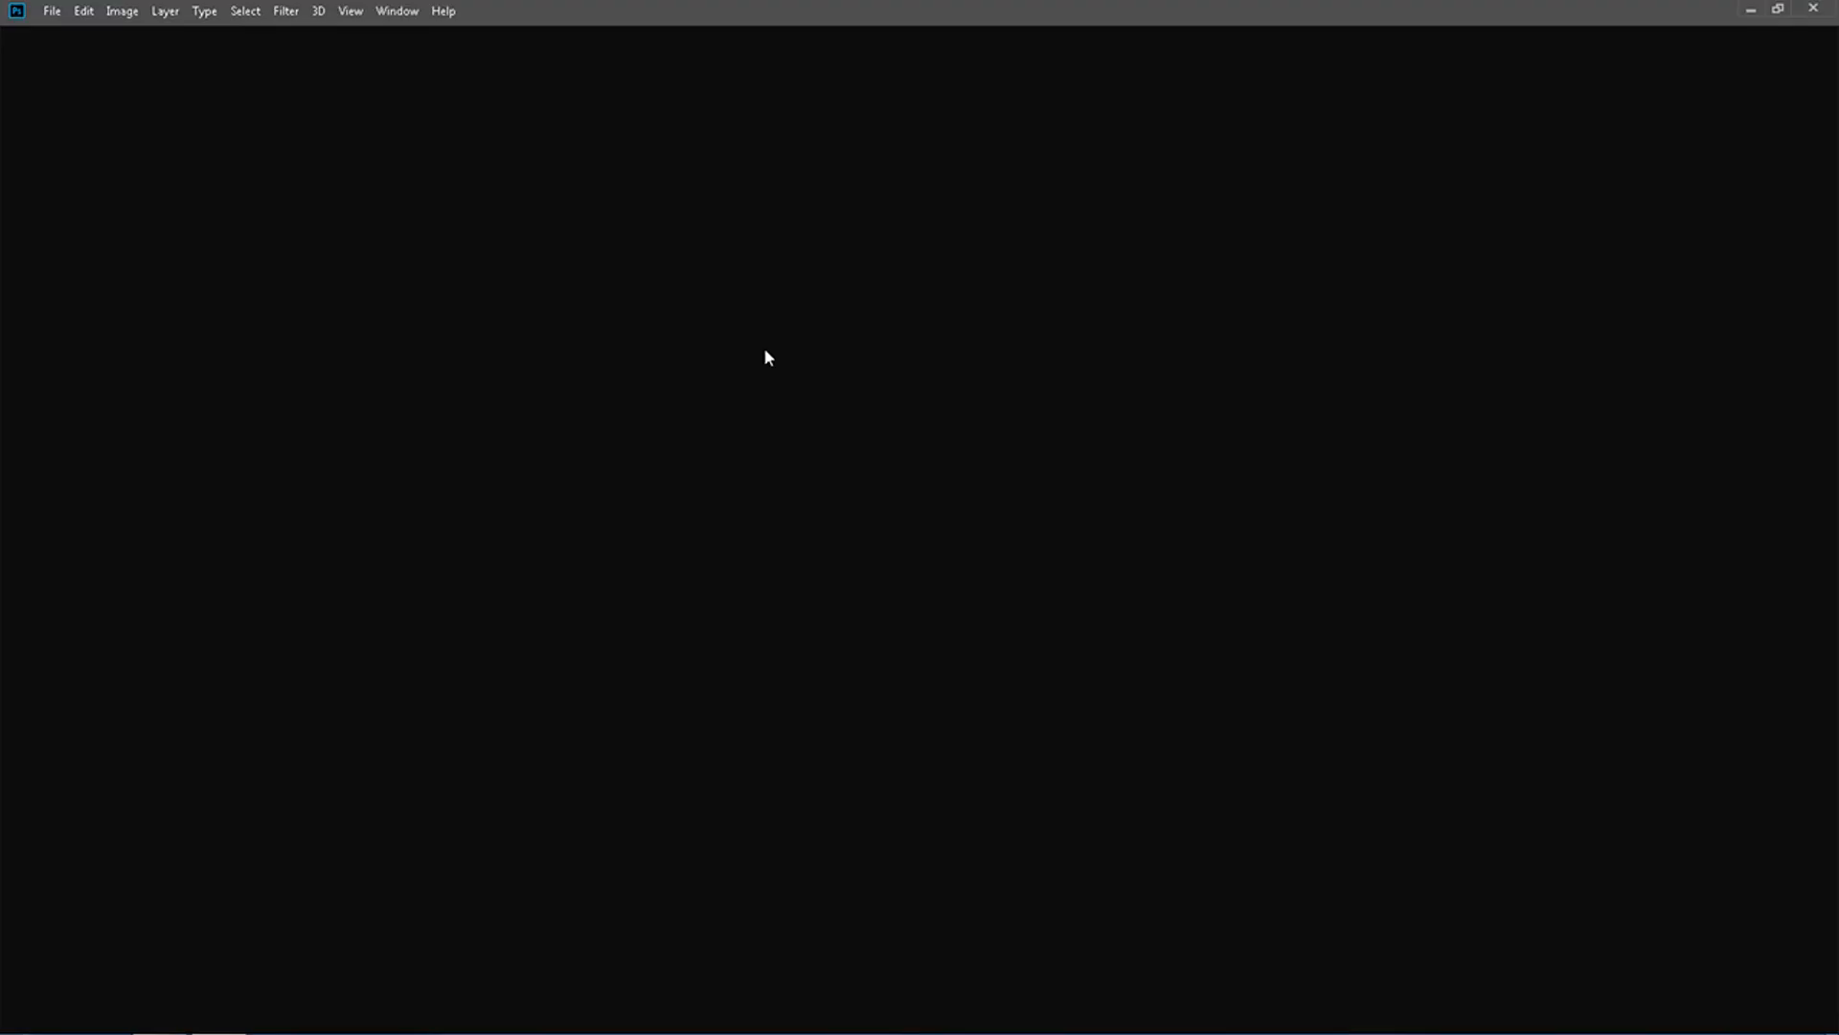
Create a new 1280 x 720 px document at 300 ppi from the recent youtube preset.
click(54, 12)
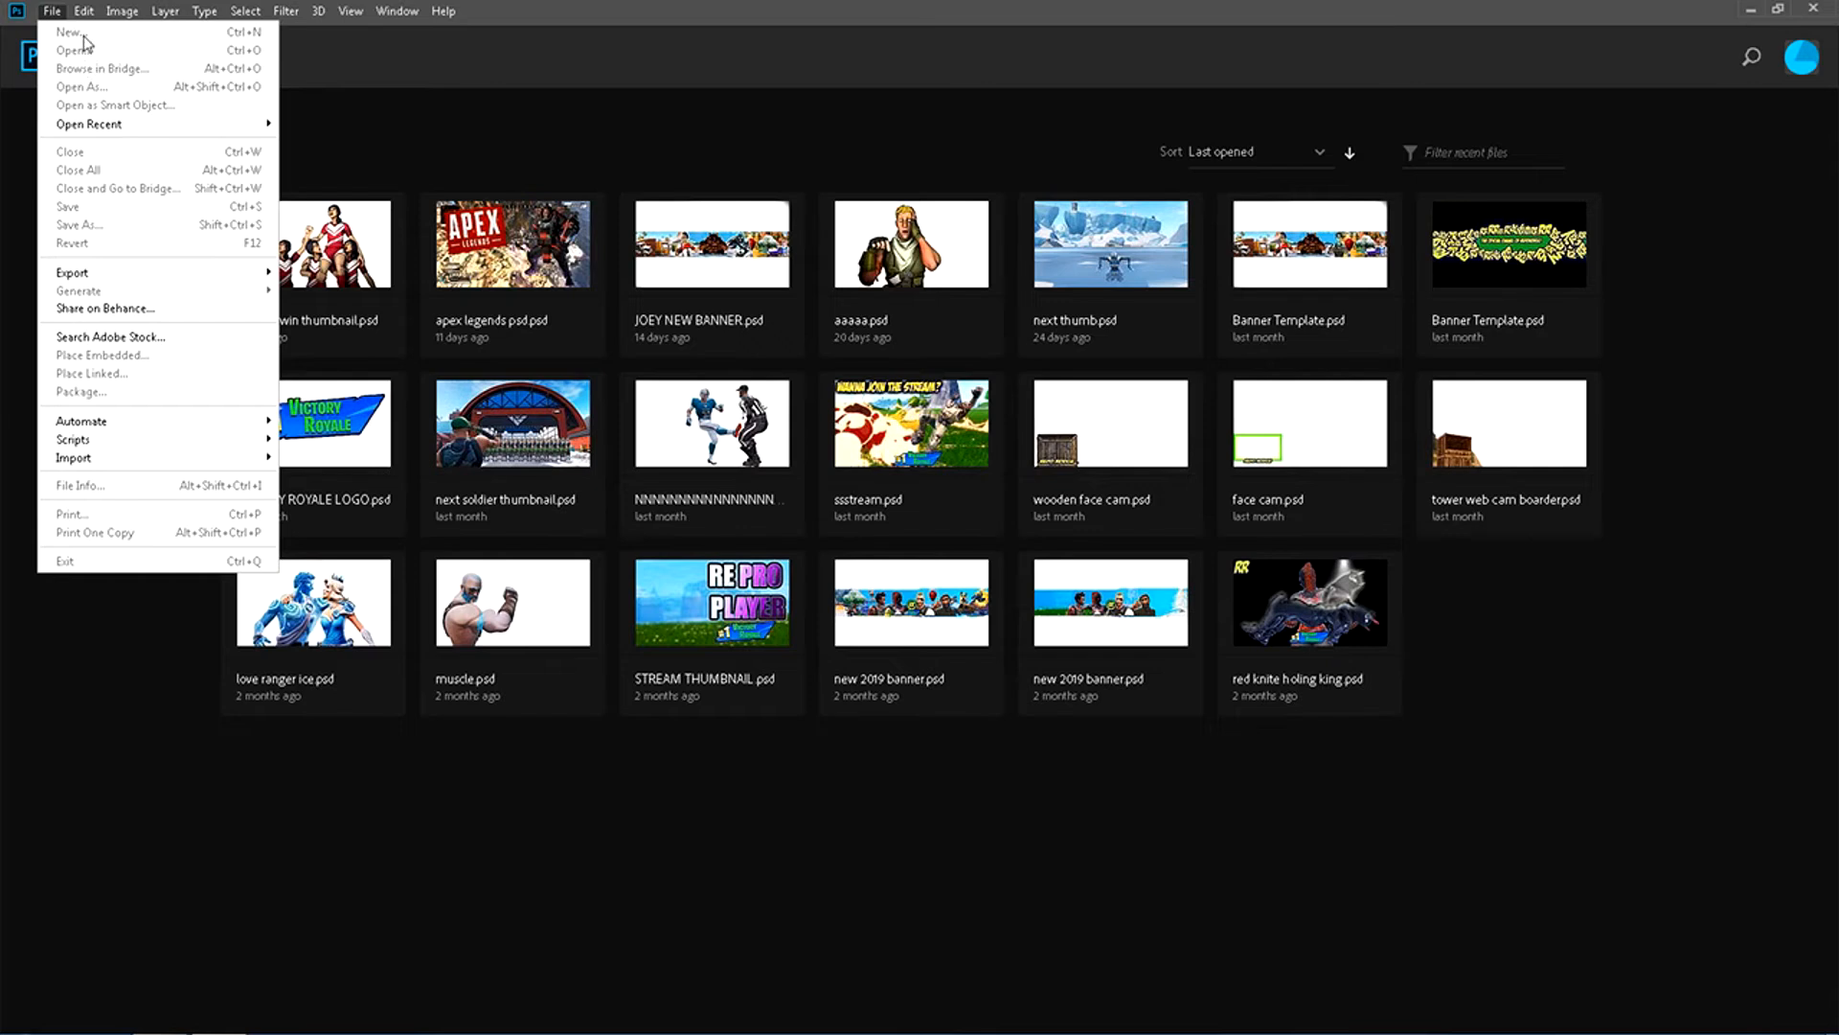
click(462, 854)
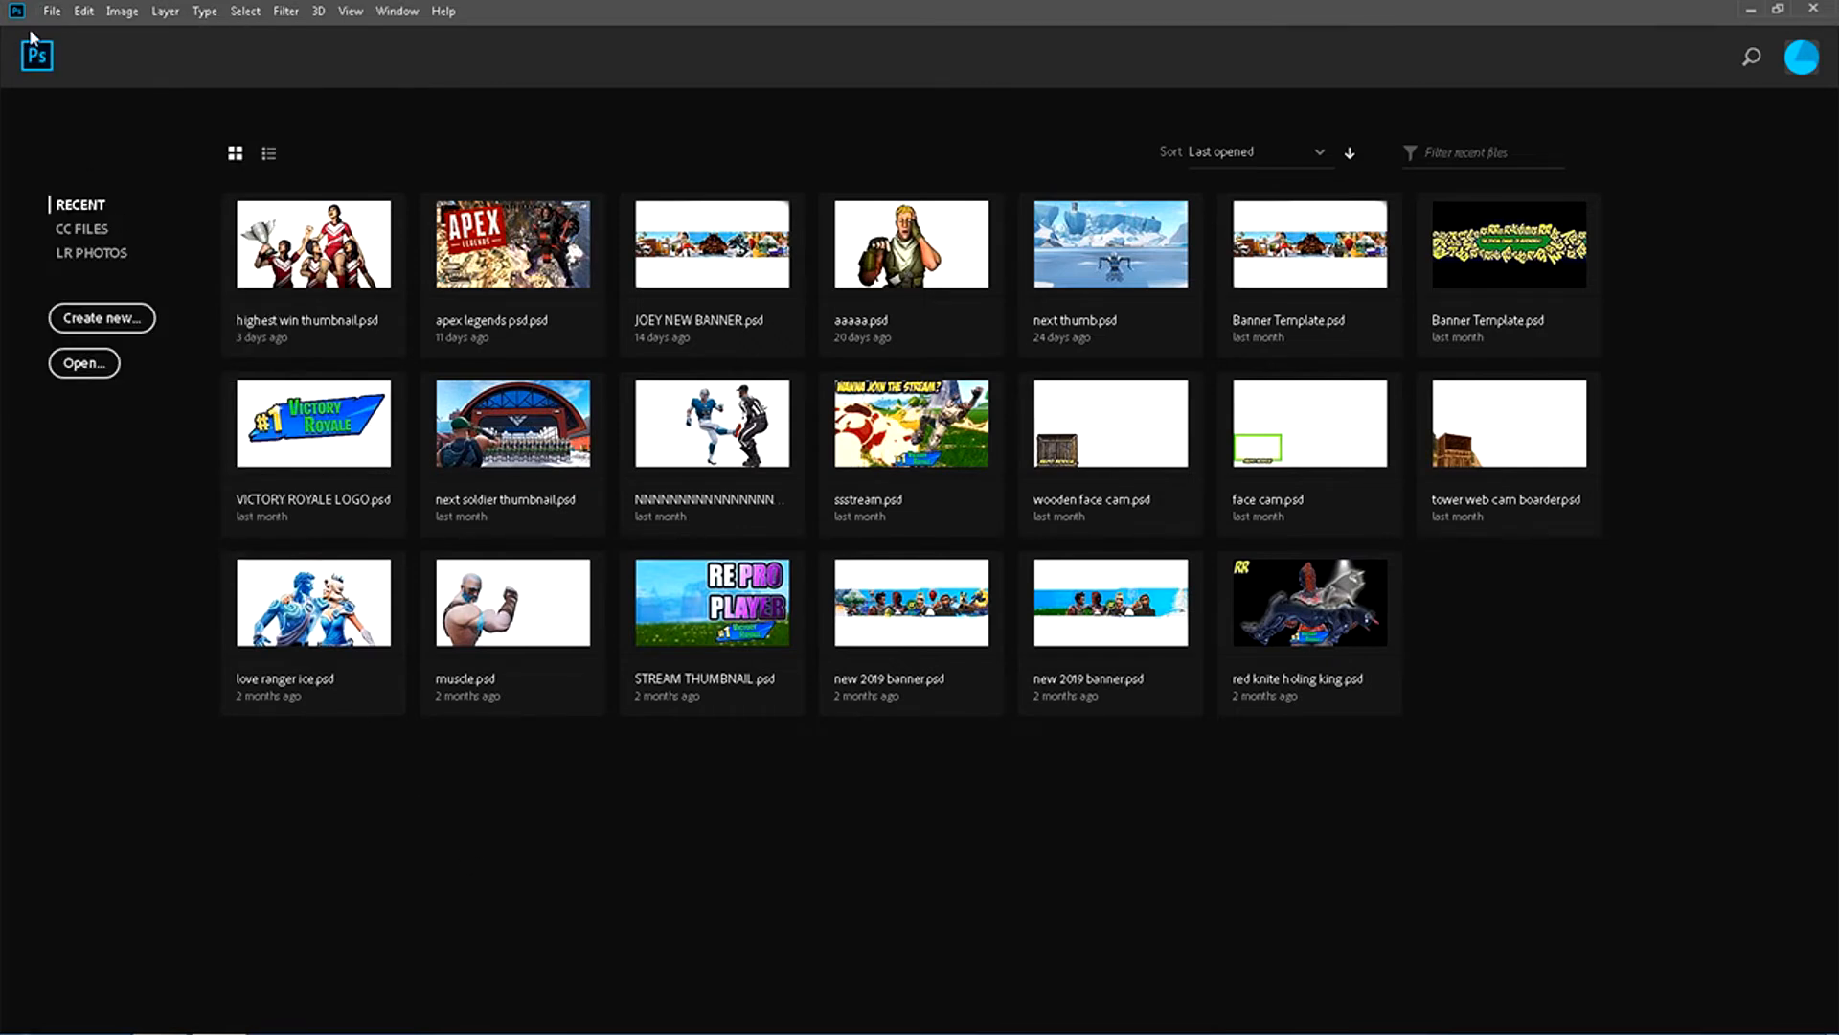
click(52, 12)
click(65, 28)
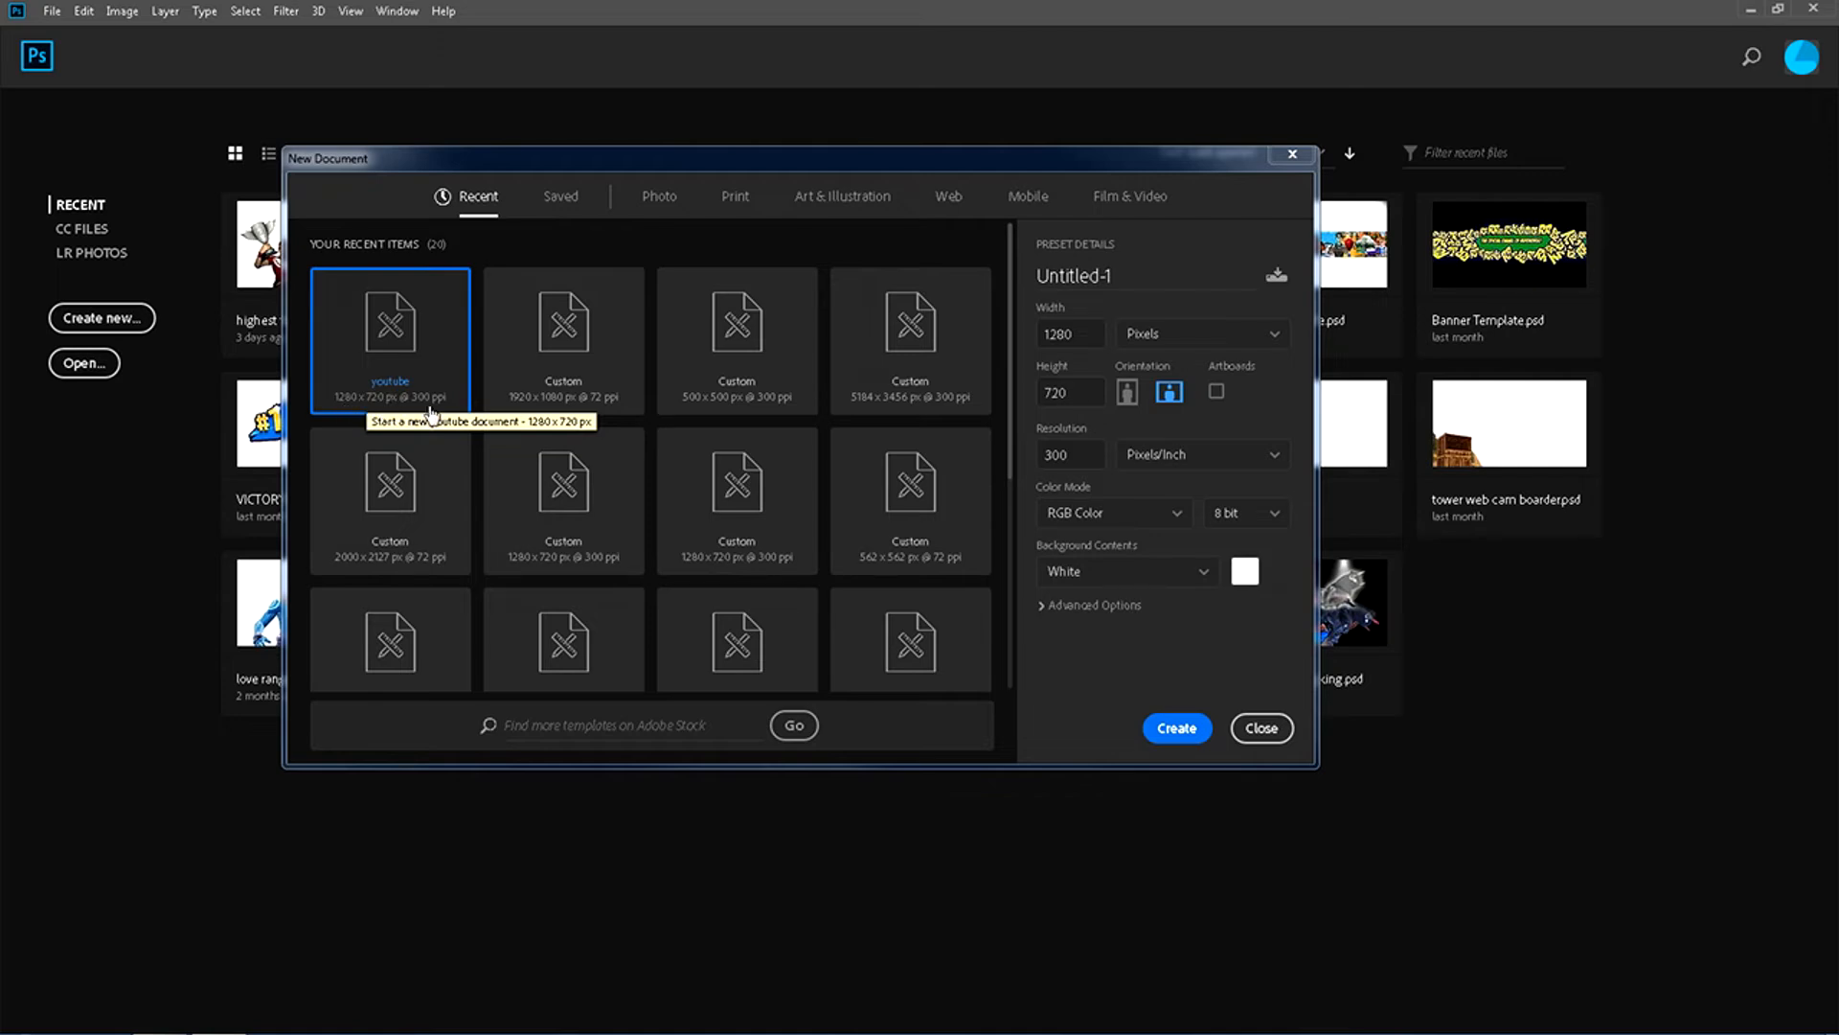
click(1181, 725)
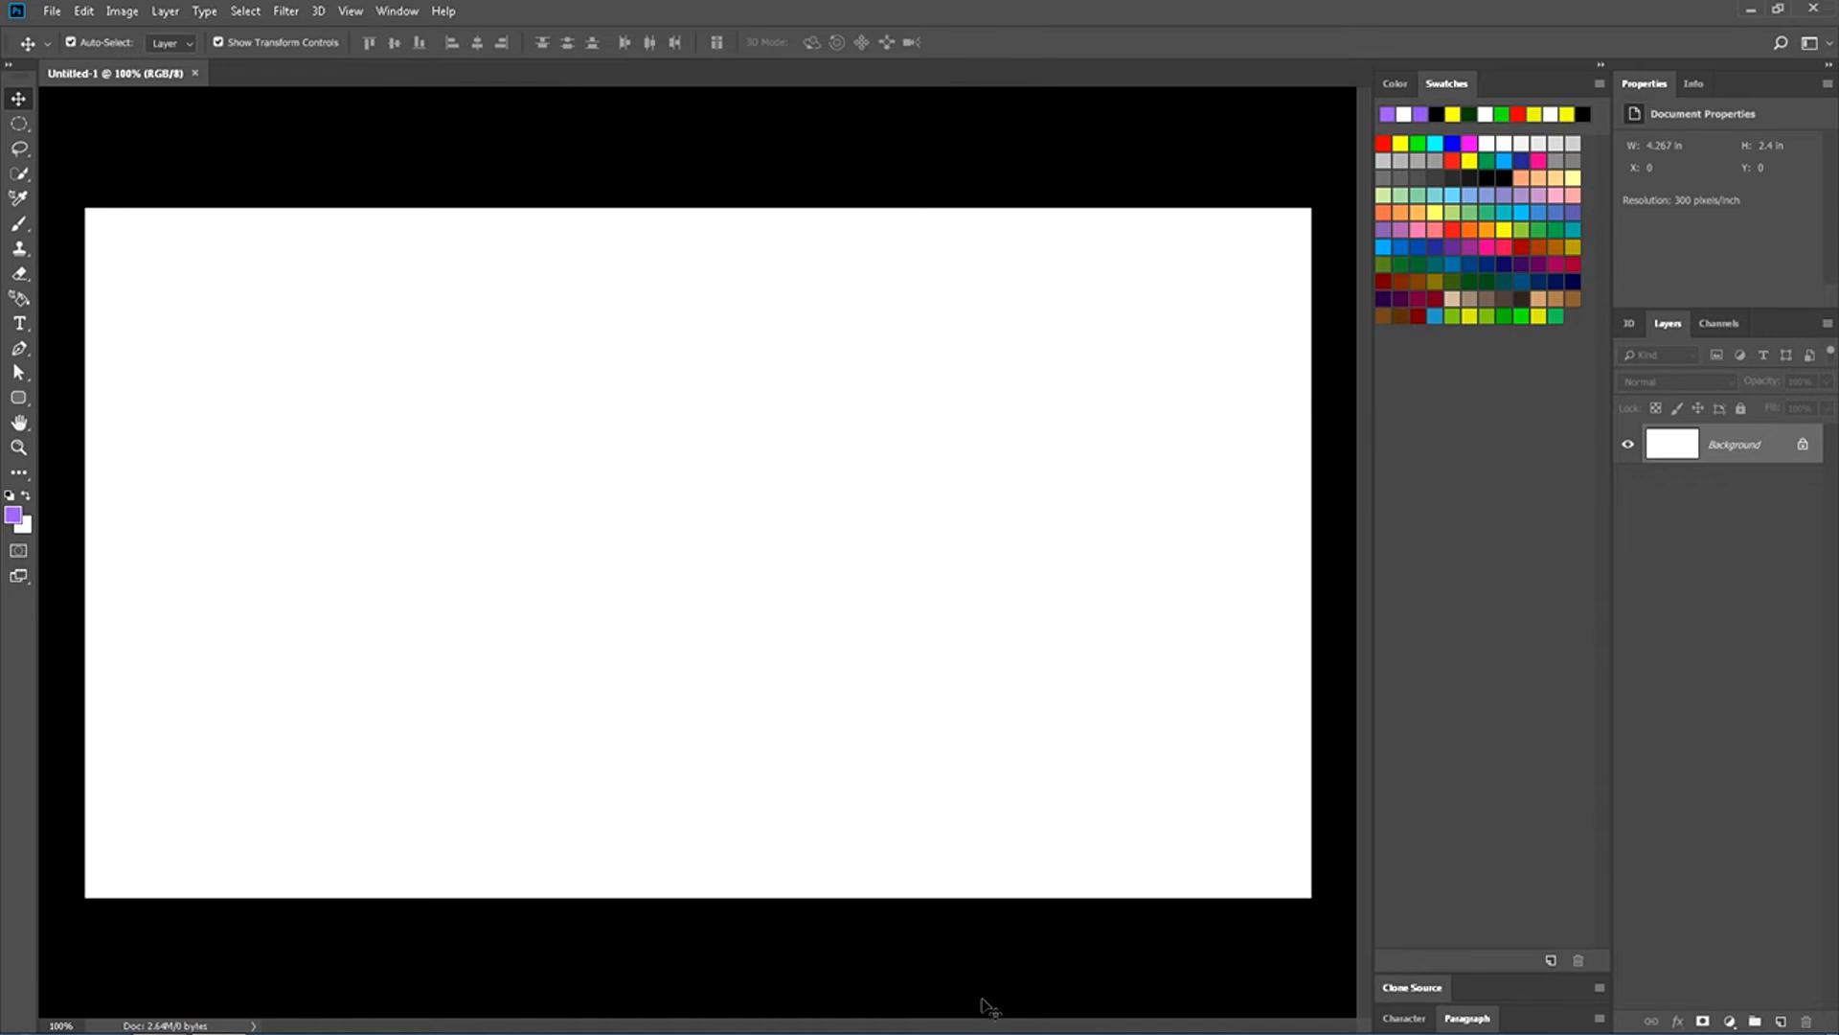
Bring the exported character render 1 into the document from the computer's folders and place it at full canvas size.
mouse_move(624, 1006)
click(35, 1019)
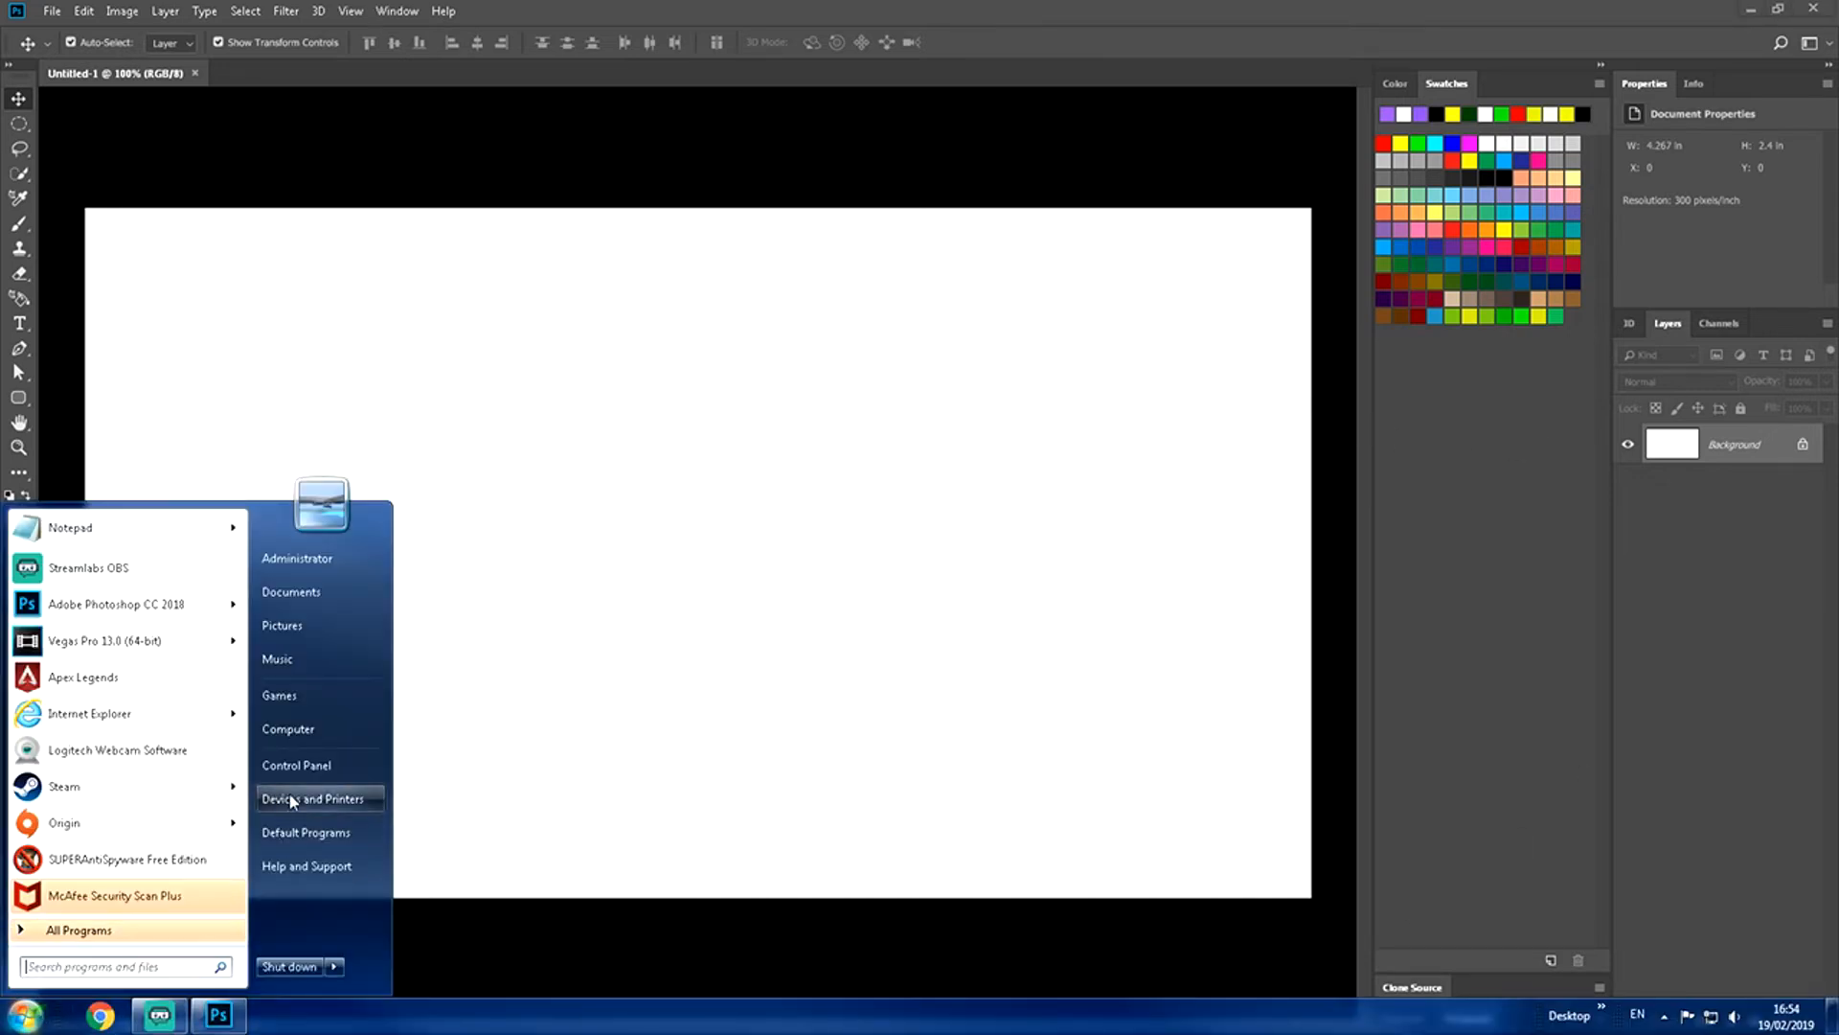
click(310, 732)
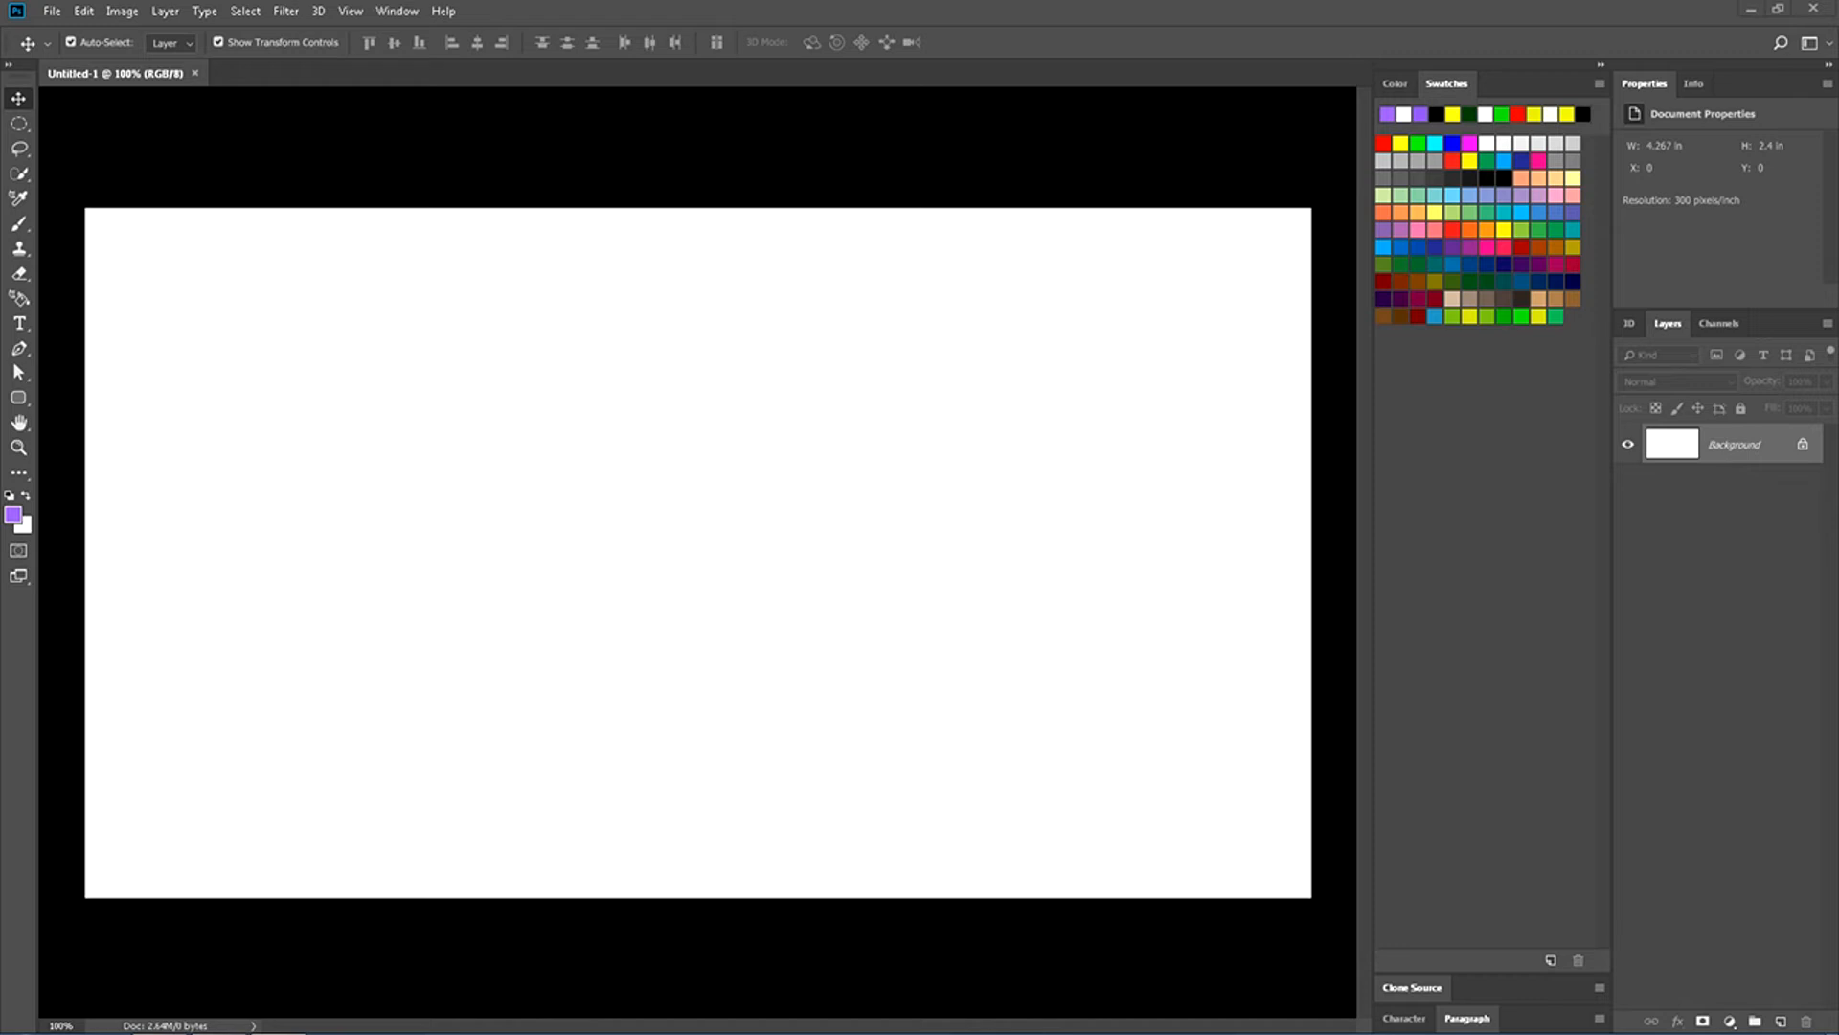
drag(1446, 267, 718, 572)
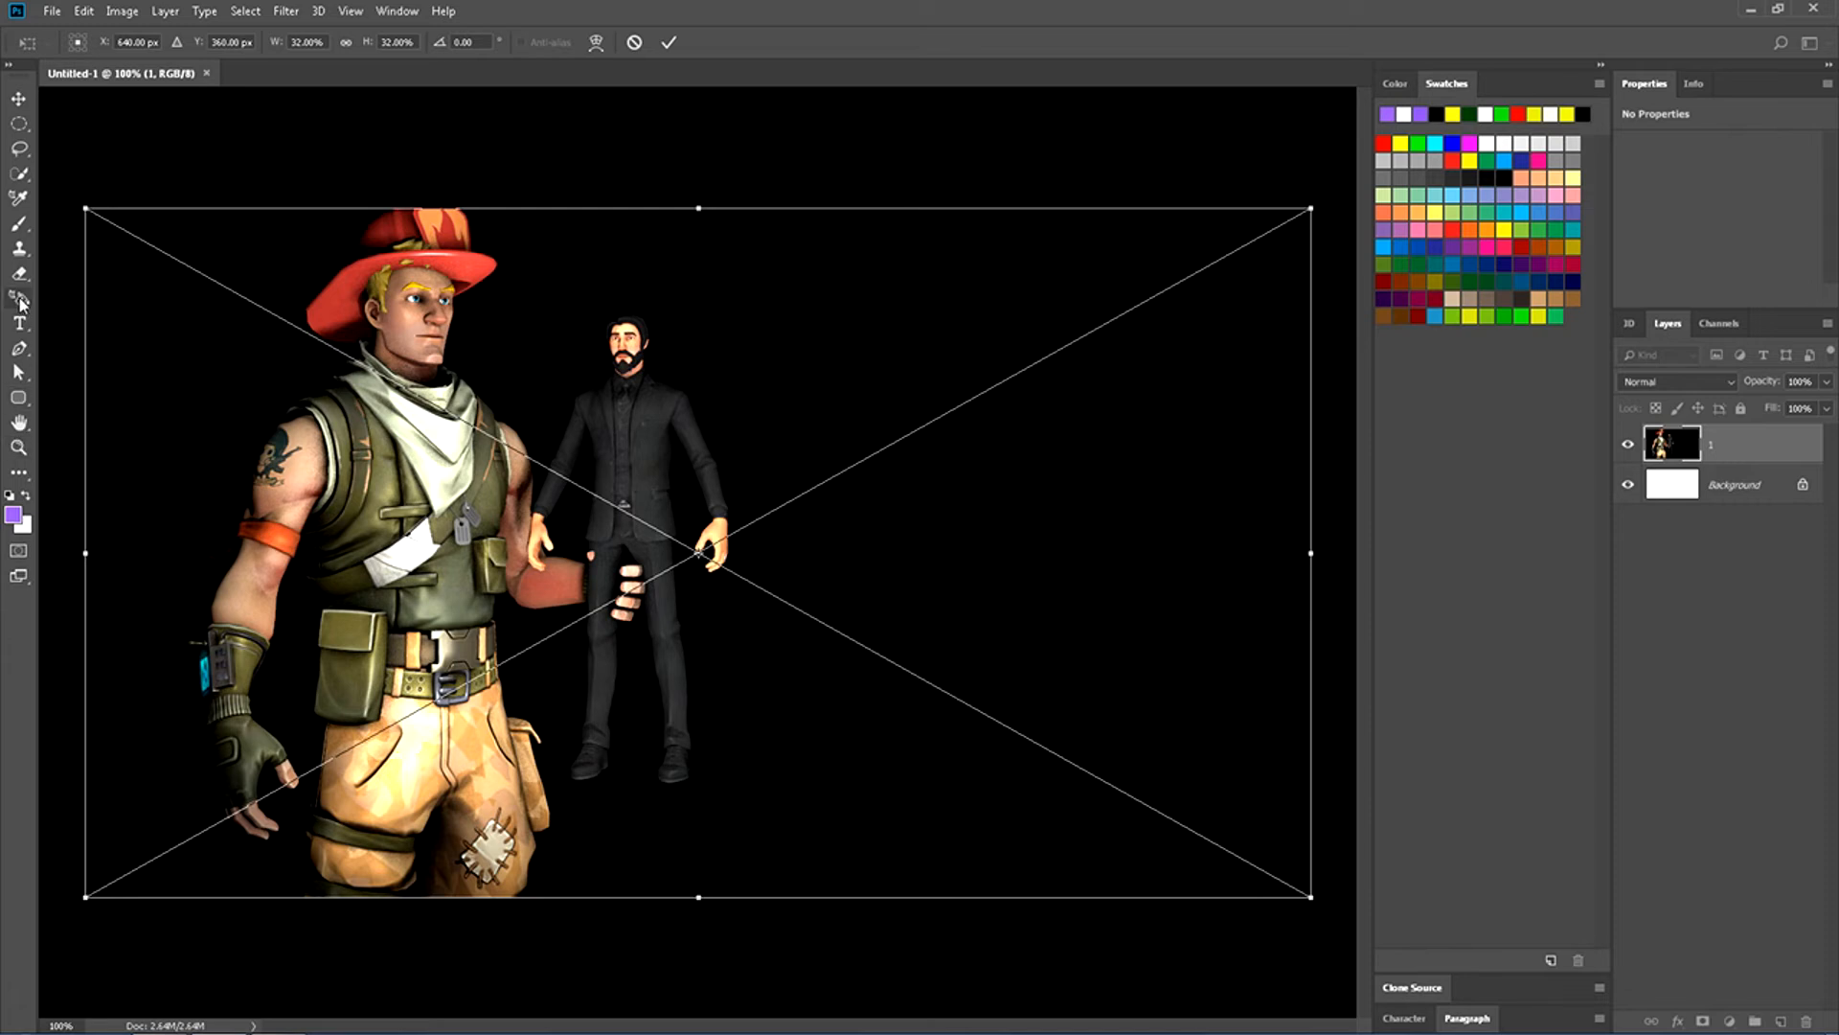
click(21, 350)
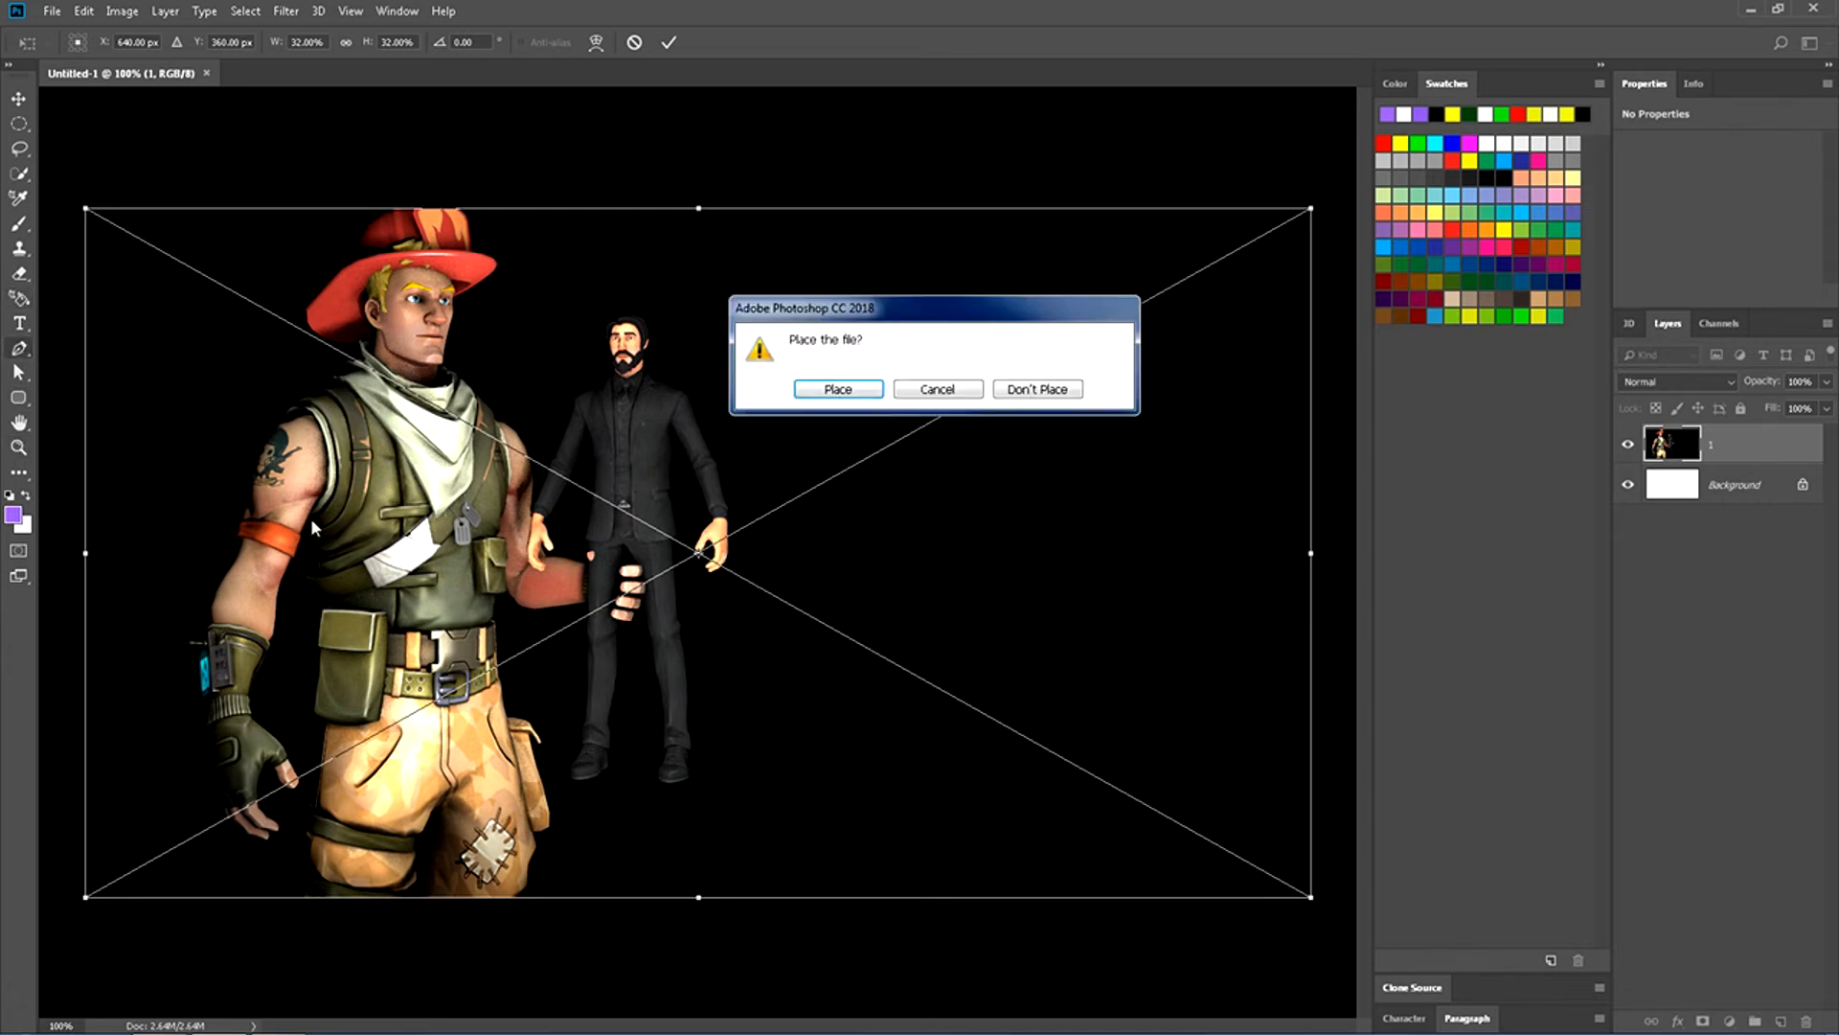
click(856, 390)
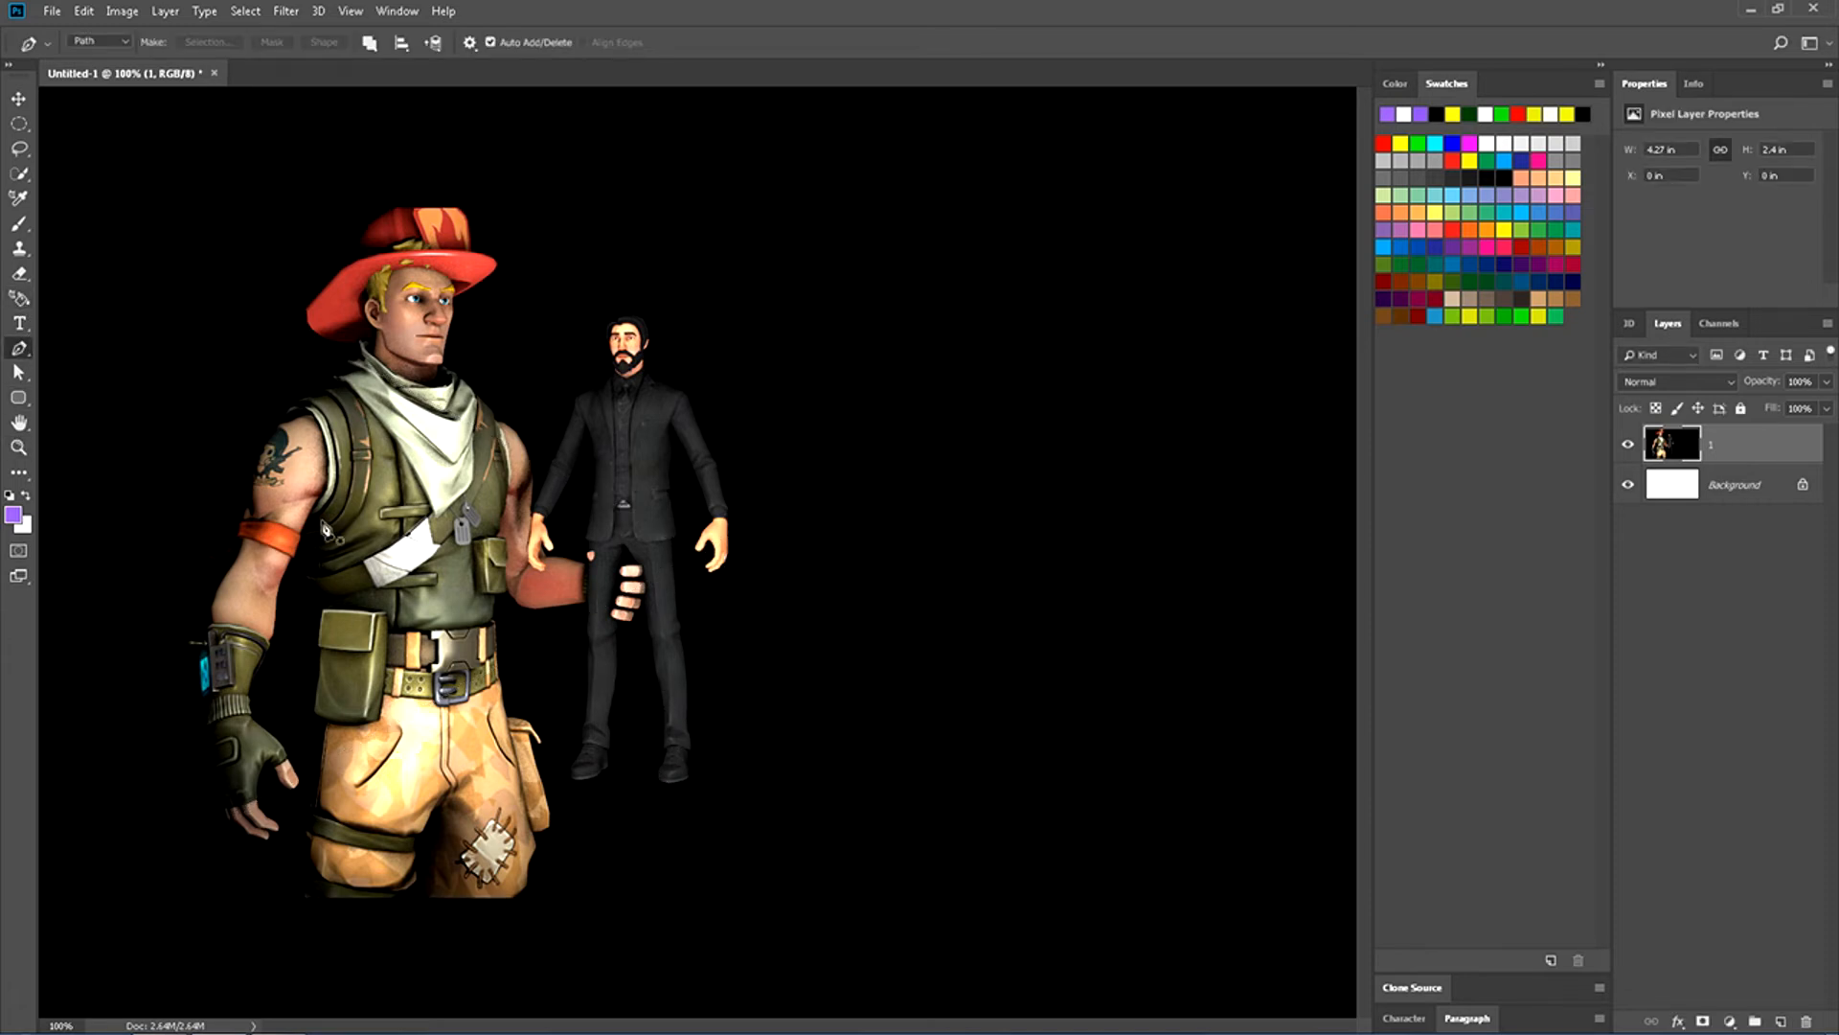
Try to select Jonesy's torso and raised arm with the Quick Selection tool, and clear the selection.
click(19, 174)
mouse_move(329, 408)
mouse_down()
mouse_move(403, 479)
mouse_move(484, 431)
mouse_move(553, 577)
mouse_up()
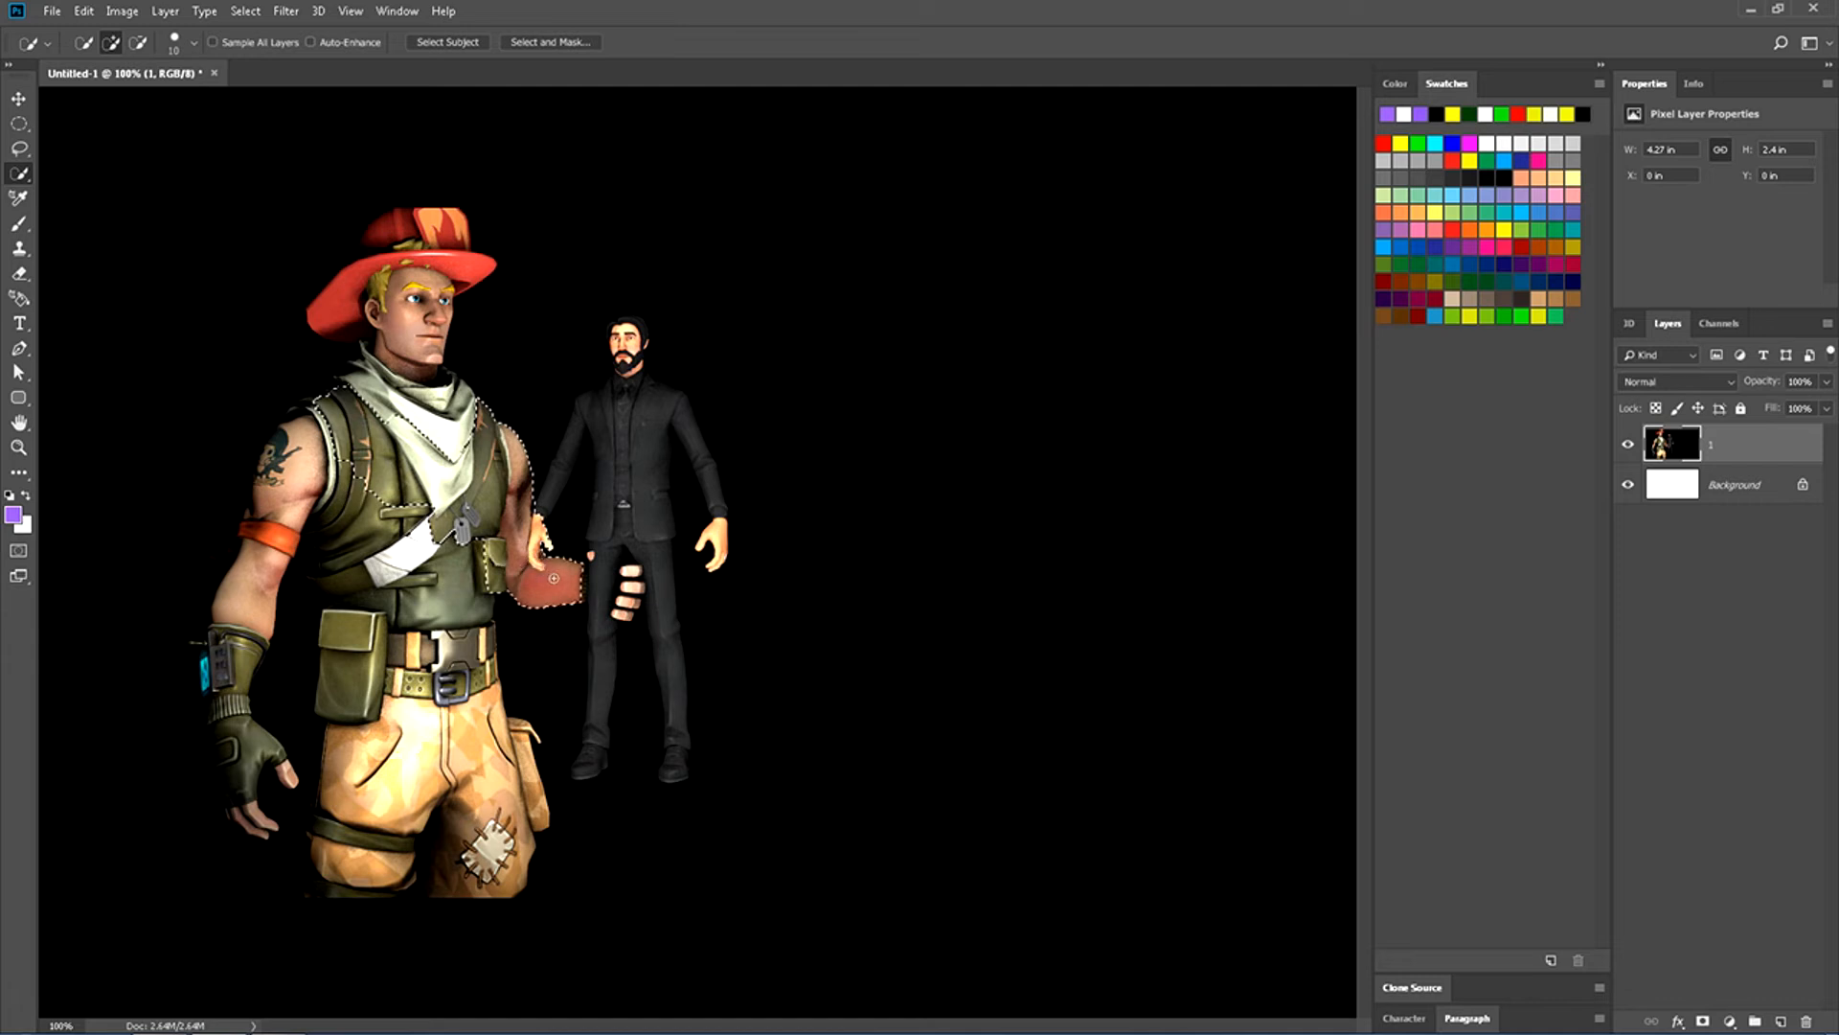
key(ctrl+d)
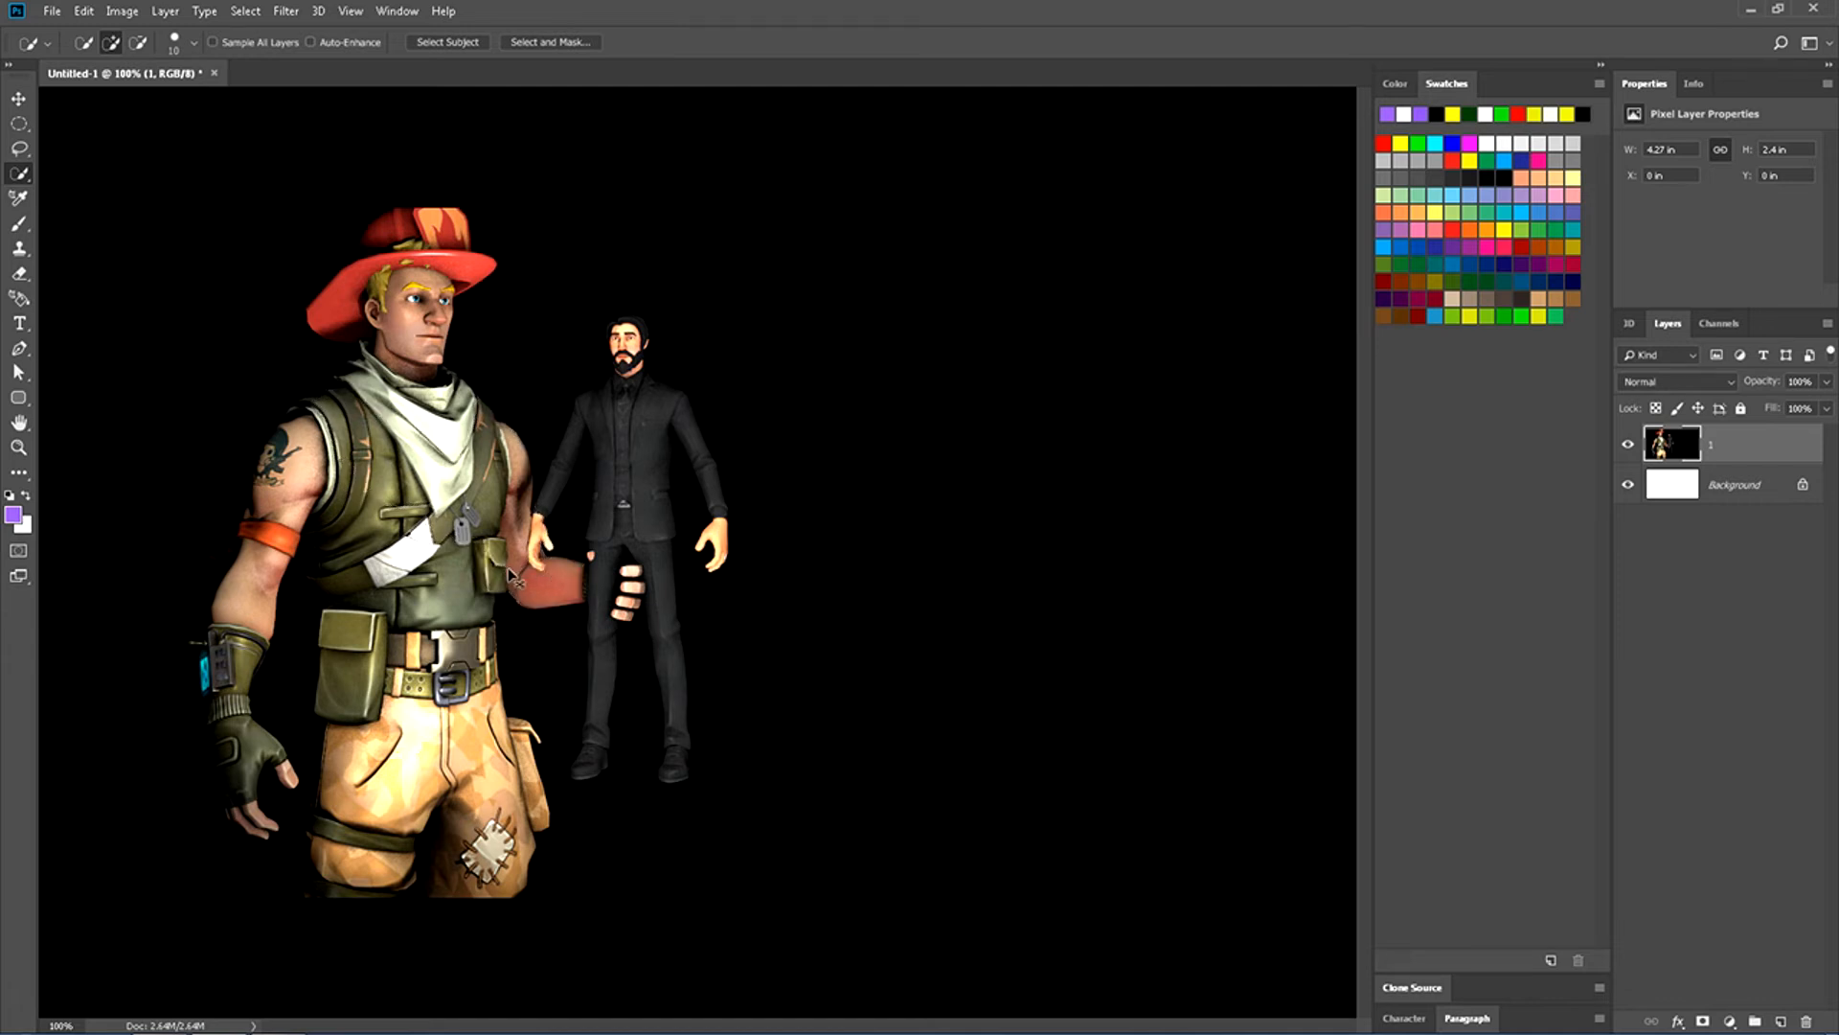
Draw a closed Pen tool path loosely around both Jonesy and the Reaper.
click(18, 347)
click(679, 796)
click(712, 718)
click(720, 697)
click(727, 568)
click(724, 542)
click(715, 433)
click(701, 369)
click(633, 298)
click(554, 284)
click(502, 247)
click(450, 209)
click(318, 252)
click(194, 493)
click(174, 539)
click(179, 676)
click(220, 801)
click(236, 860)
click(328, 902)
click(414, 969)
click(485, 966)
drag(547, 932, 577, 914)
click(679, 797)
Convert the path to a selection with 0-pixel feather, delete everything outside it from layer 1, and deselect.
right_click(536, 623)
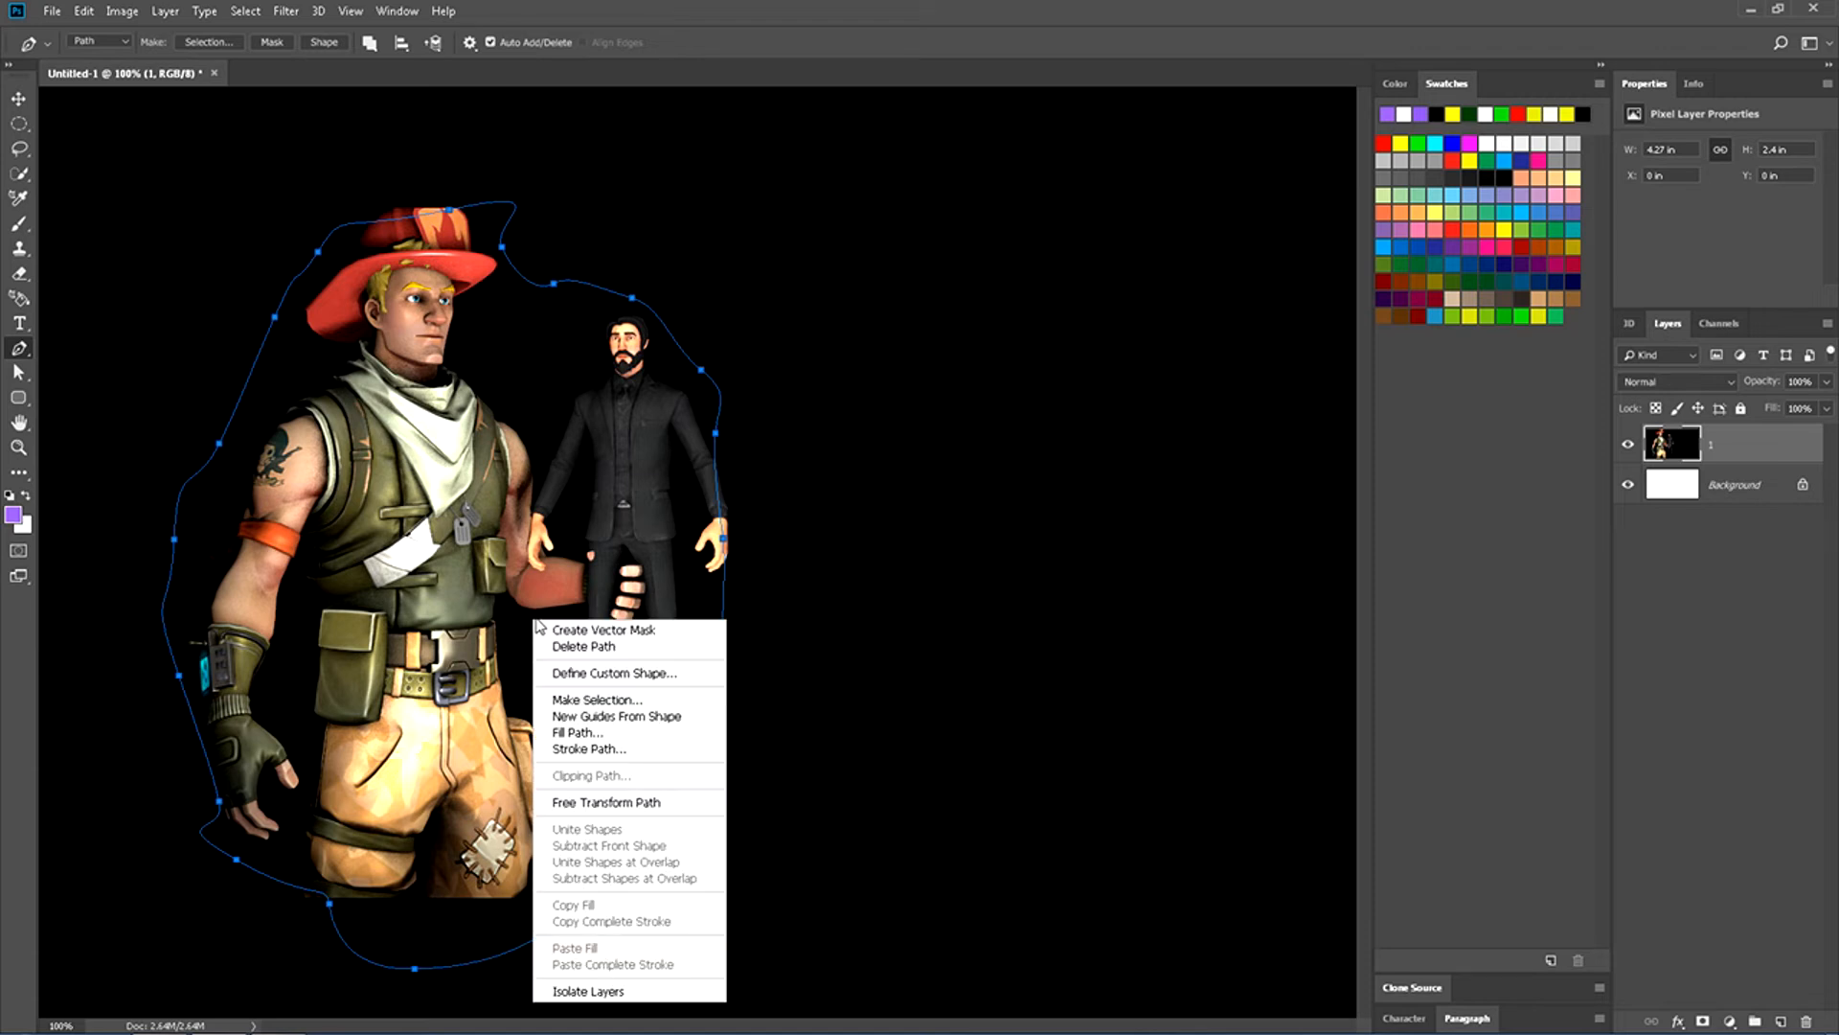
click(574, 701)
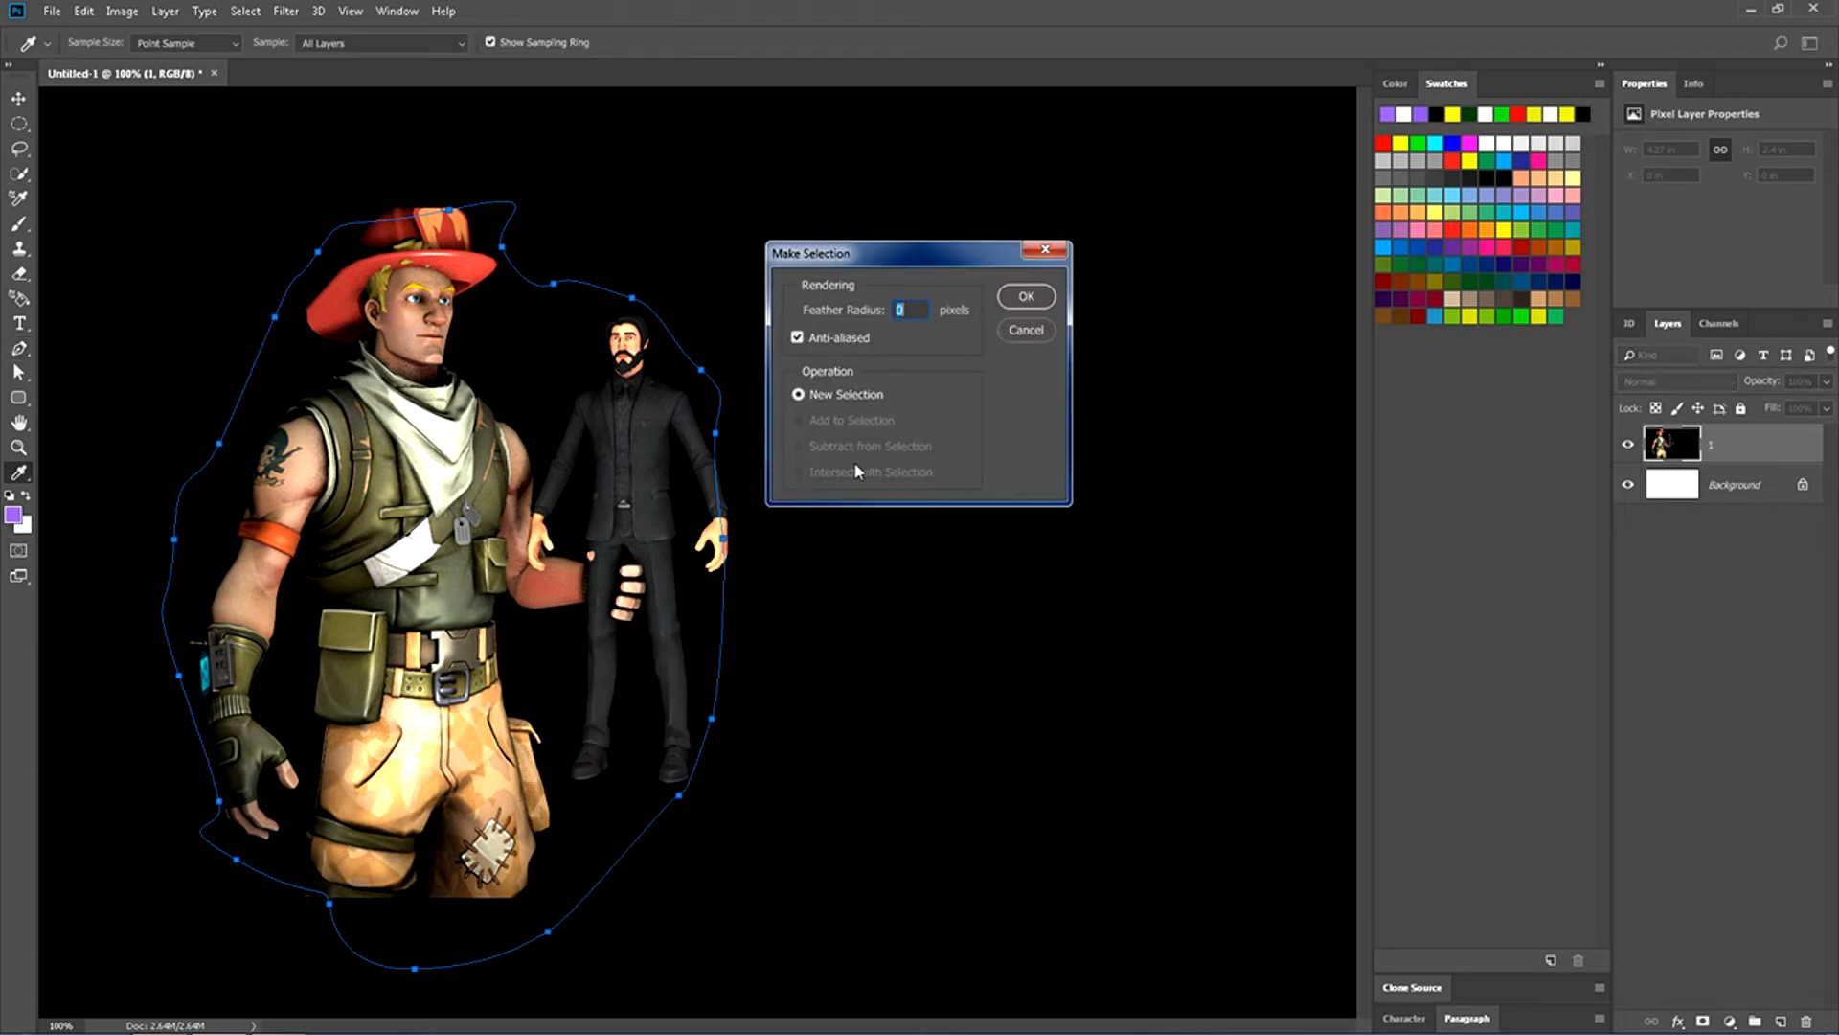
click(1024, 297)
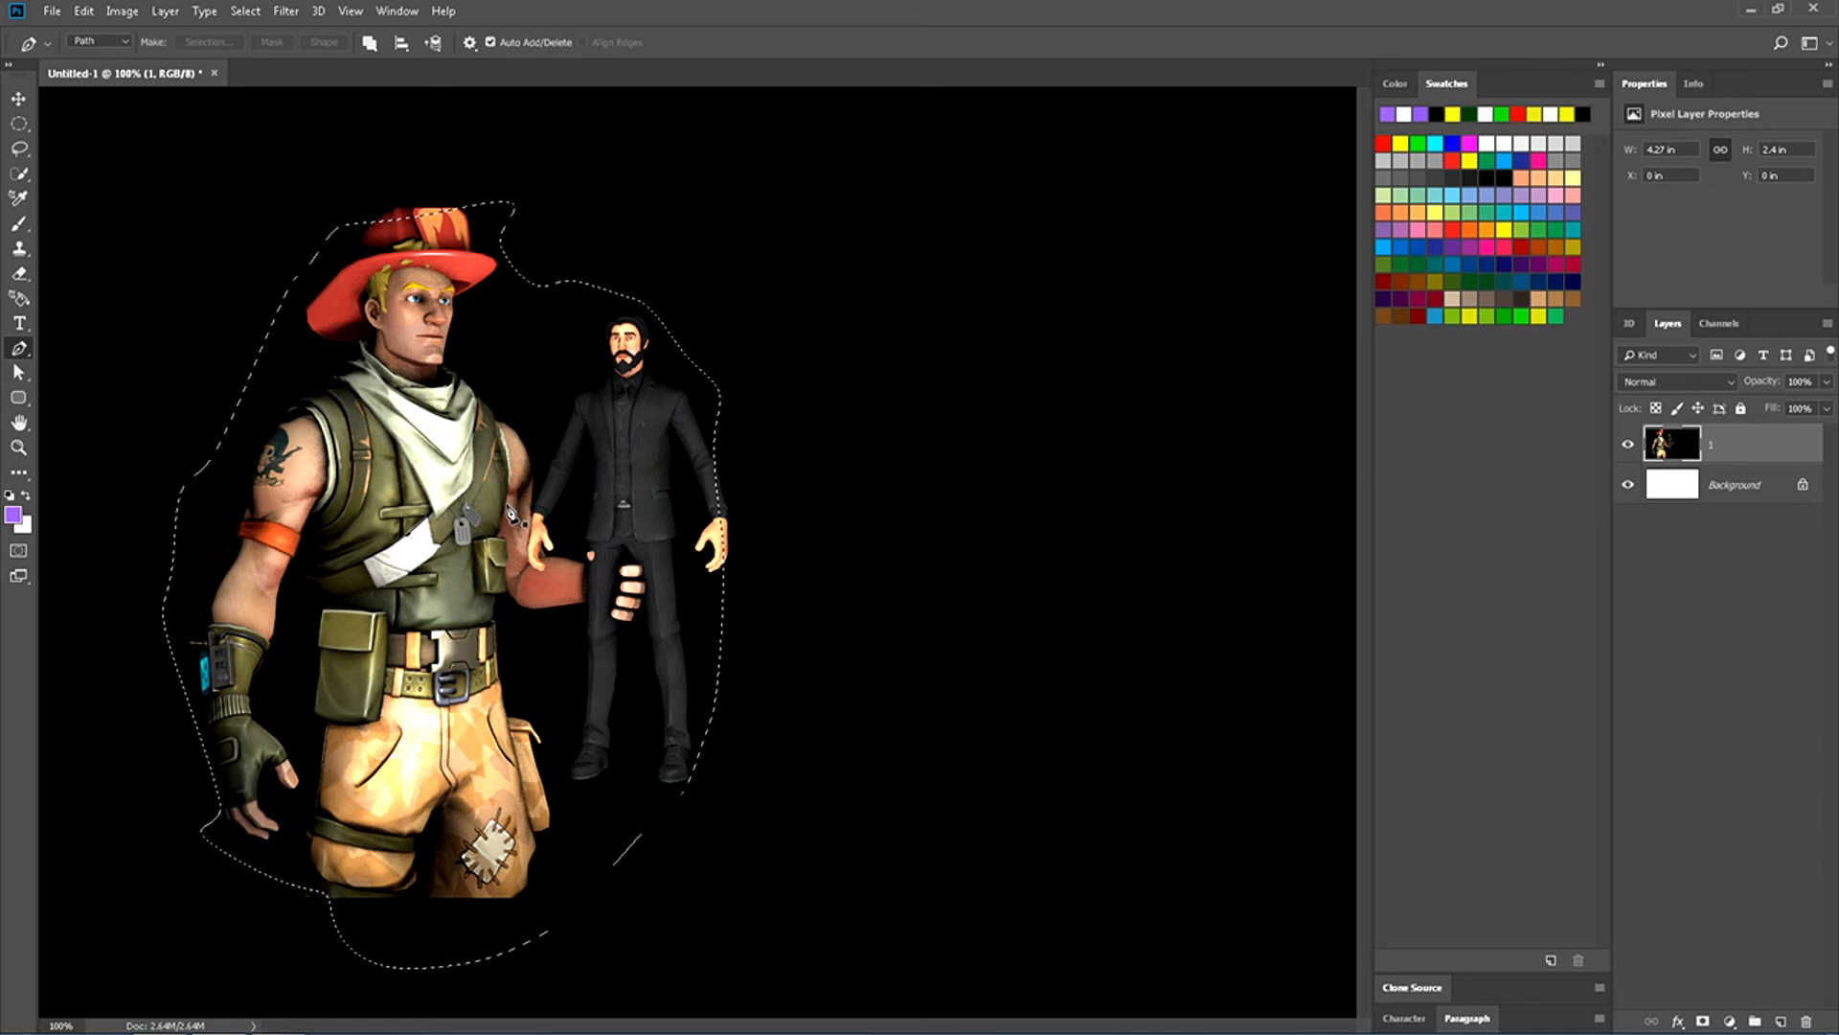
key(ctrl+shift+i)
key(Delete)
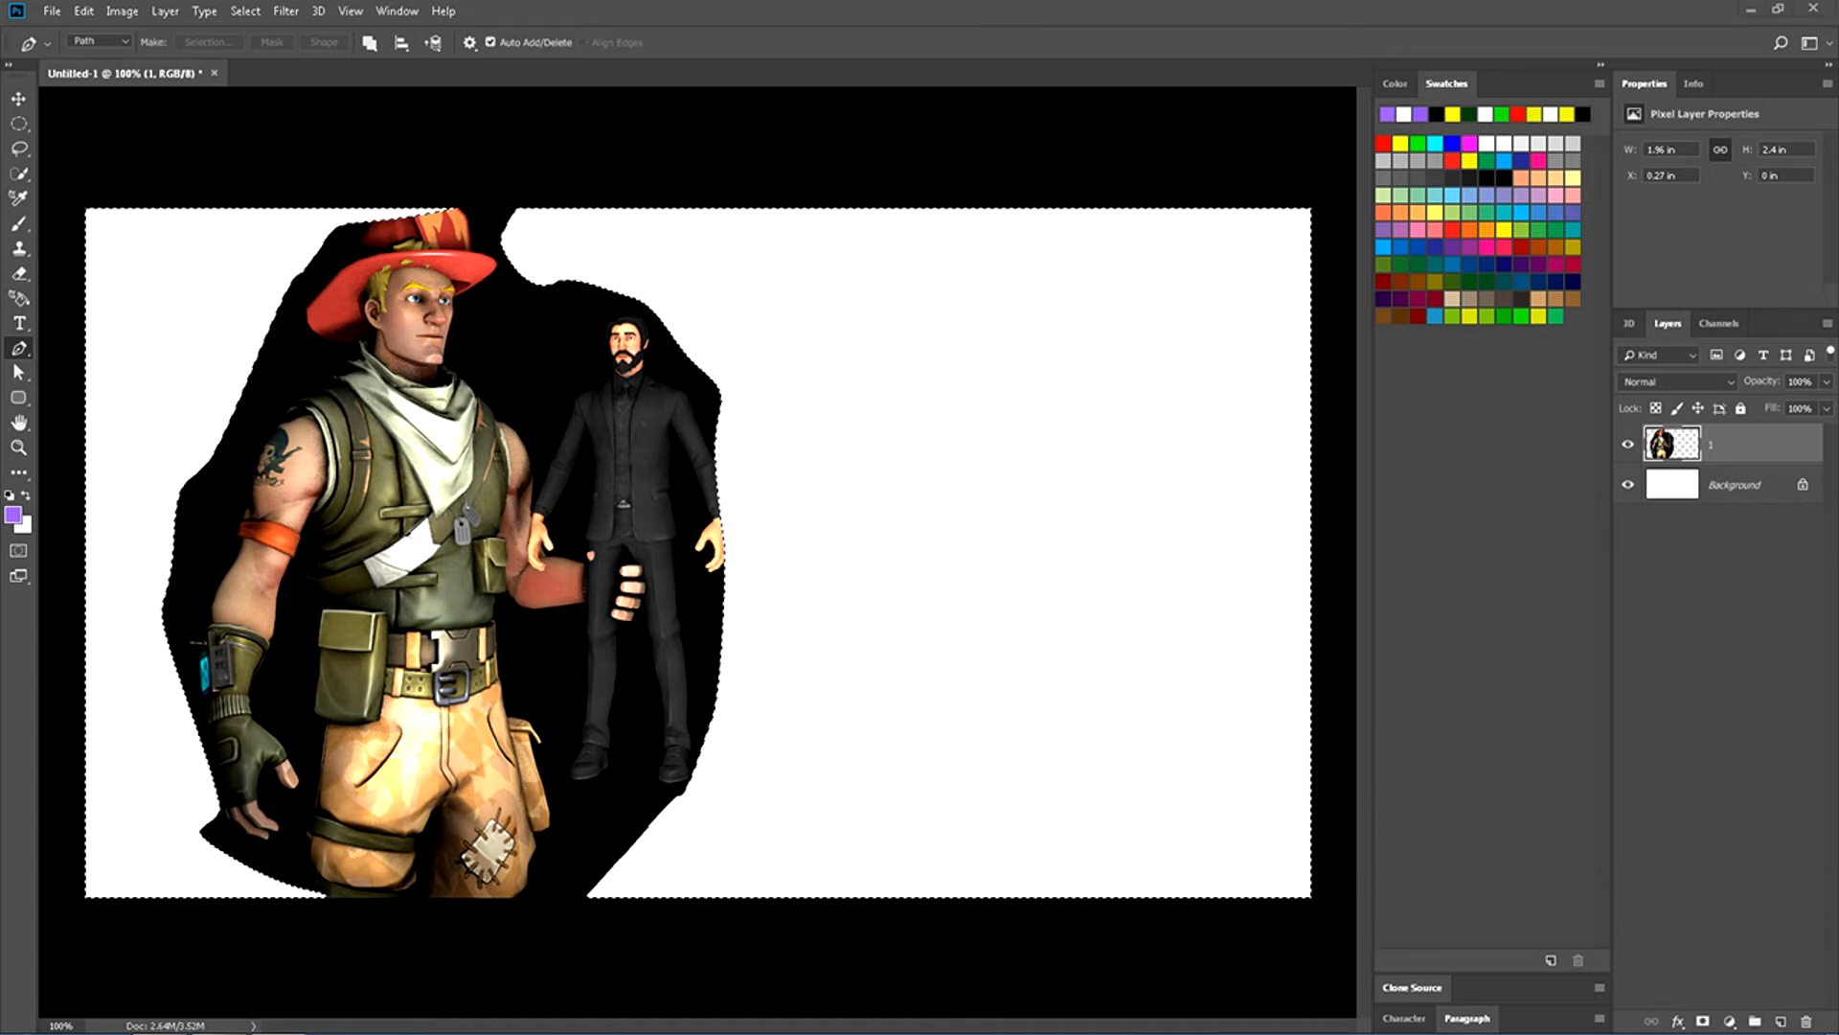
key(ctrl+d)
Place the Image46 willow tree background at full canvas size and put layer 1 above it.
drag(1838, 307, 823, 566)
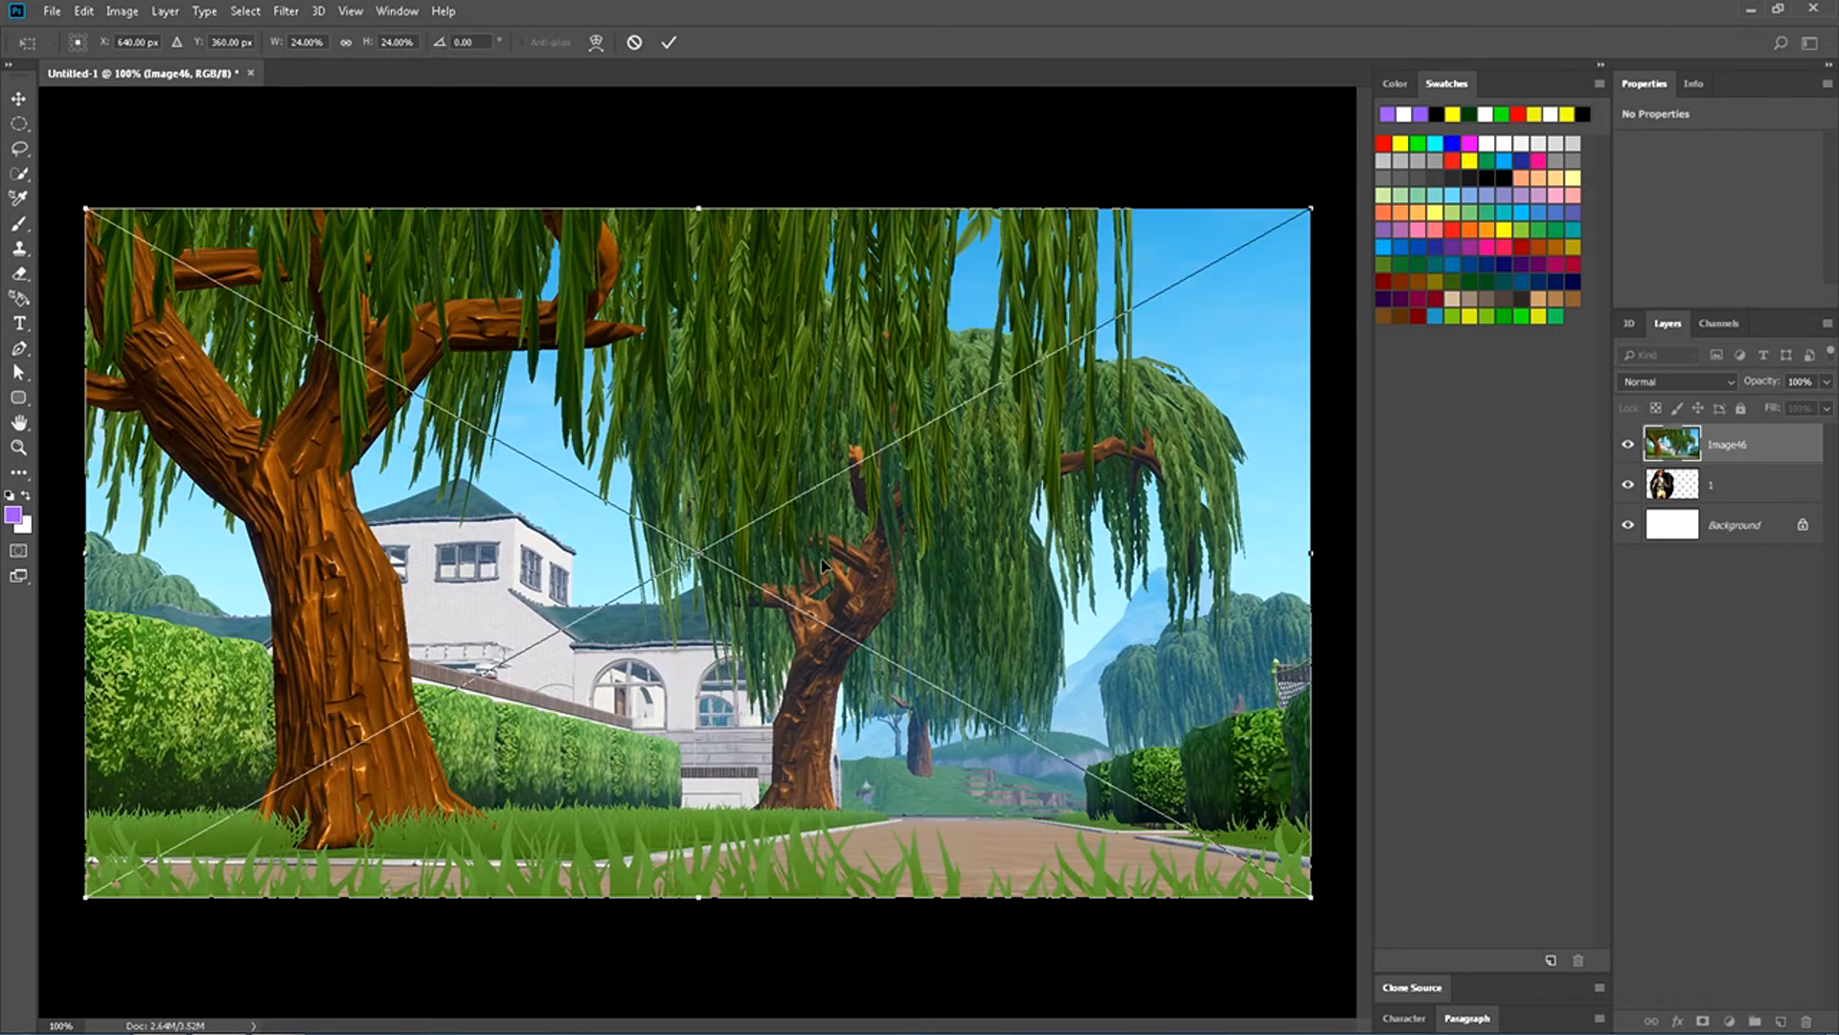
click(667, 45)
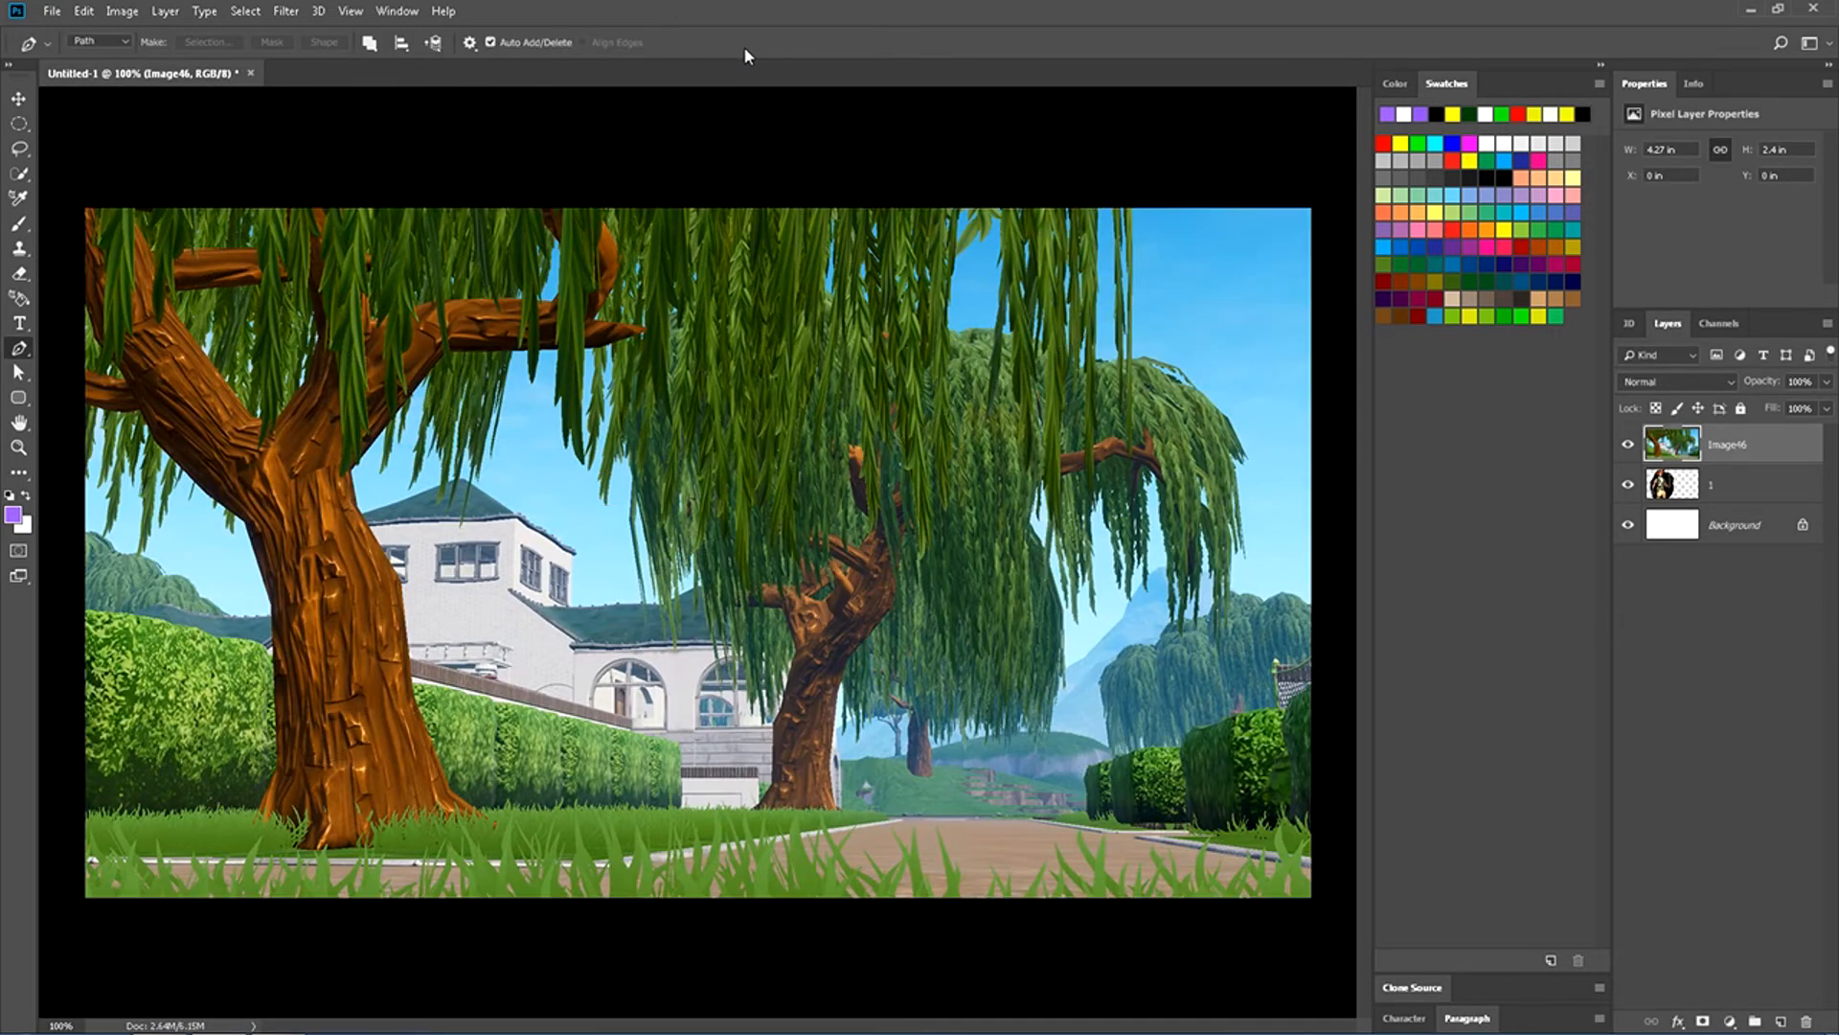
drag(1729, 488, 1728, 448)
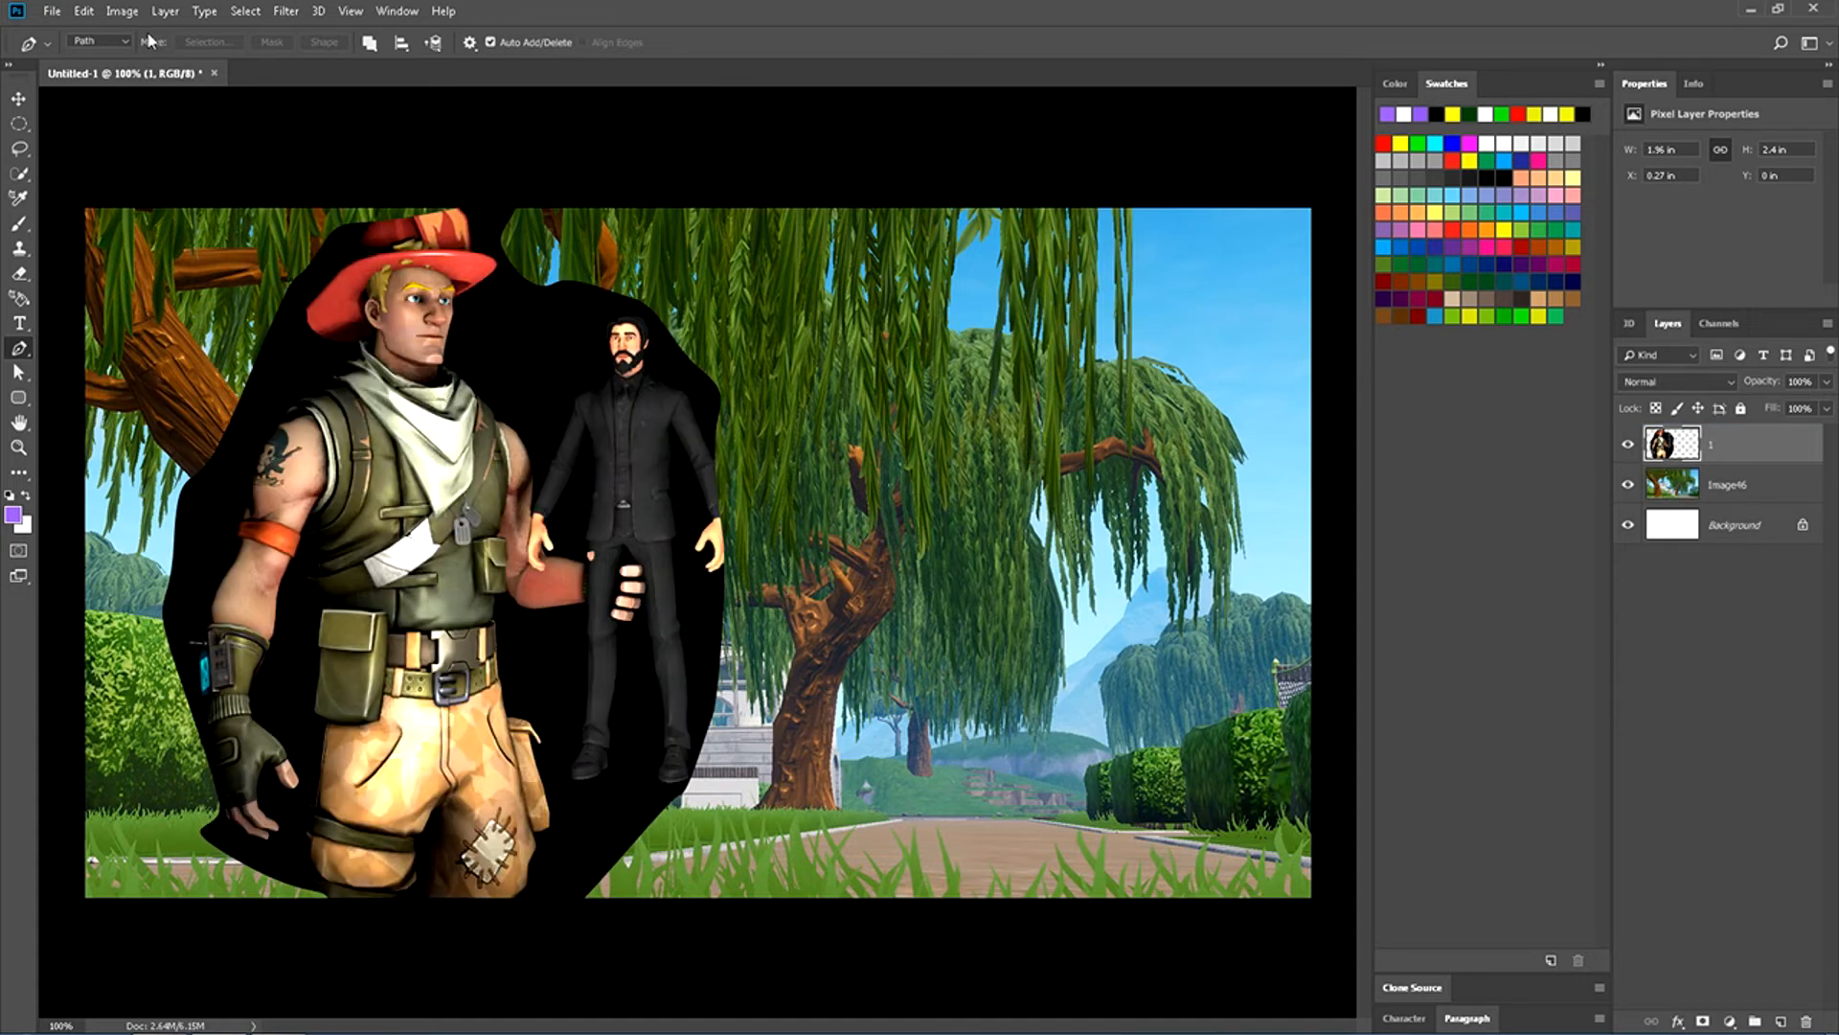
Raise the contrast of the Image46 background layer to 84 with the Brightness/Contrast adjustment.
click(1723, 489)
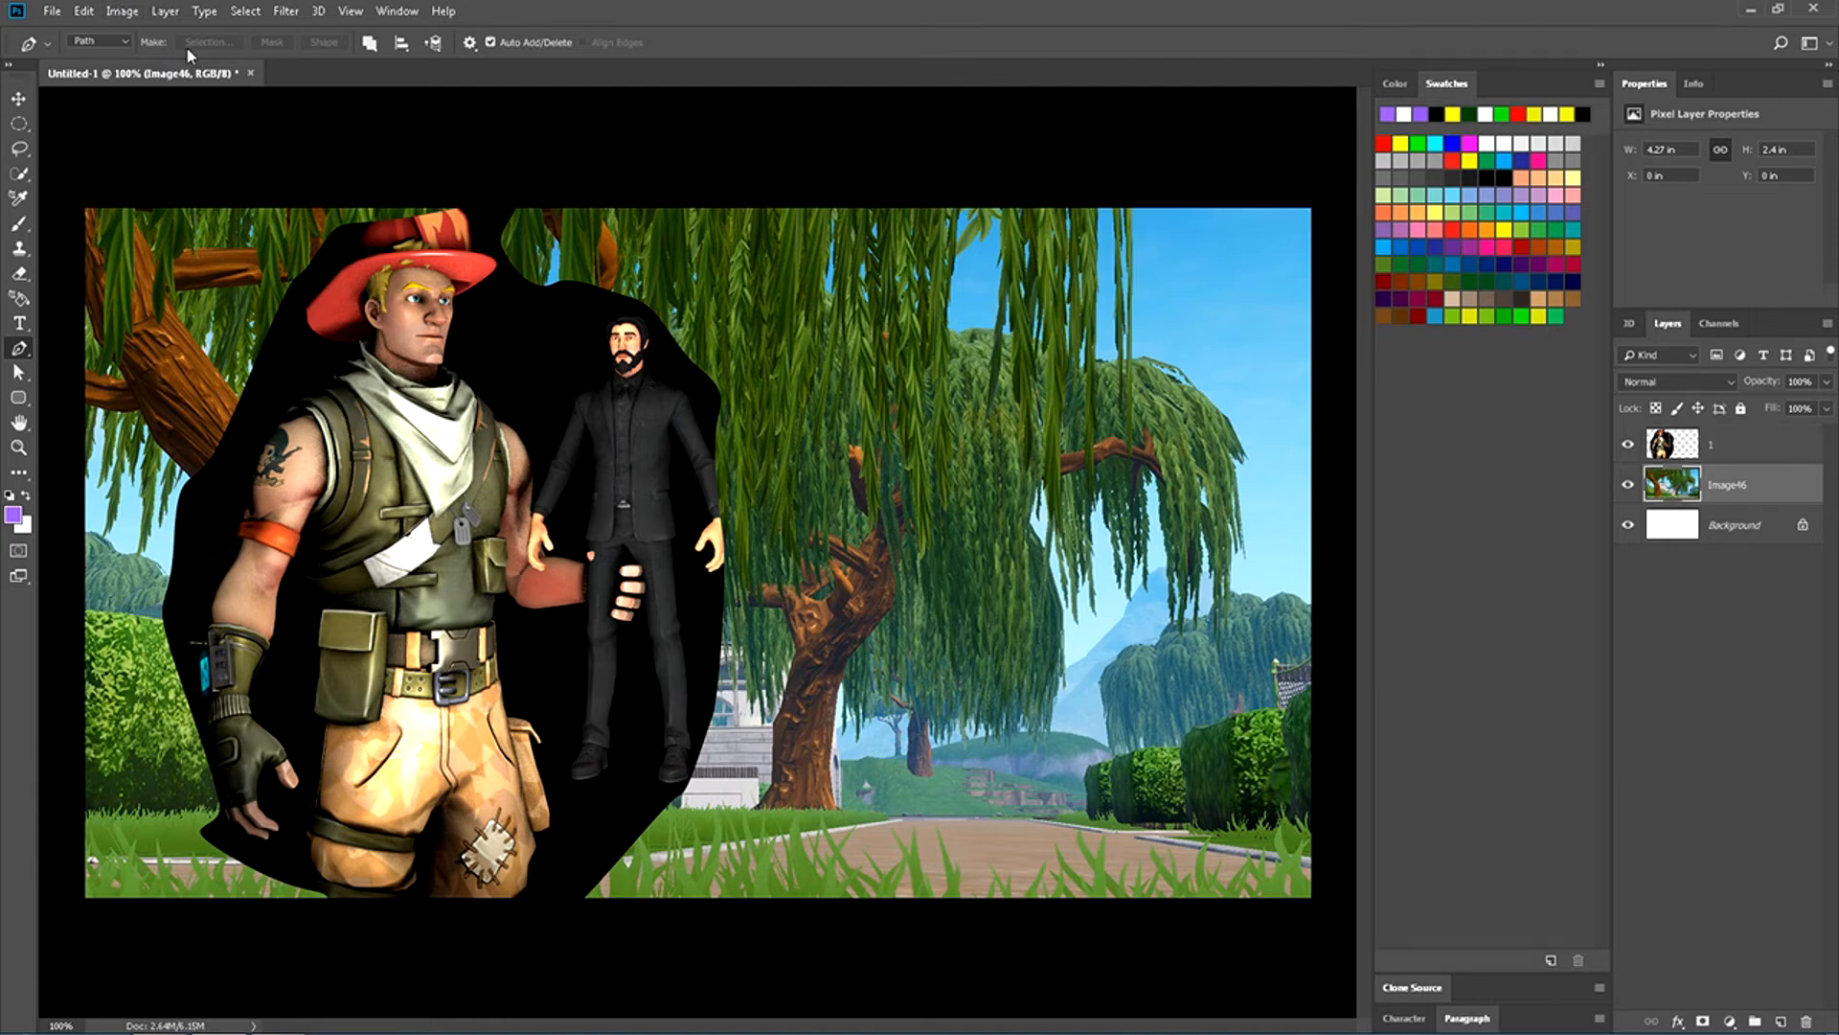
click(165, 12)
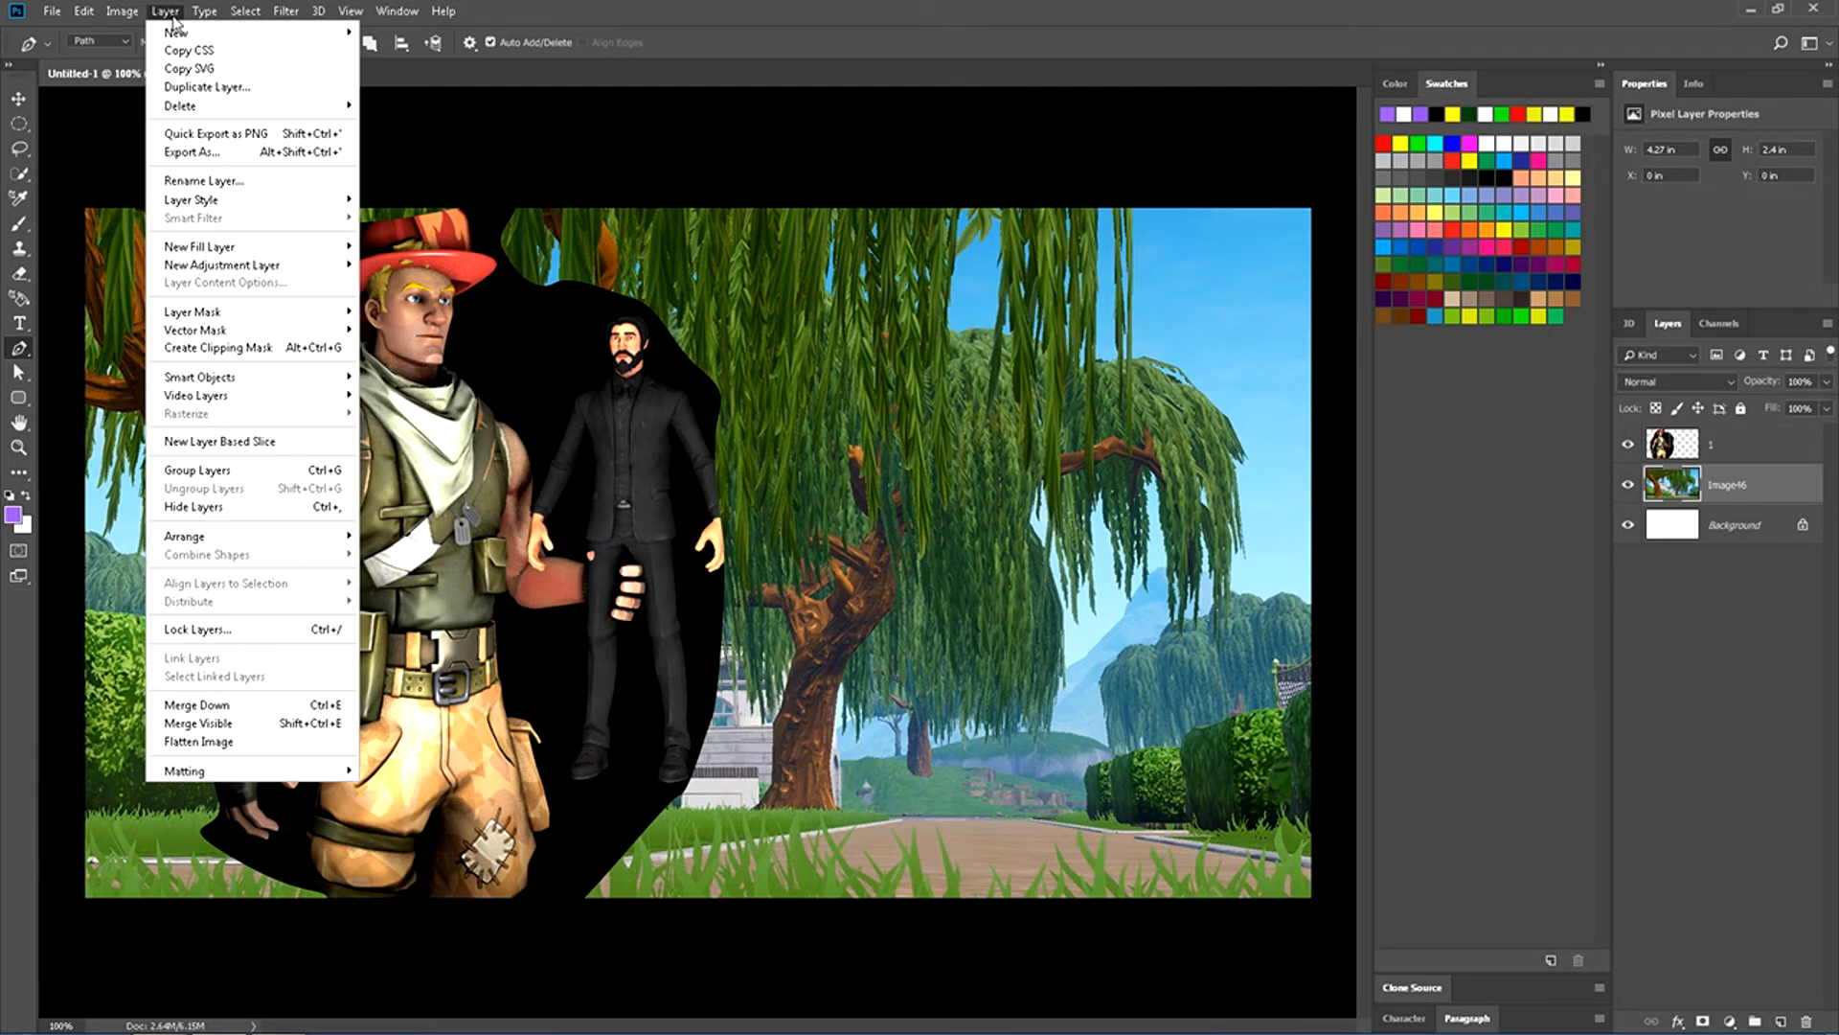
mouse_move(116, 13)
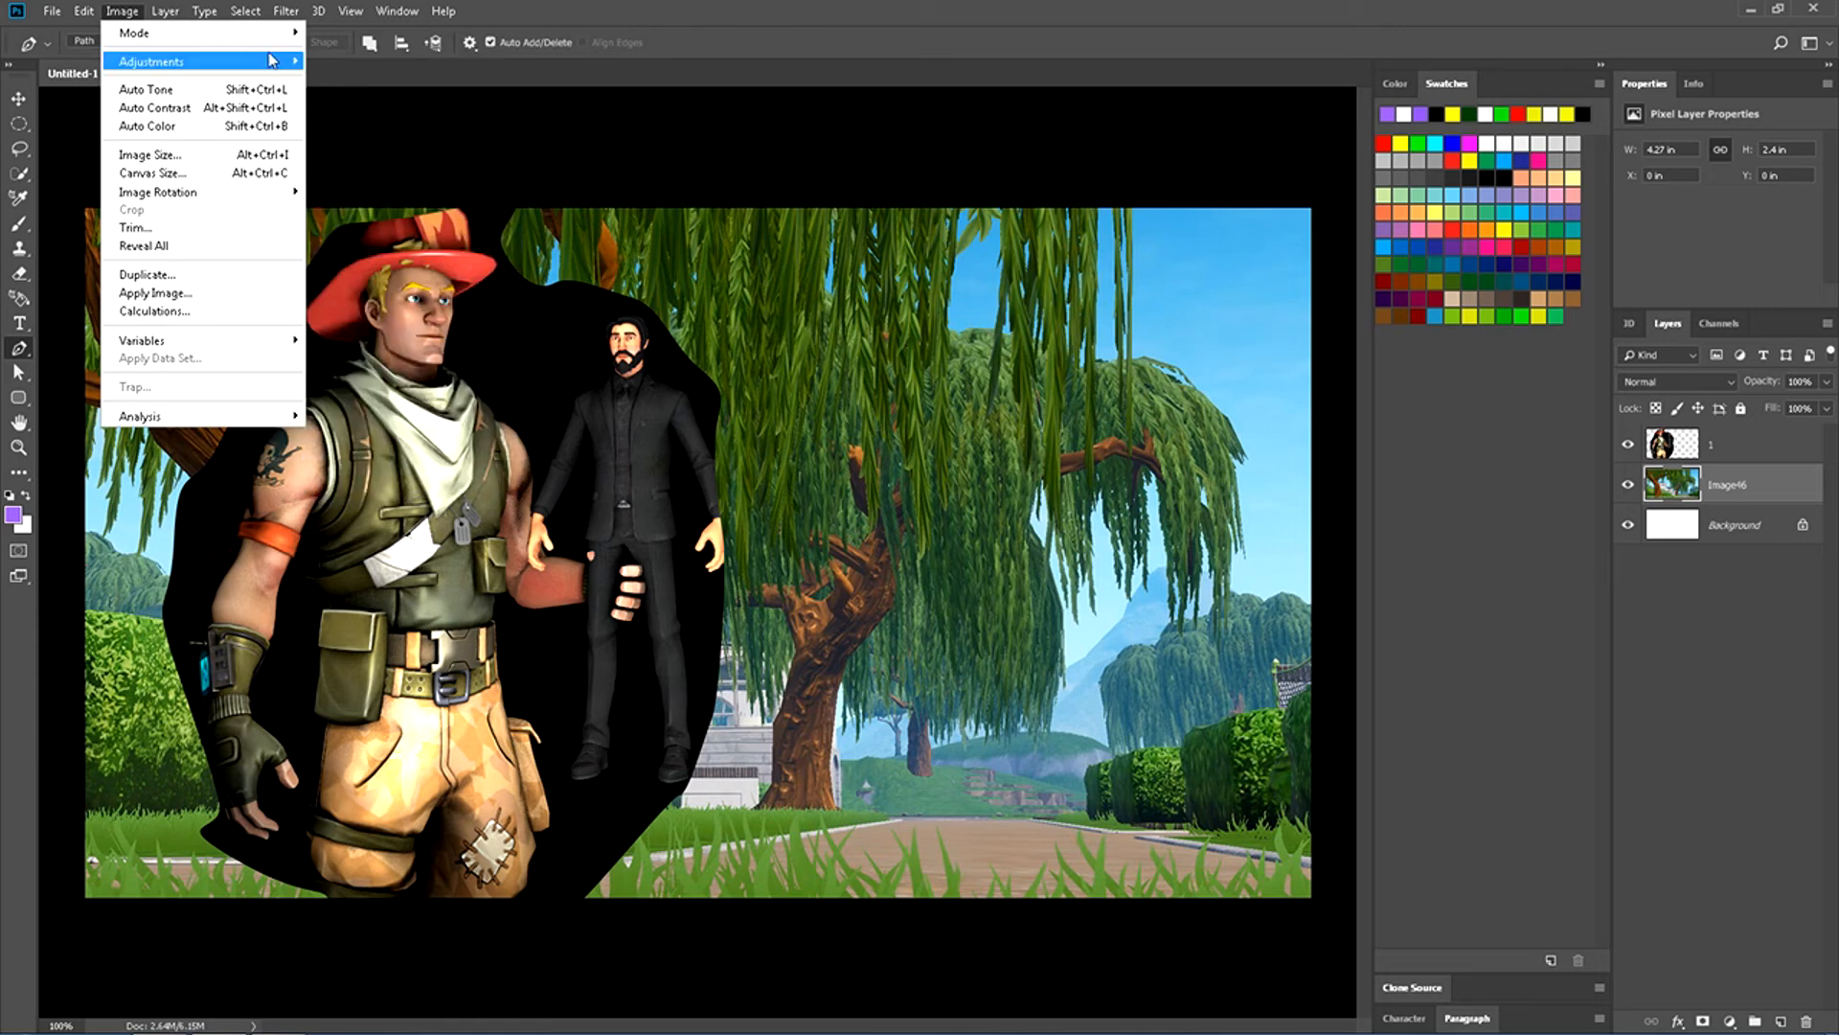
mouse_move(257, 60)
click(360, 60)
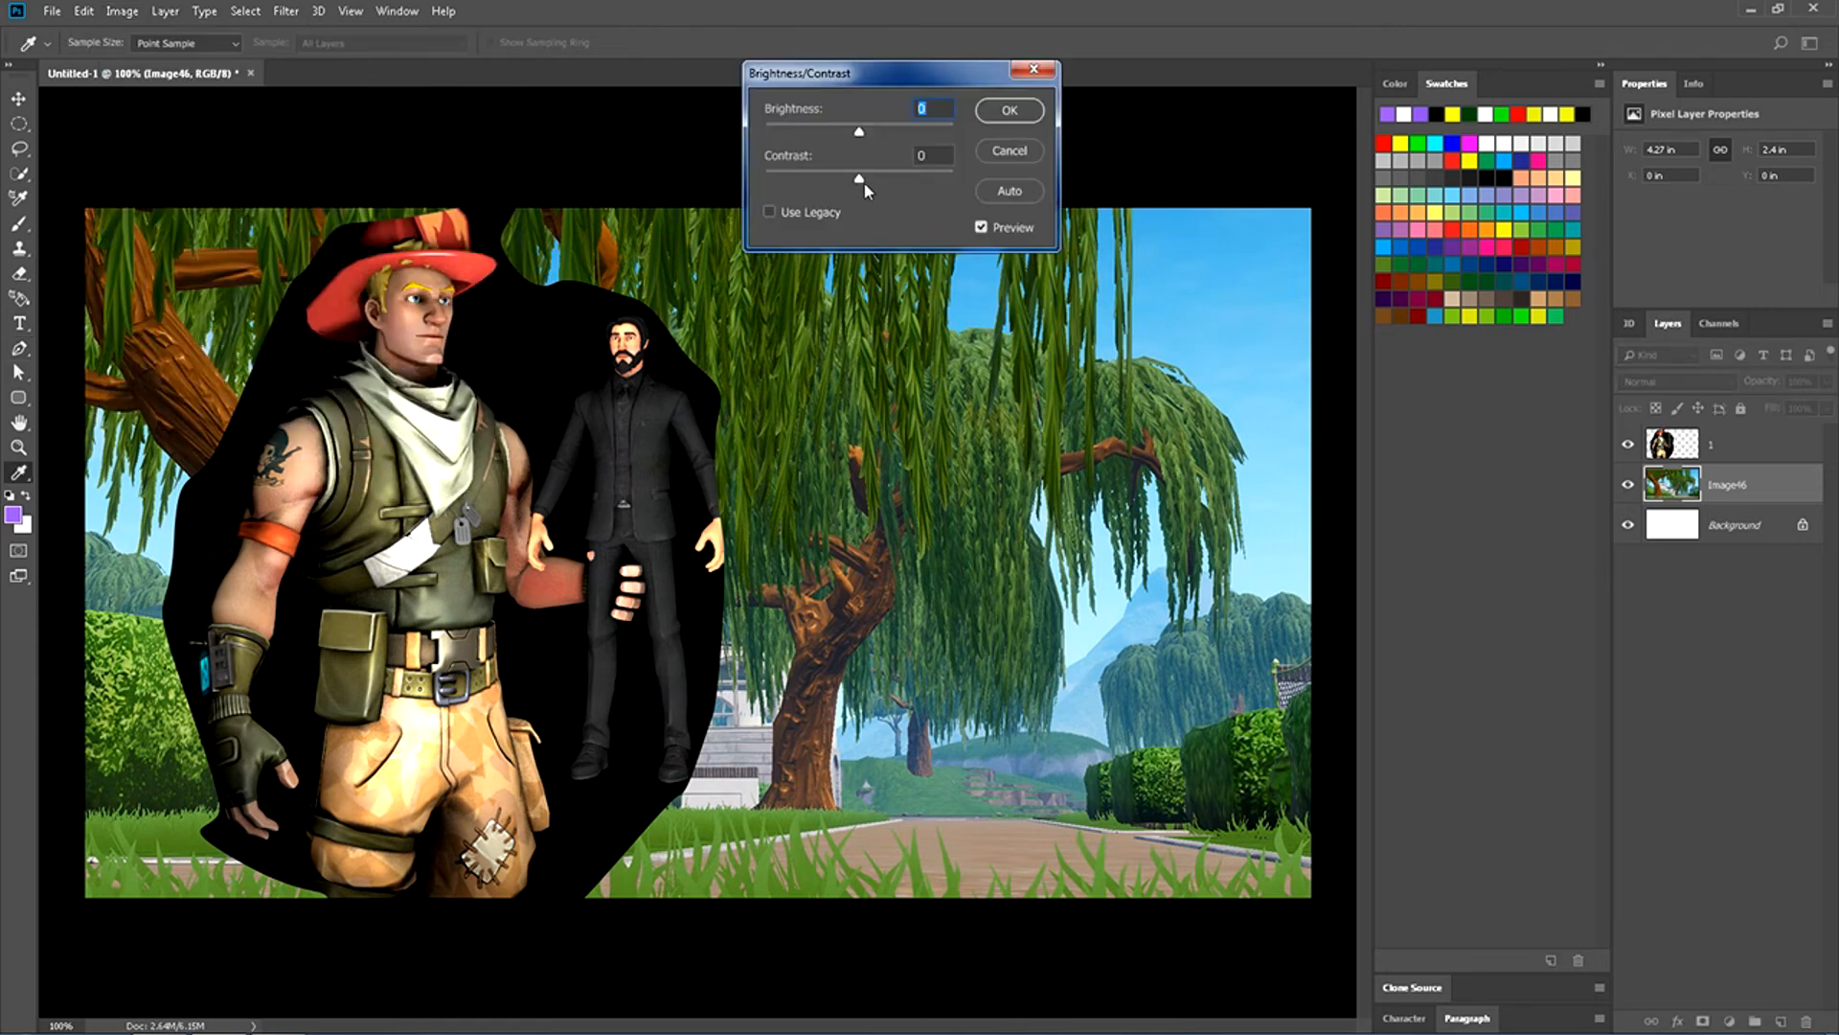
drag(860, 182, 937, 197)
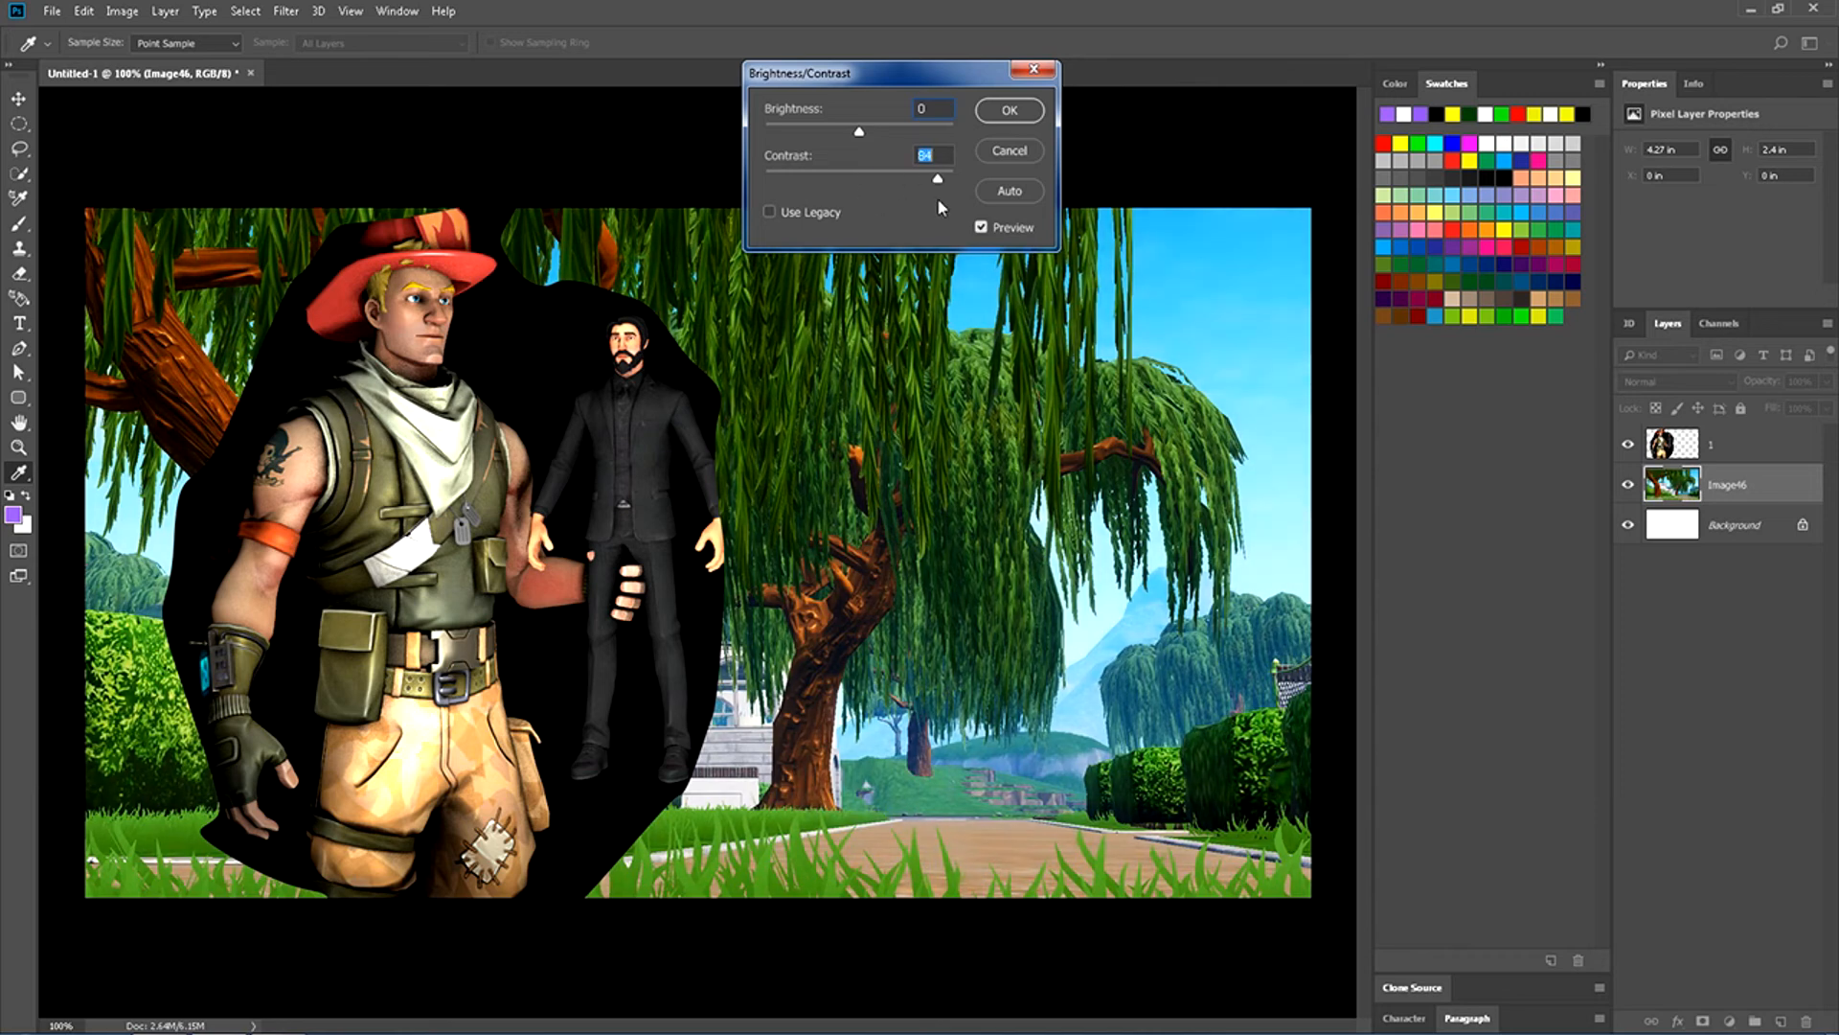
click(1014, 112)
key(p)
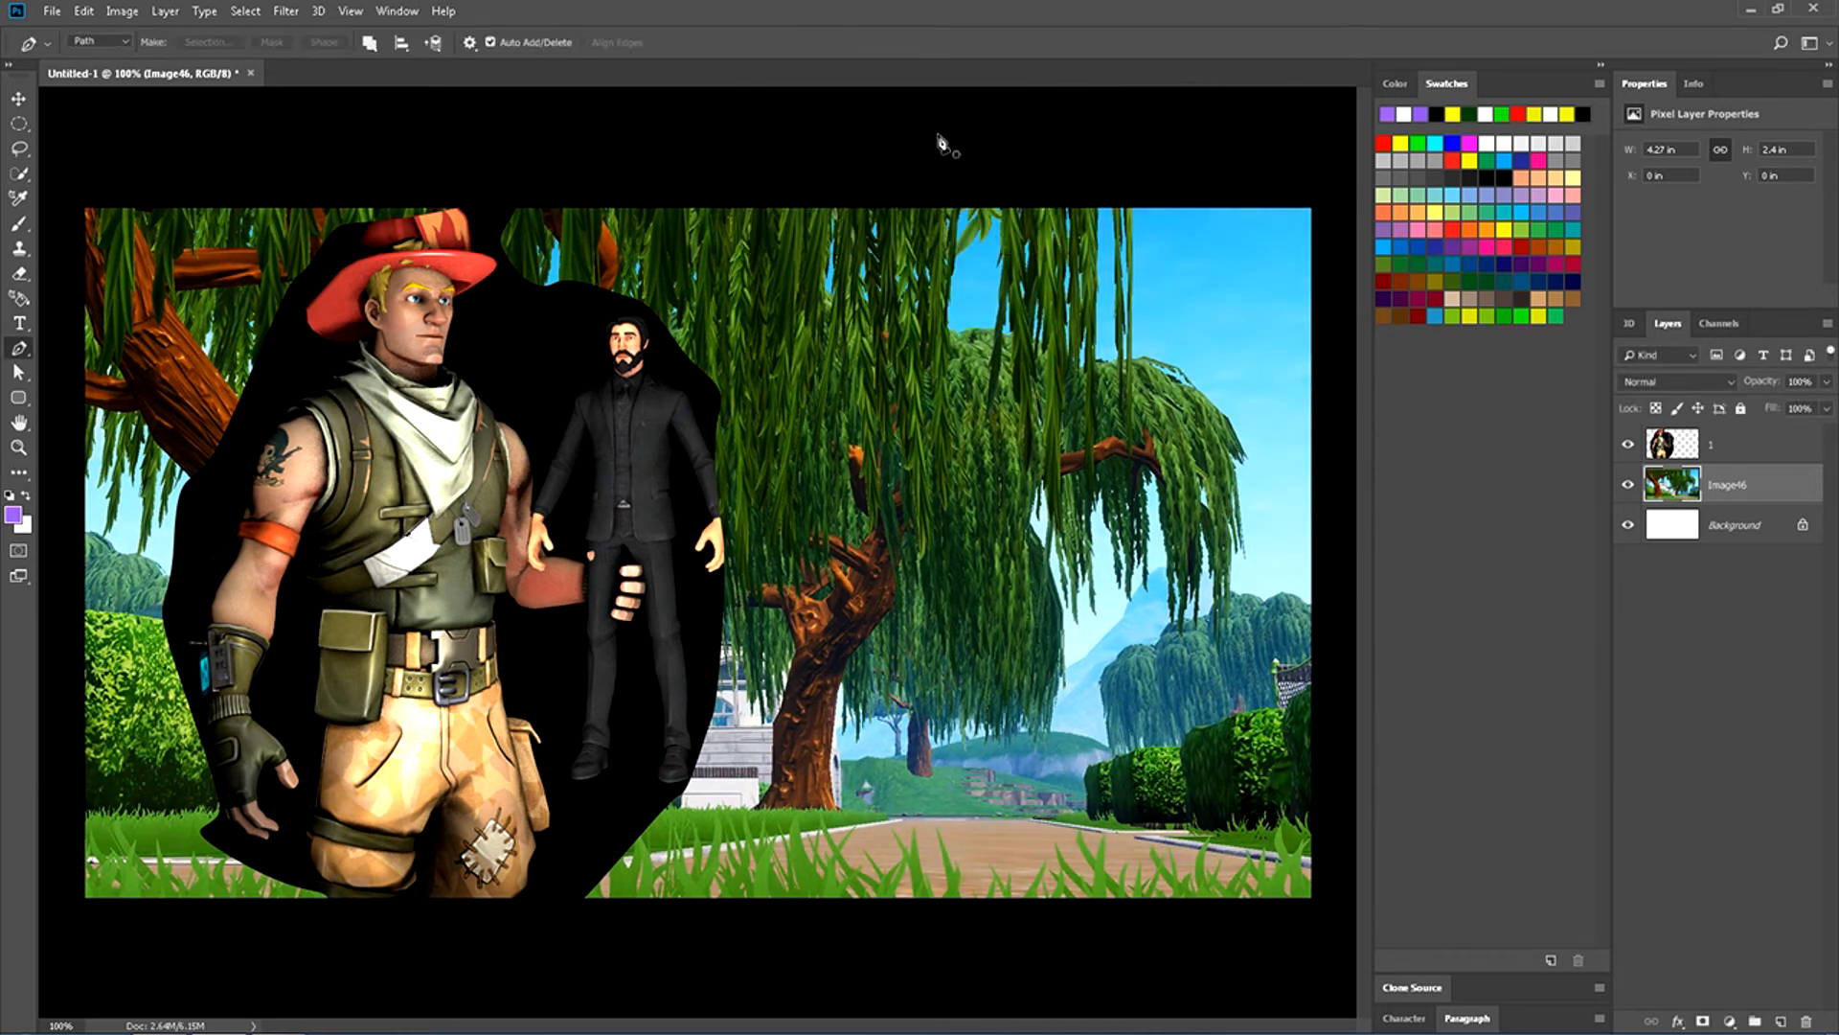
Increase the Image46 layer's saturation to +33 with the Vibrance adjustment.
click(166, 11)
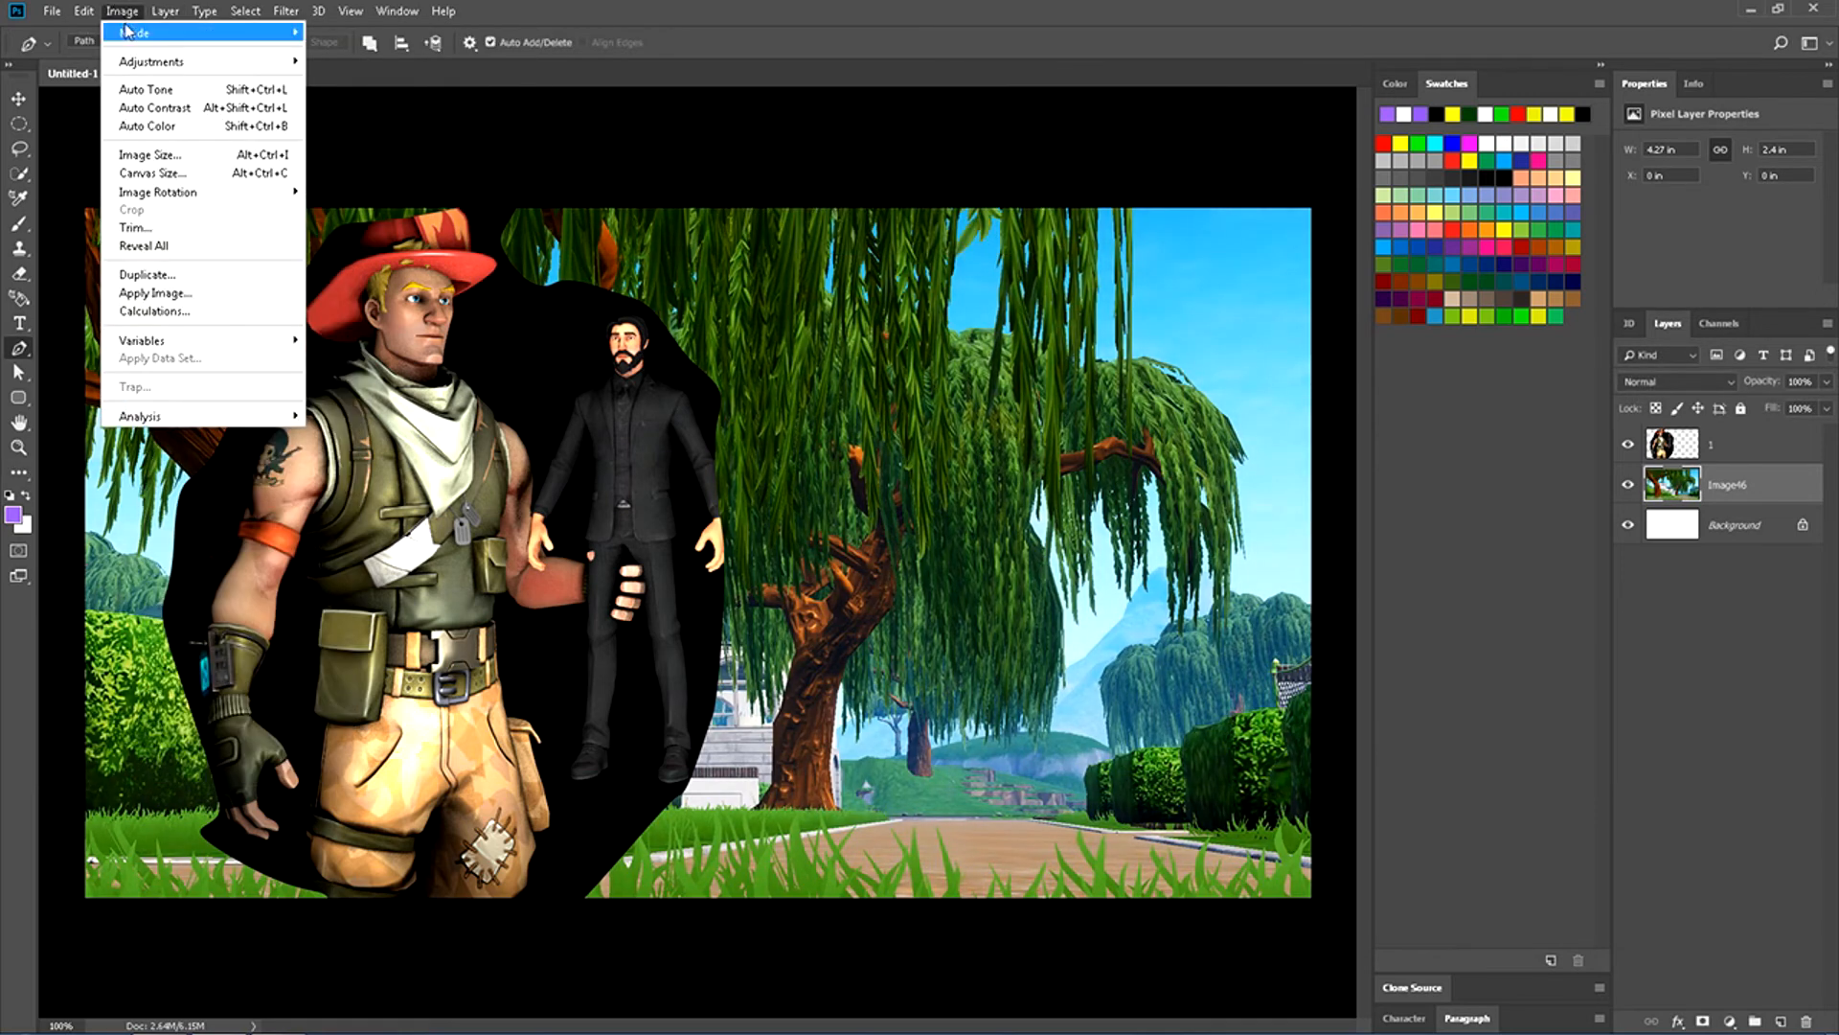
mouse_move(140, 63)
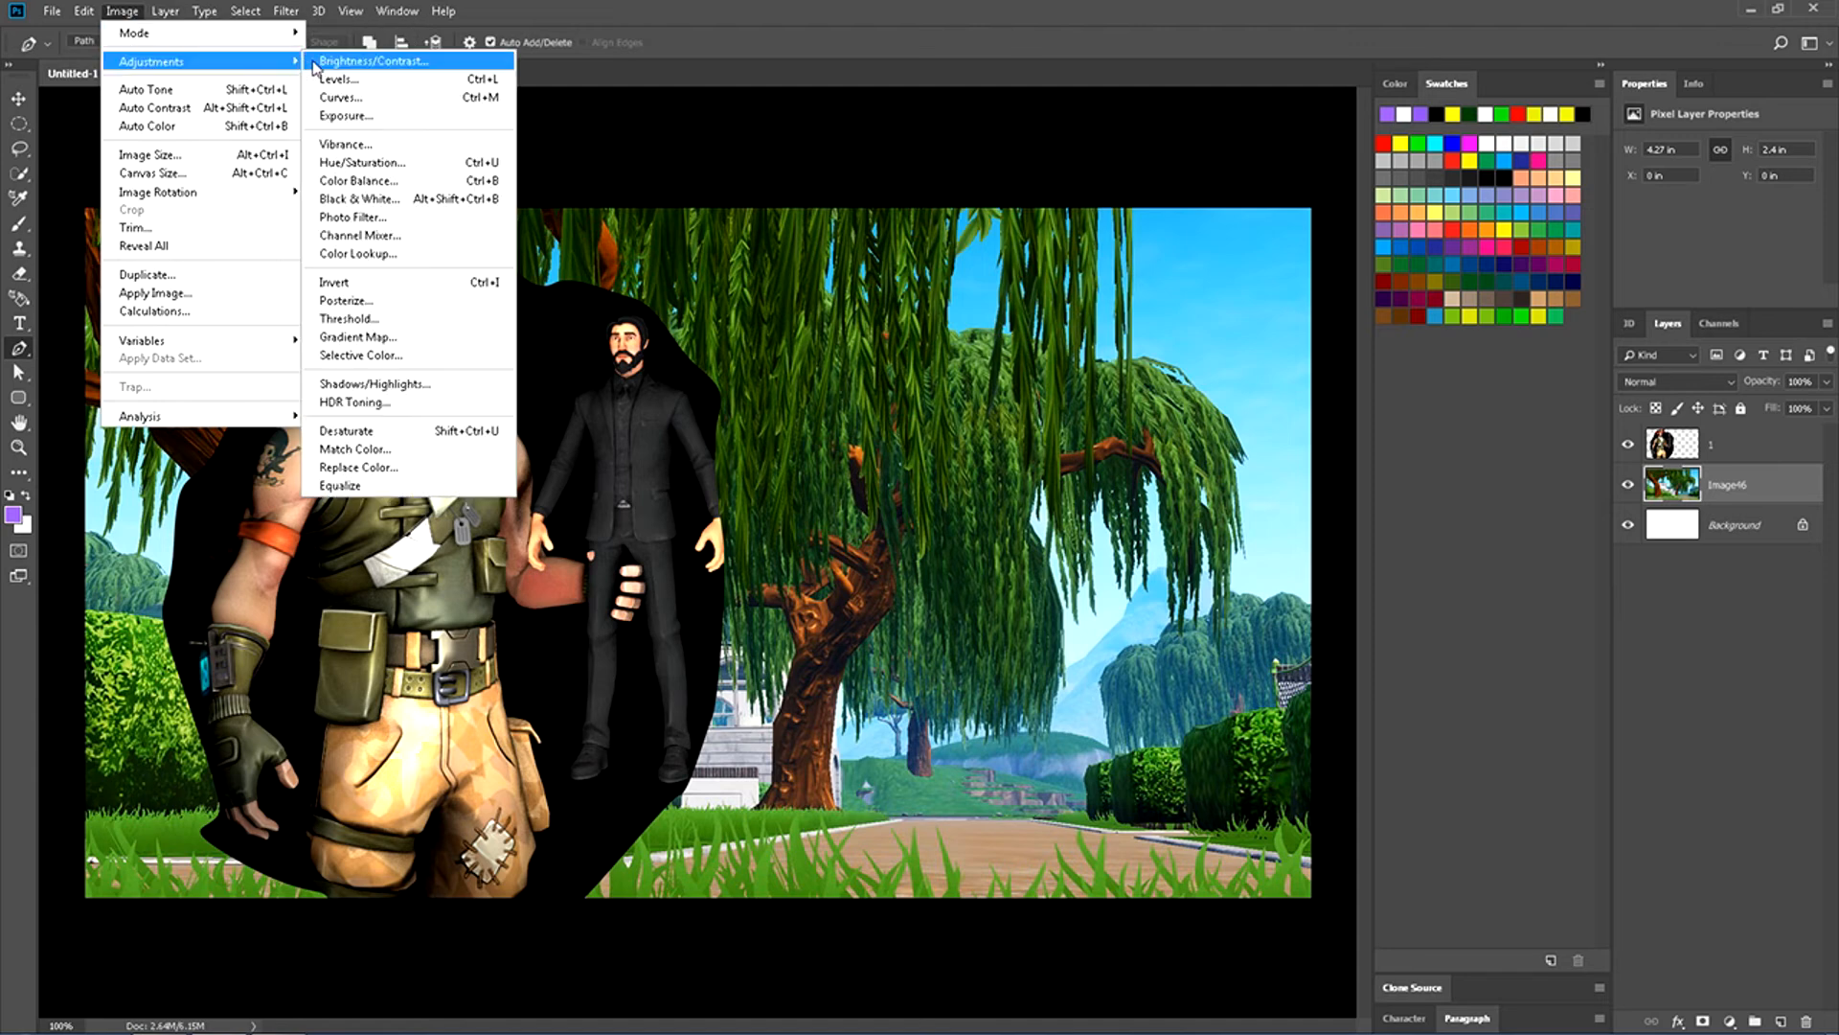
click(380, 145)
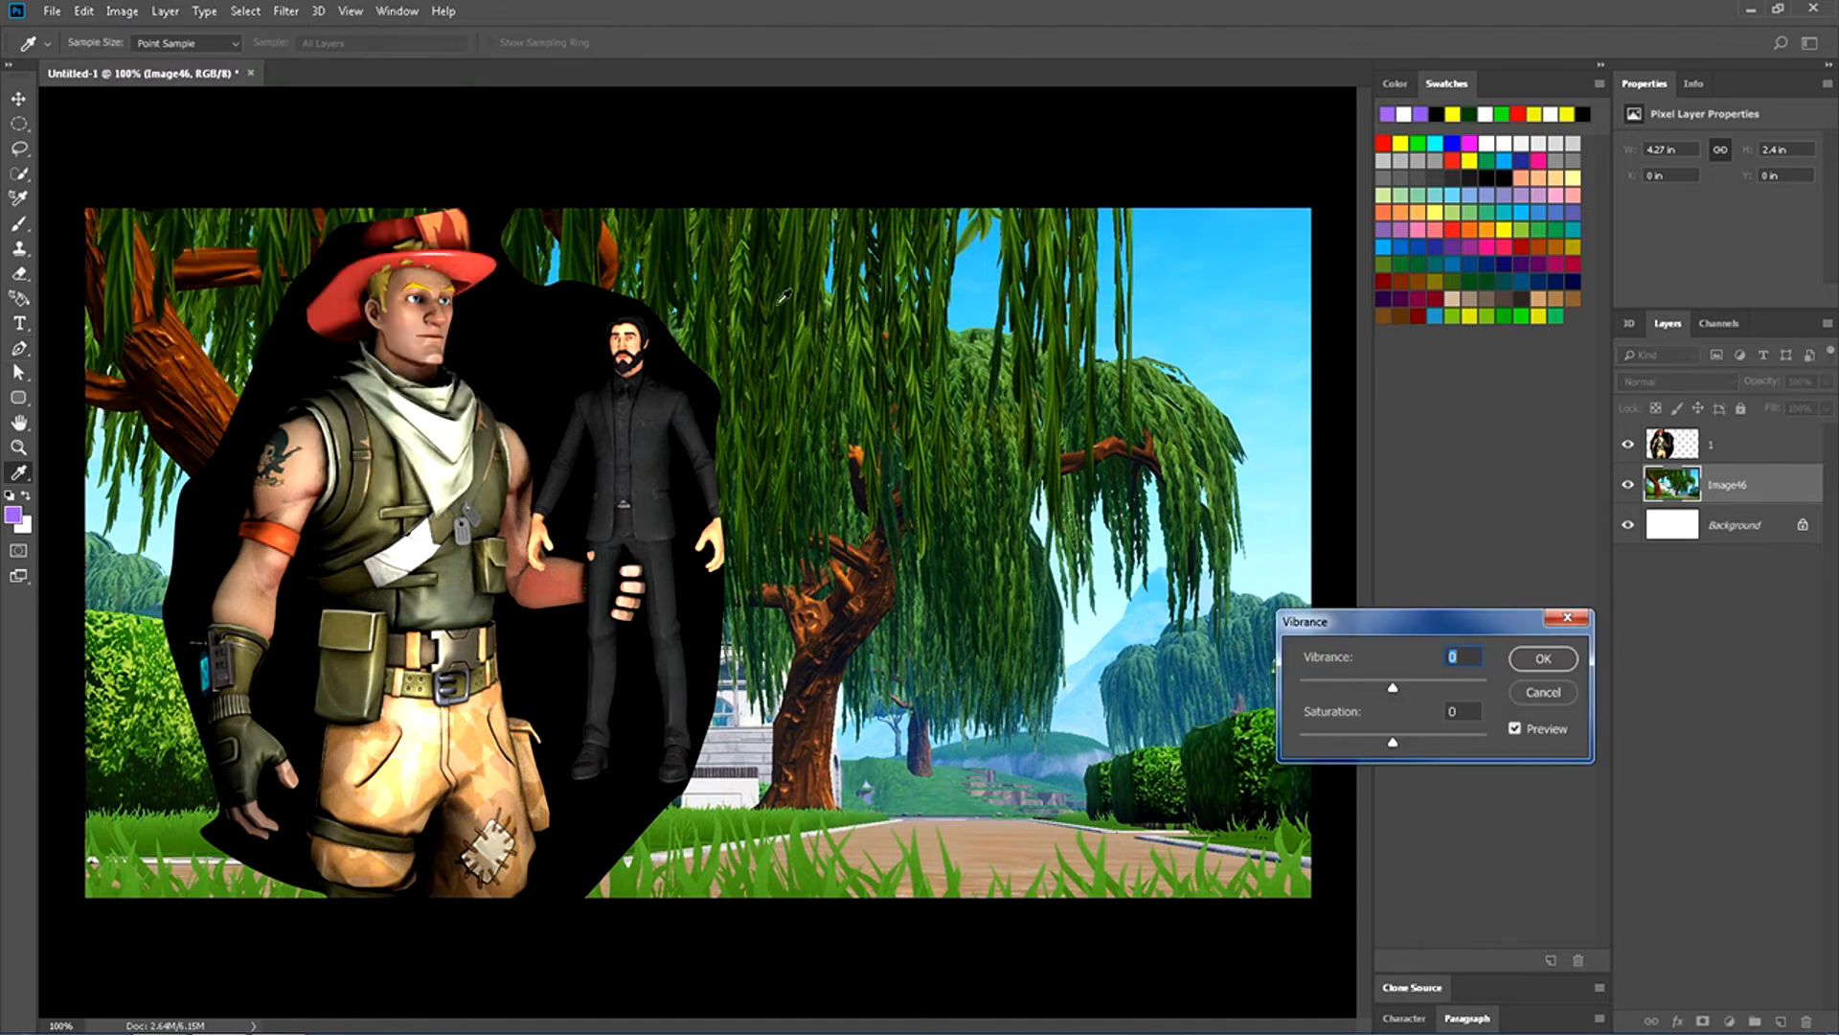
drag(1394, 747, 1427, 744)
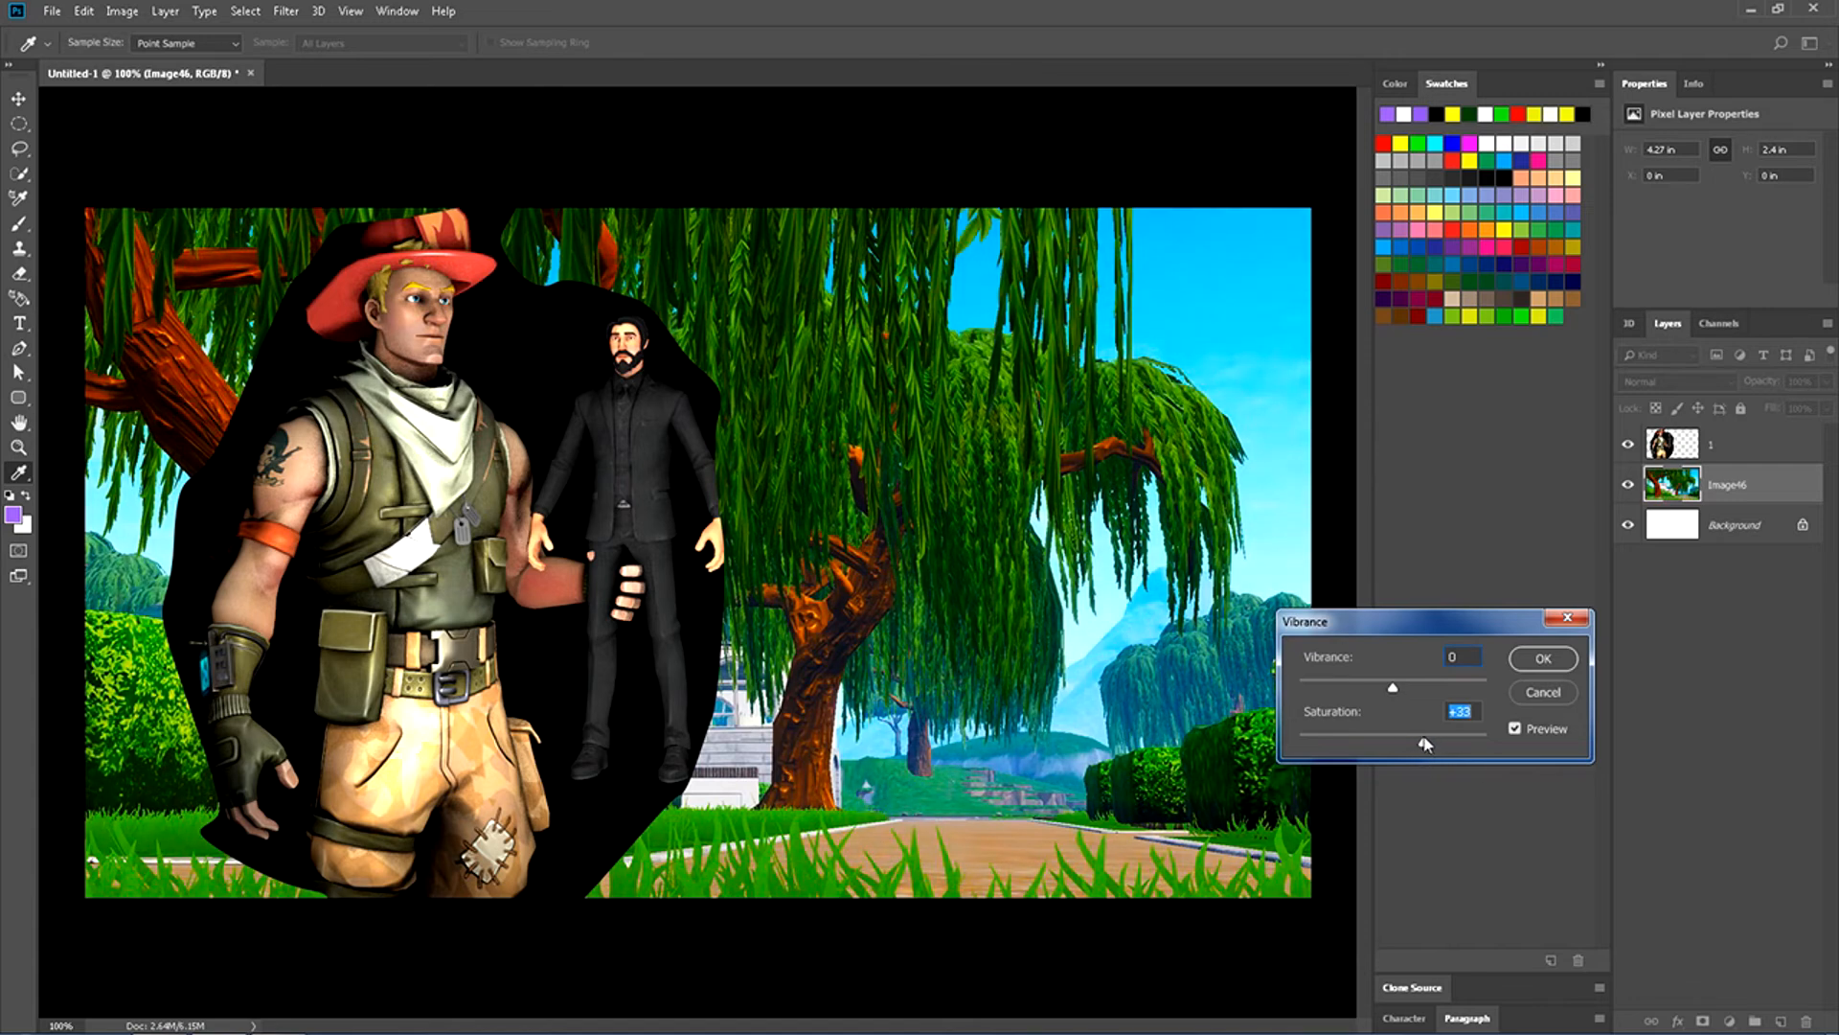
click(1529, 661)
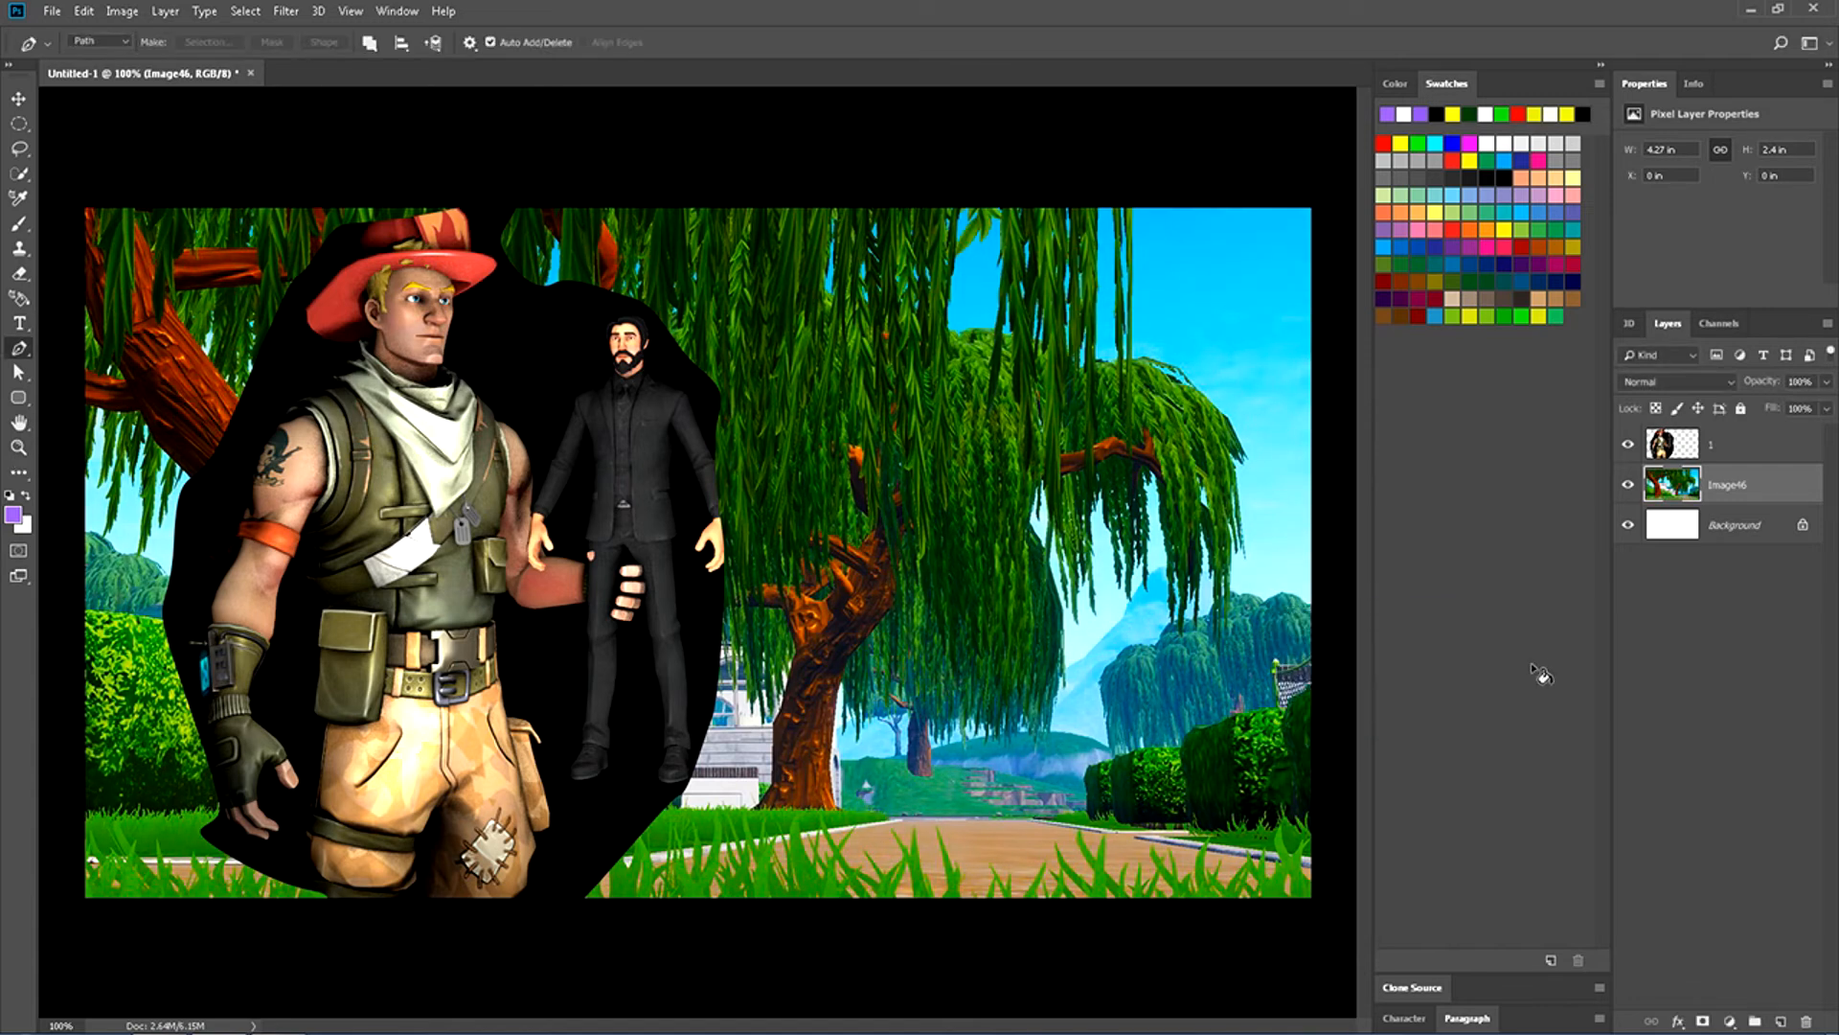
key(p)
Apply a light Field Blur to the Image46 background layer, keeping the layer 1 characters sharp.
click(1730, 449)
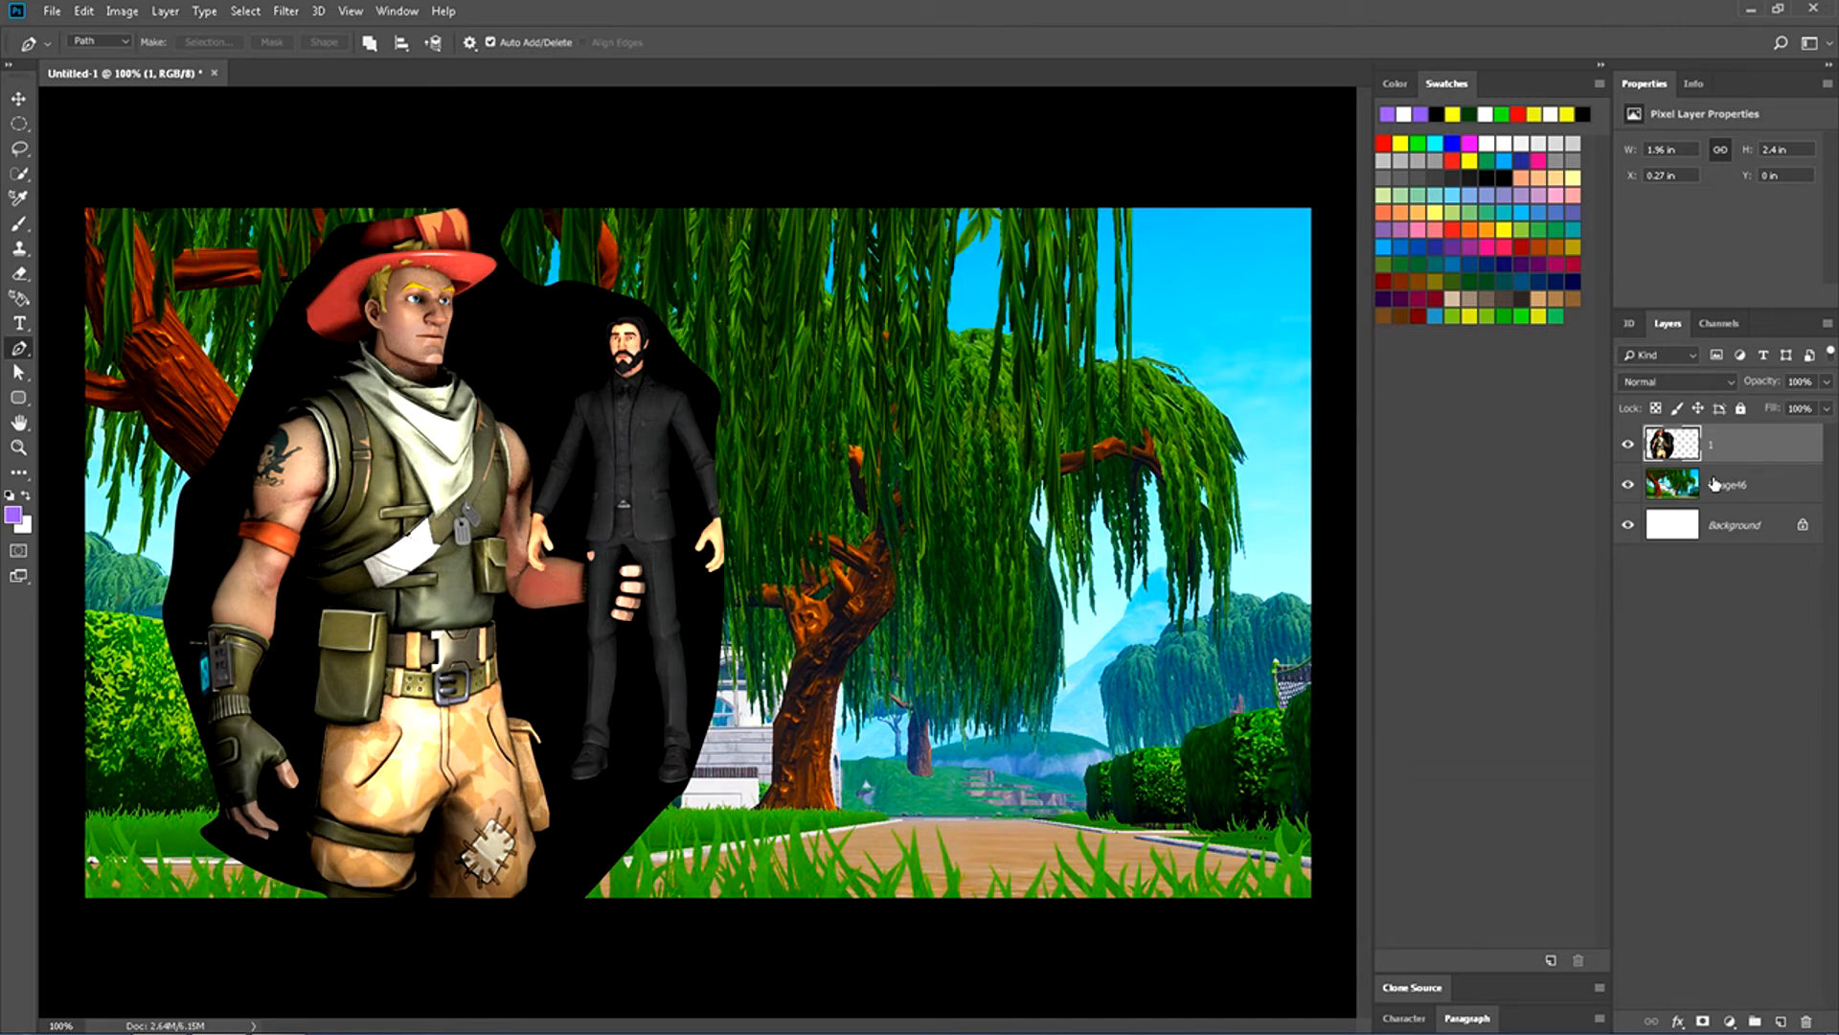
click(1720, 488)
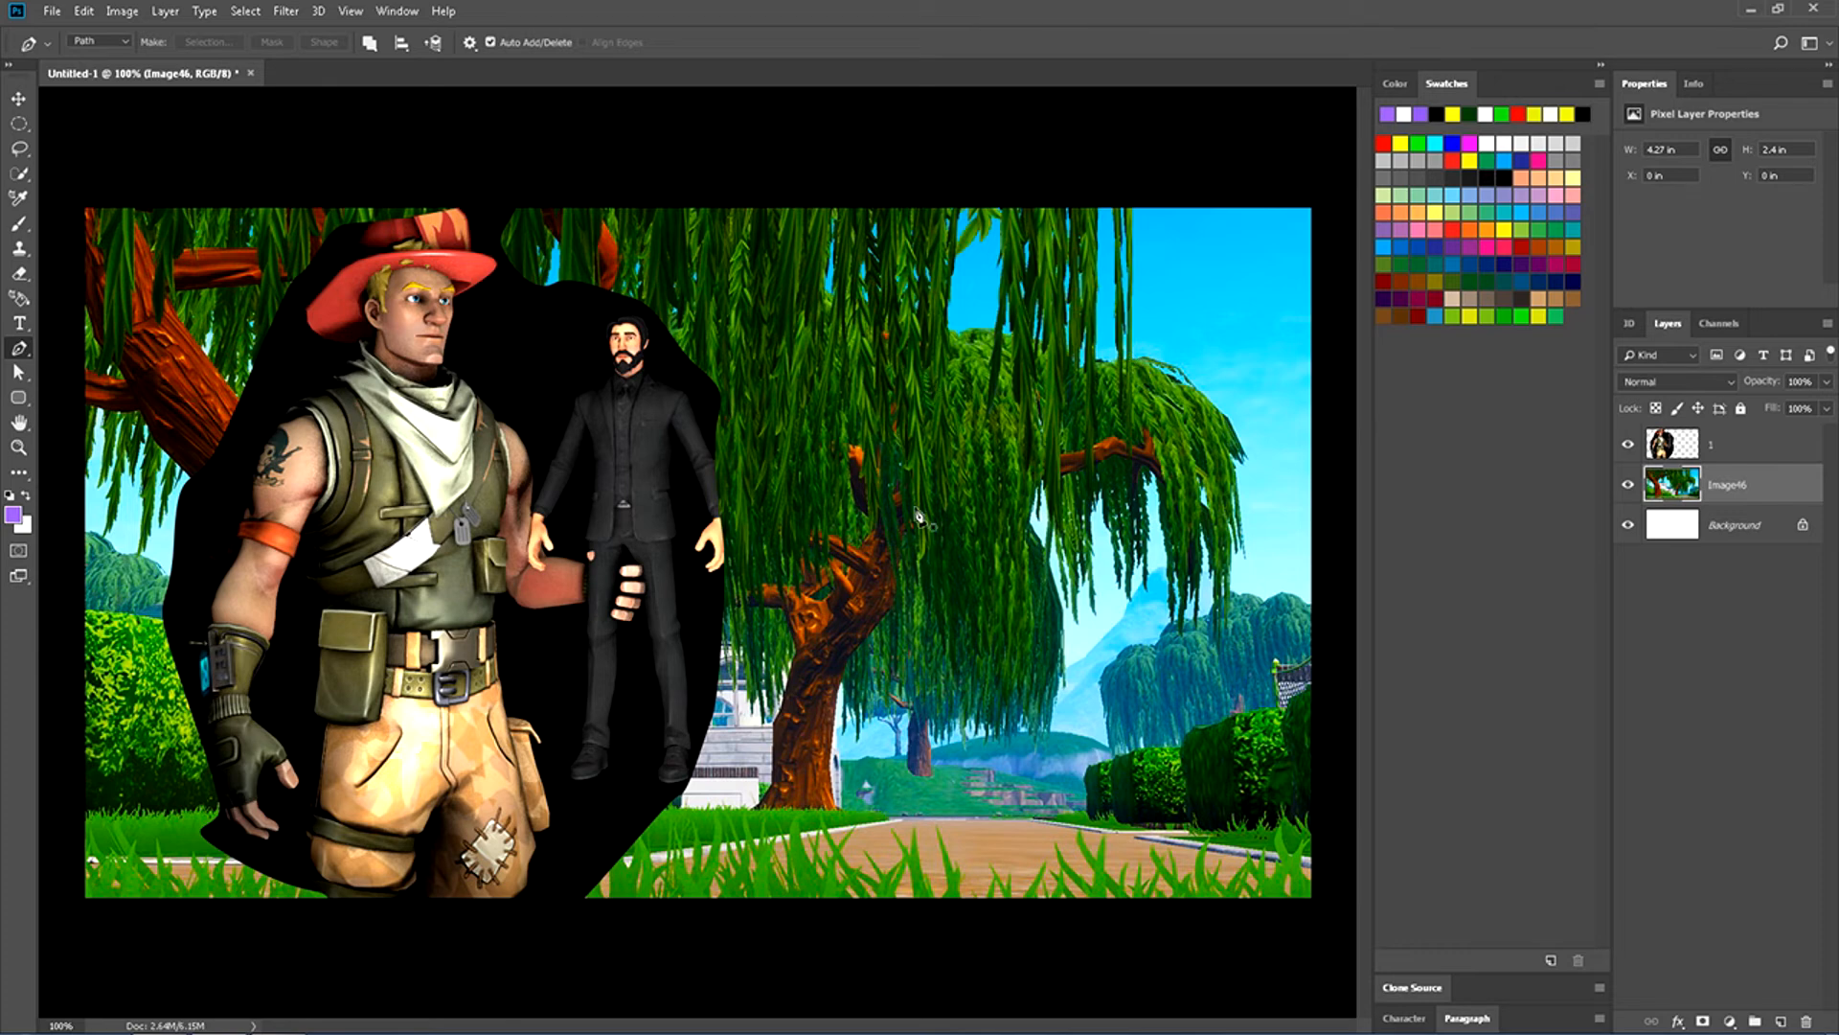
click(285, 11)
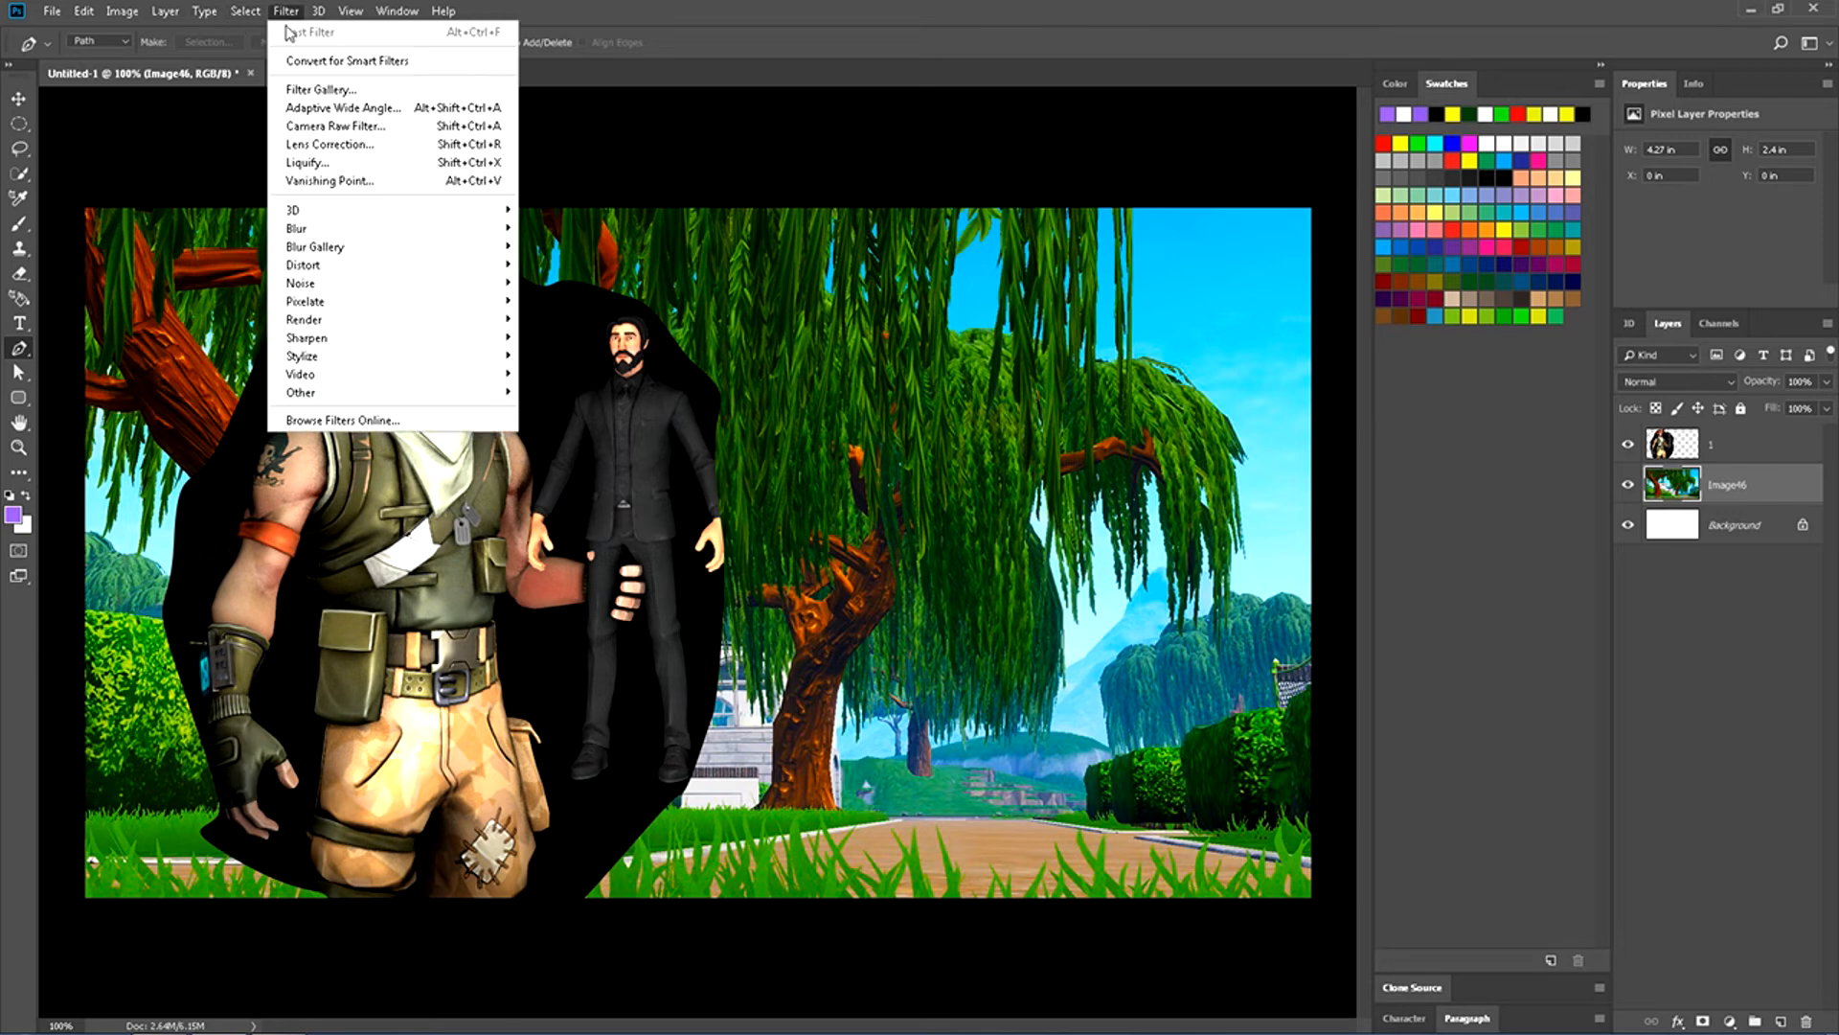
mouse_move(330, 249)
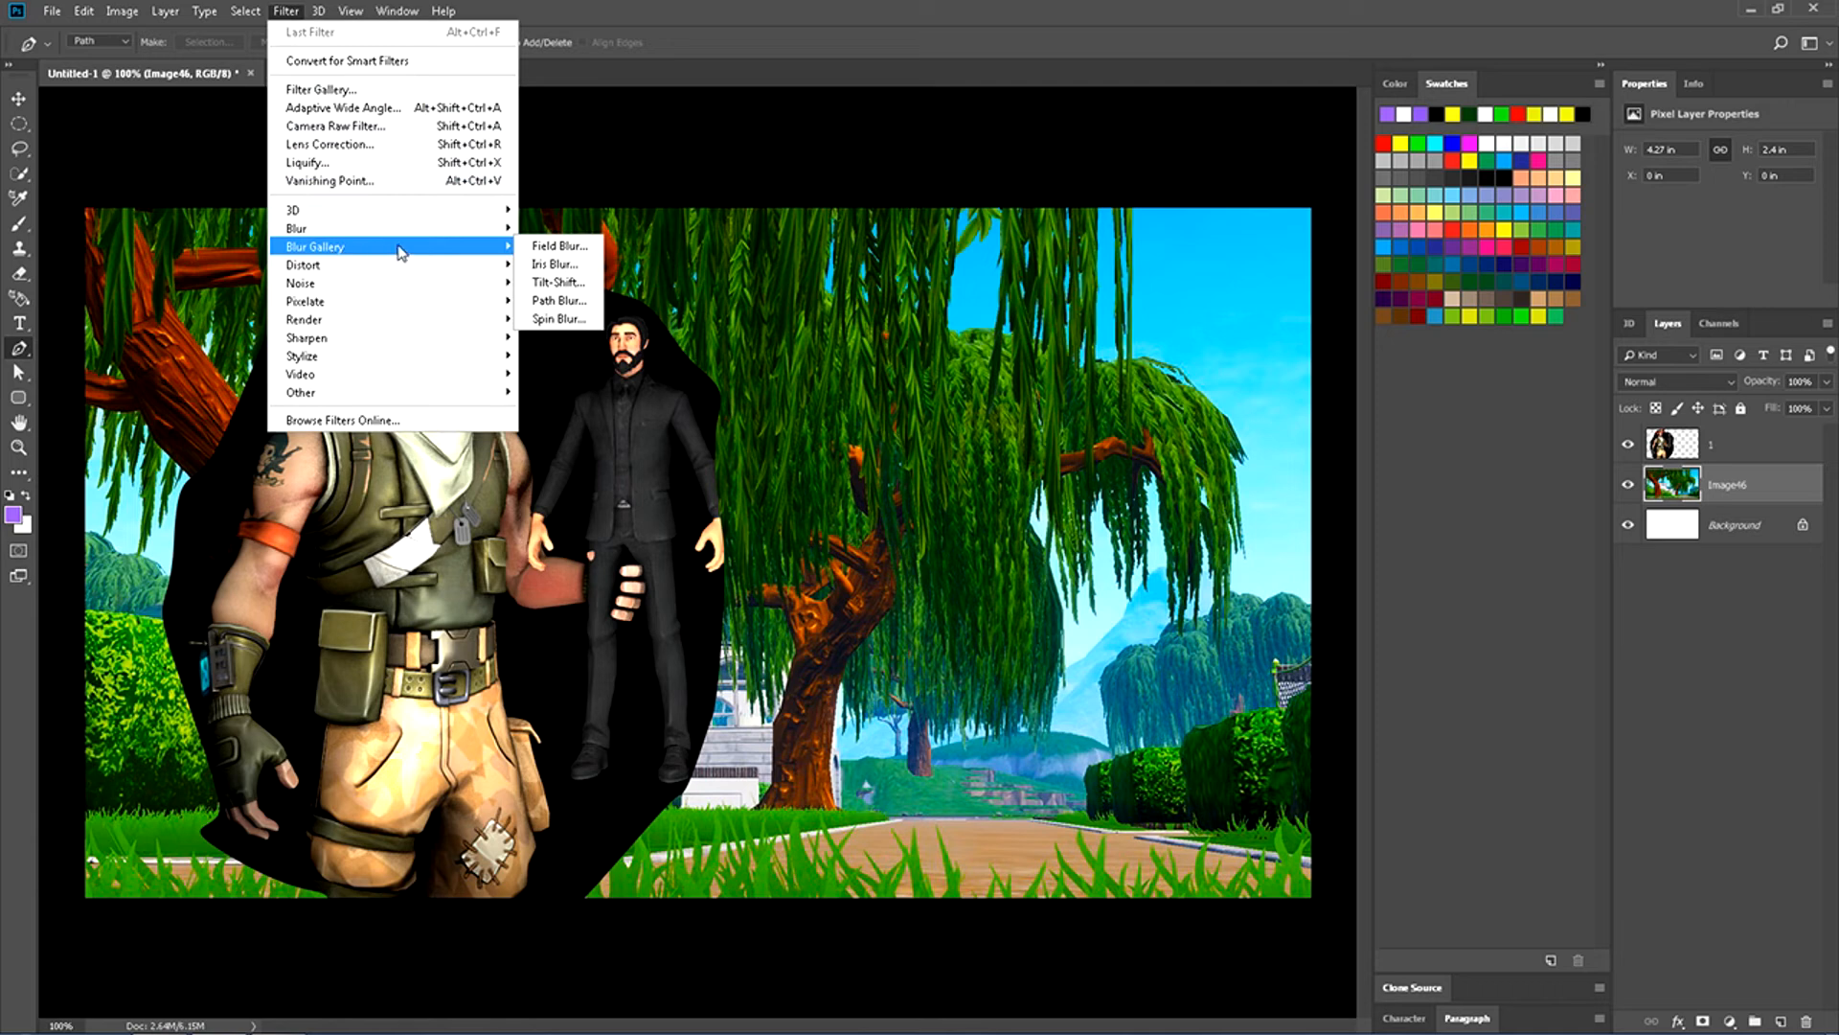
click(558, 247)
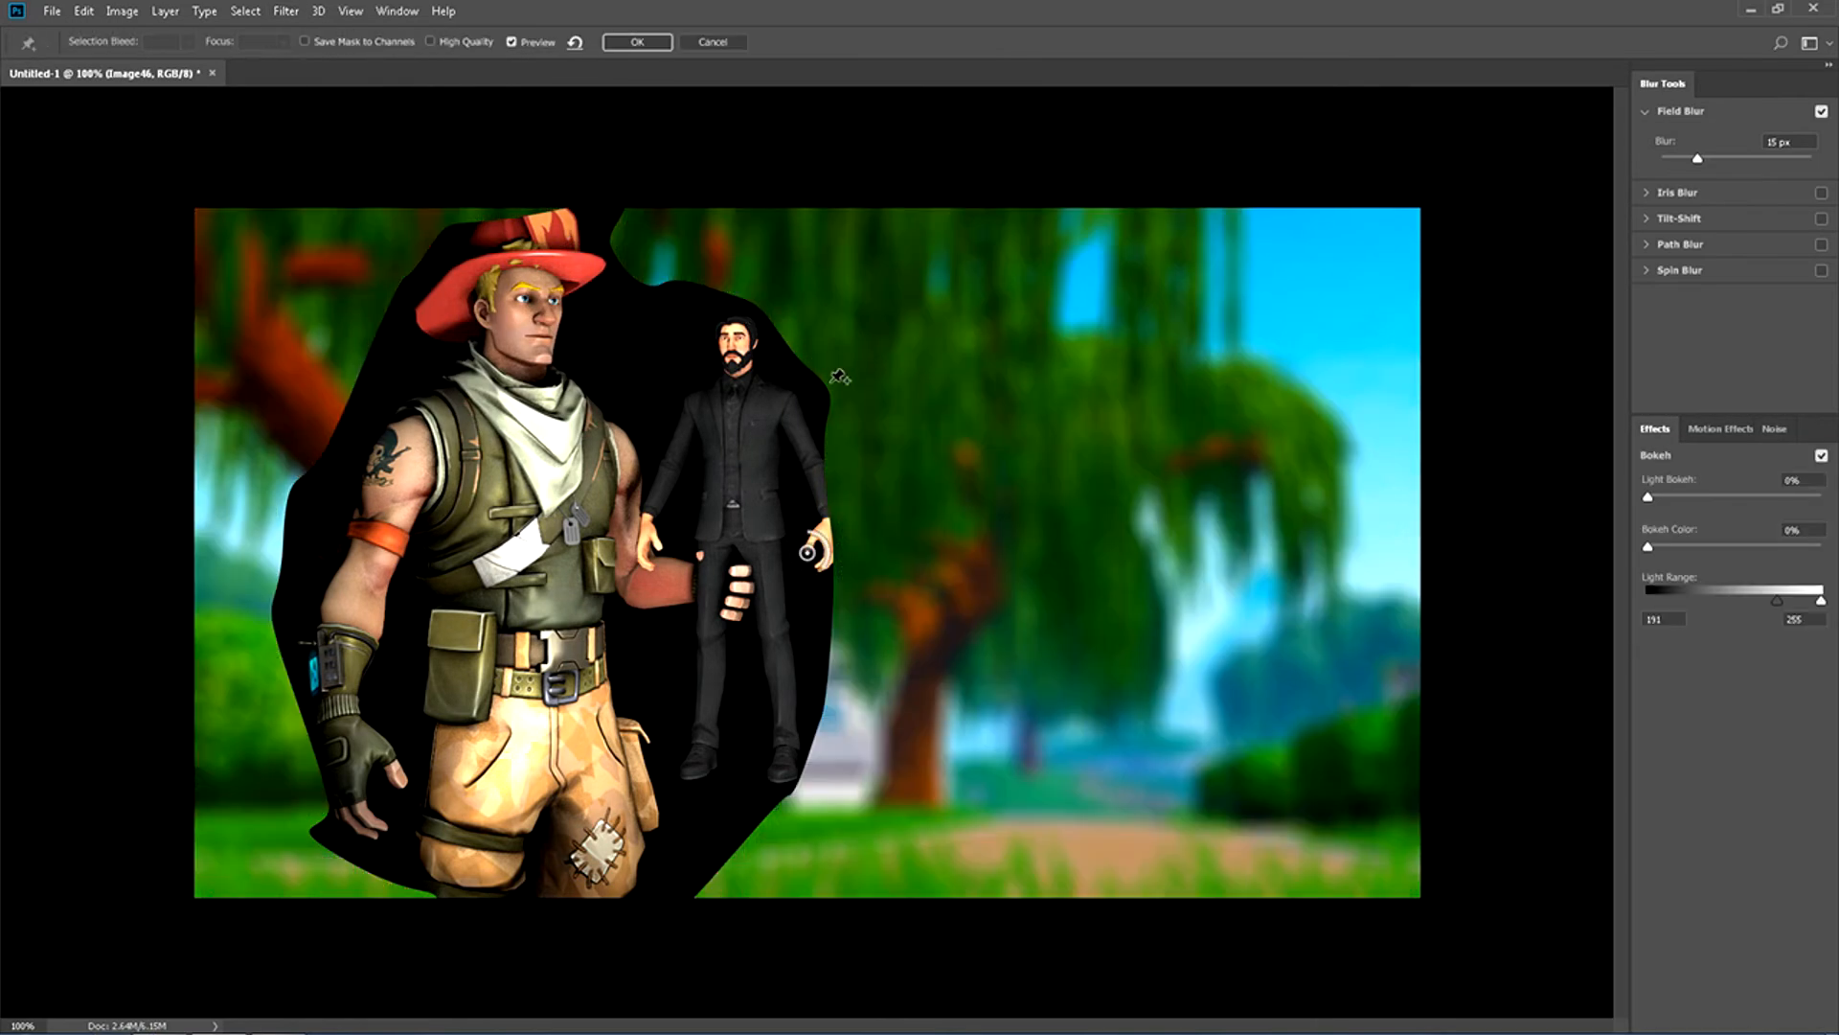
drag(824, 571, 825, 539)
click(638, 42)
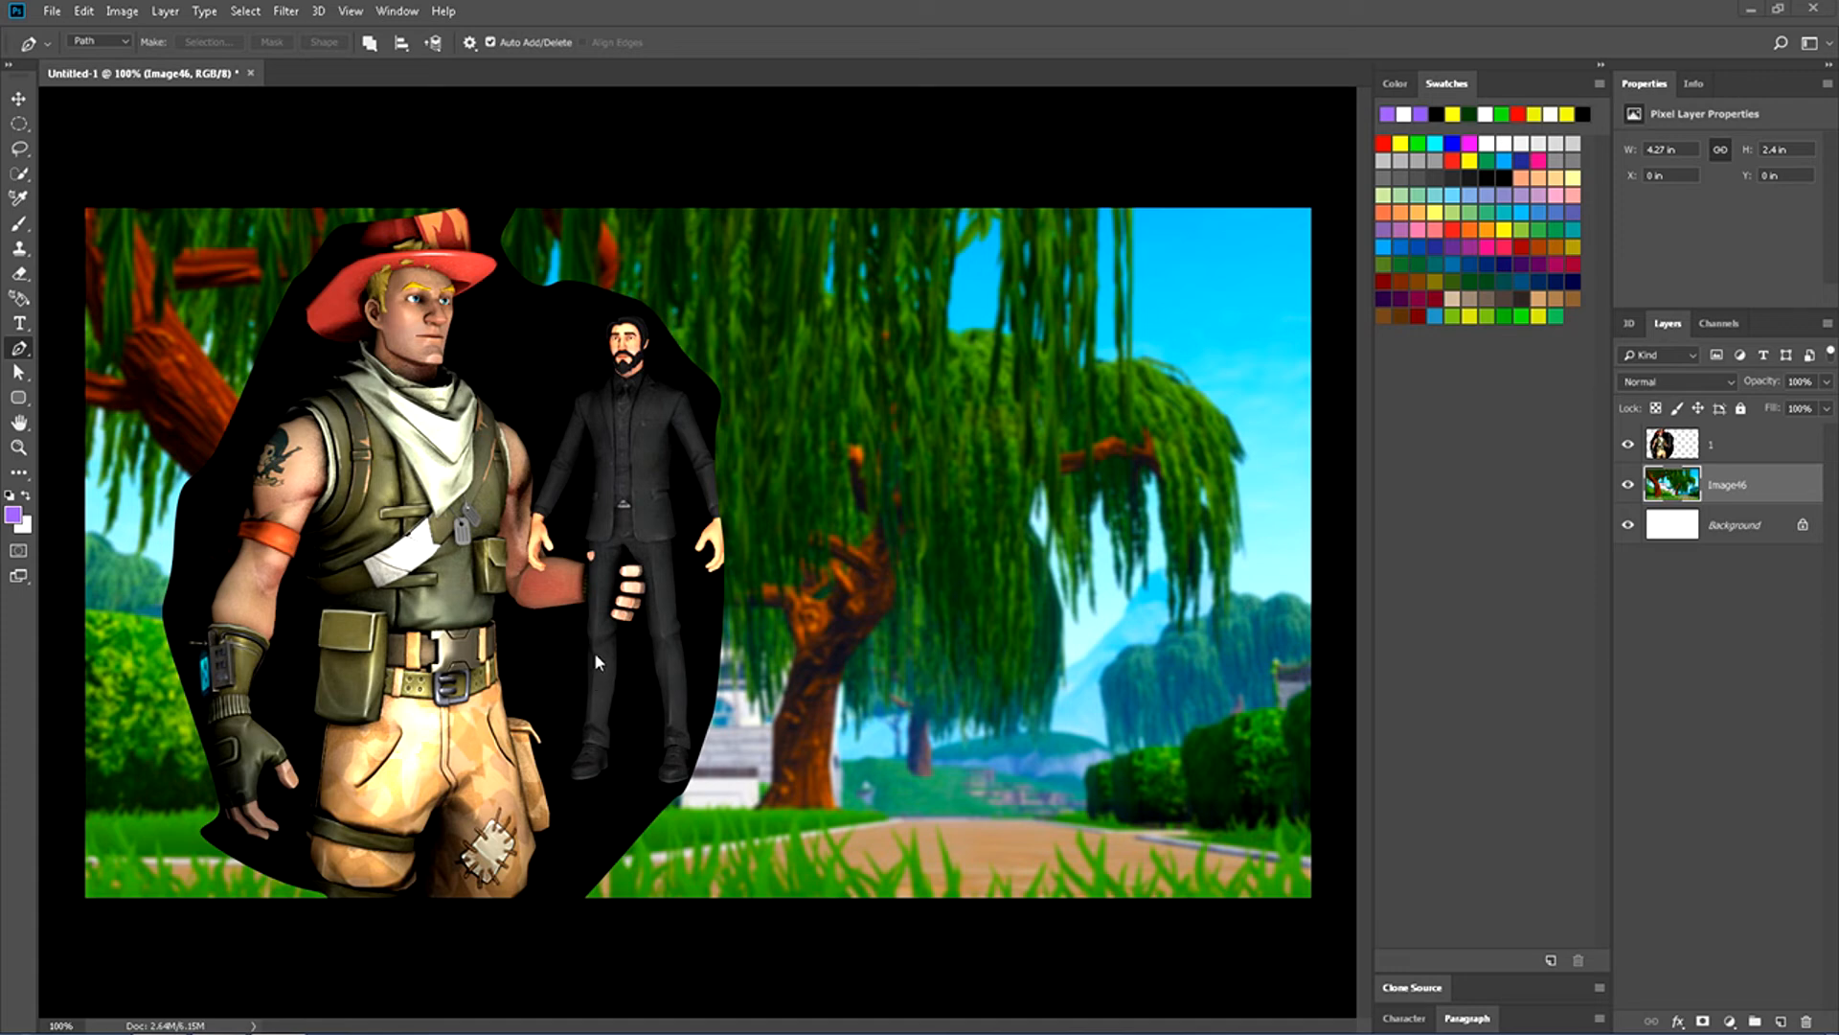
Place the 12342 character render at full canvas size between layer 1 and Image46, and hide layer 1.
drag(1756, 269, 705, 522)
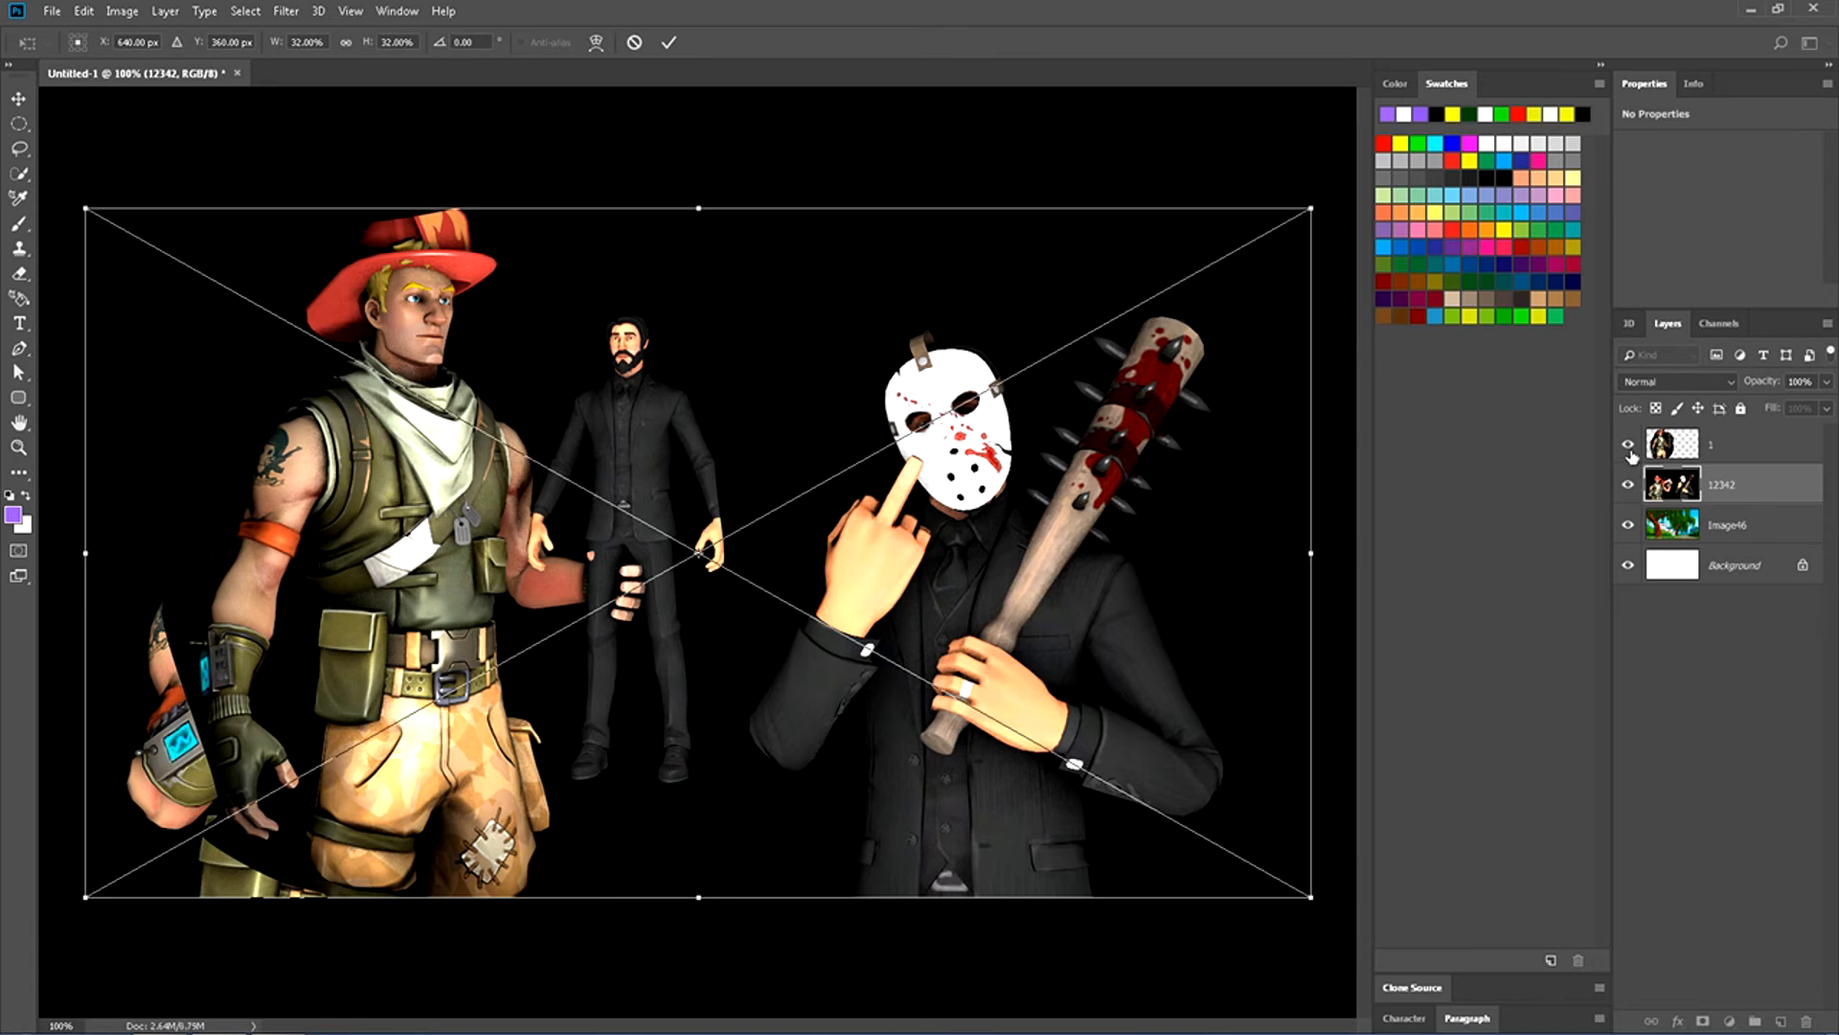
click(669, 42)
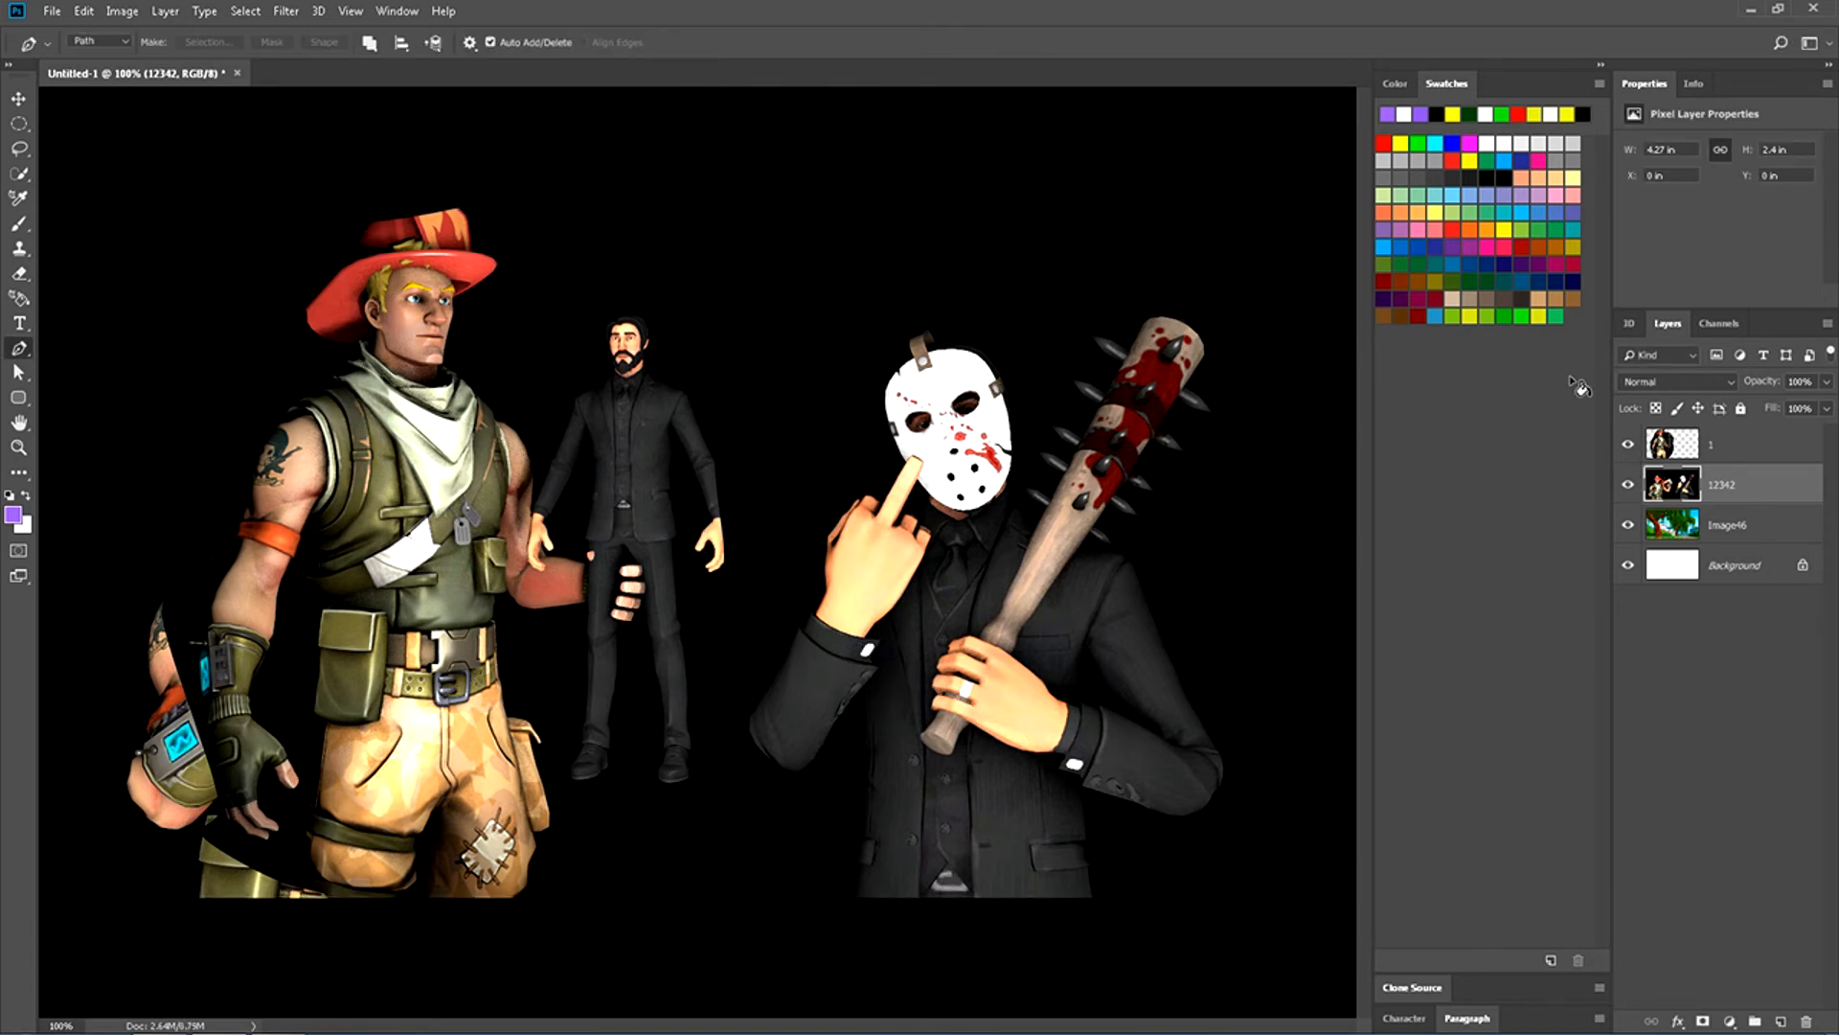
click(1628, 444)
key(p)
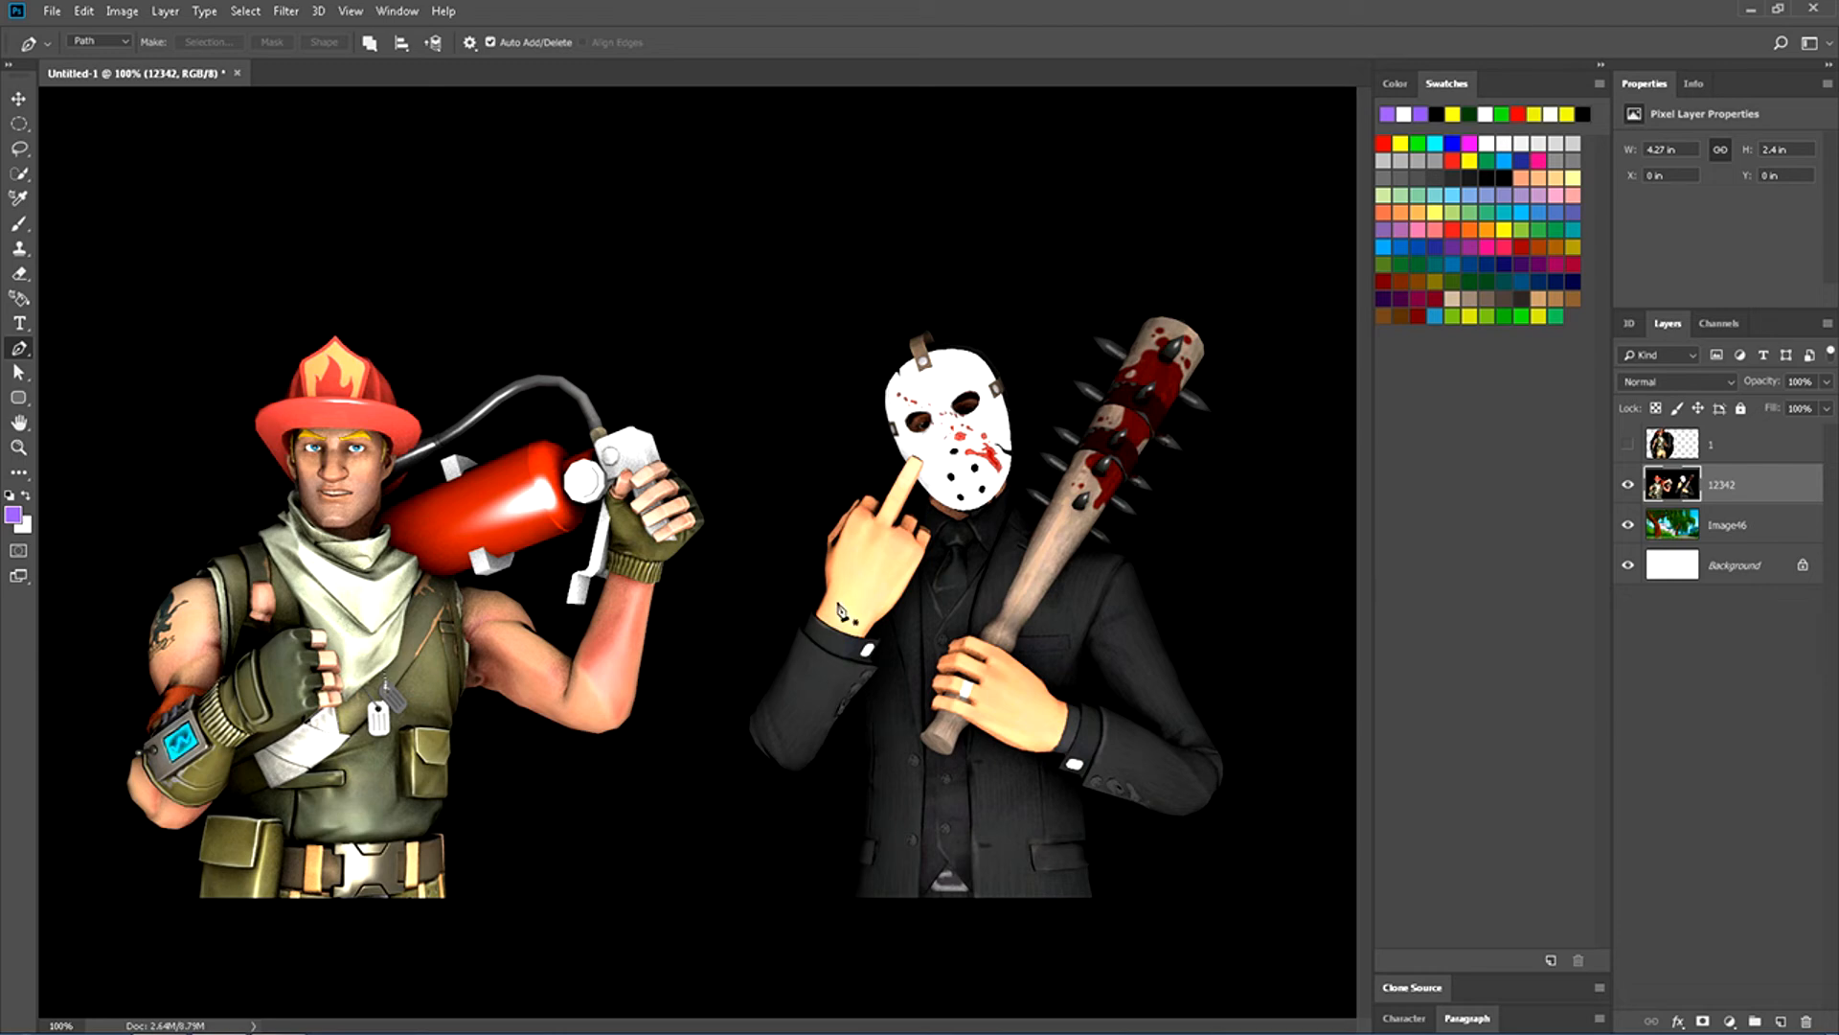
Toggle the visibility of layers 1 and 12342 to compare the two renders and the bare background.
click(1626, 485)
click(1627, 445)
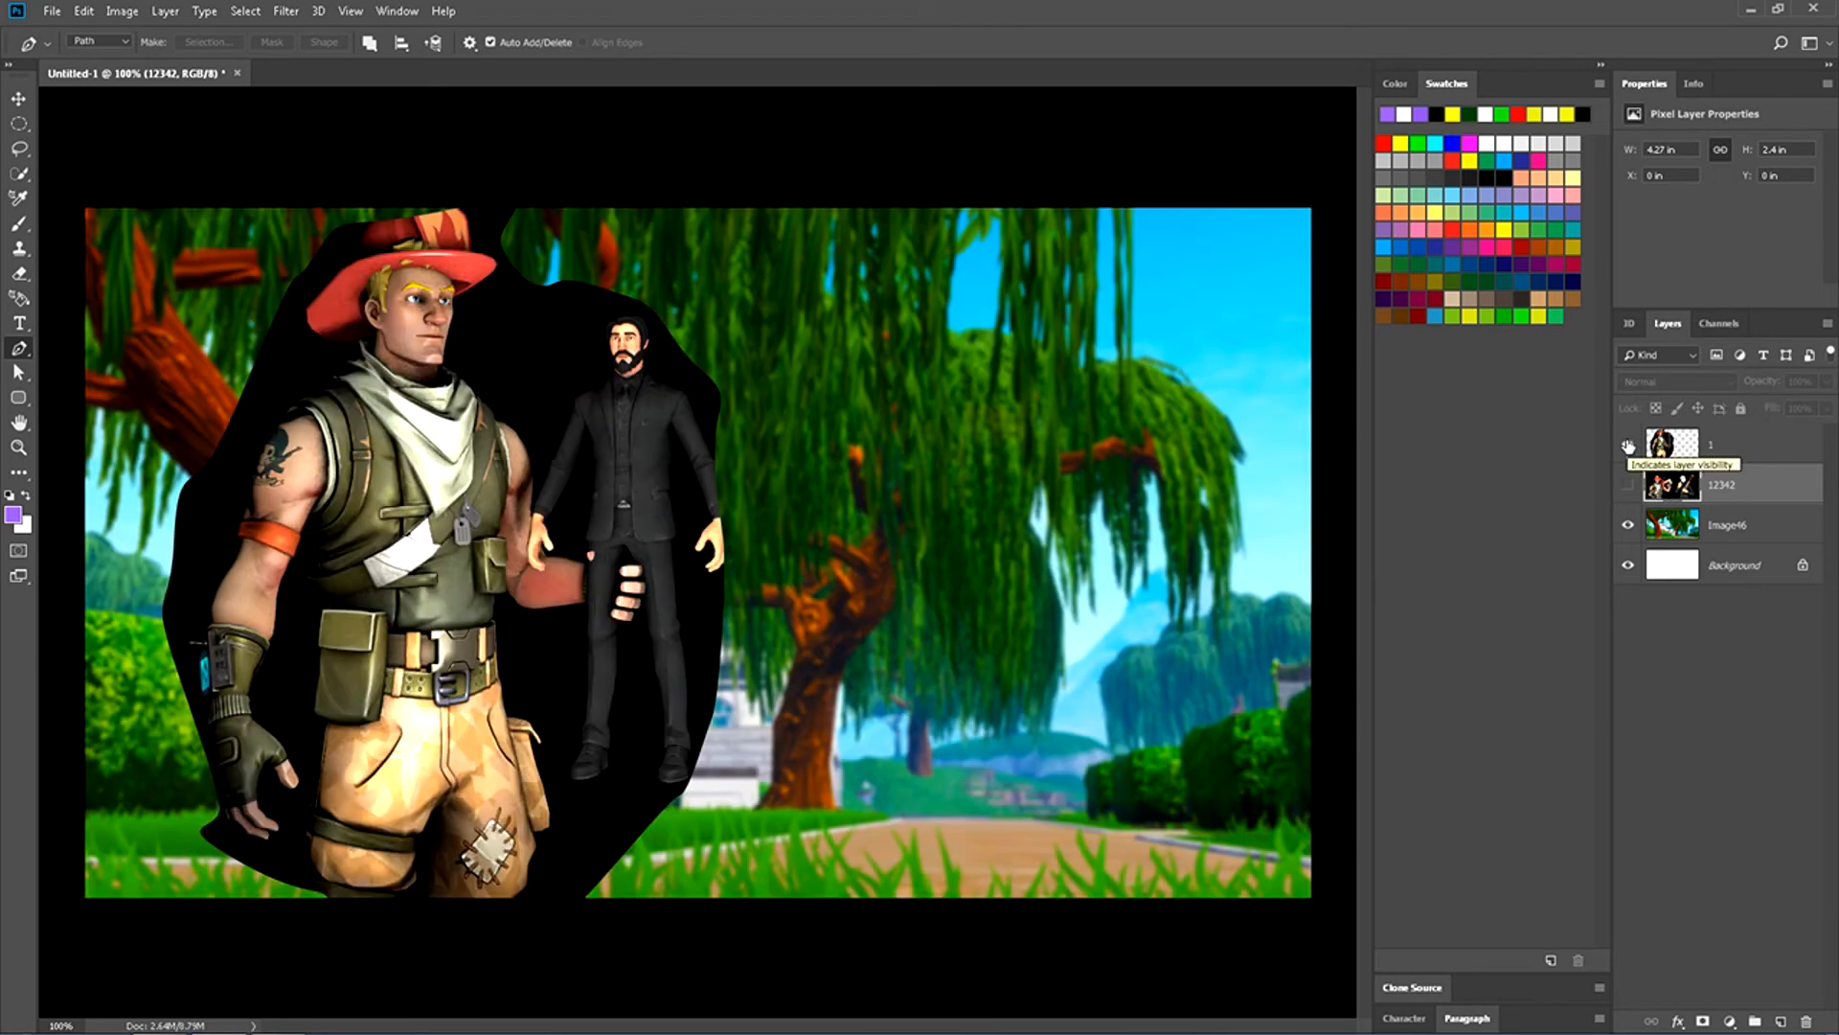
click(1627, 444)
click(1628, 485)
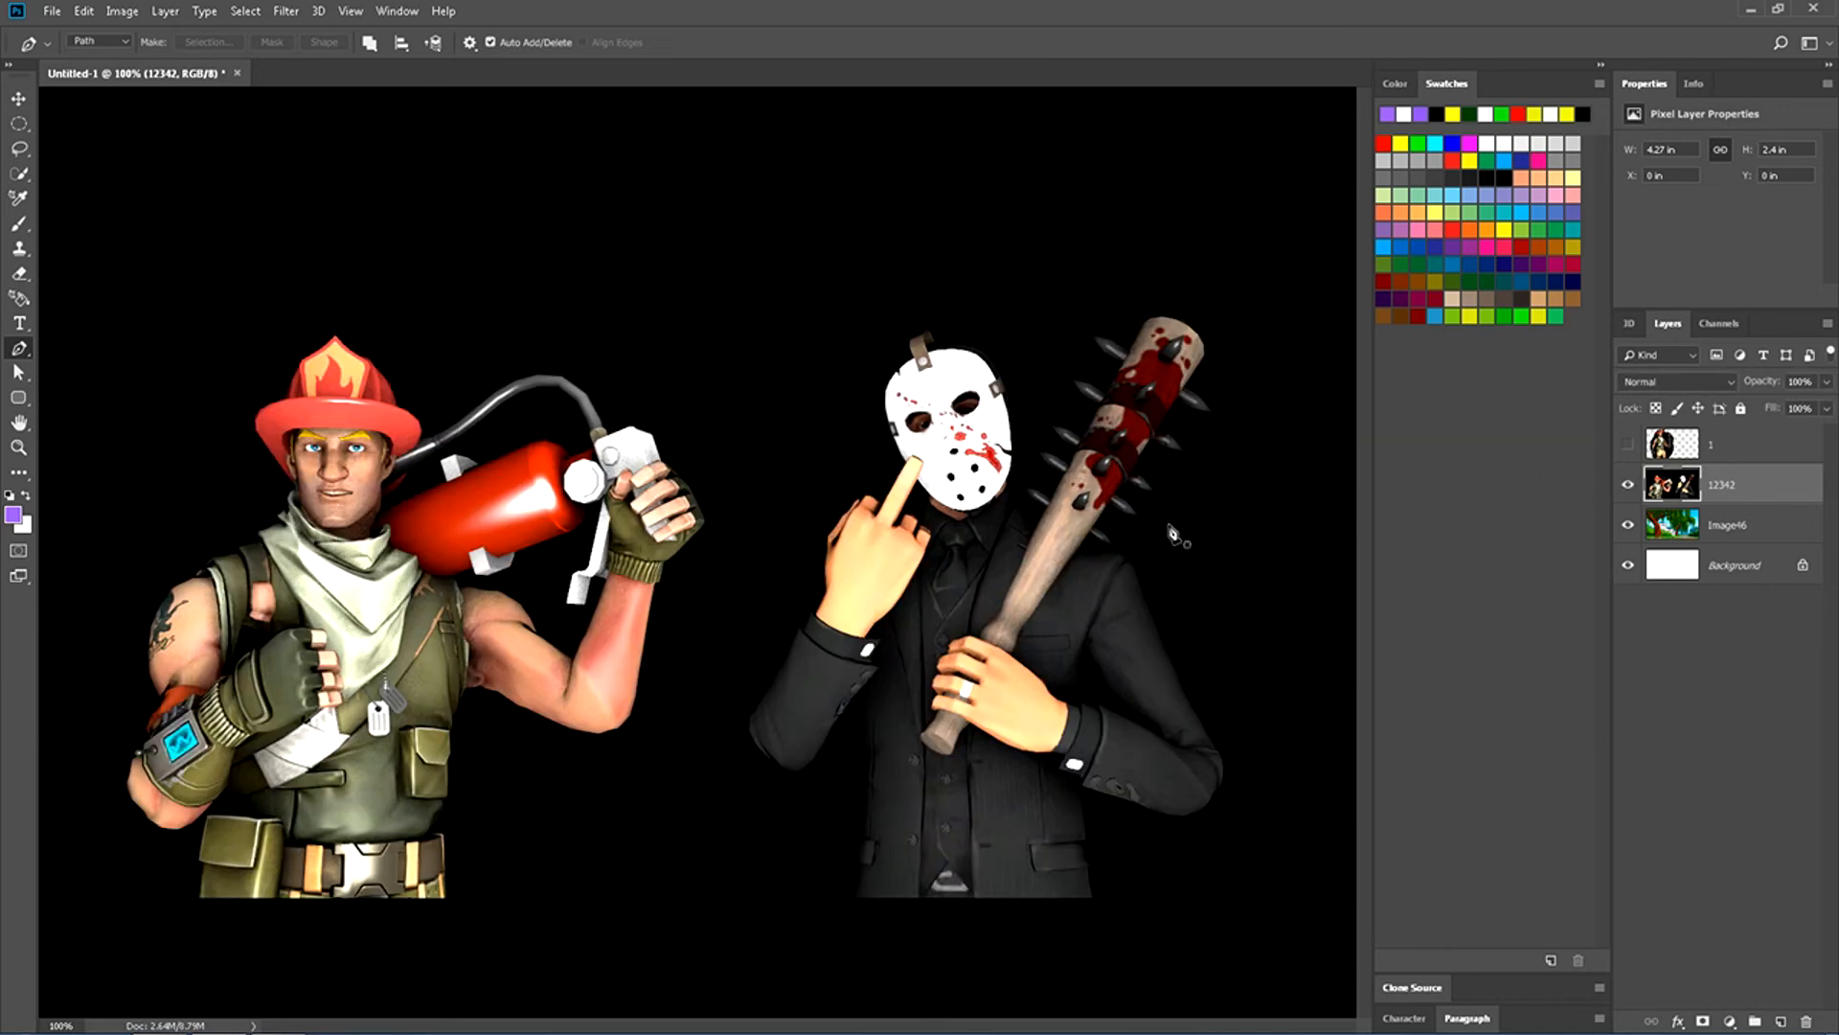
click(1628, 485)
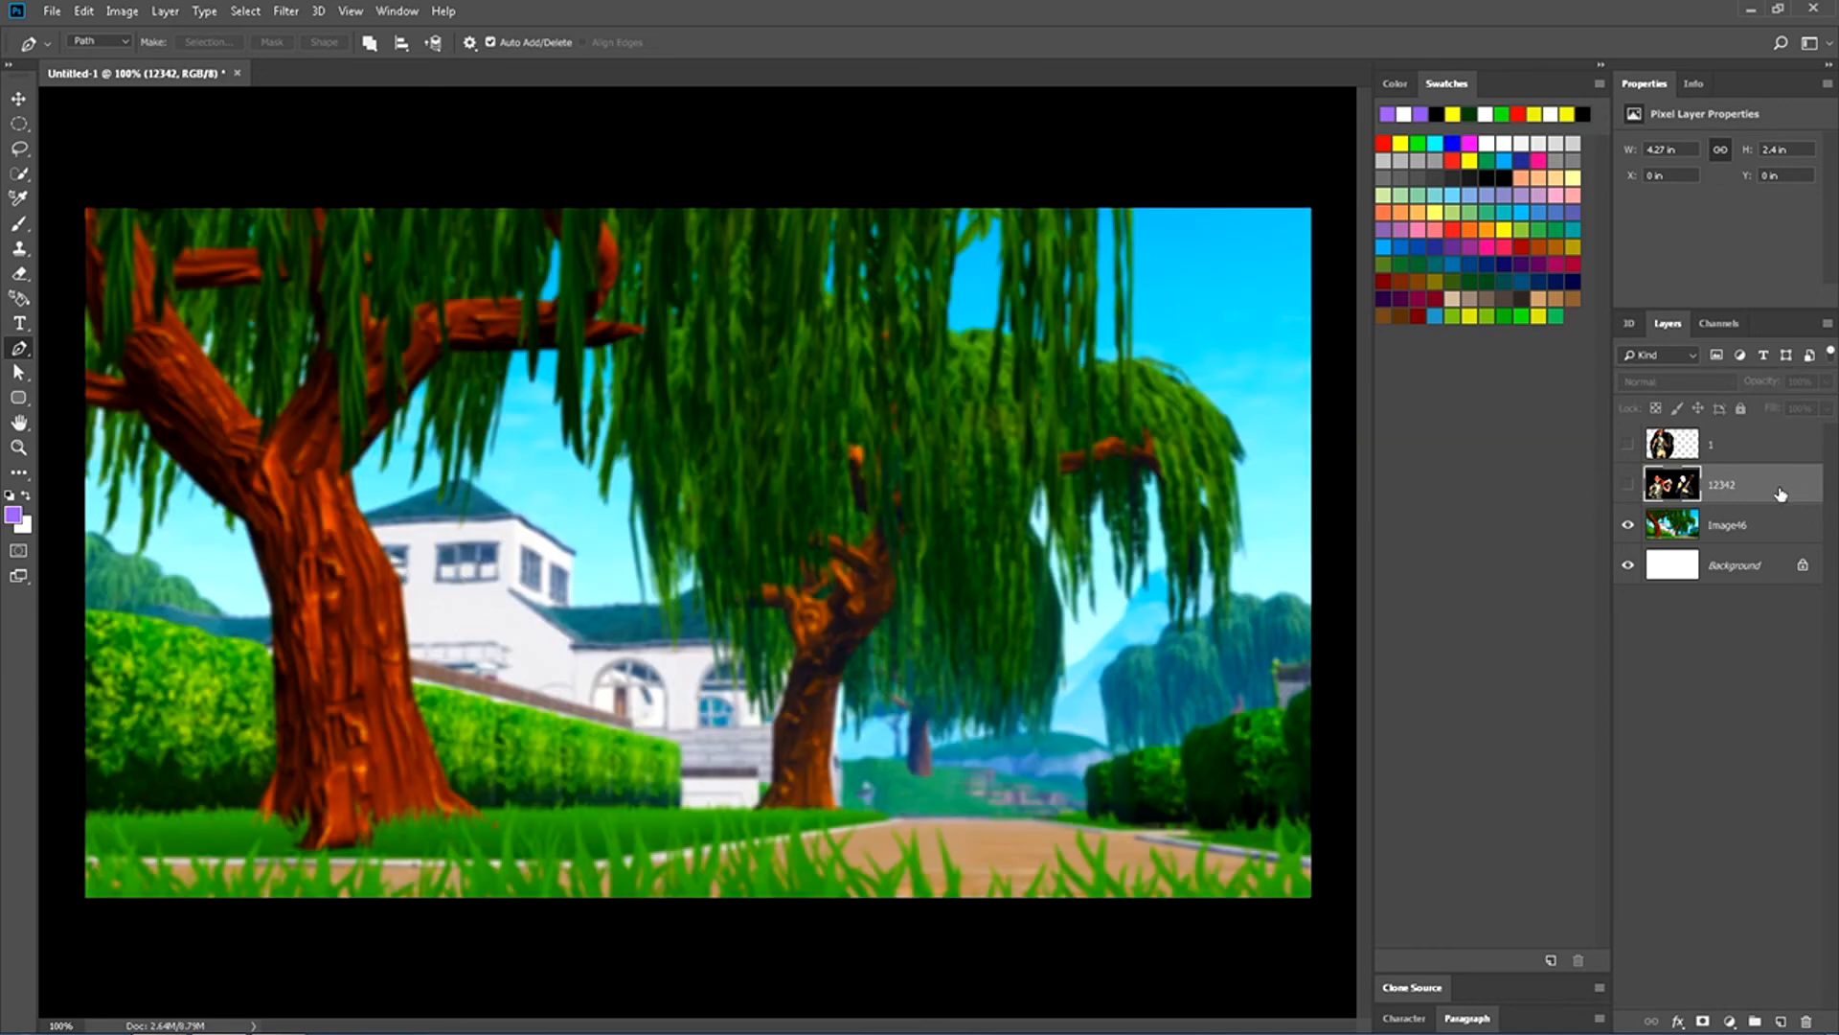
click(1627, 485)
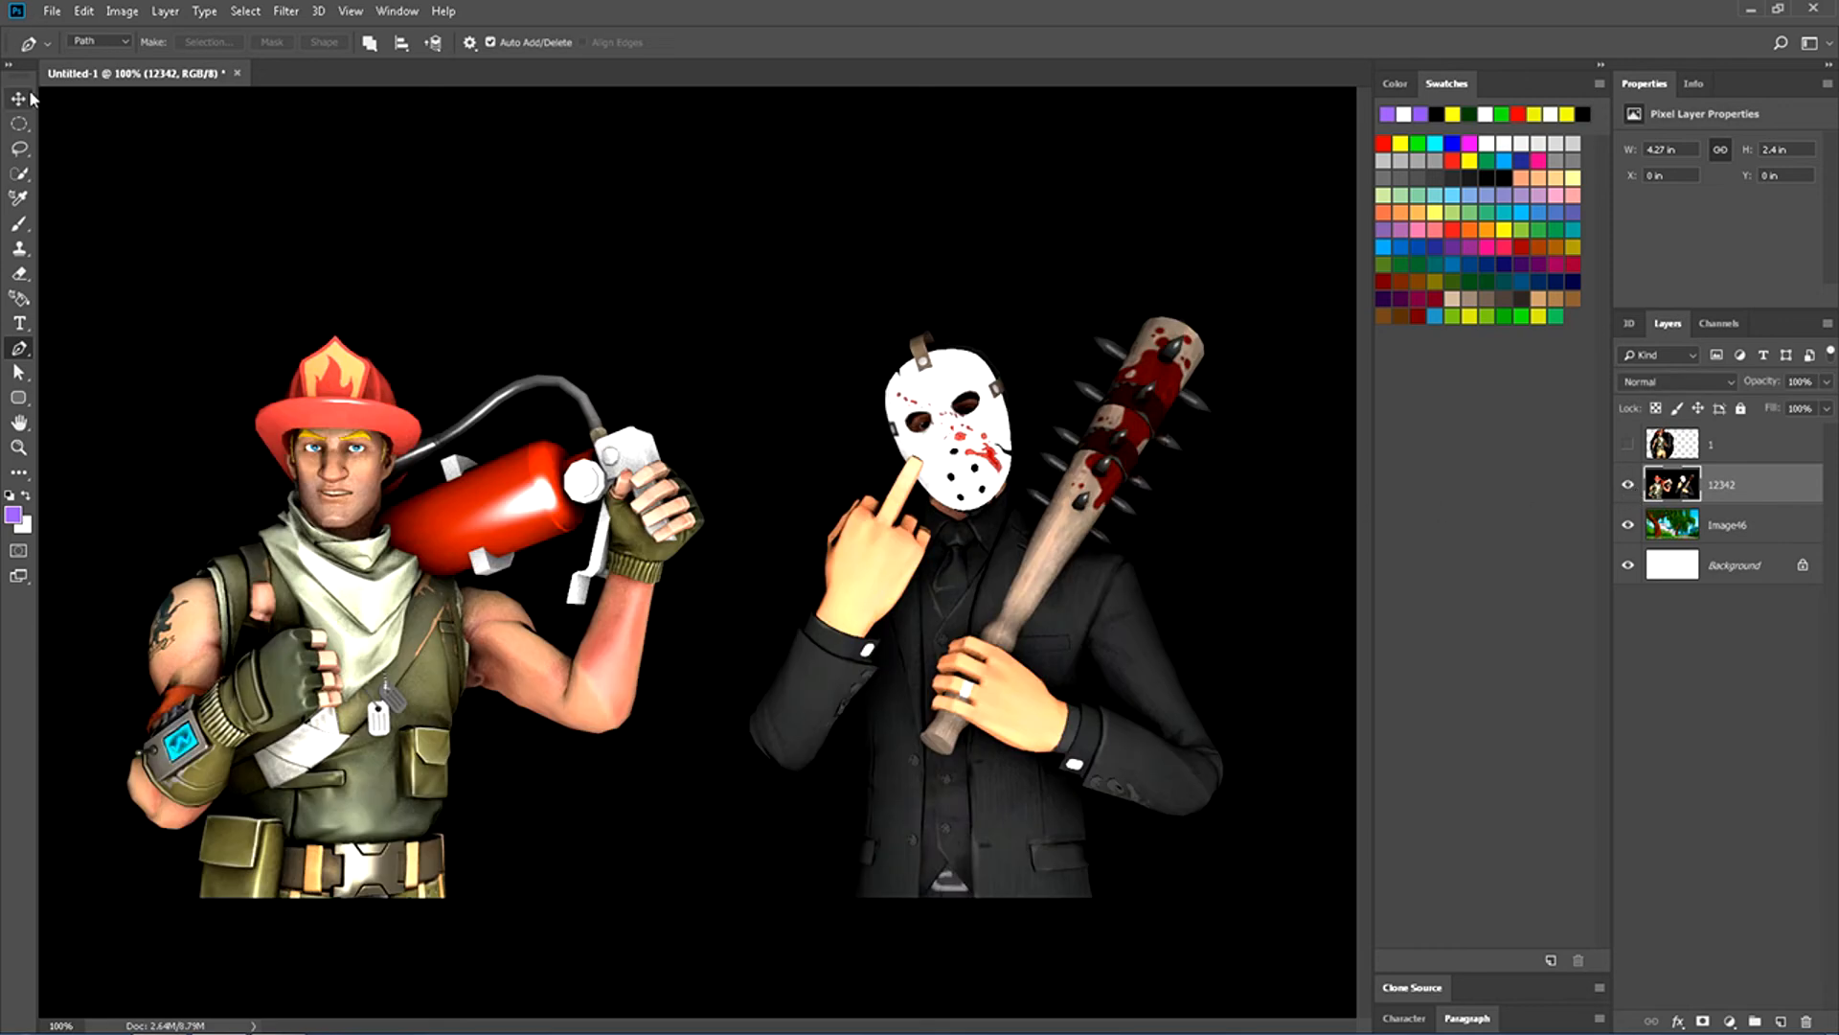
Set up saving the image as a JPEG named sdsd in the THUMBNAIL PHOTOS folder, and cancel the save.
click(52, 11)
click(92, 225)
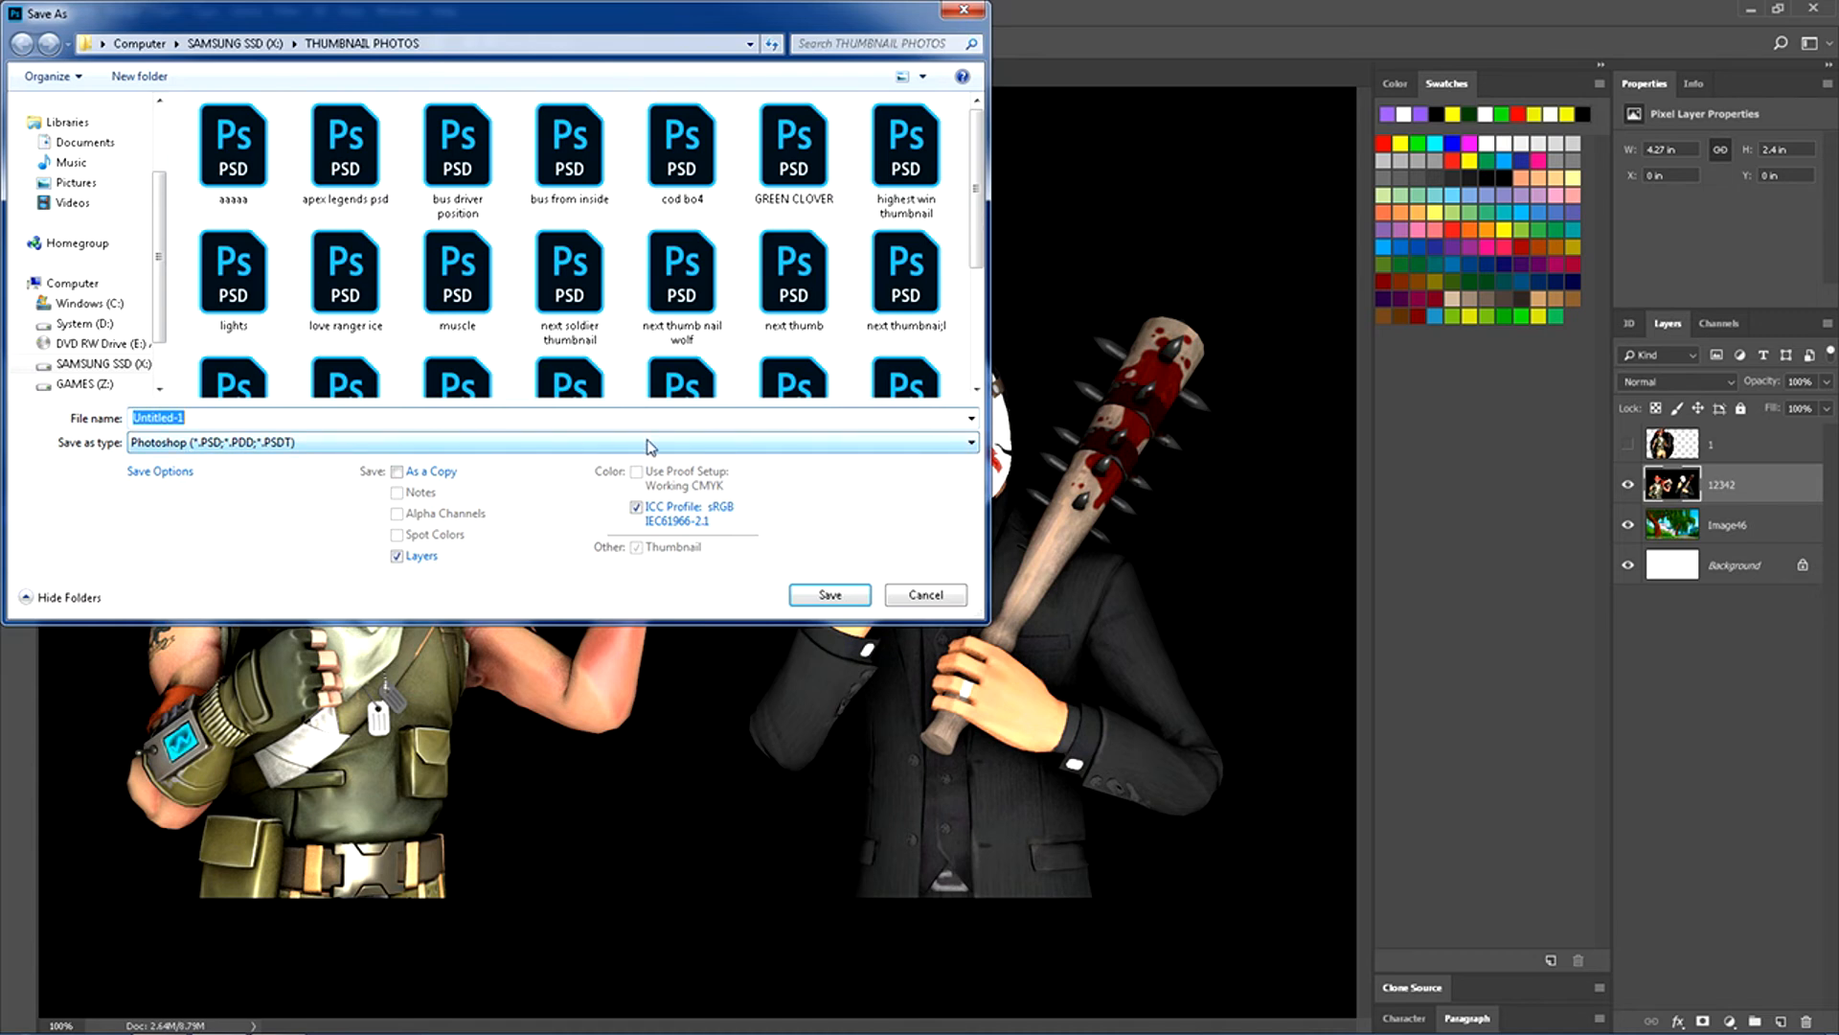
click(973, 446)
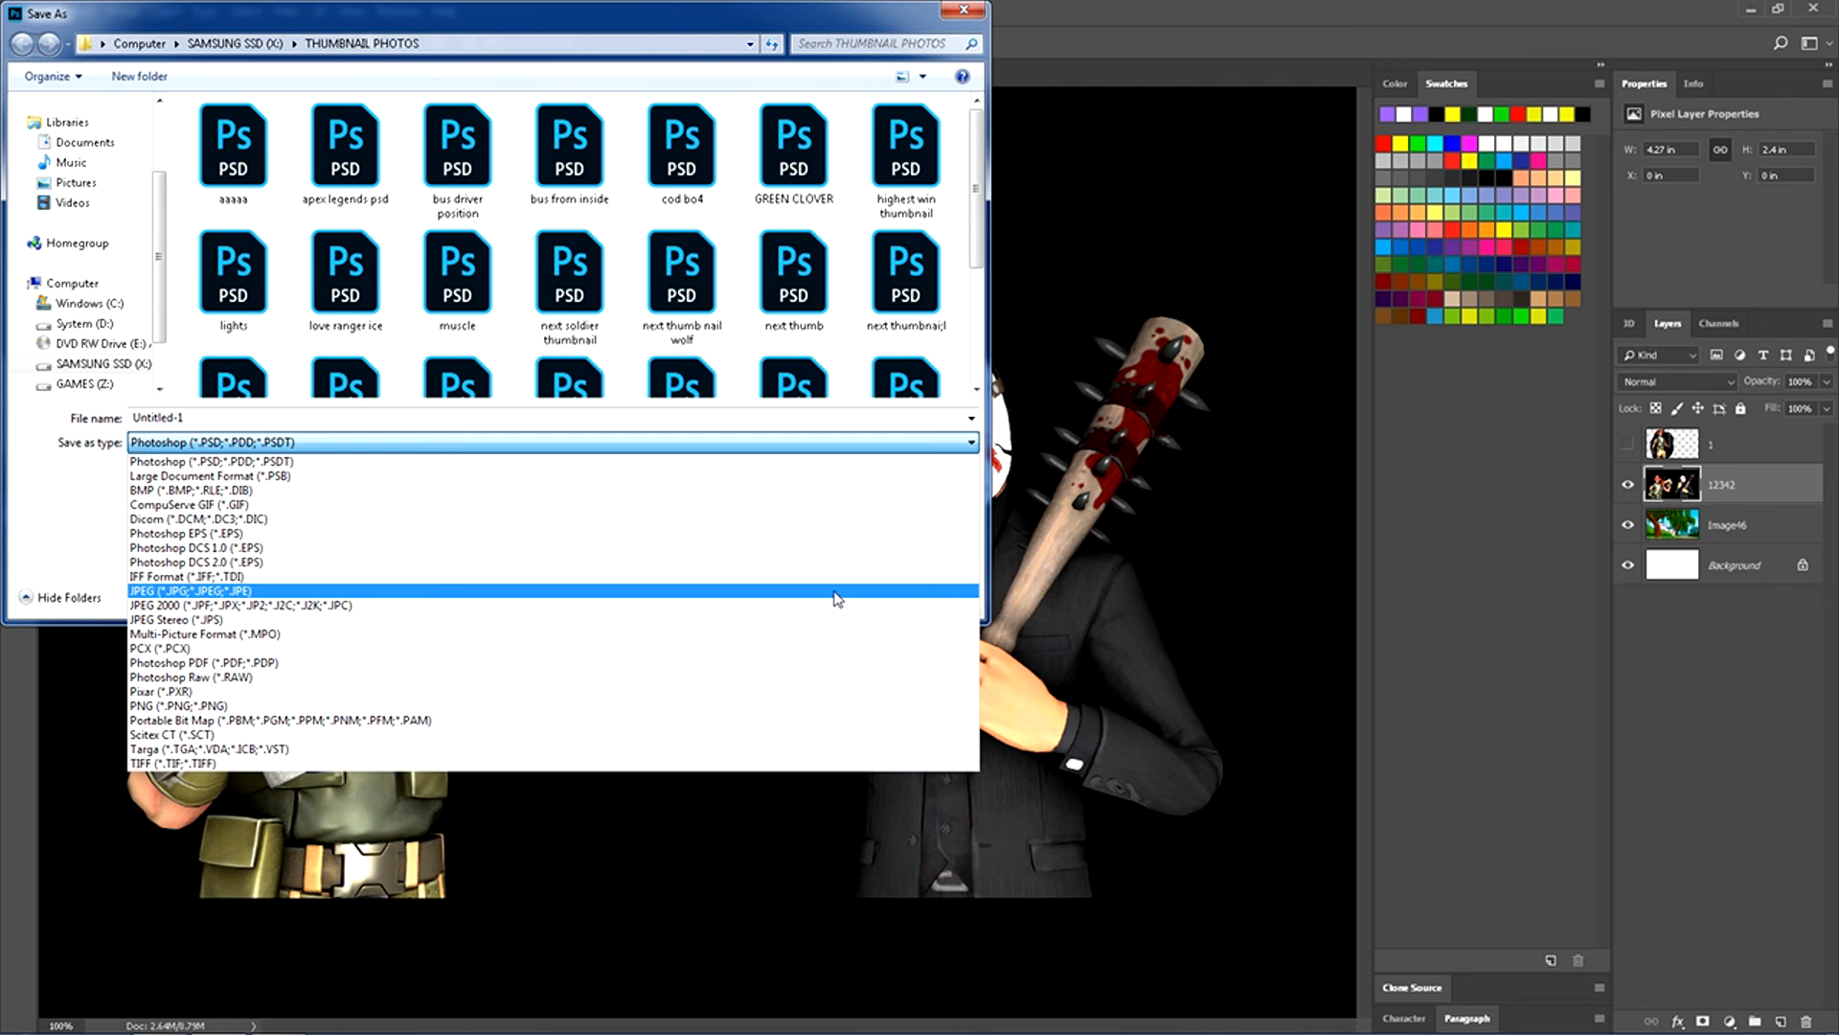
click(836, 591)
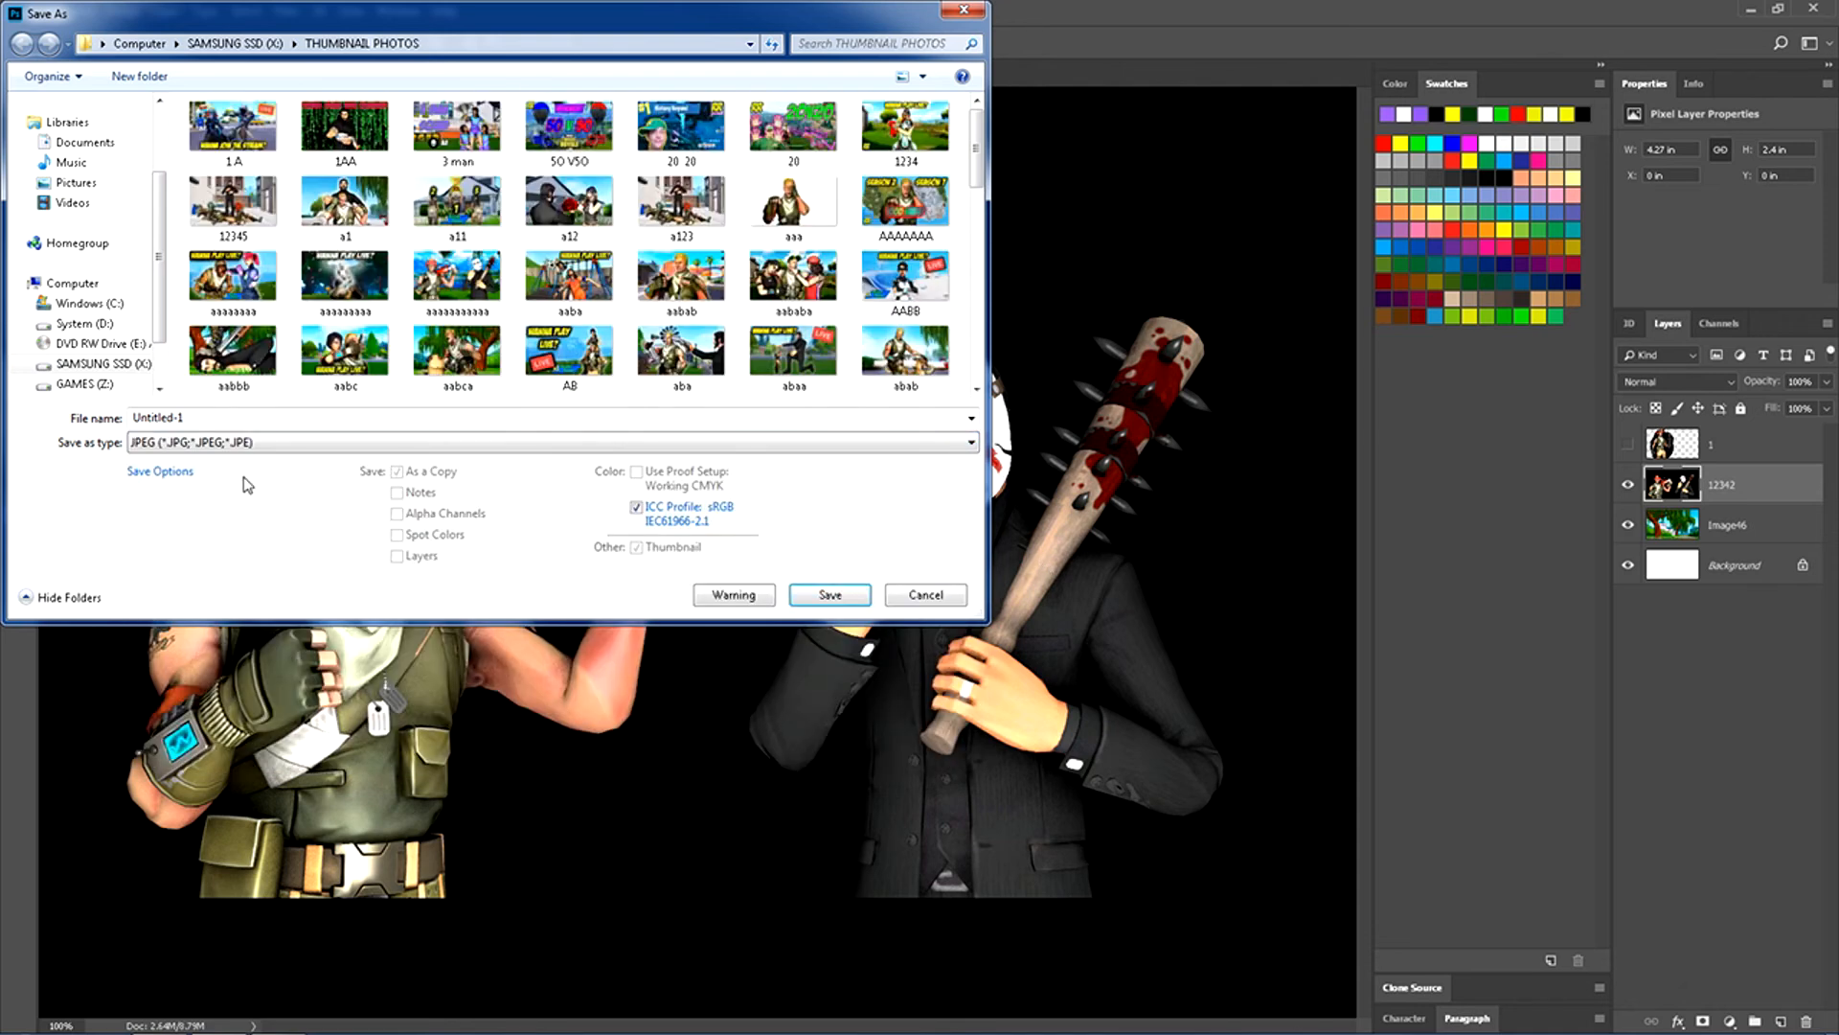
double_click(309, 418)
text(sdsd)
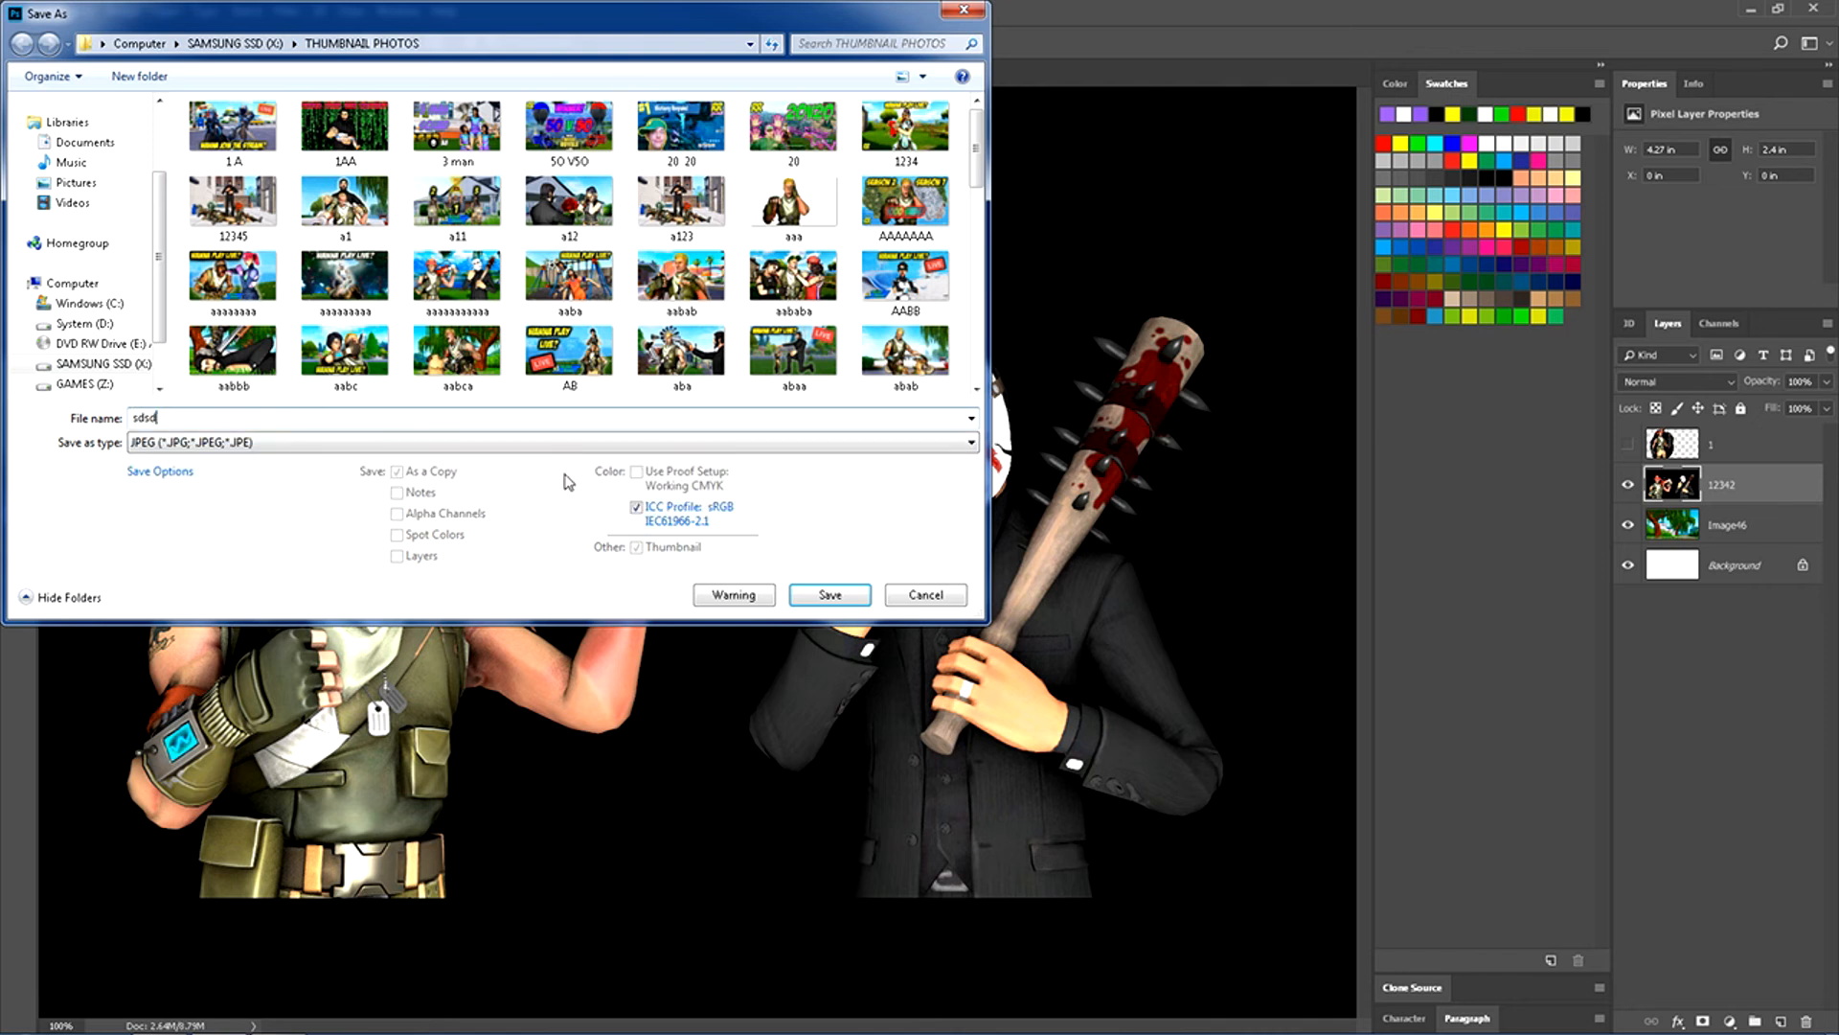
click(924, 598)
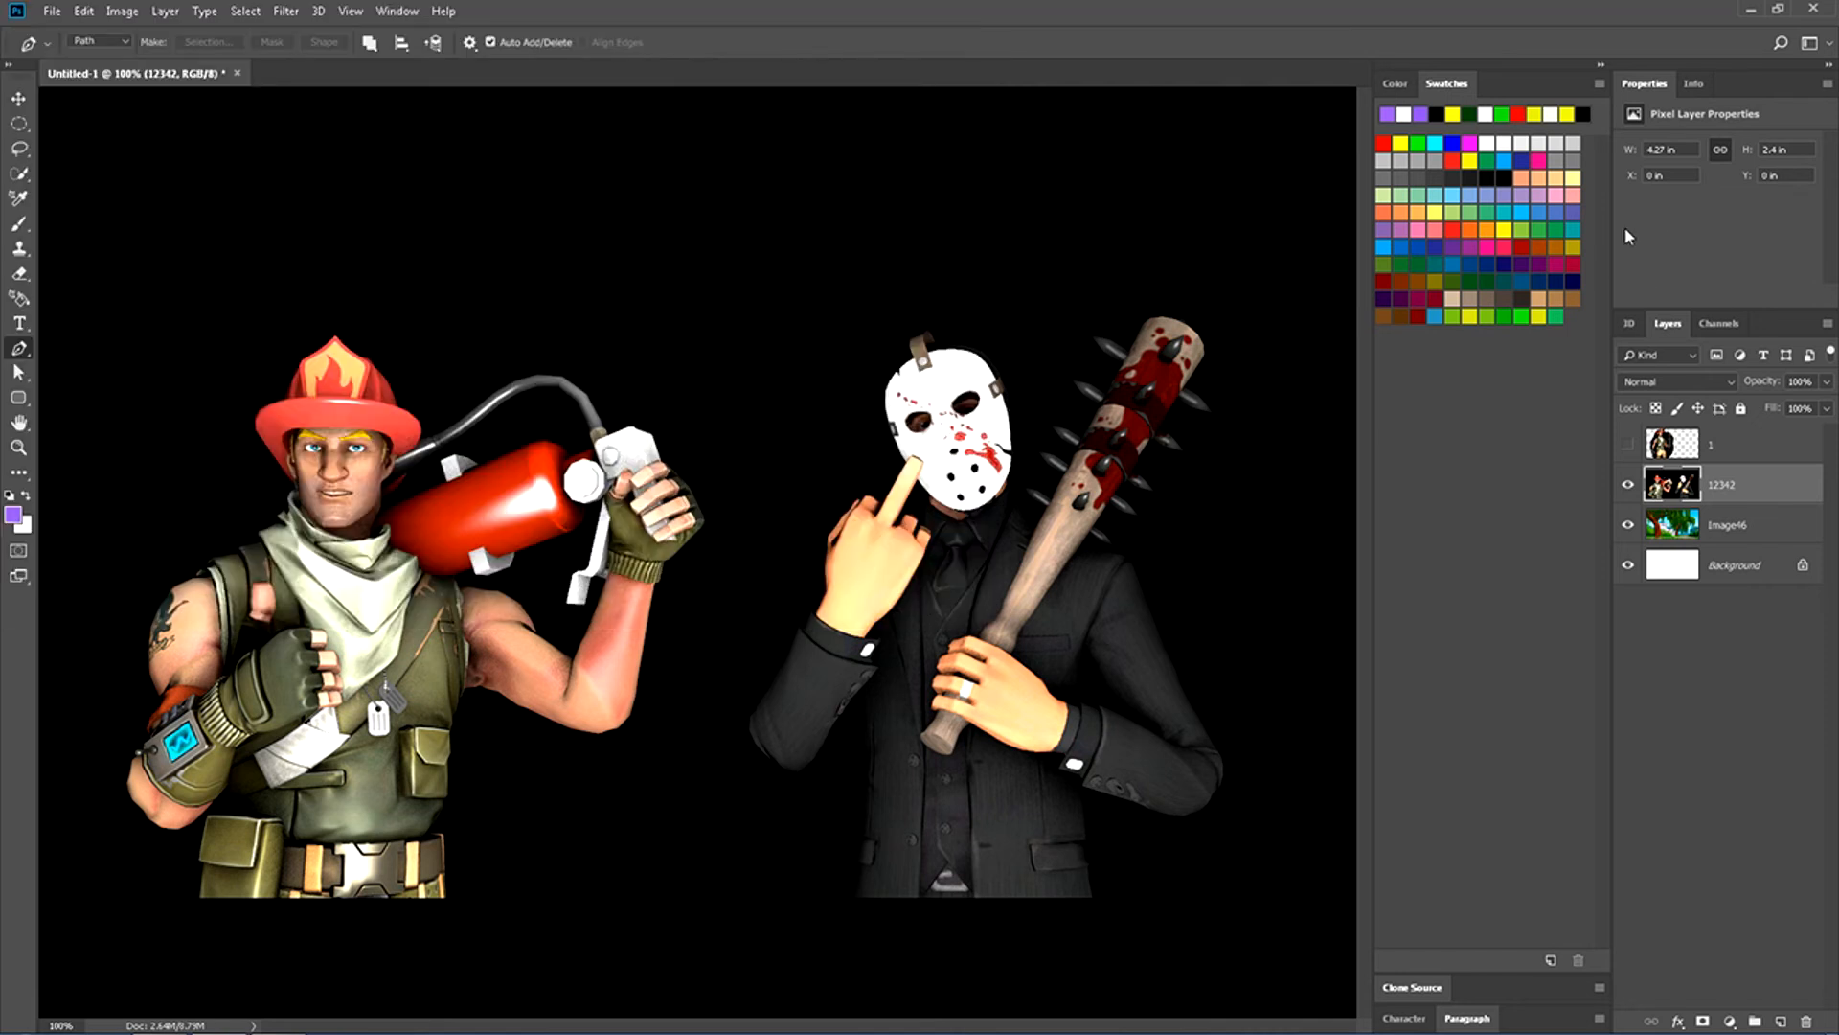
Quit Photoshop without saving the document, and open a finished thumbnail in Windows Photo Viewer.
click(1814, 13)
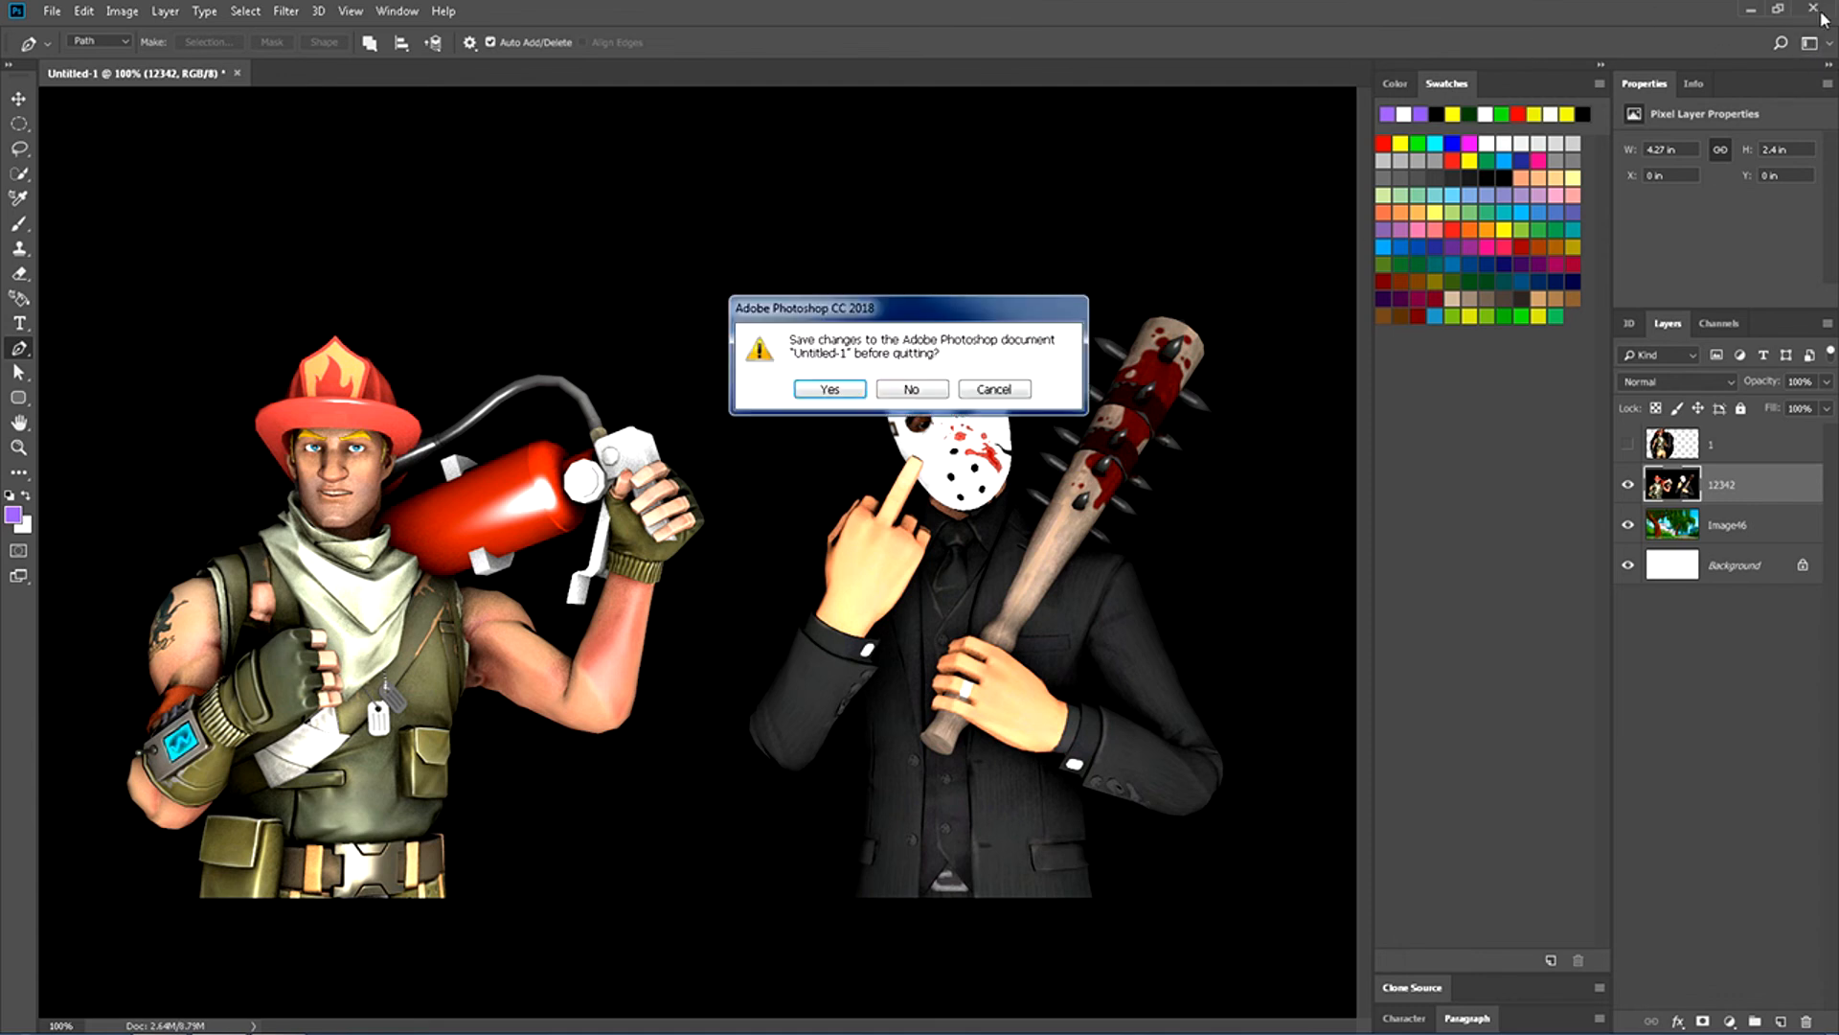
click(916, 388)
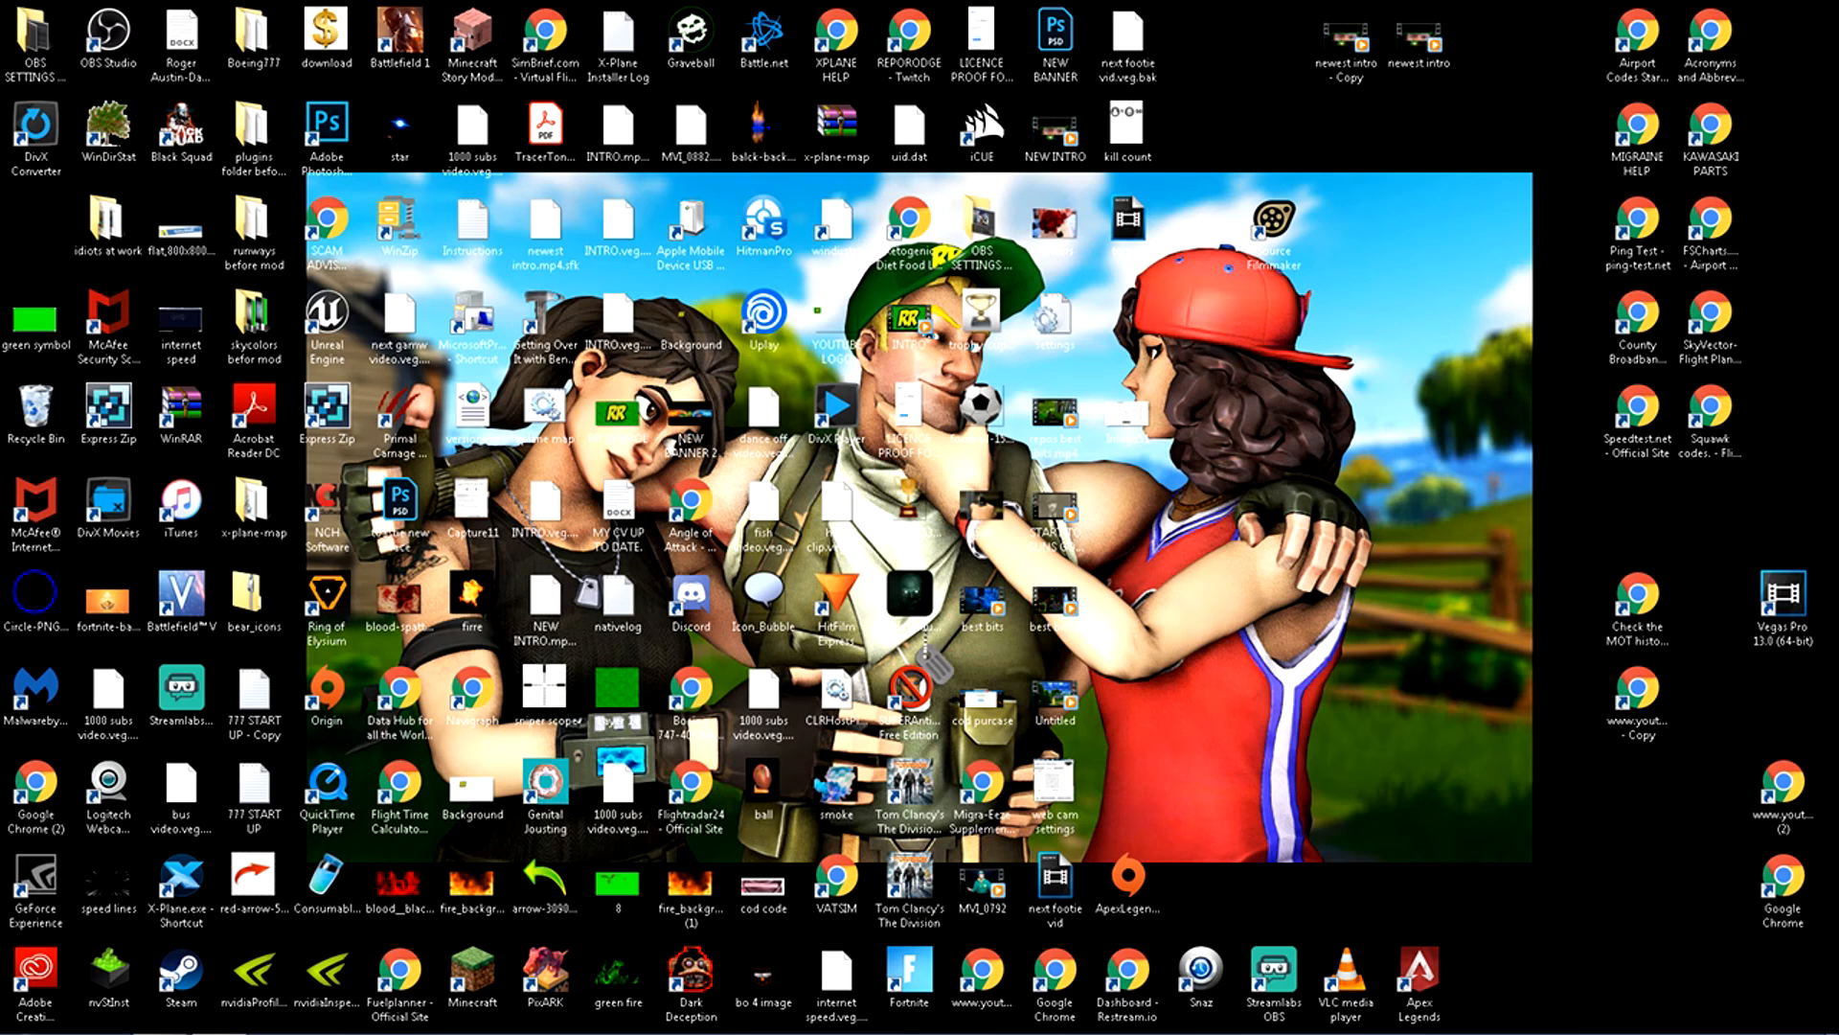
double_click(1052, 230)
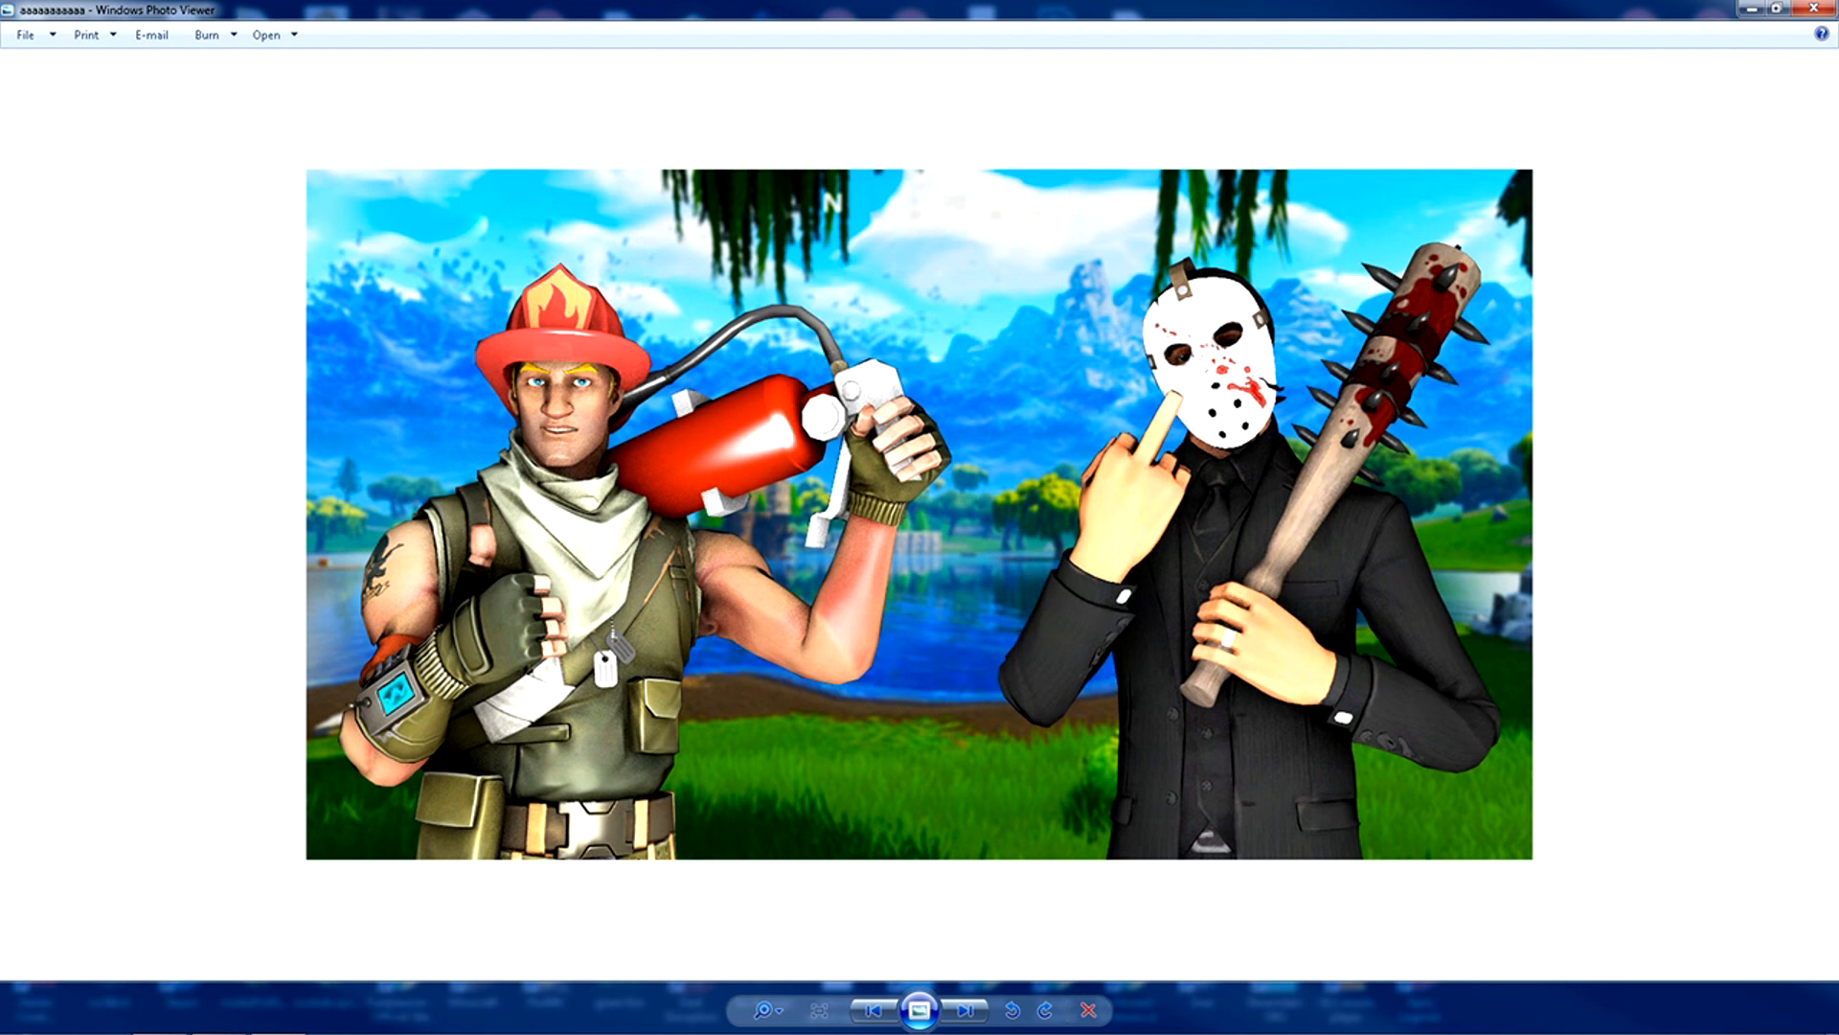
Browse forward through the finished Fortnite thumbnails to examine their poses, backgrounds and titles.
click(966, 1011)
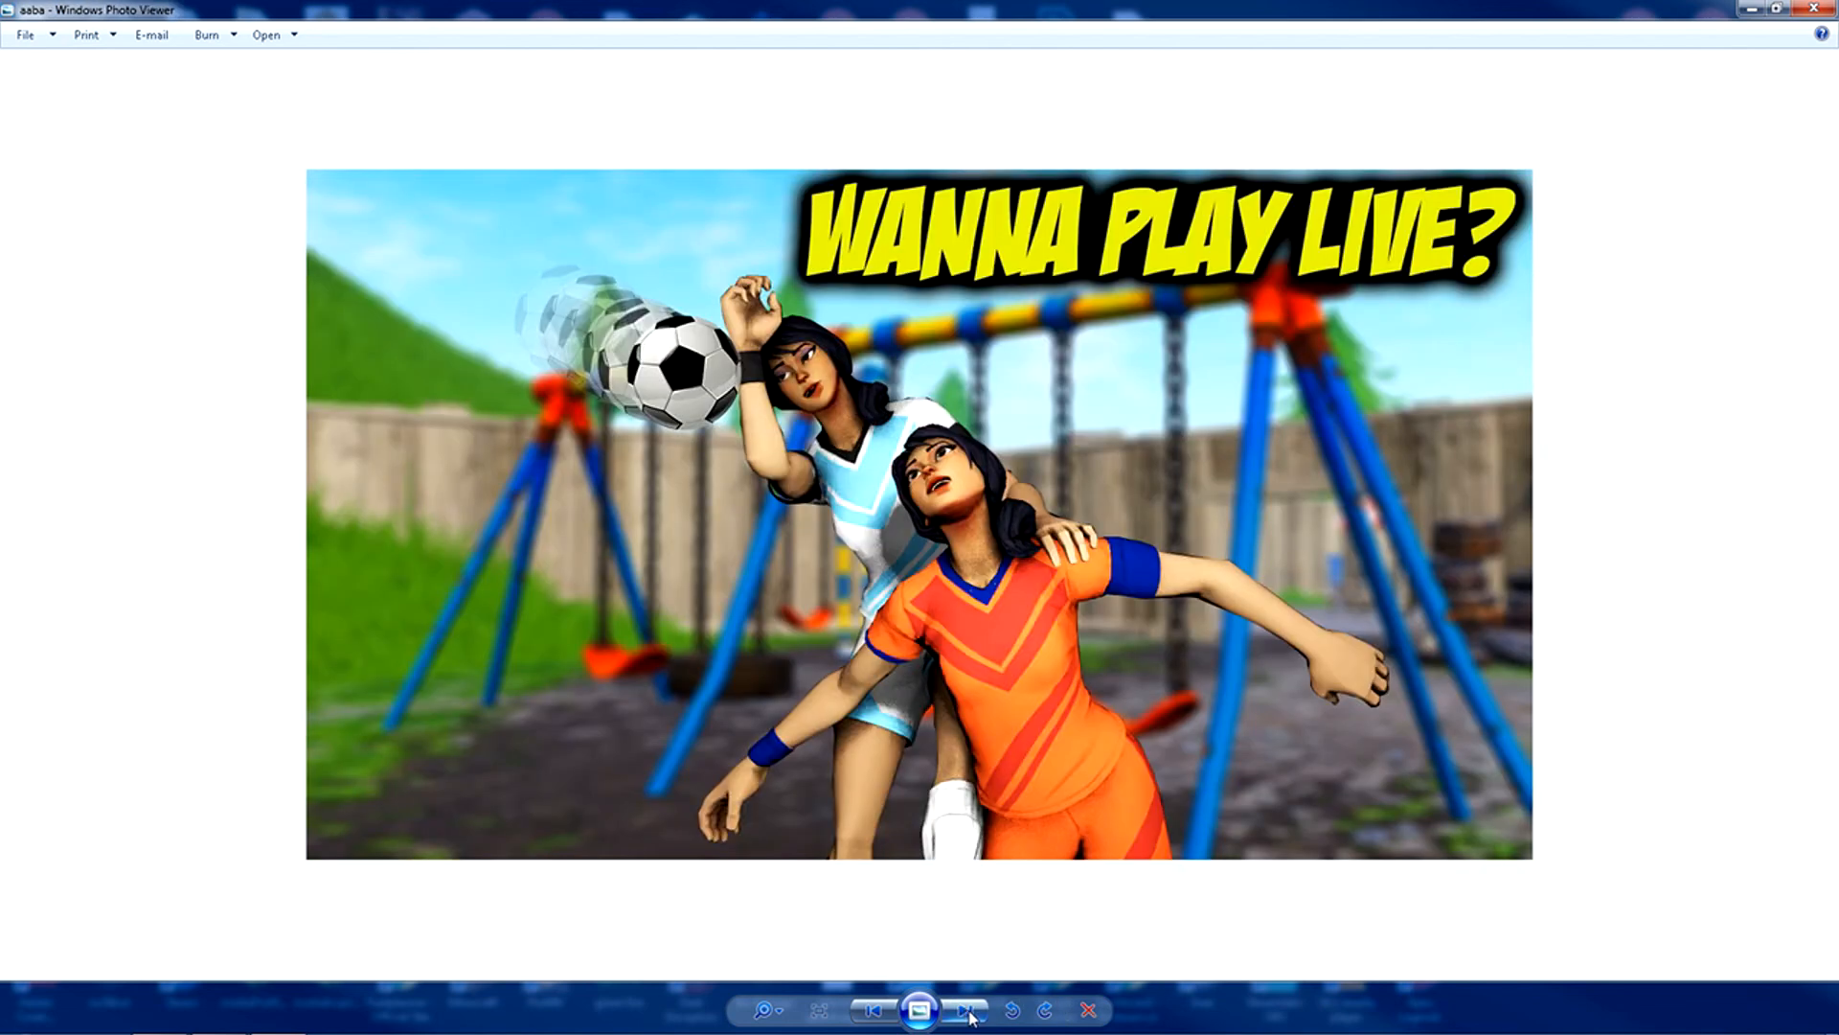
click(966, 1011)
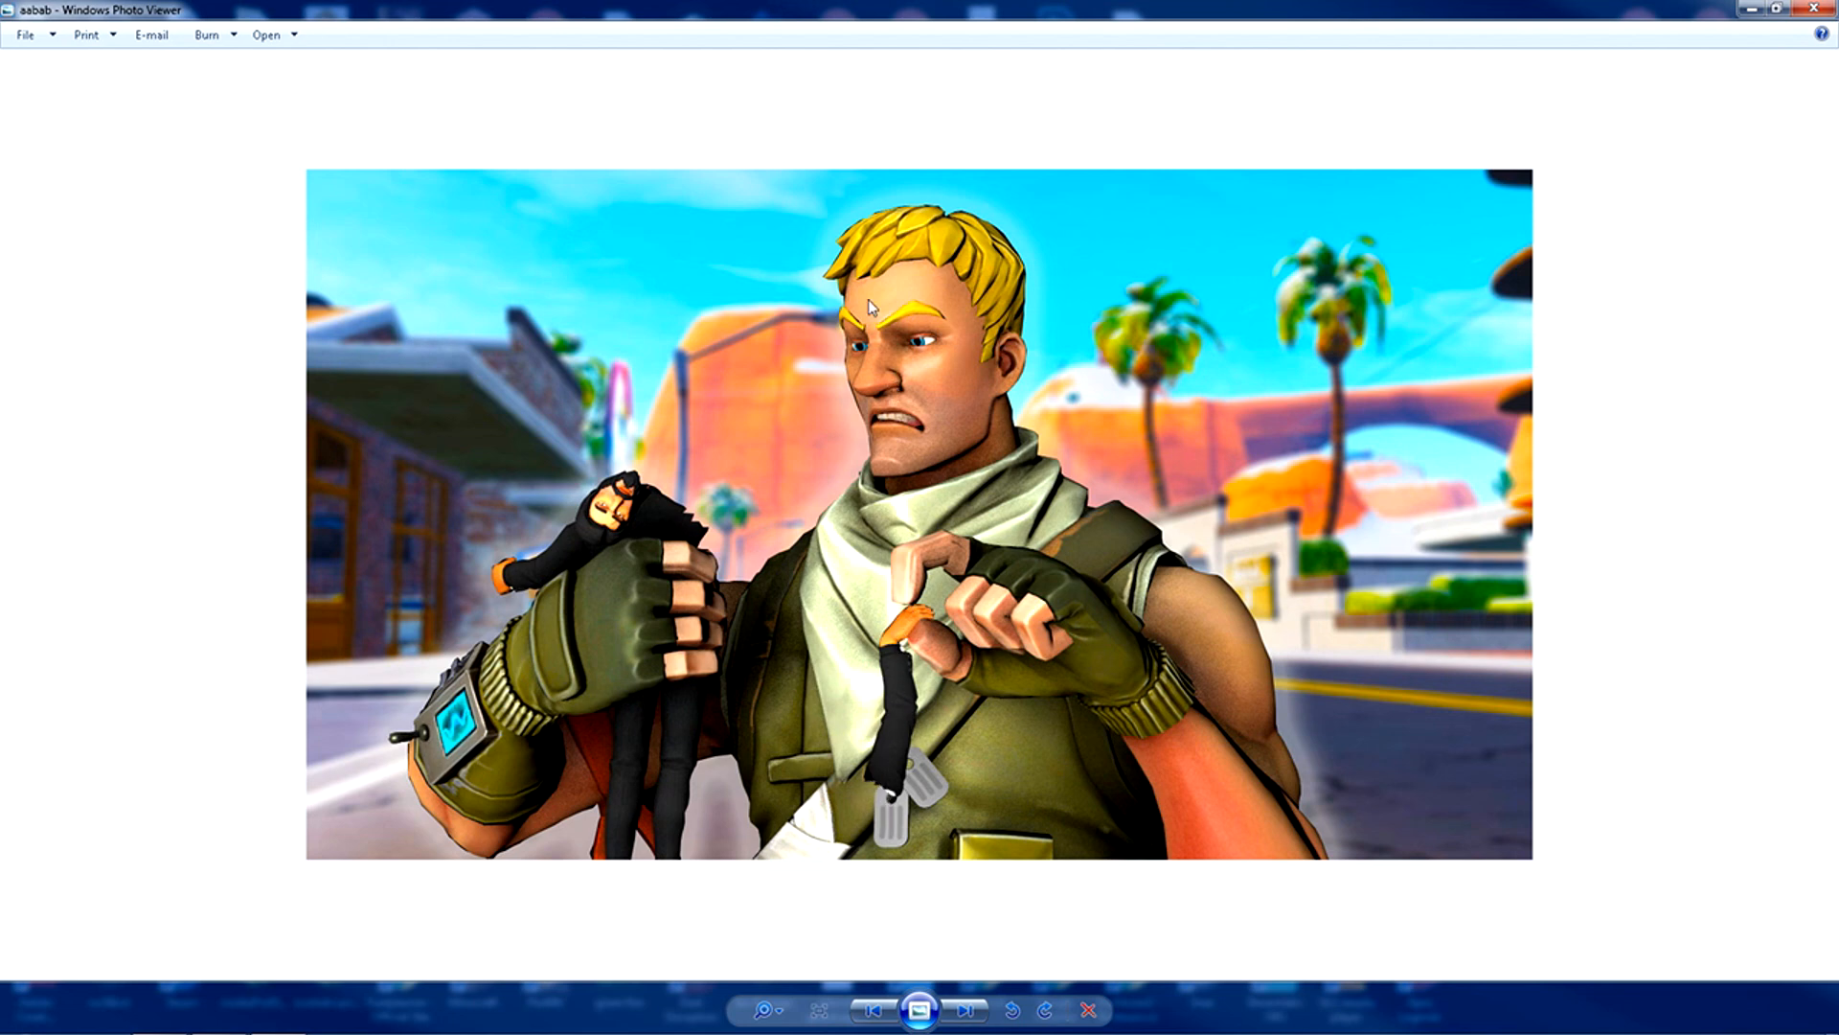
click(965, 1011)
click(965, 1011)
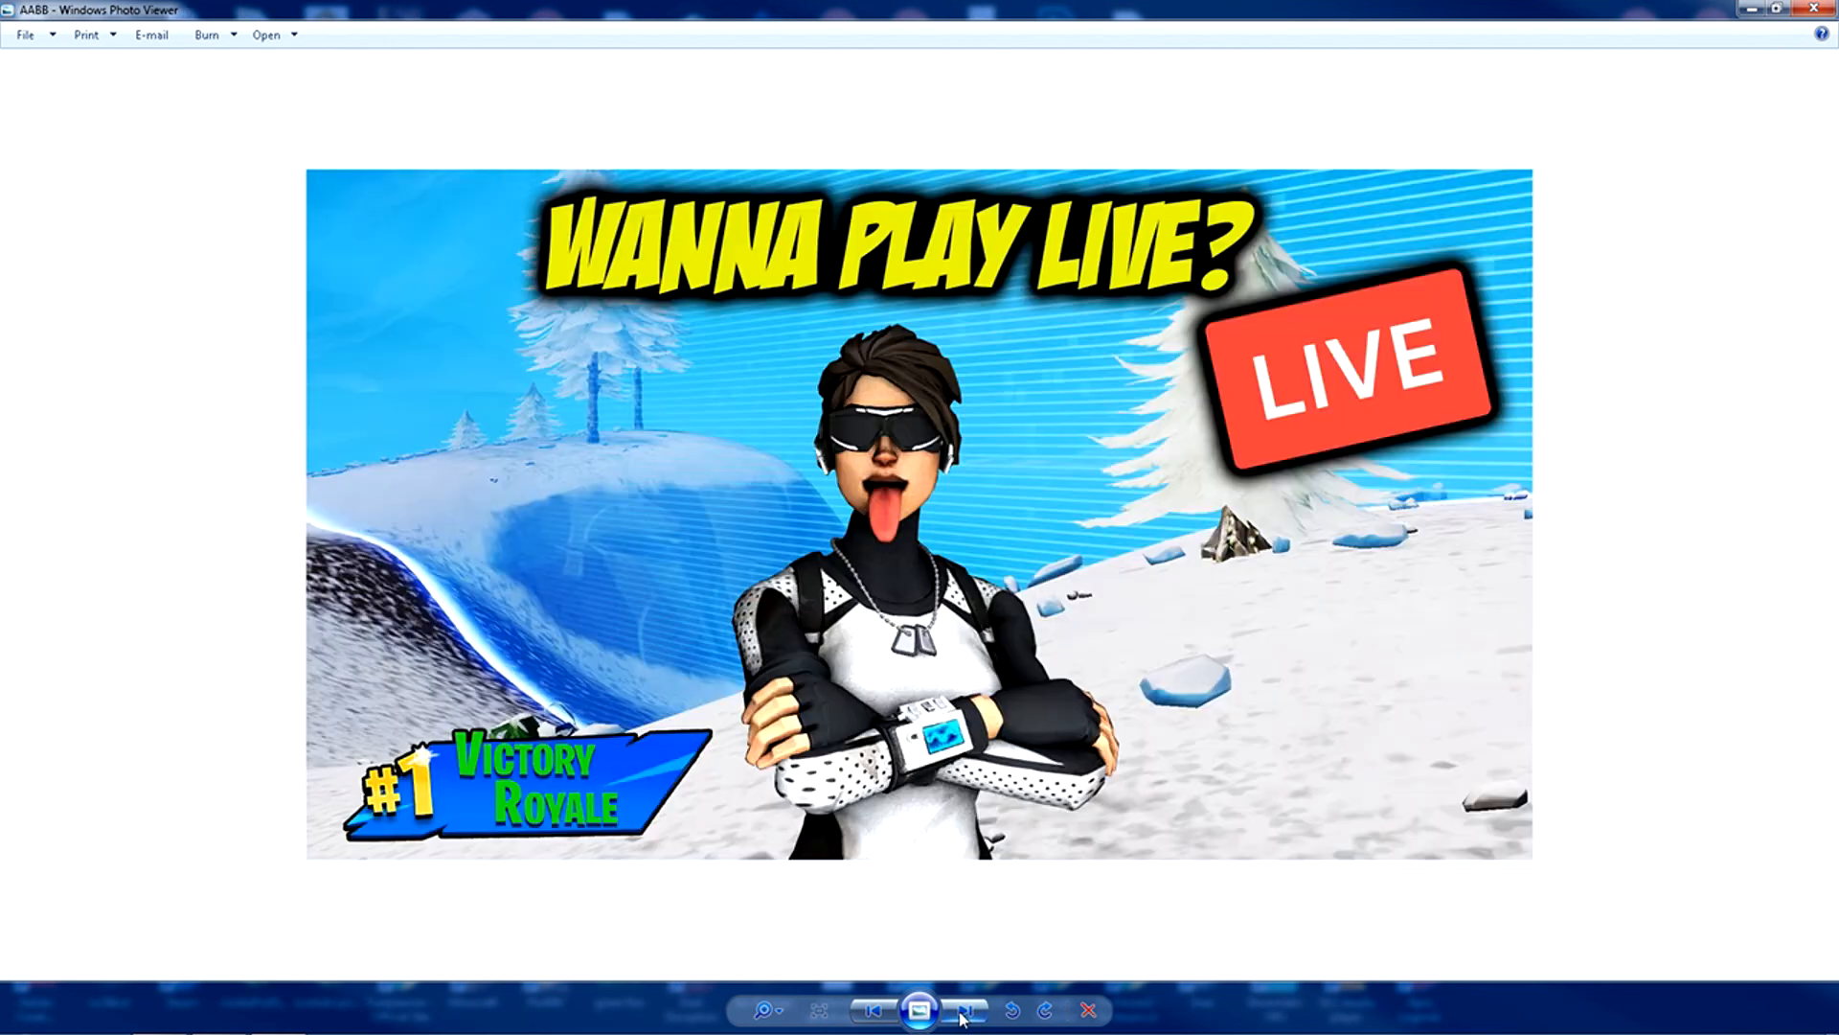
click(963, 1011)
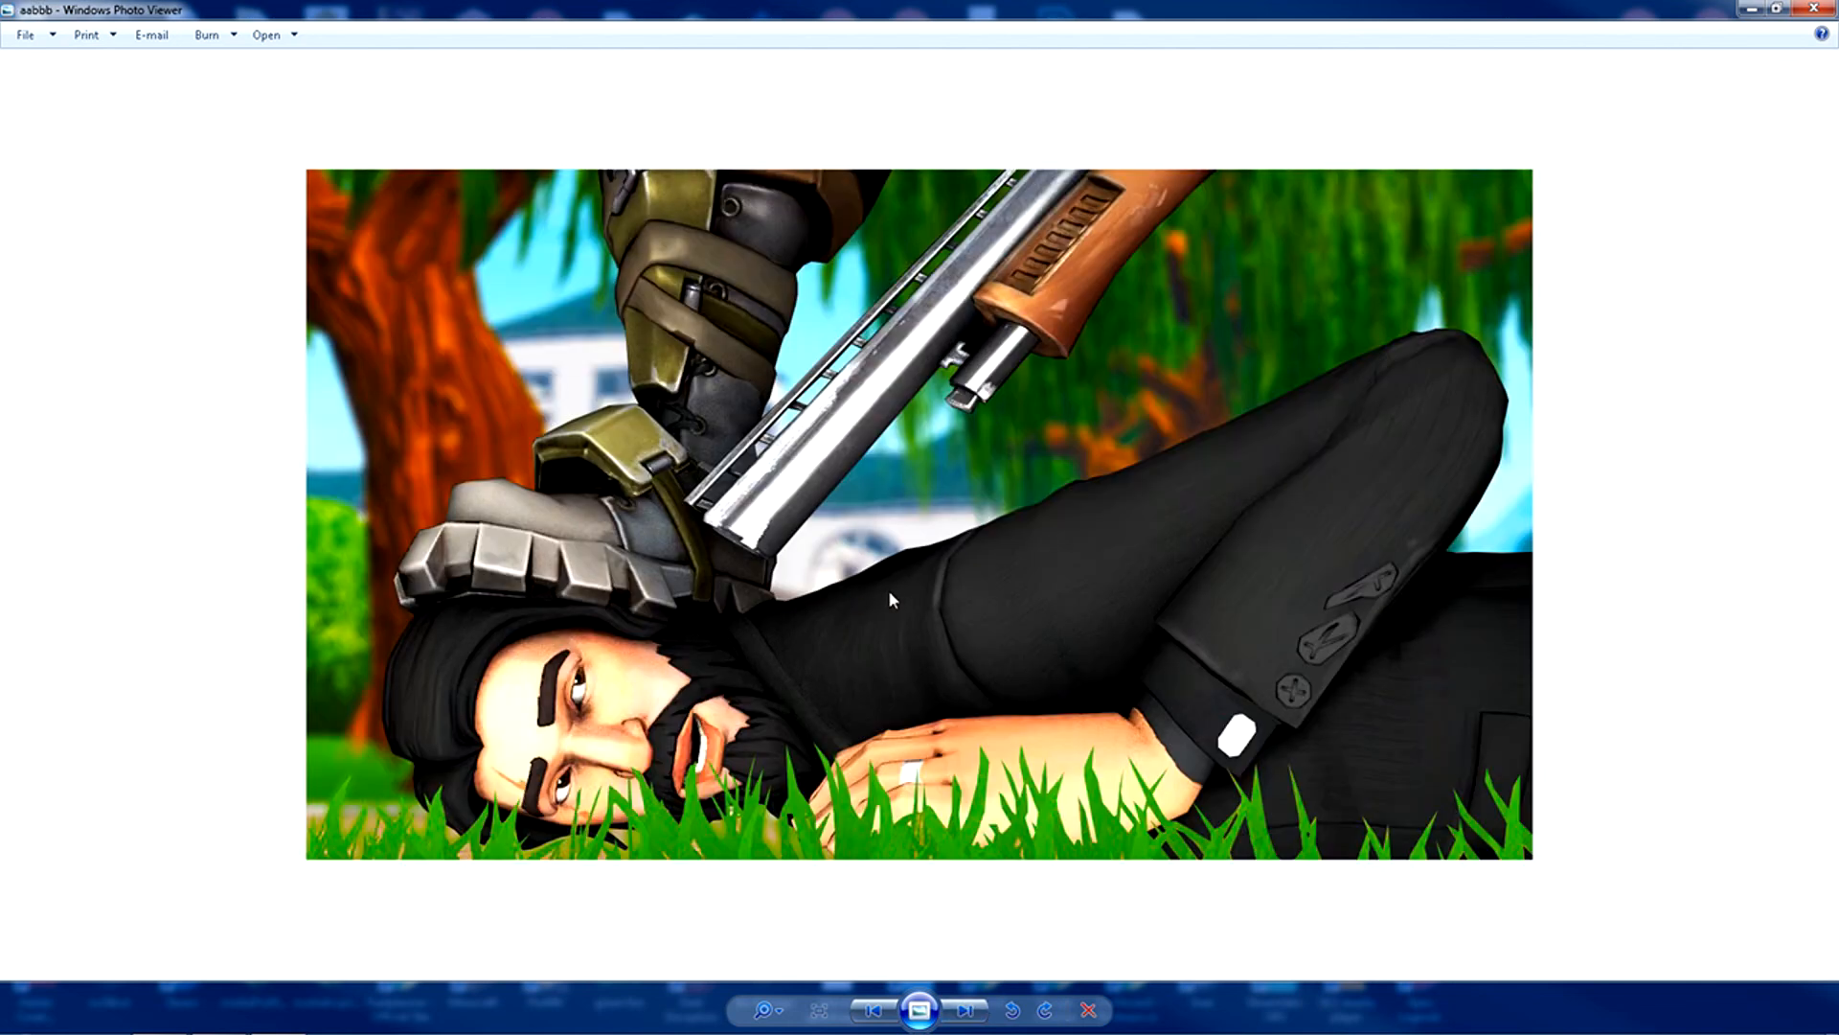
click(965, 1010)
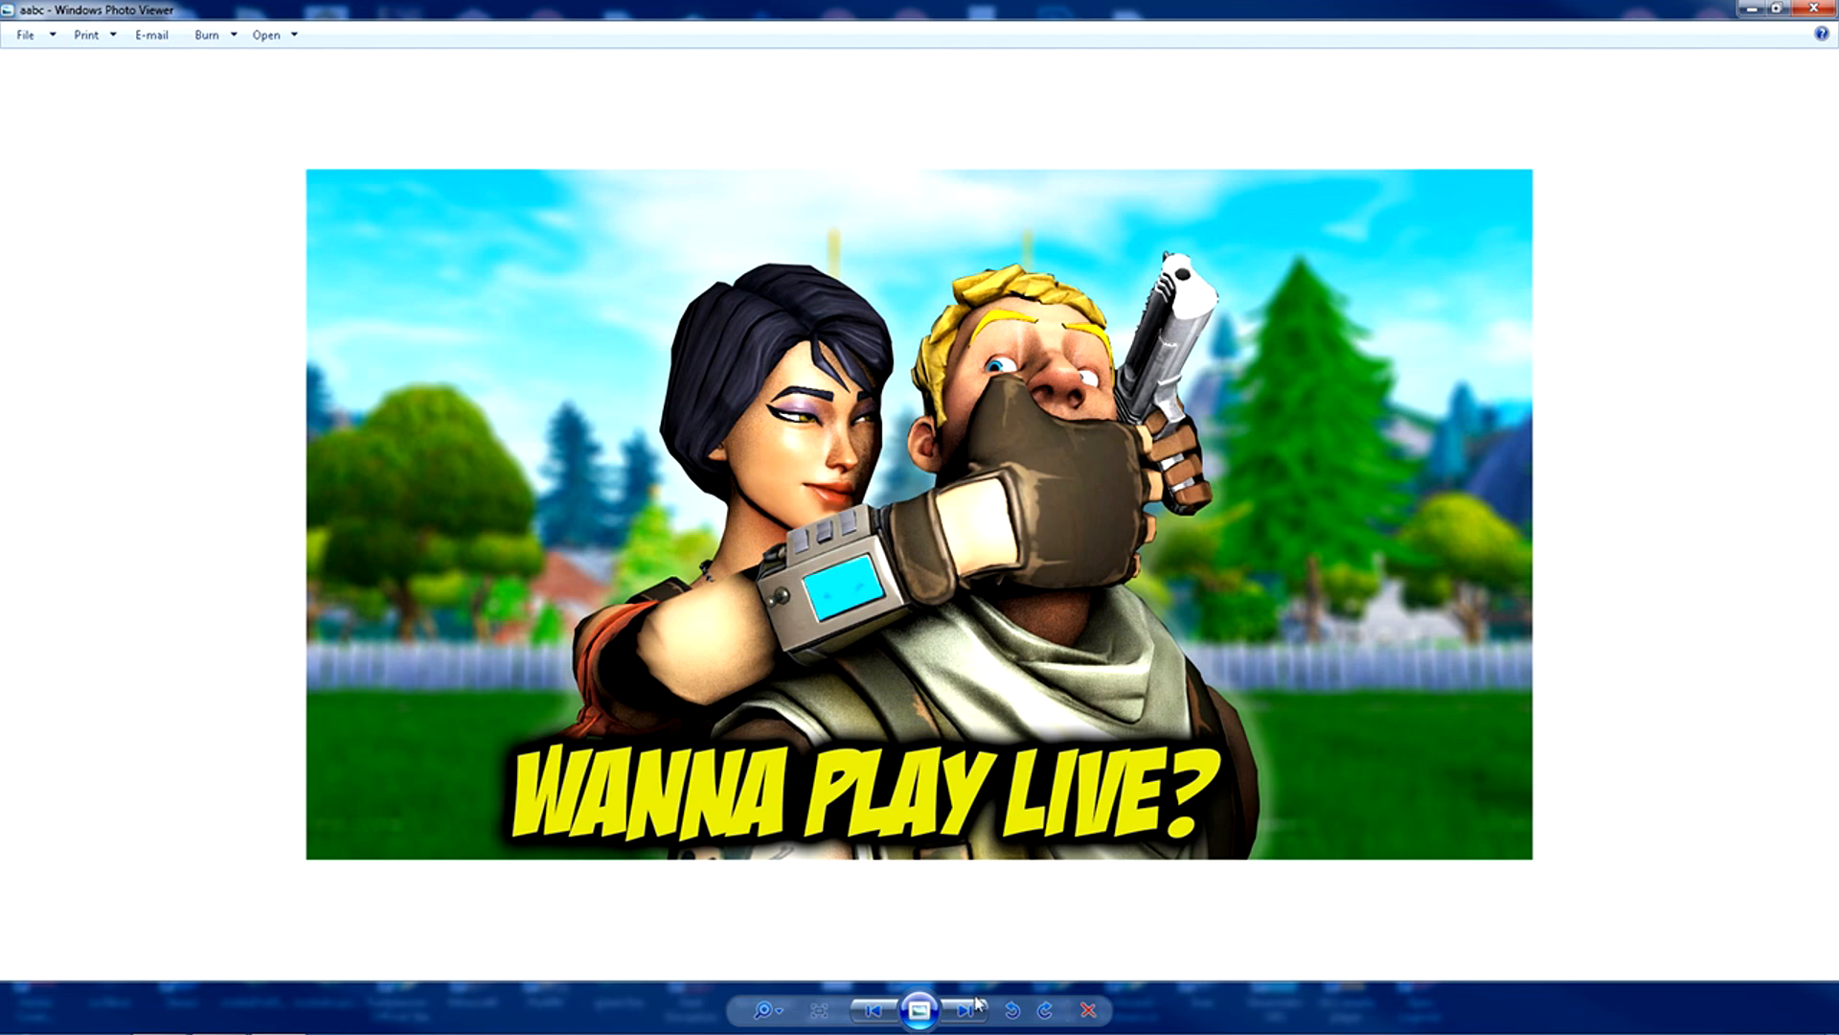
click(967, 1011)
click(968, 1011)
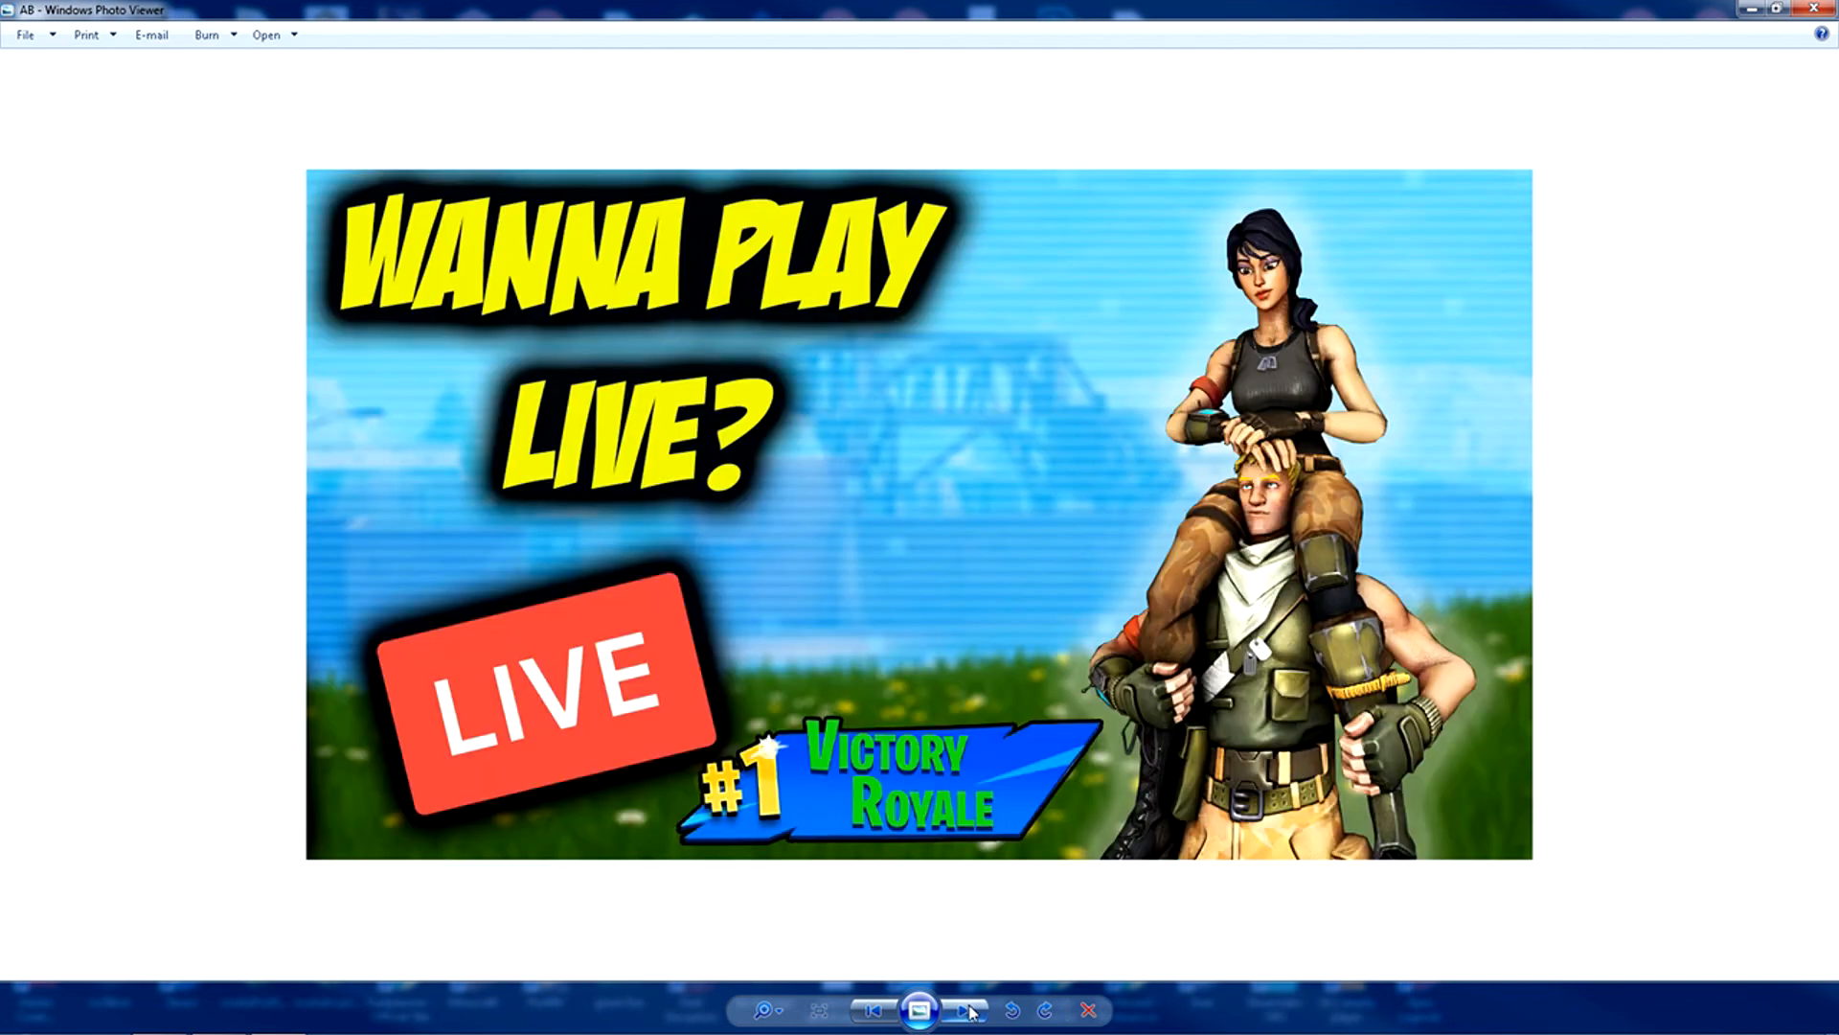
click(969, 1011)
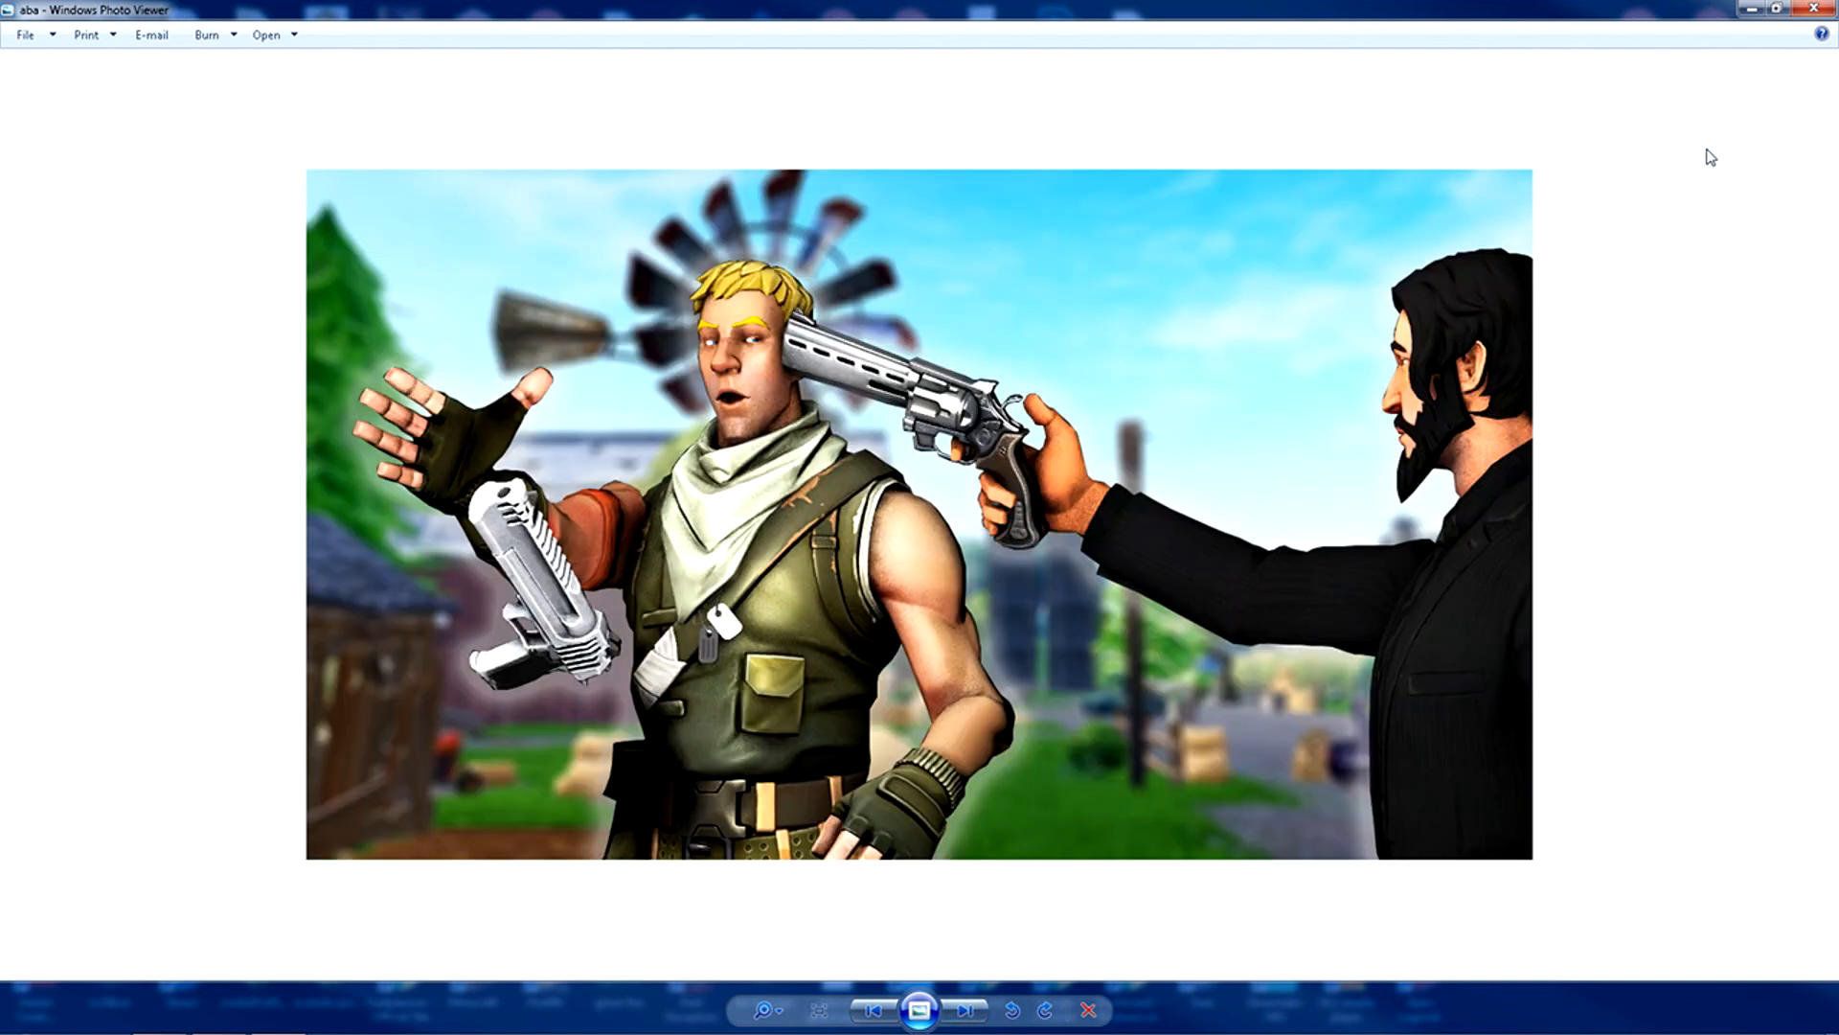